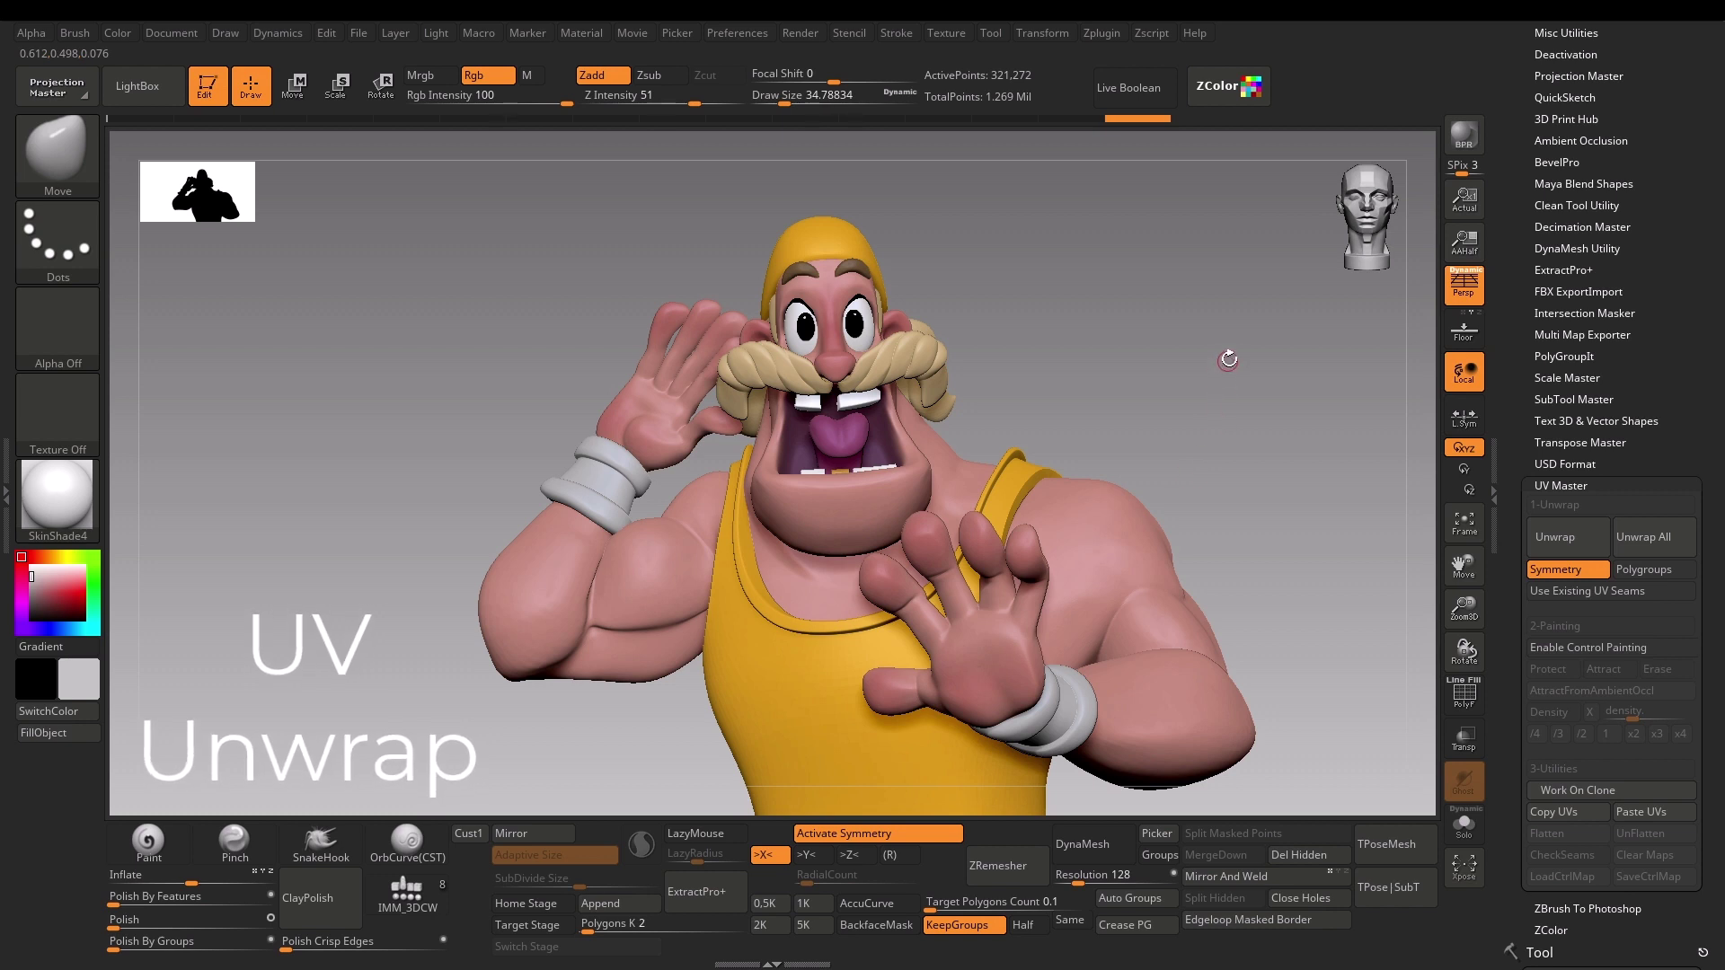
left_click_drag(1218, 374, 1191, 285, "alt")
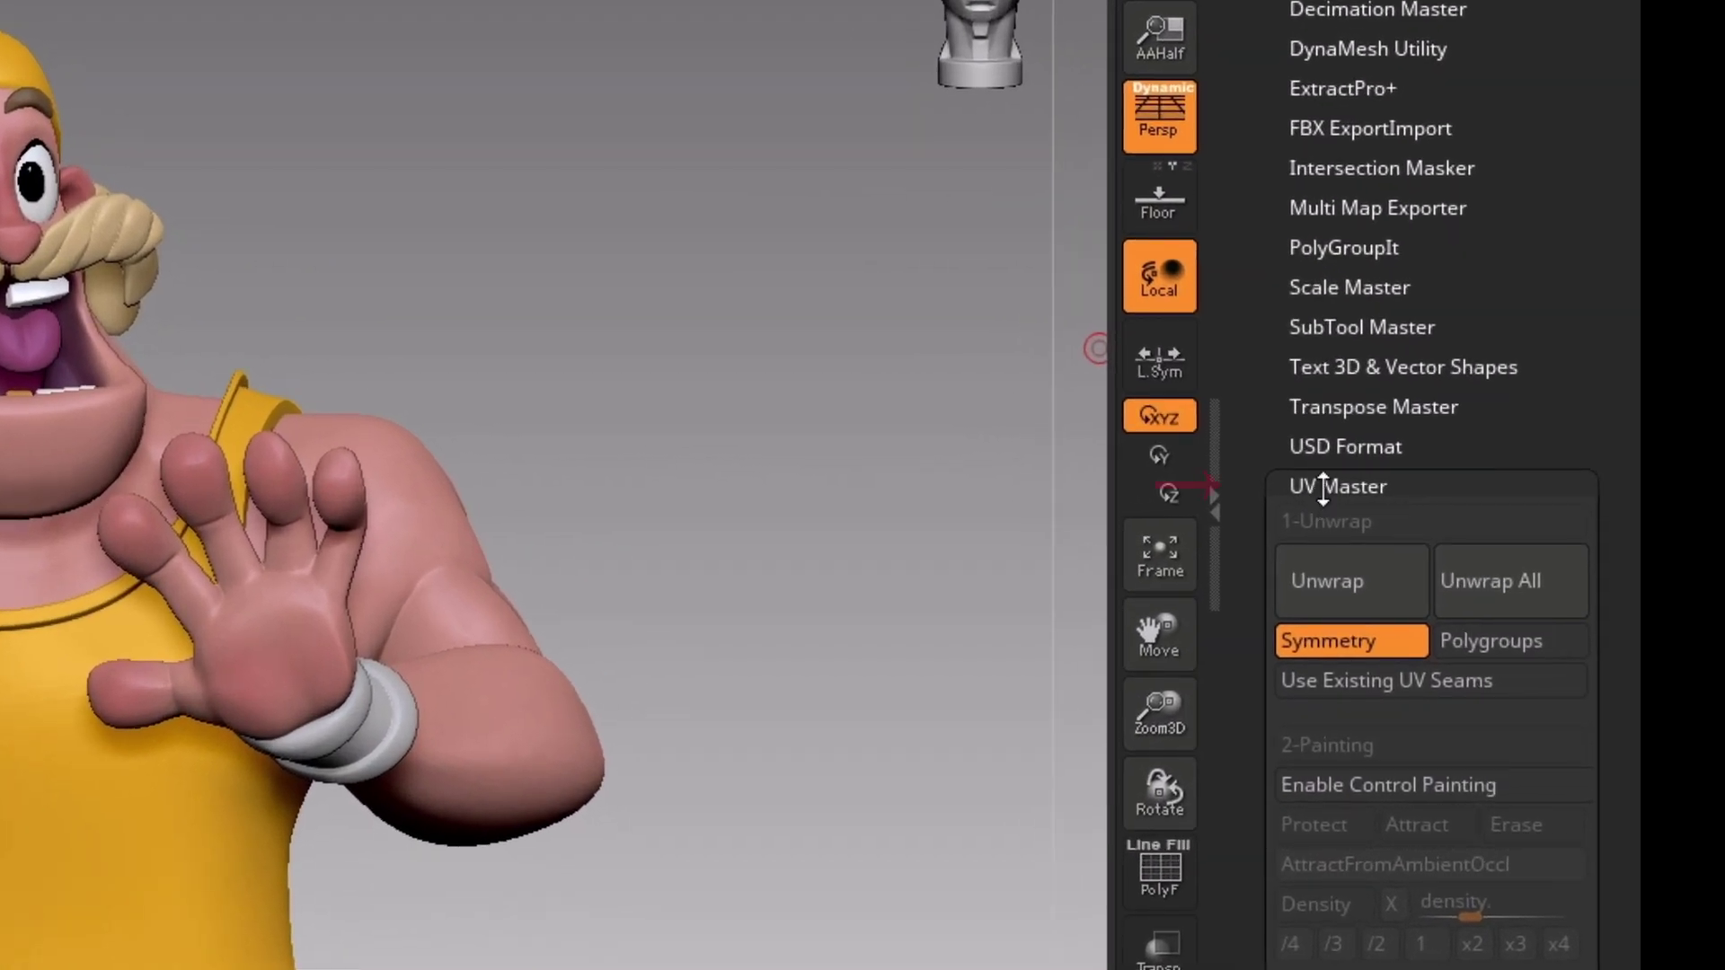
left_click(1552, 487)
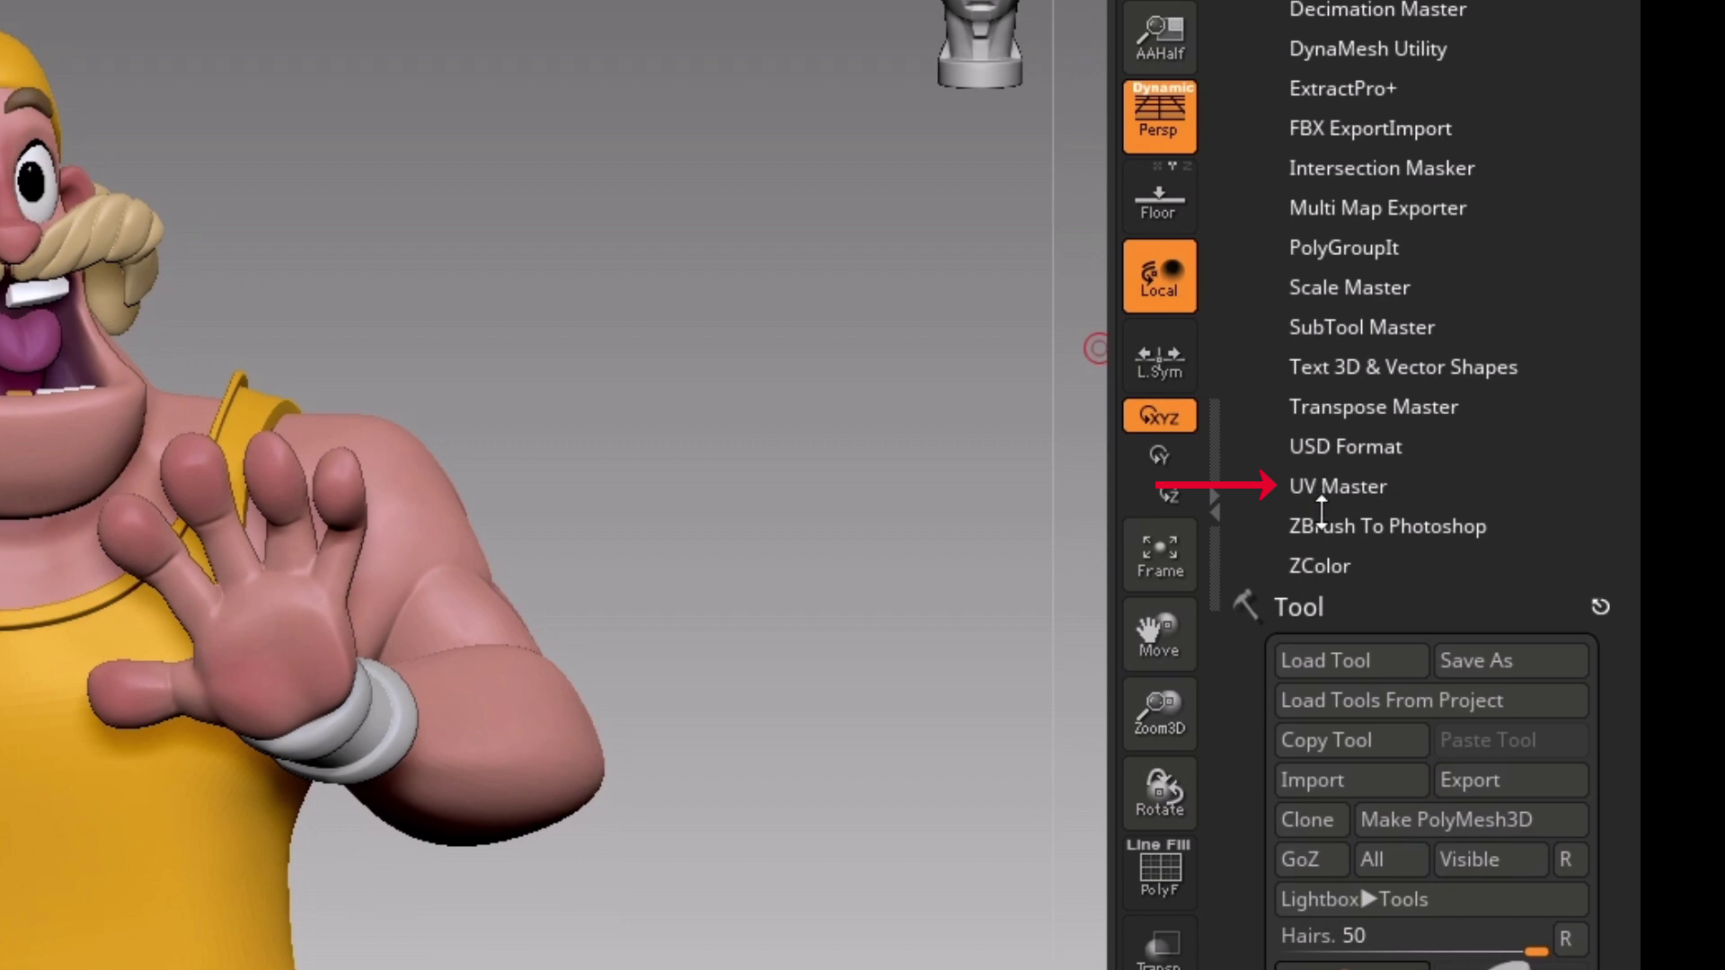
left_click(1271, 486)
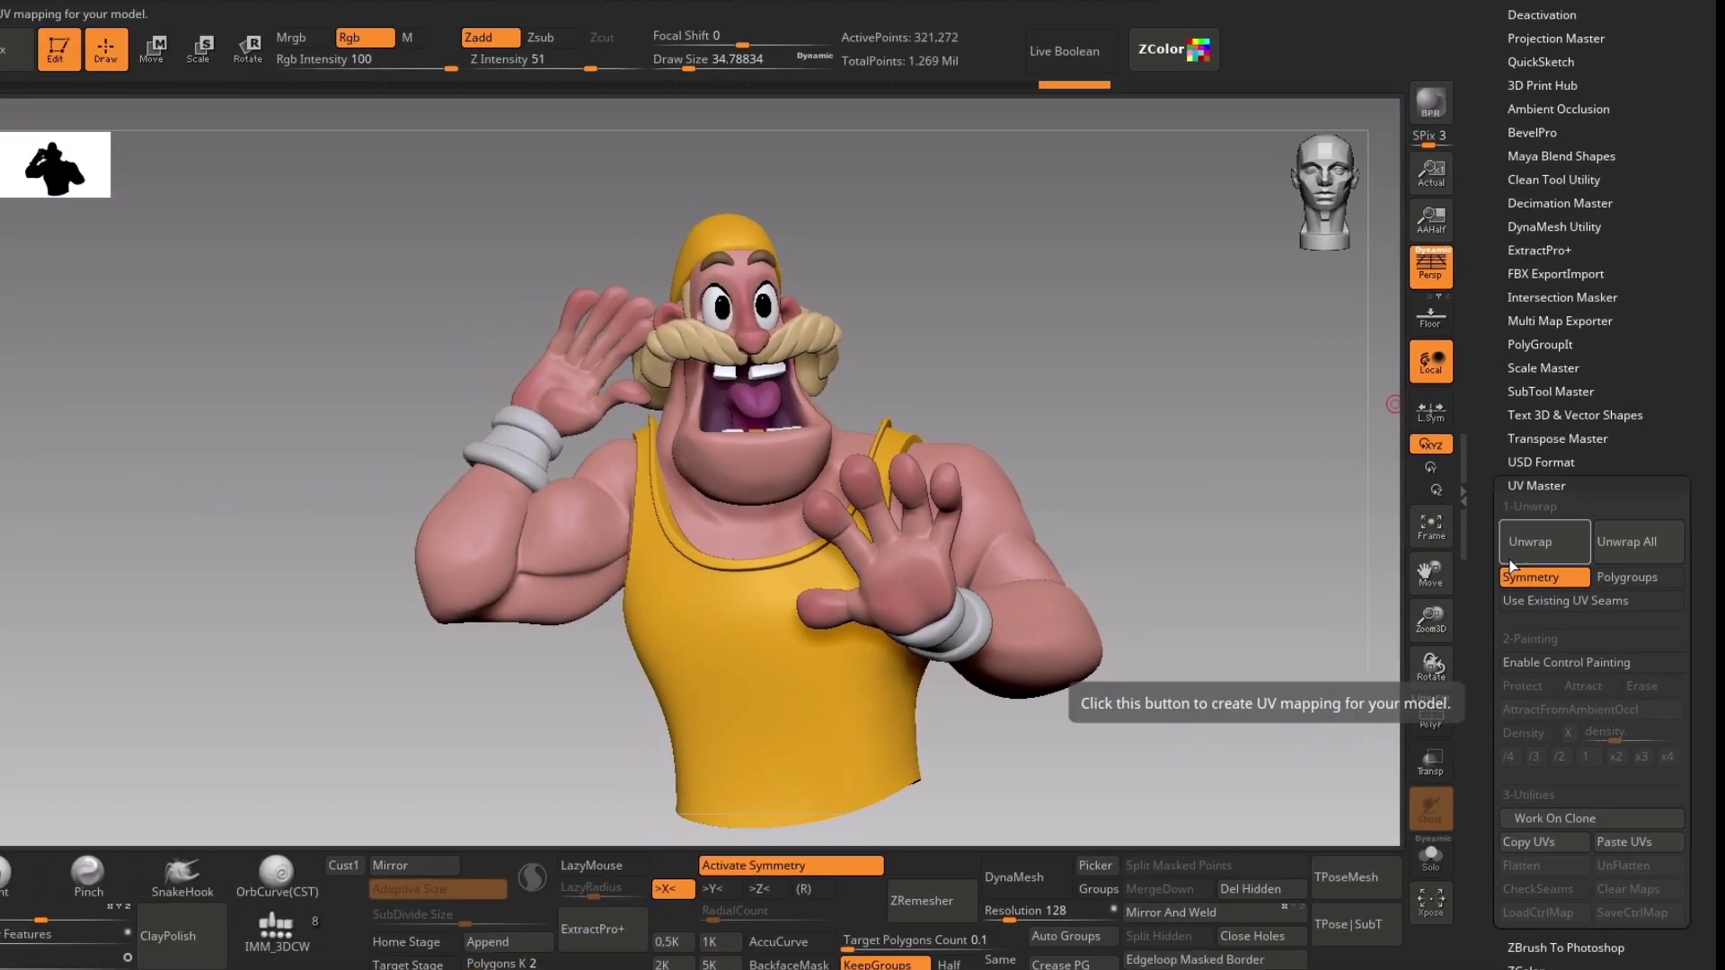
left_click(1519, 553)
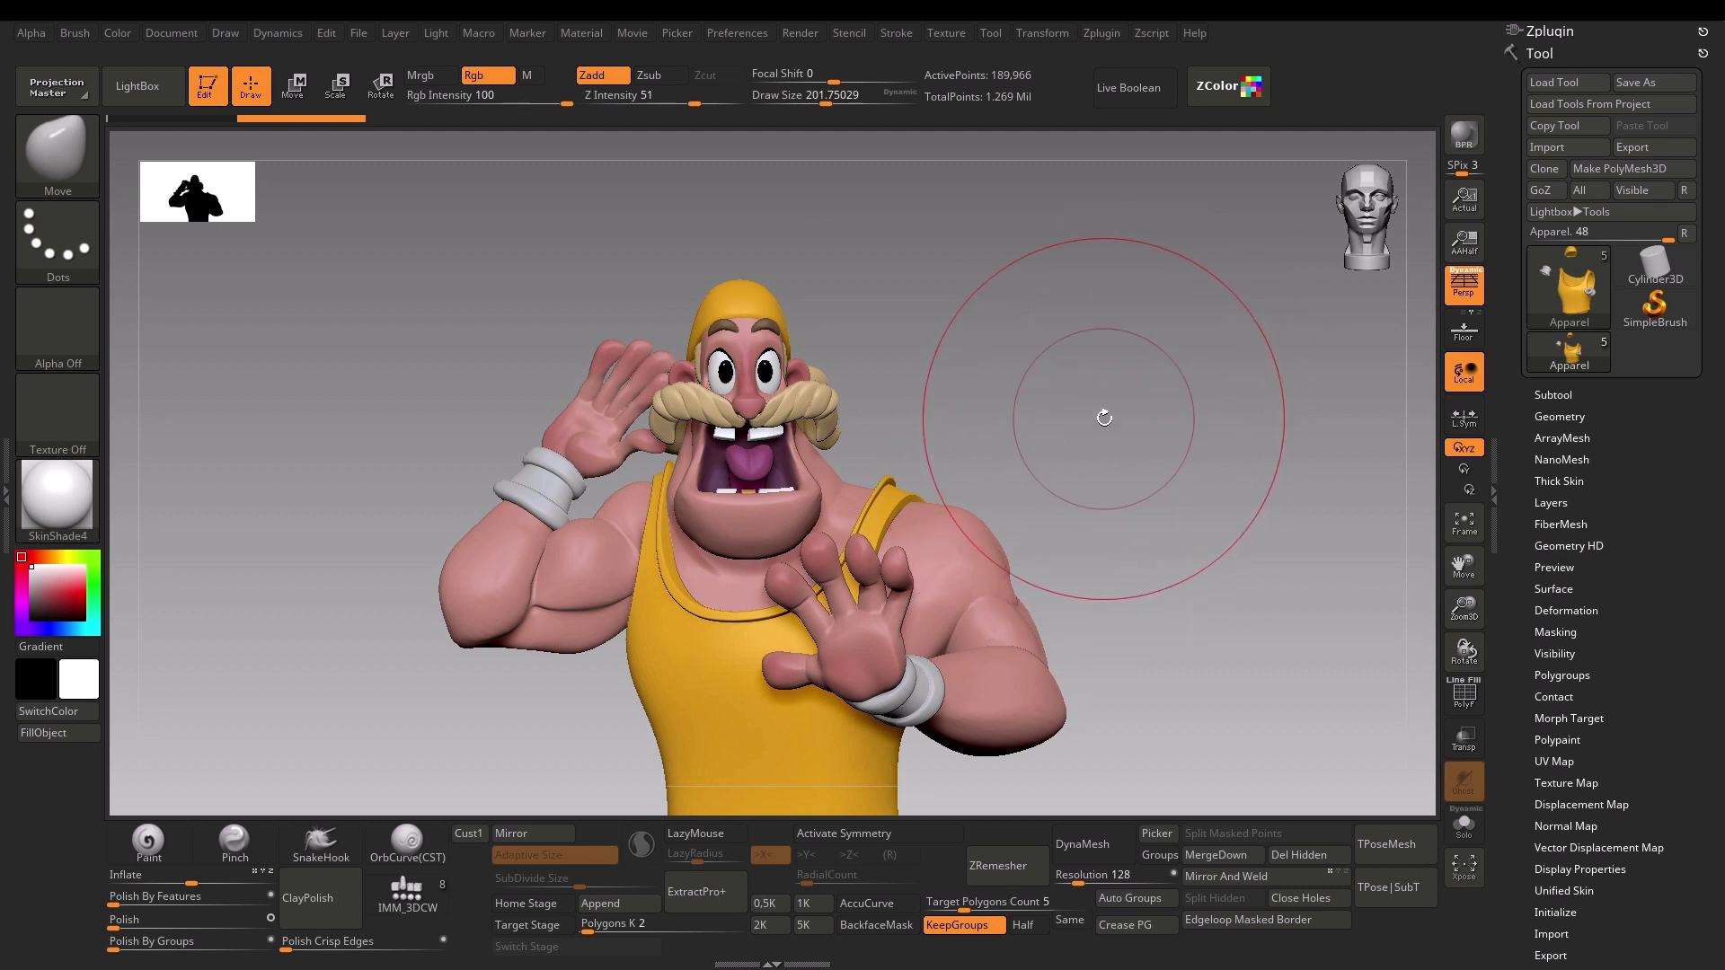
Step: Expand the Zplugin palette and show the UV Master unwrap settings
right_click_drag(1133, 402, 1130, 429, "ctrl")
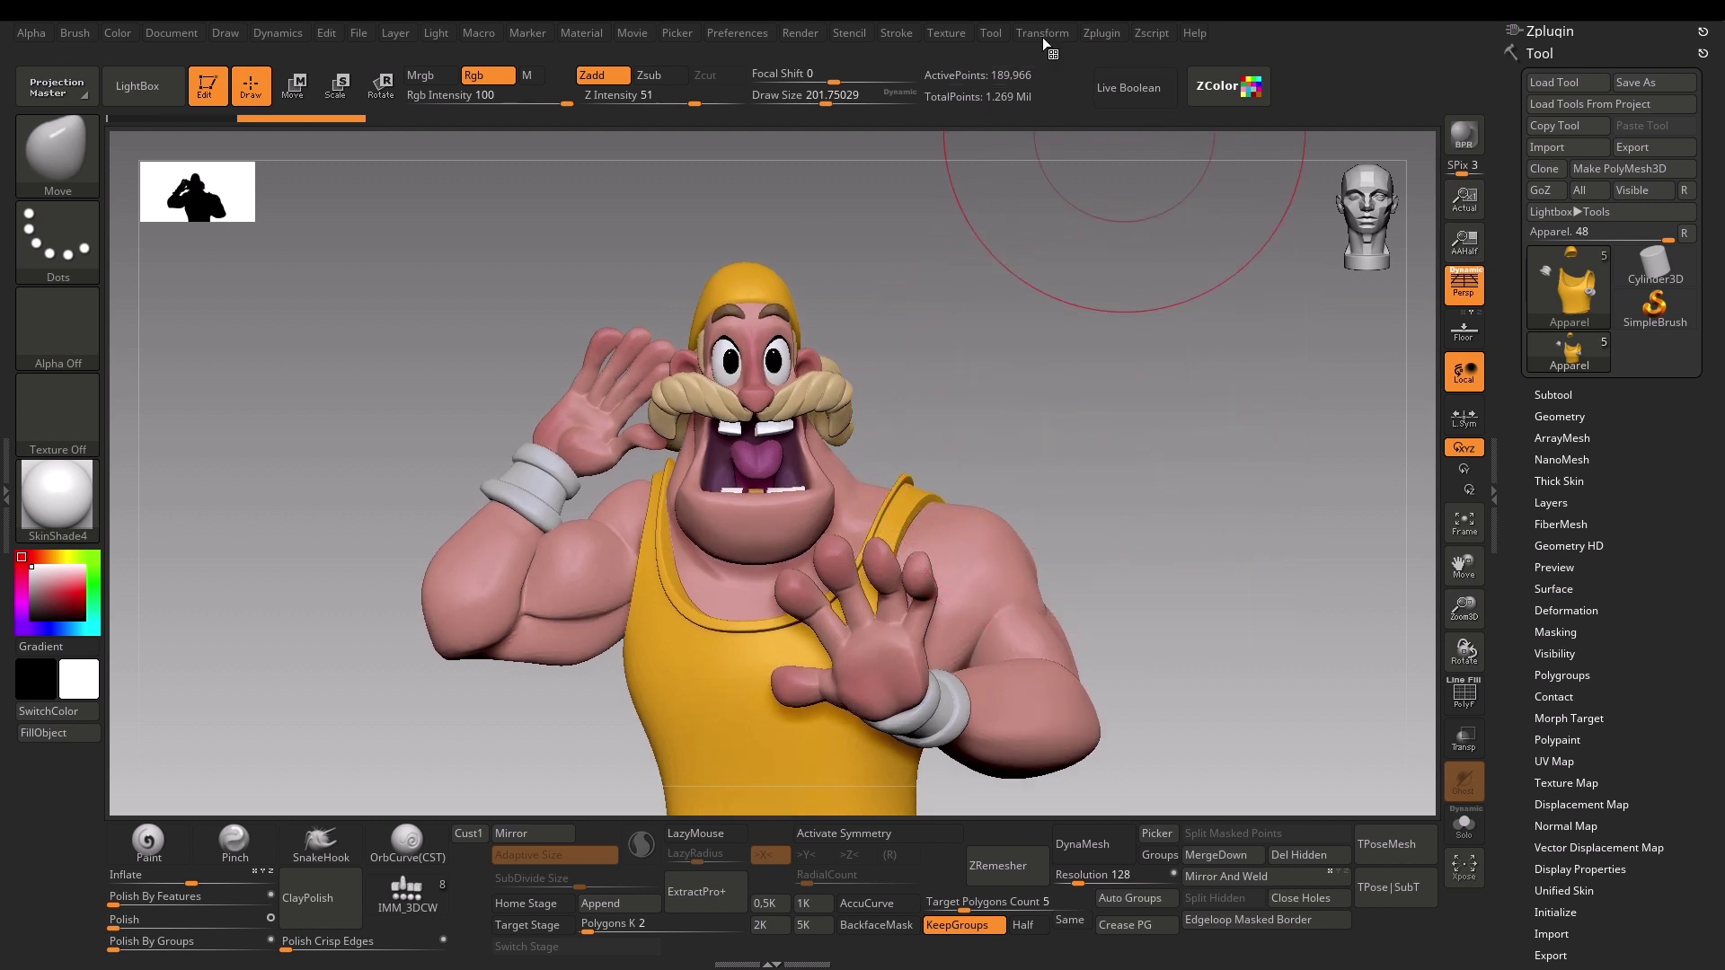
left_click(1090, 36)
left_click(1550, 32)
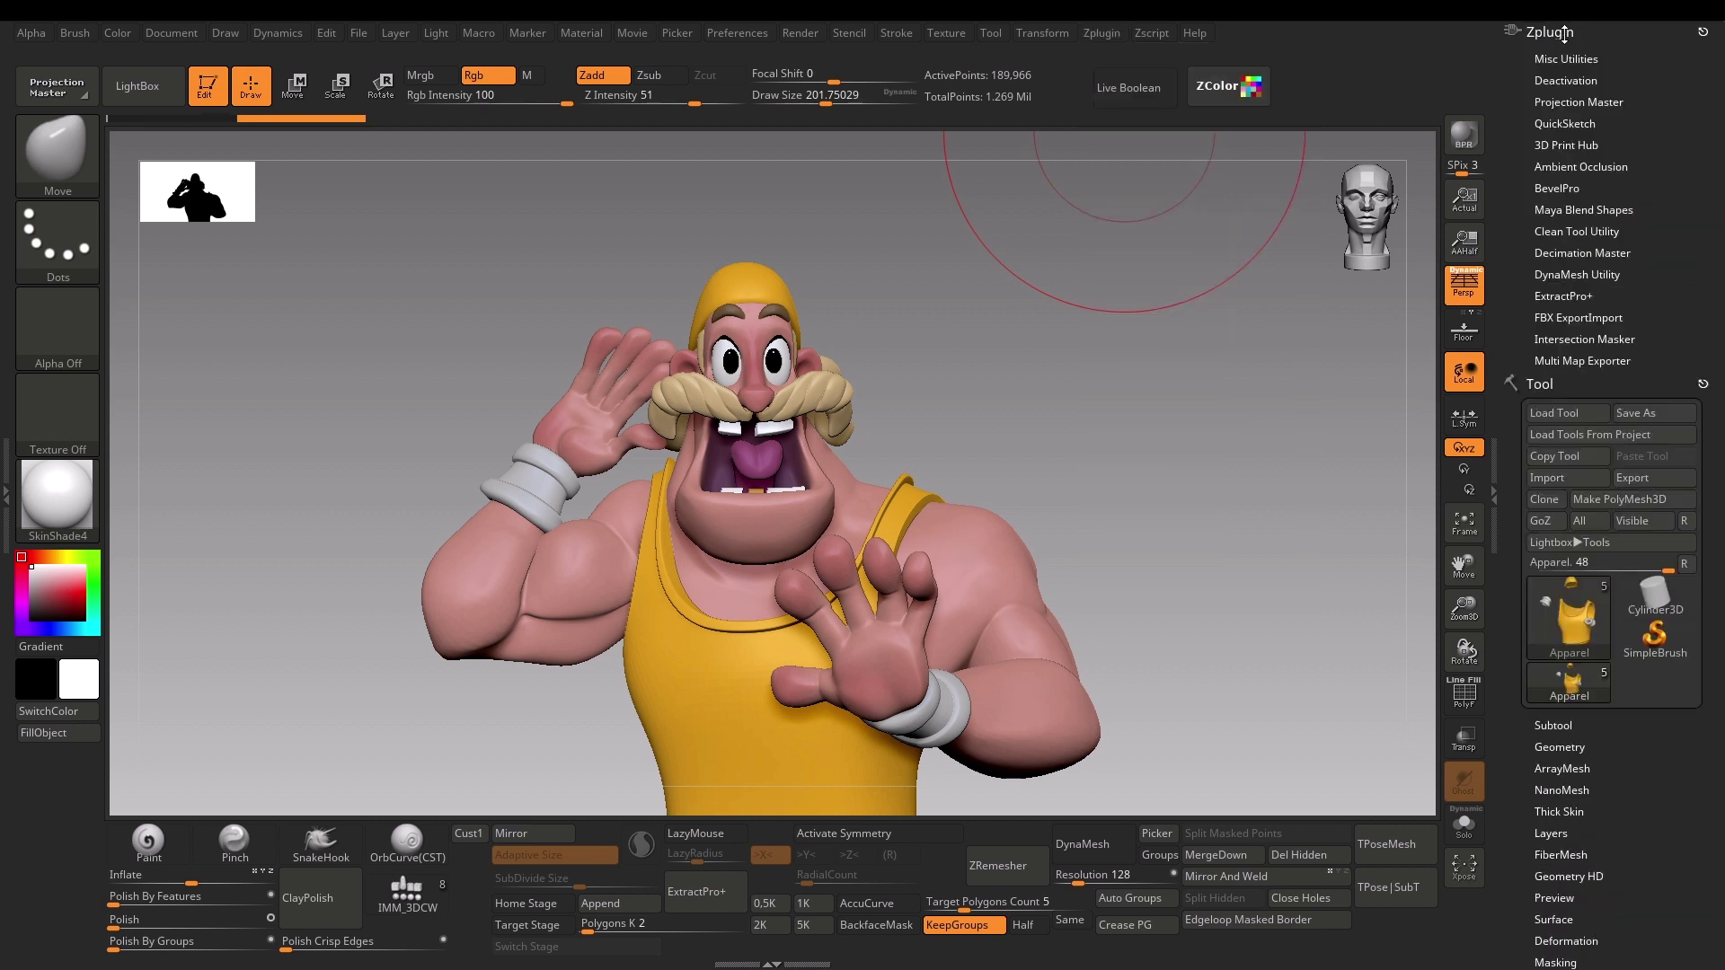
left_click(1571, 513)
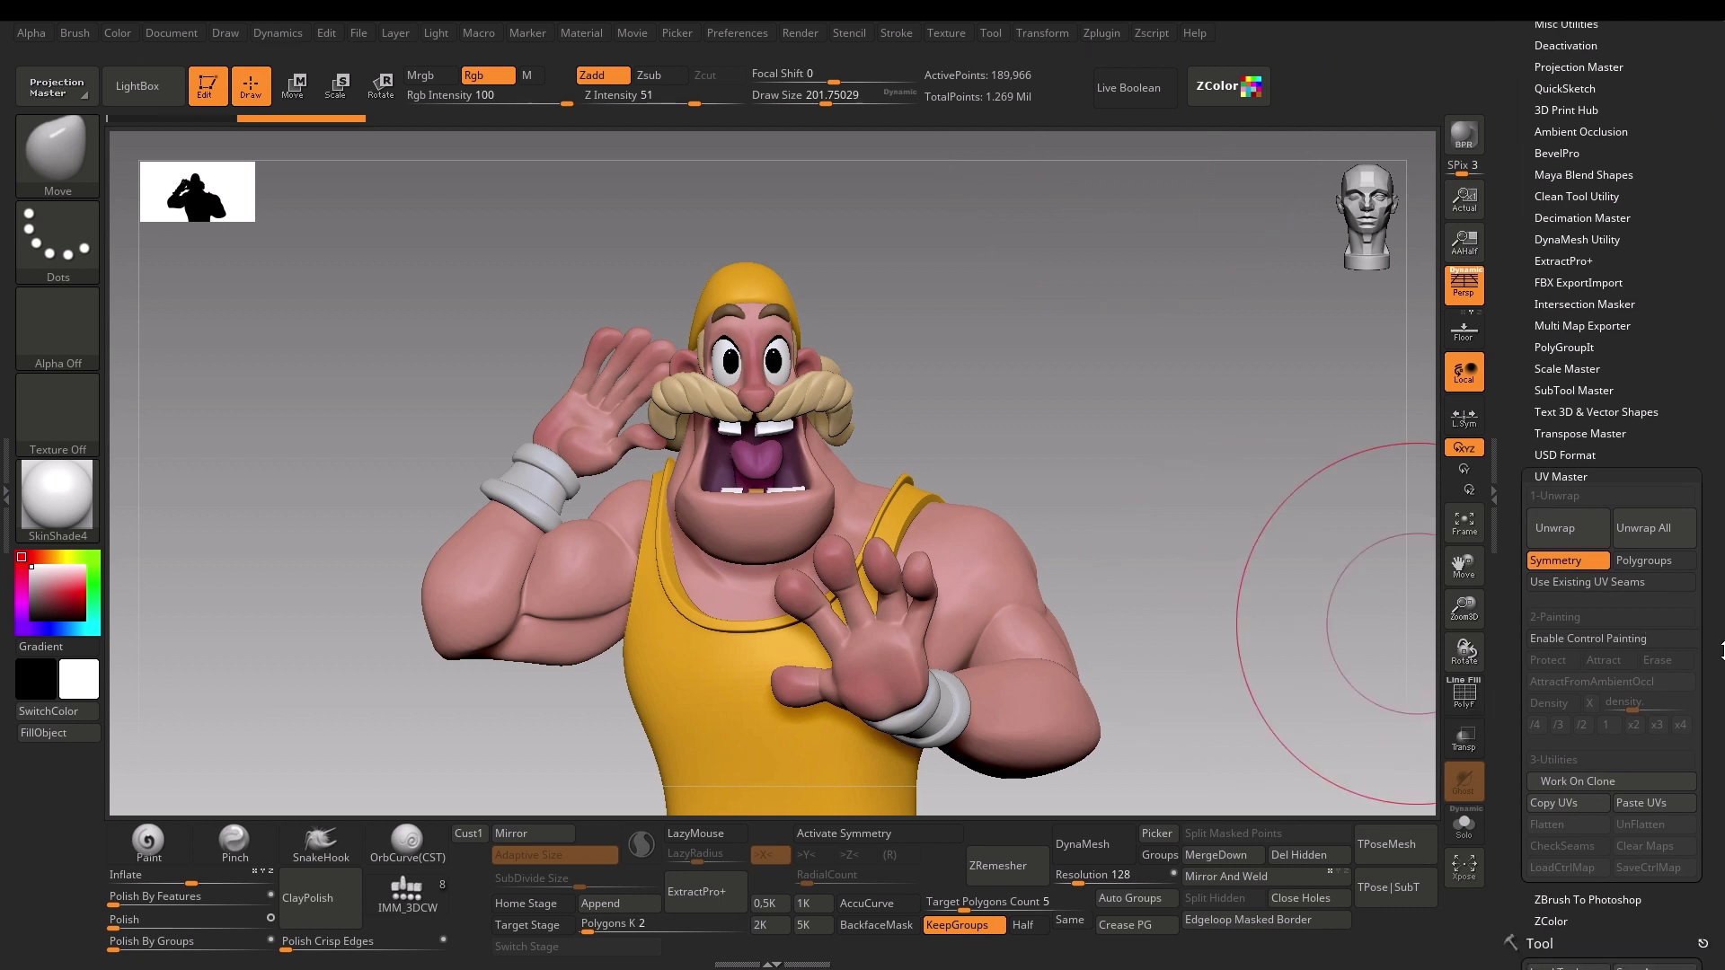
left_click_drag(1722, 621, 1722, 531)
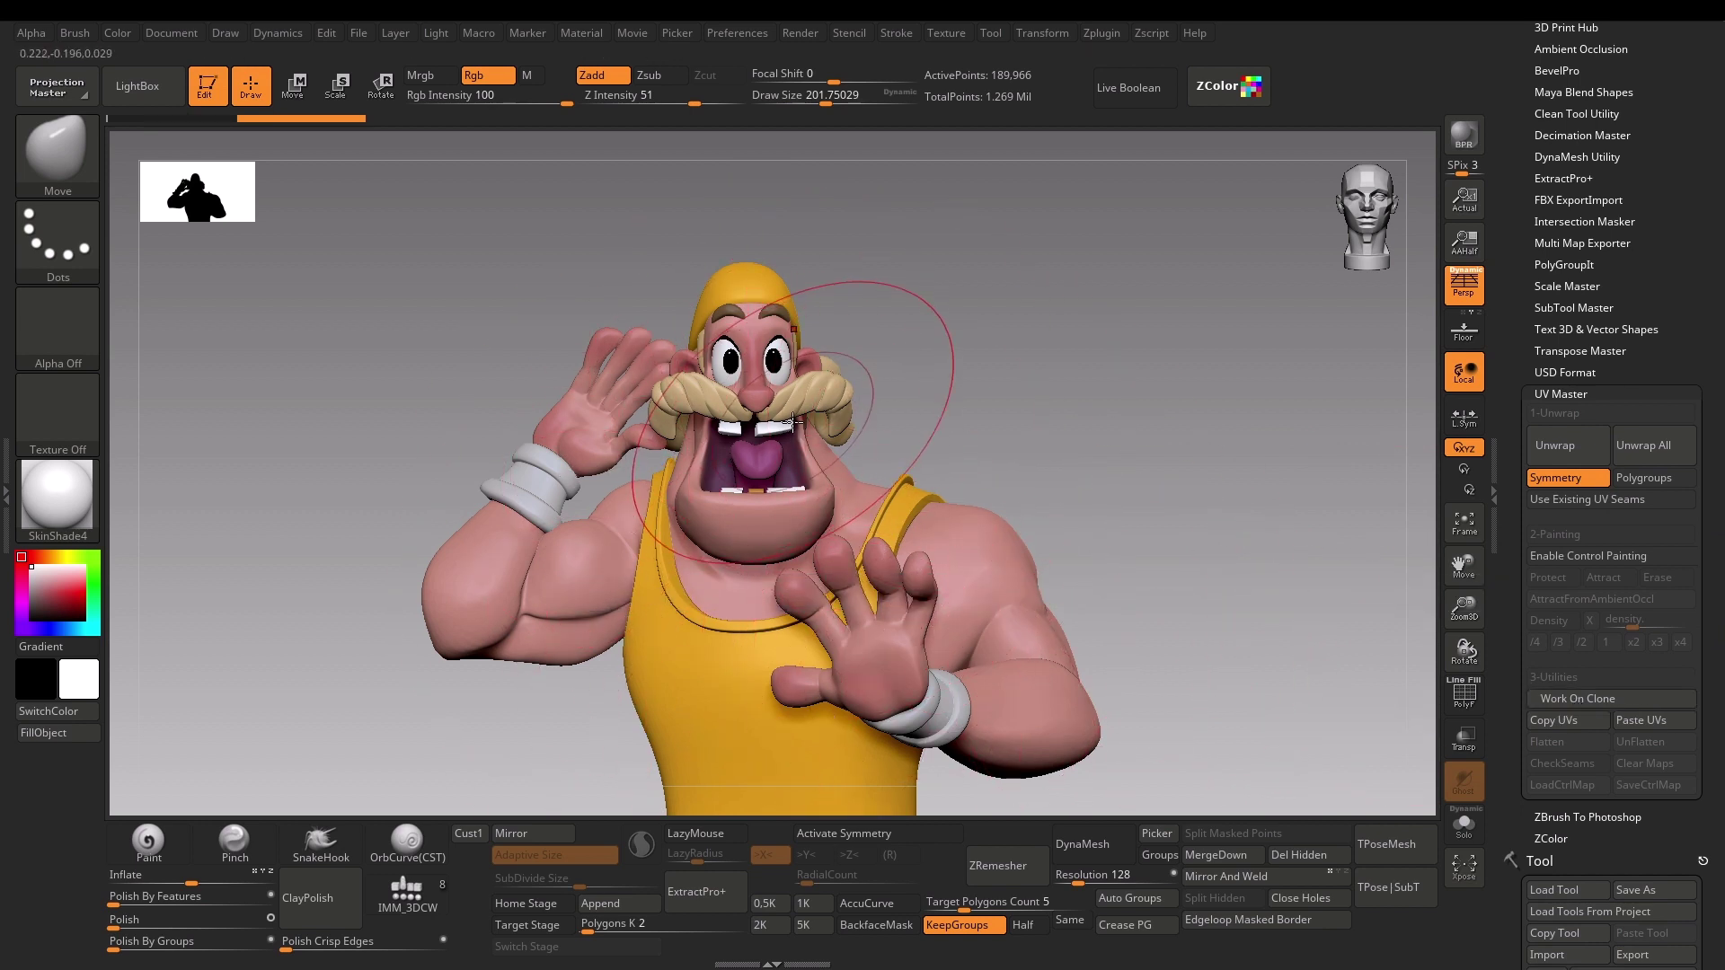
Step: Check the Apparel subtool's wireframe and polygroups with PolyFrame, and restore the plain shaded display
key("shift+f")
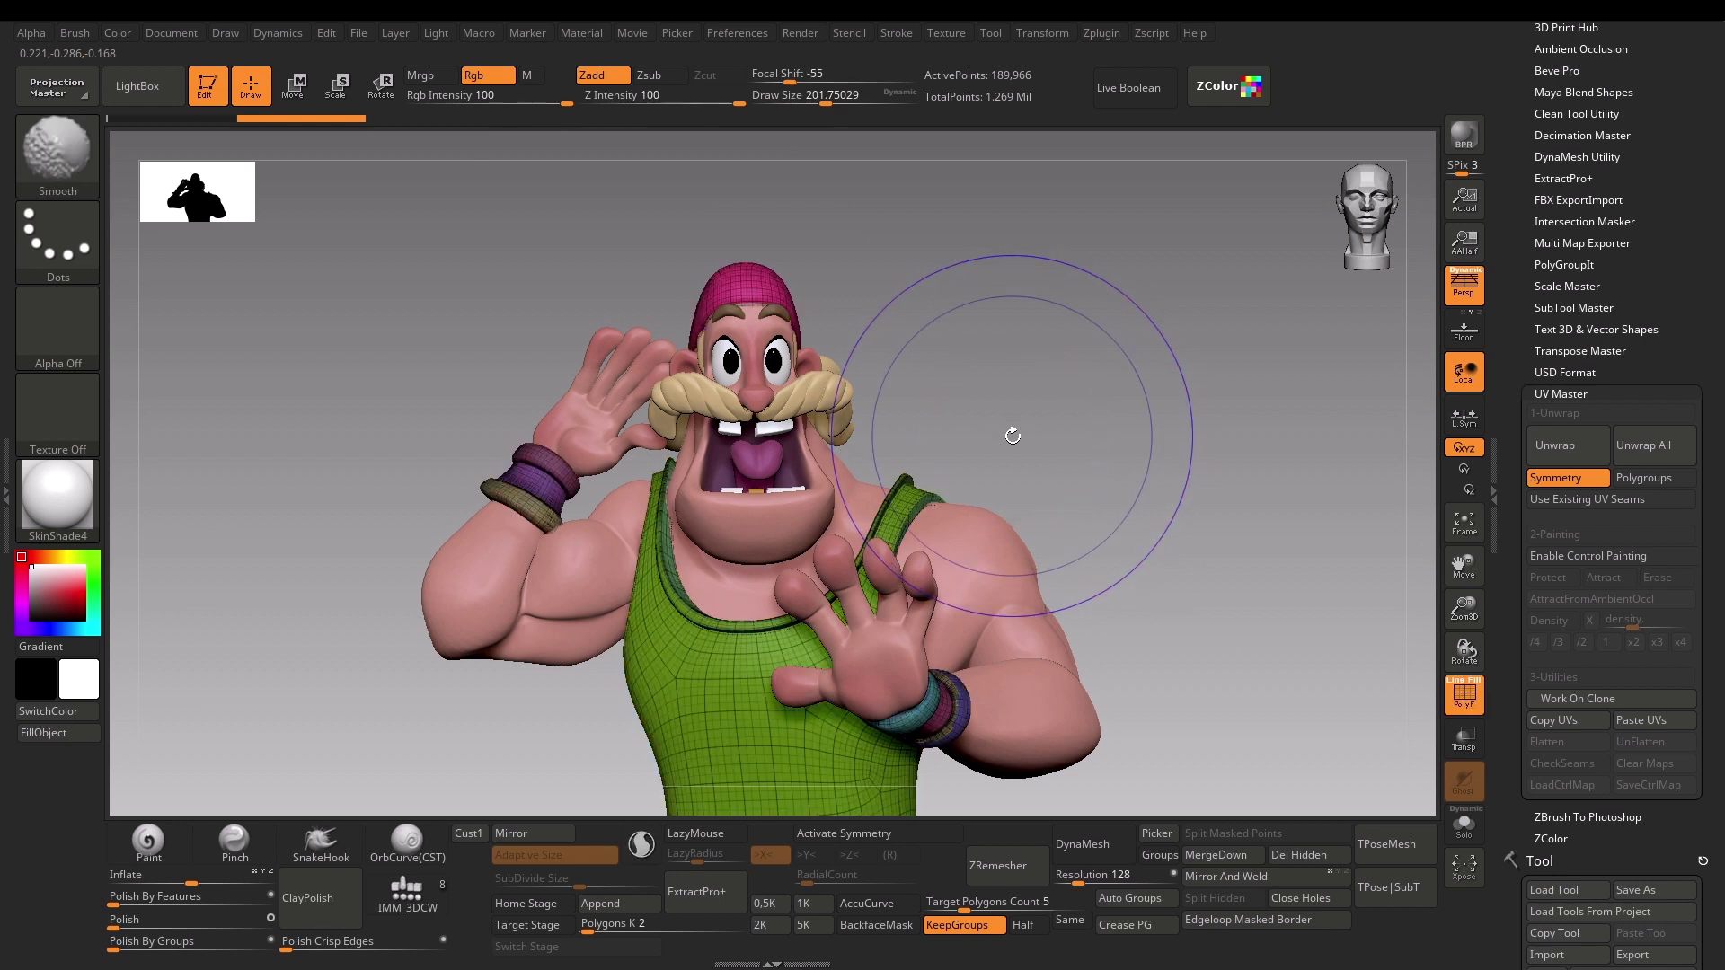
key("shift+f")
key("shift+f")
key("shift+f")
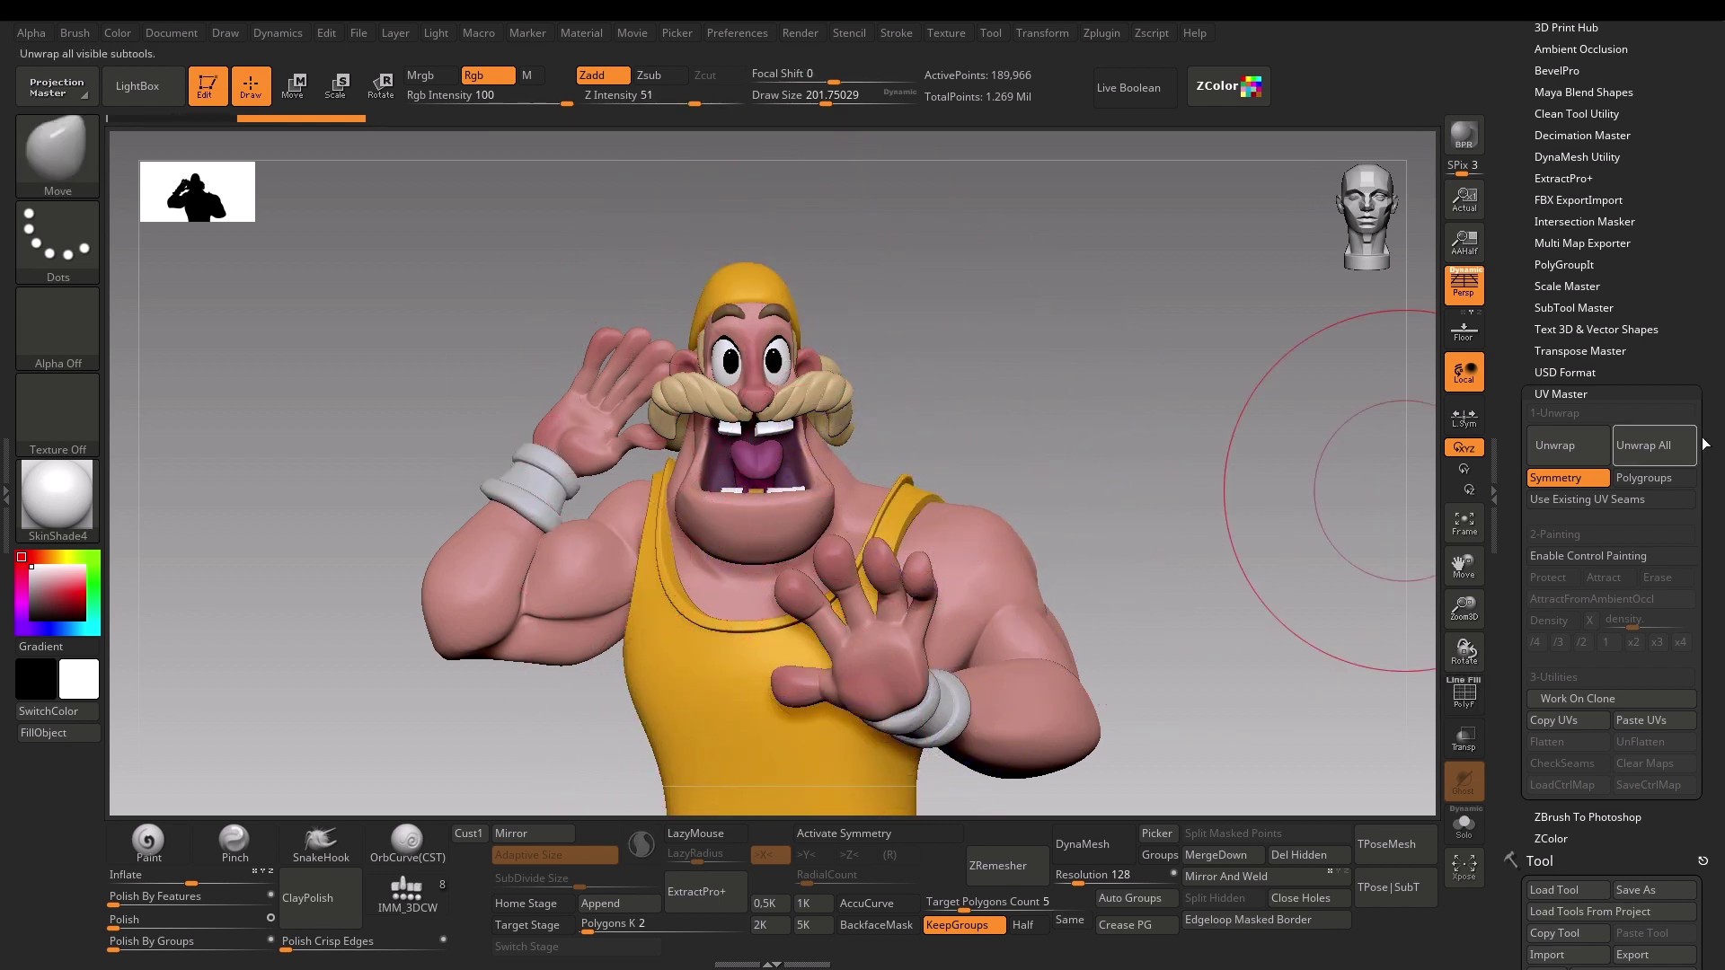
Step: Open the Apparel subtool's Geometry settings to check its subdivision levels
scroll(1719, 503, "down", 2)
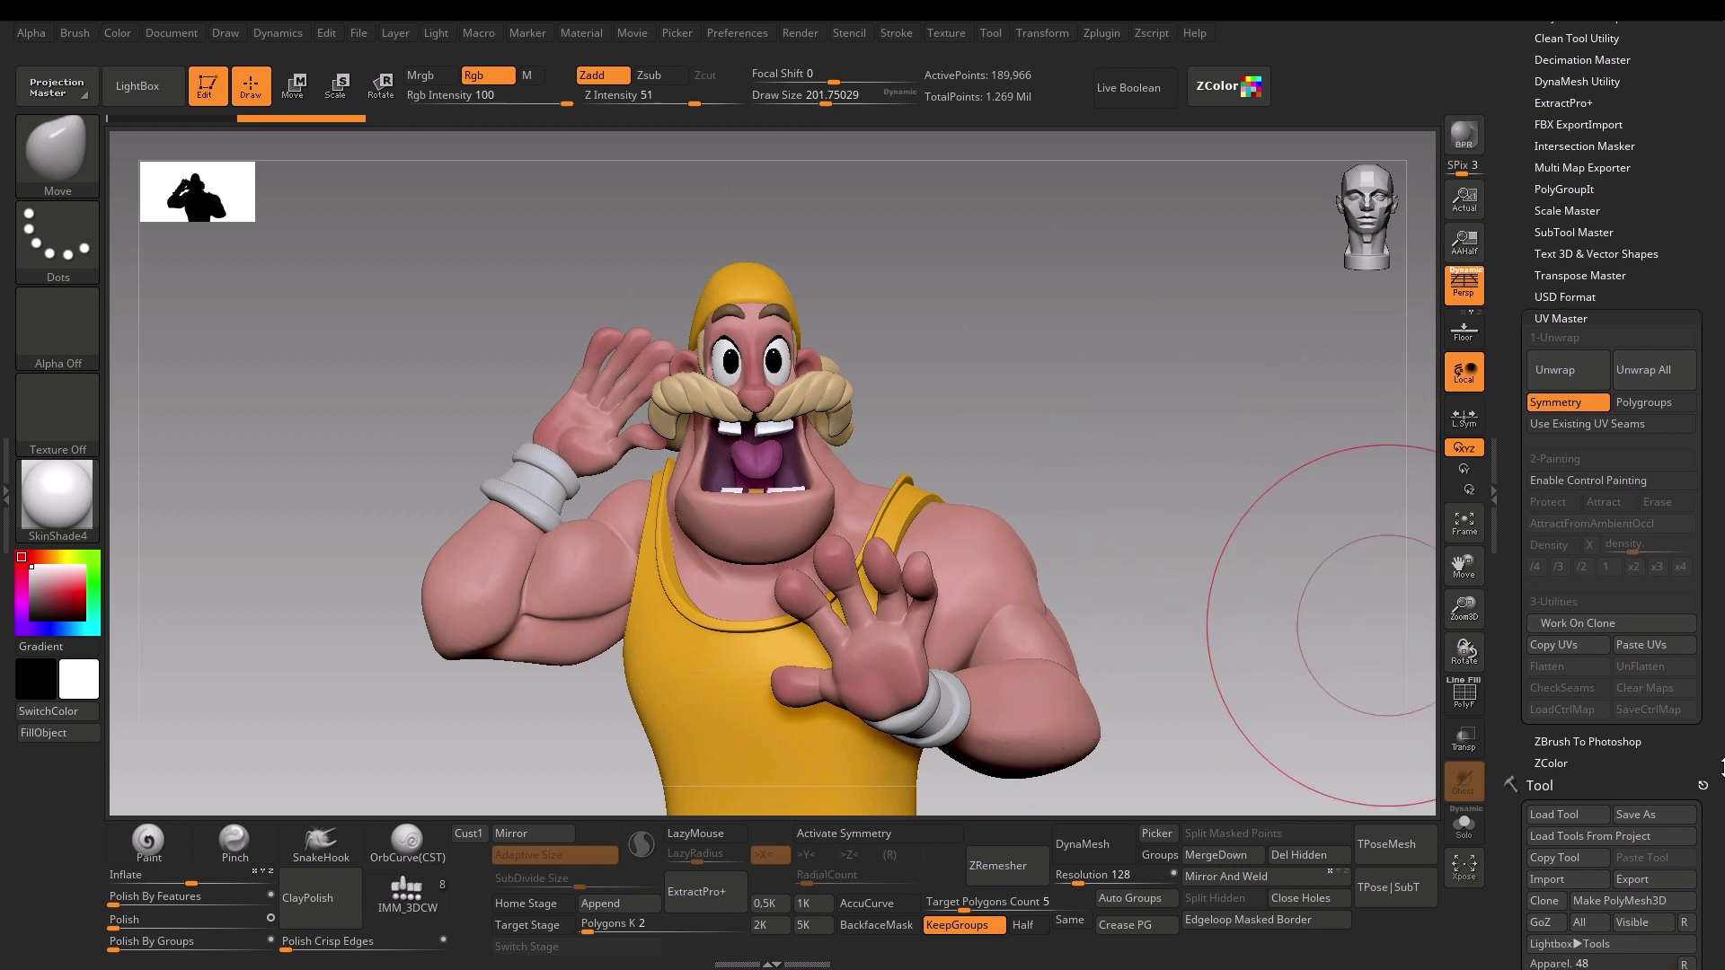
scroll(1720, 719, "down", 10)
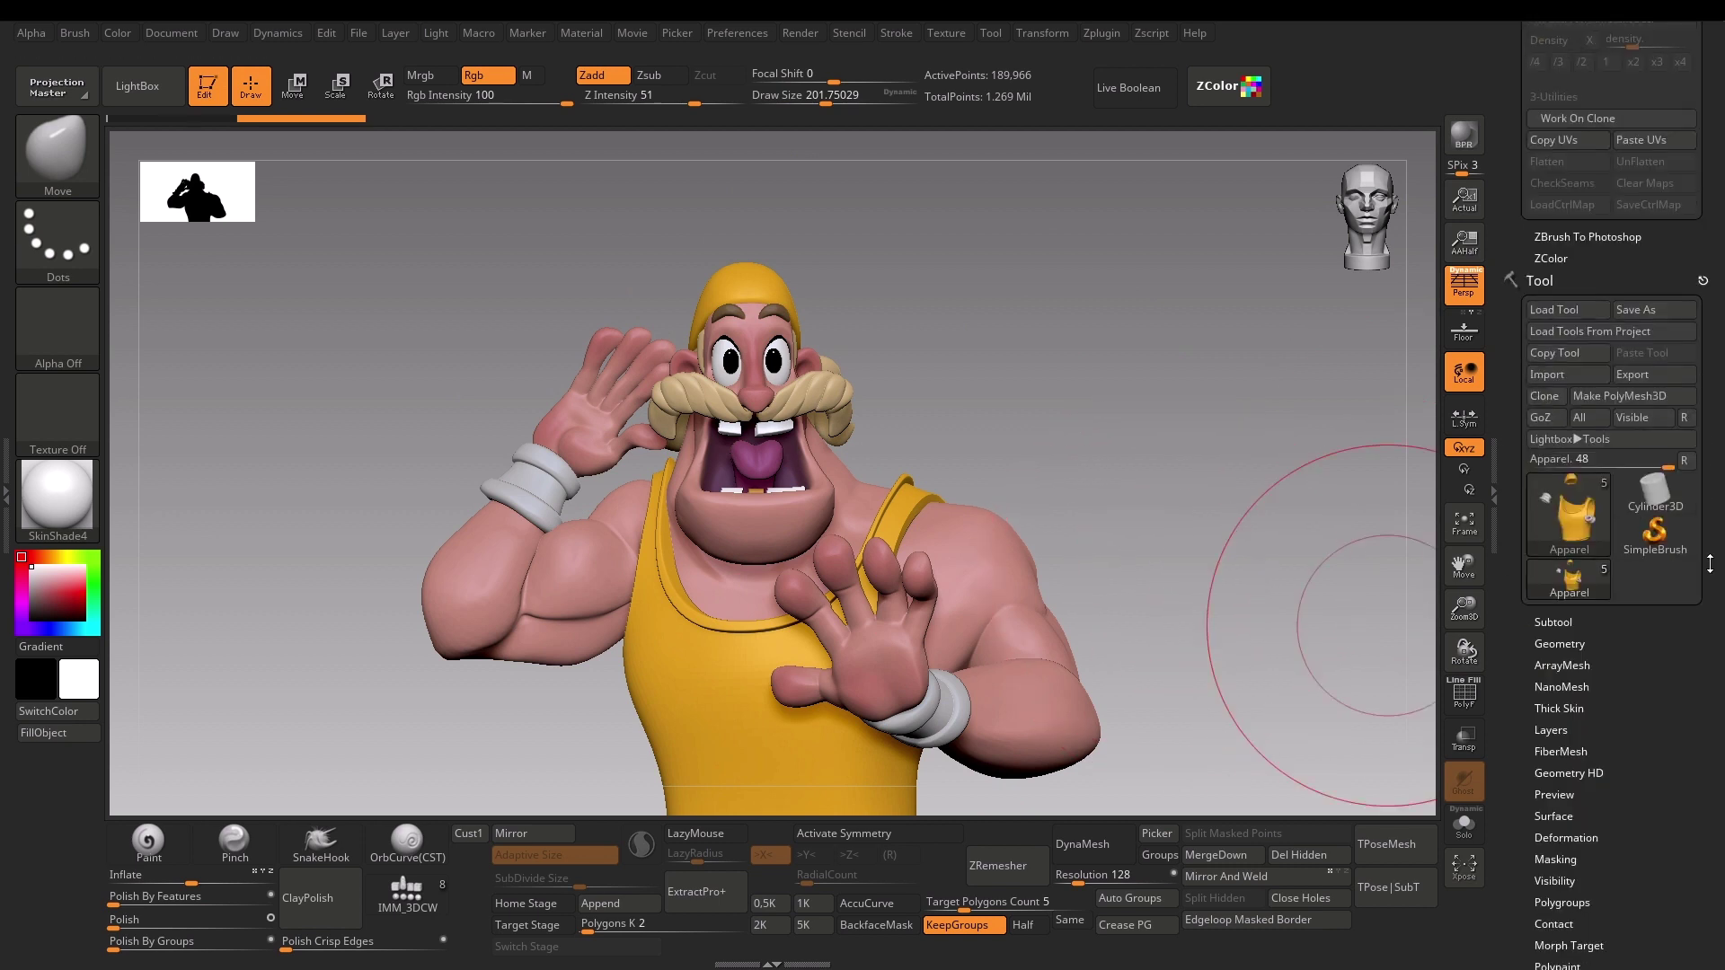
left_click(1568, 639)
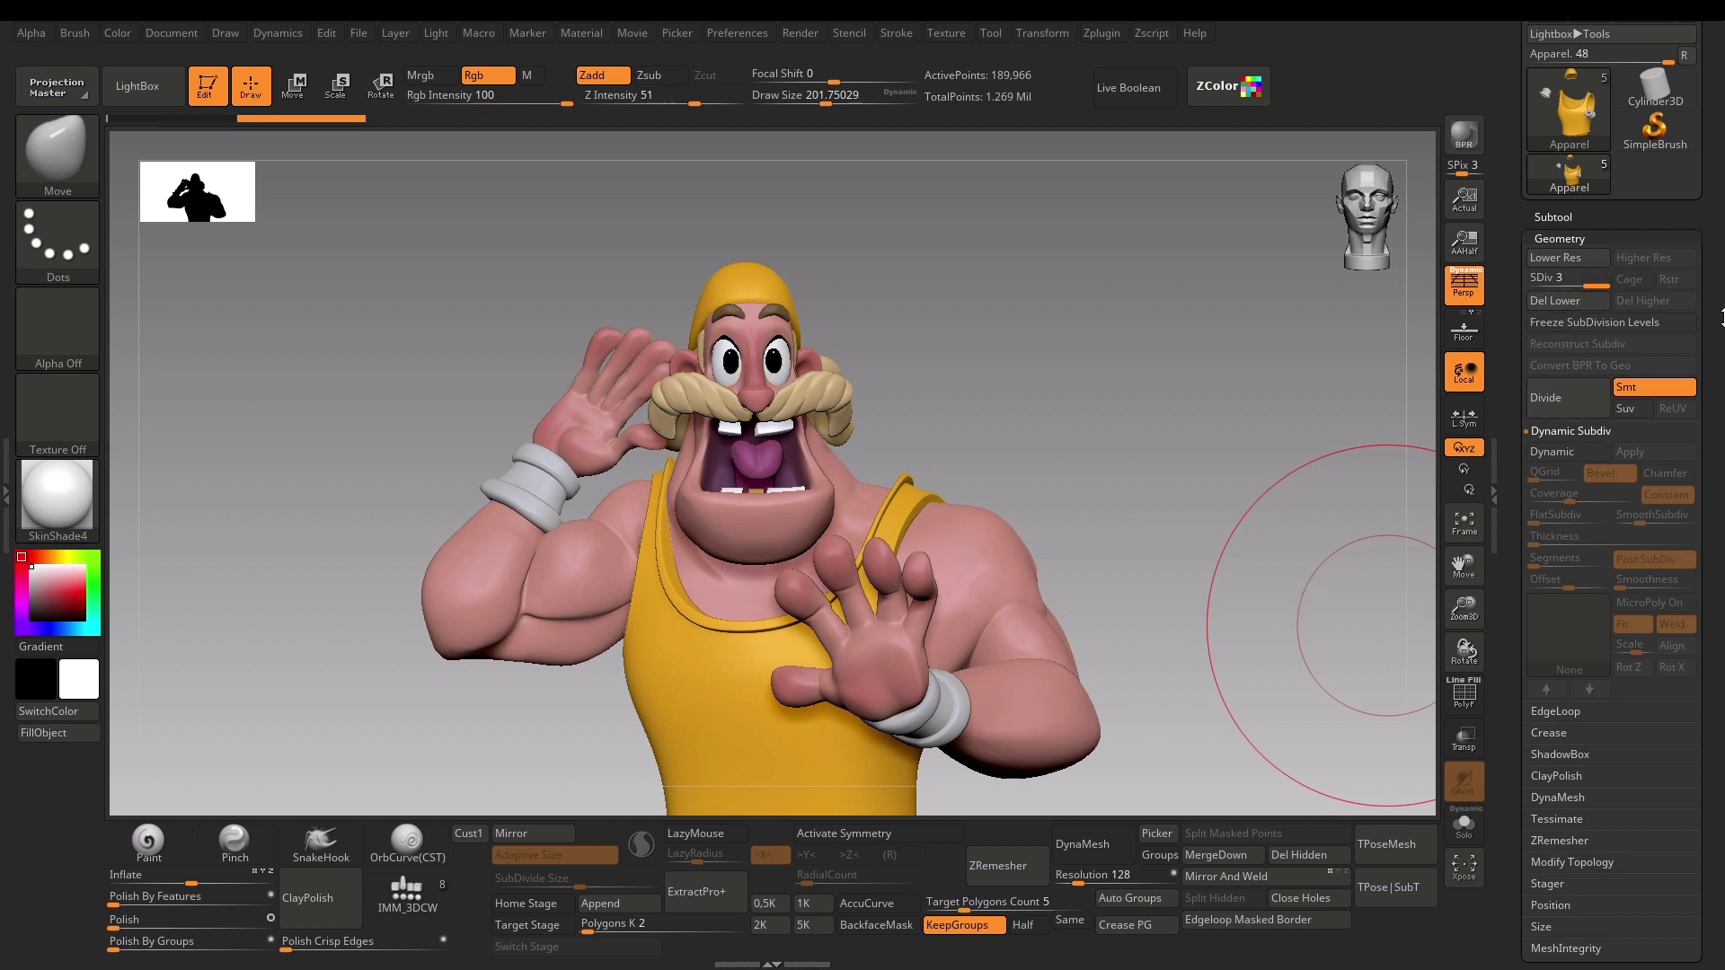
Step: Create a working clone of the Apparel subtool with UV Master's Work On Clone and inspect it from several angles
scroll(1564, 360, "up", 12)
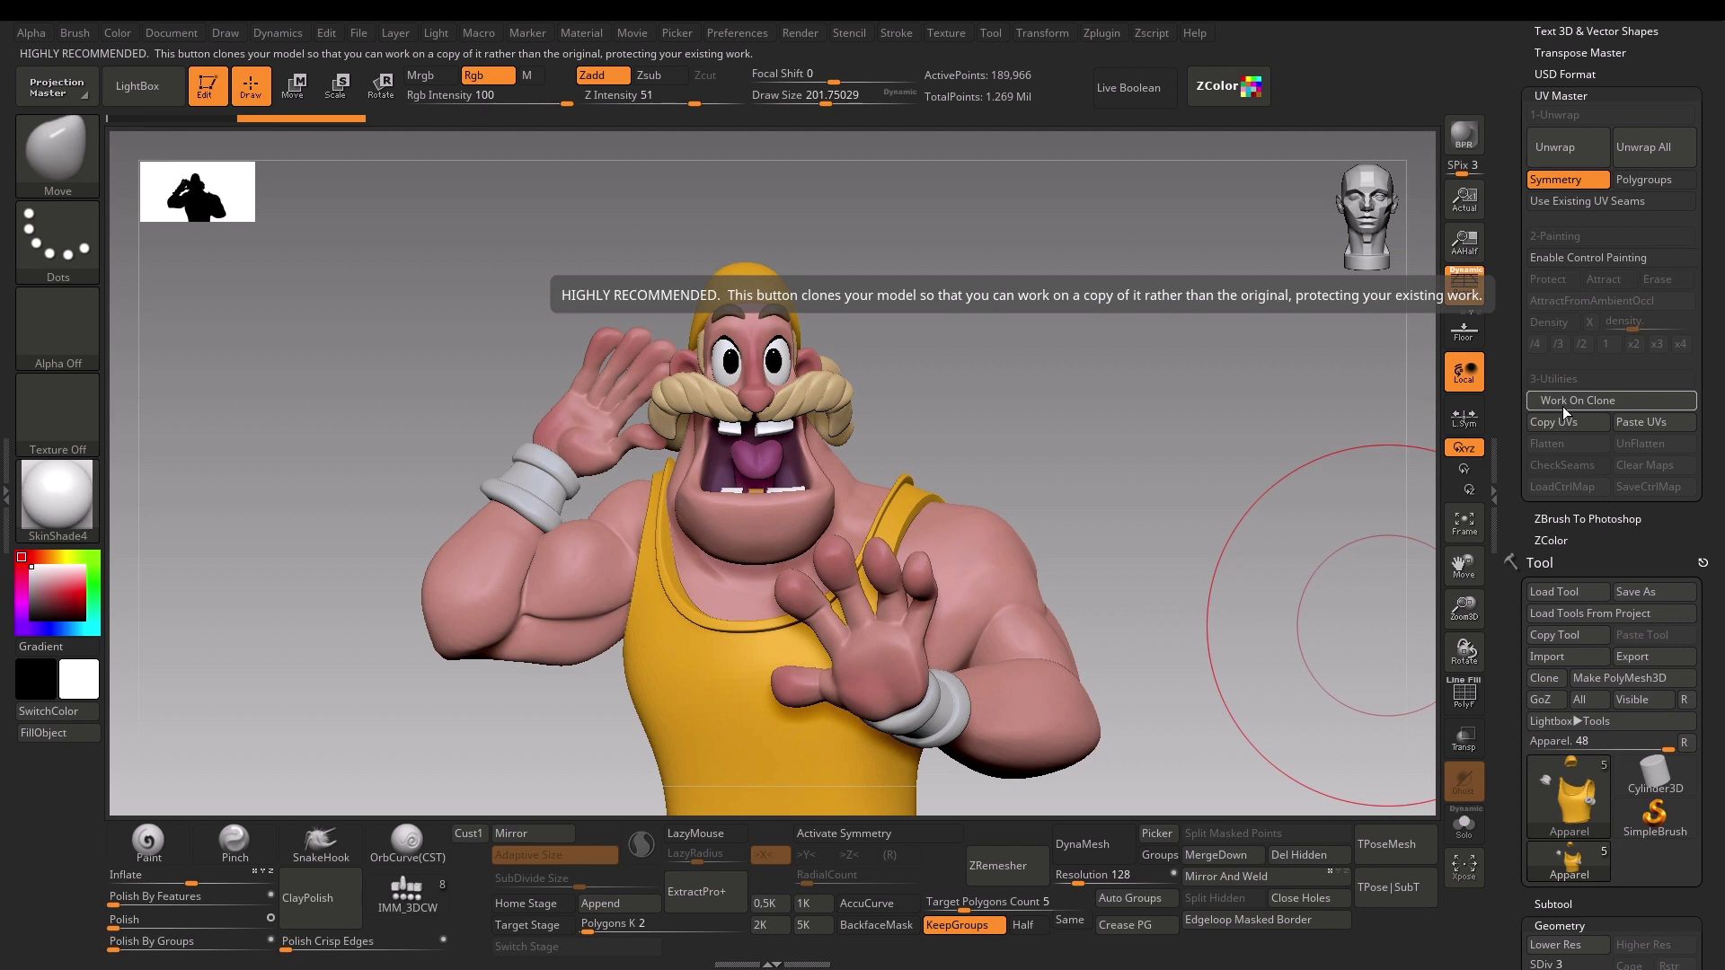
left_click(1561, 404)
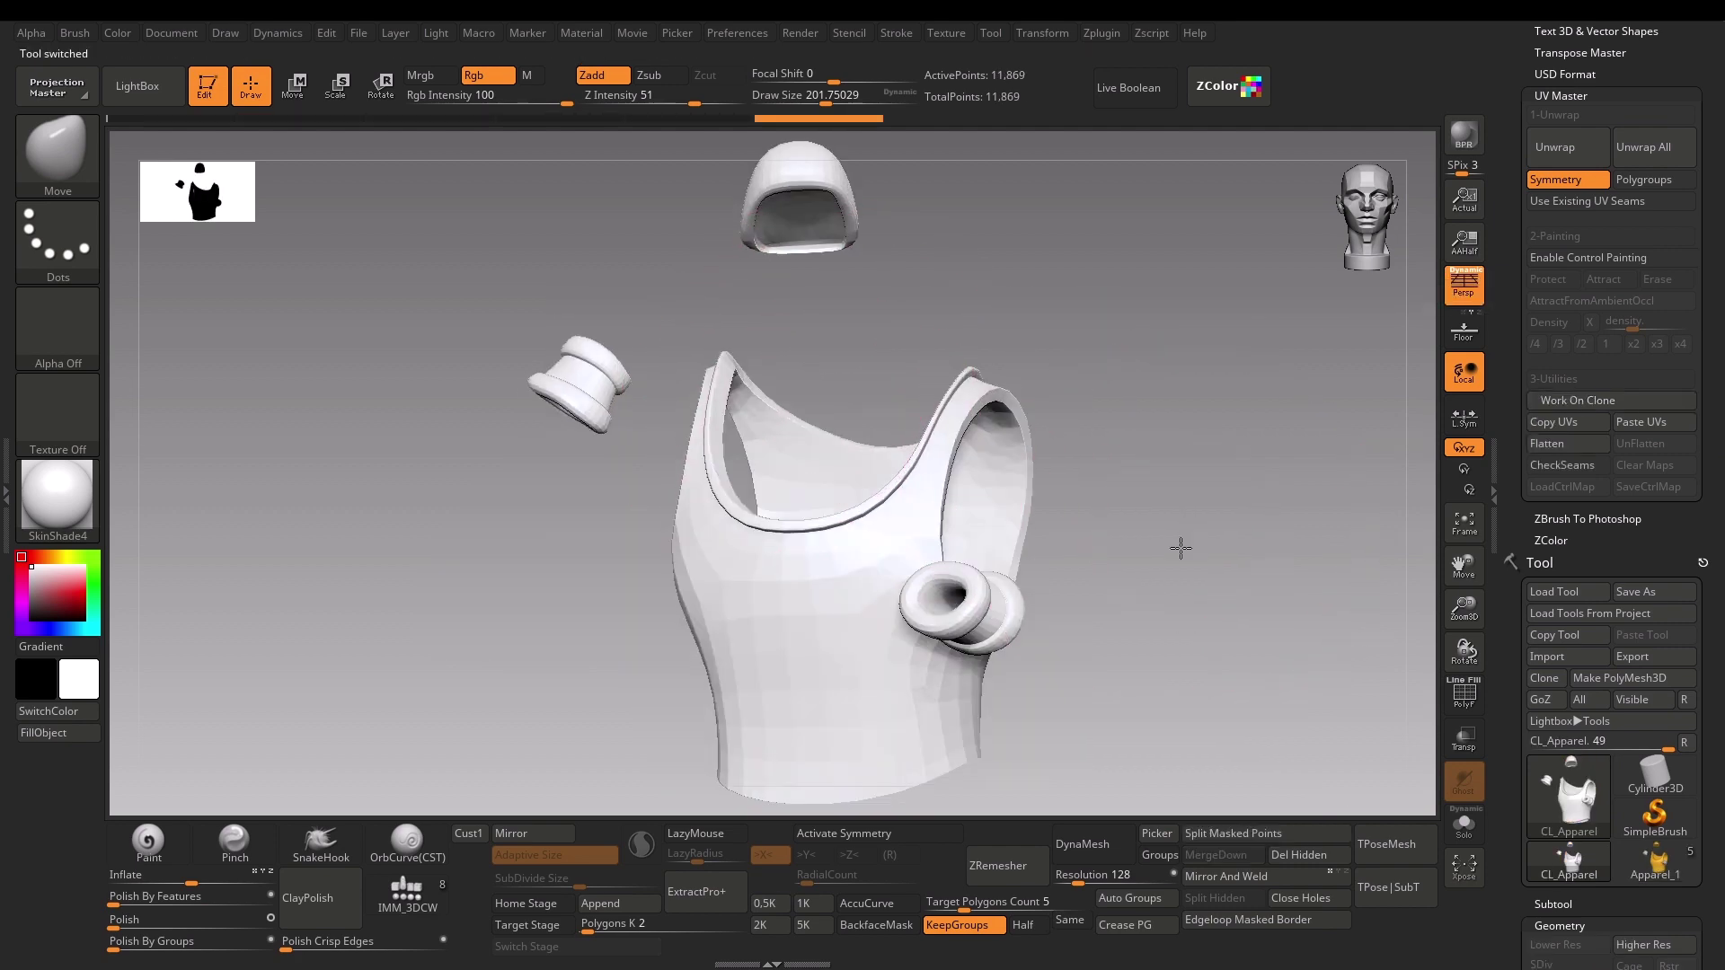
mouse_move(1181, 549)
left_mouse_down()
mouse_move(1096, 568)
mouse_move(1129, 578)
left_mouse_up()
scroll(1721, 669, "down", 5)
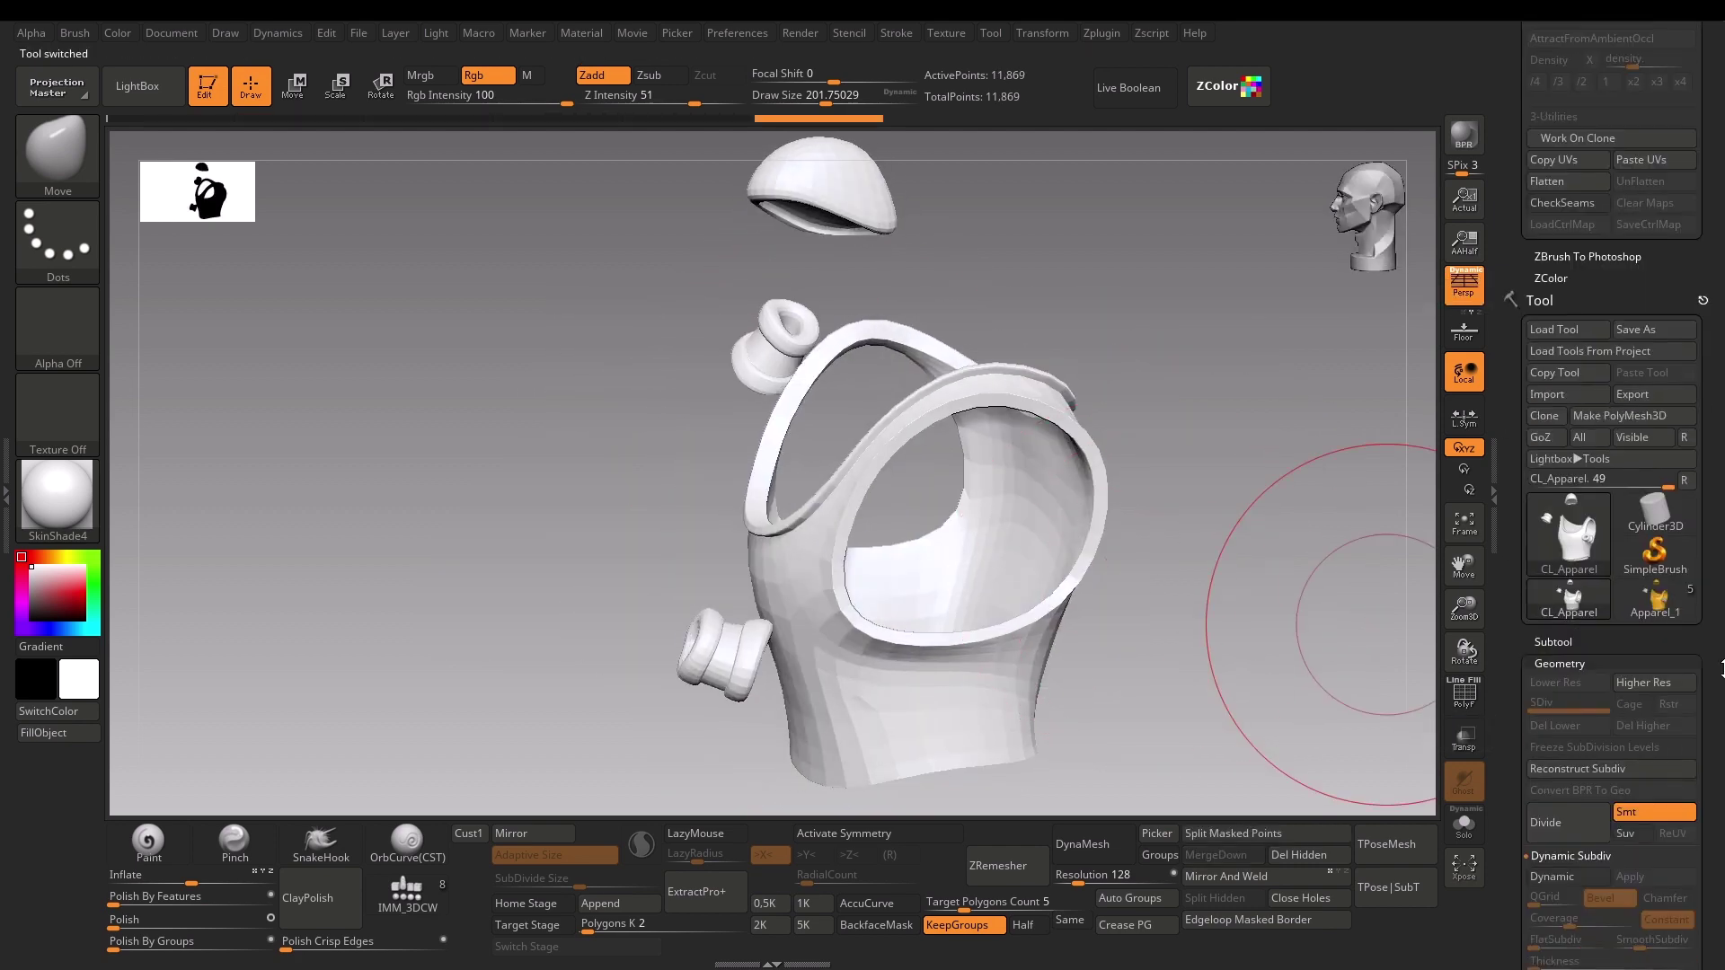
scroll(1721, 669, "down", 6)
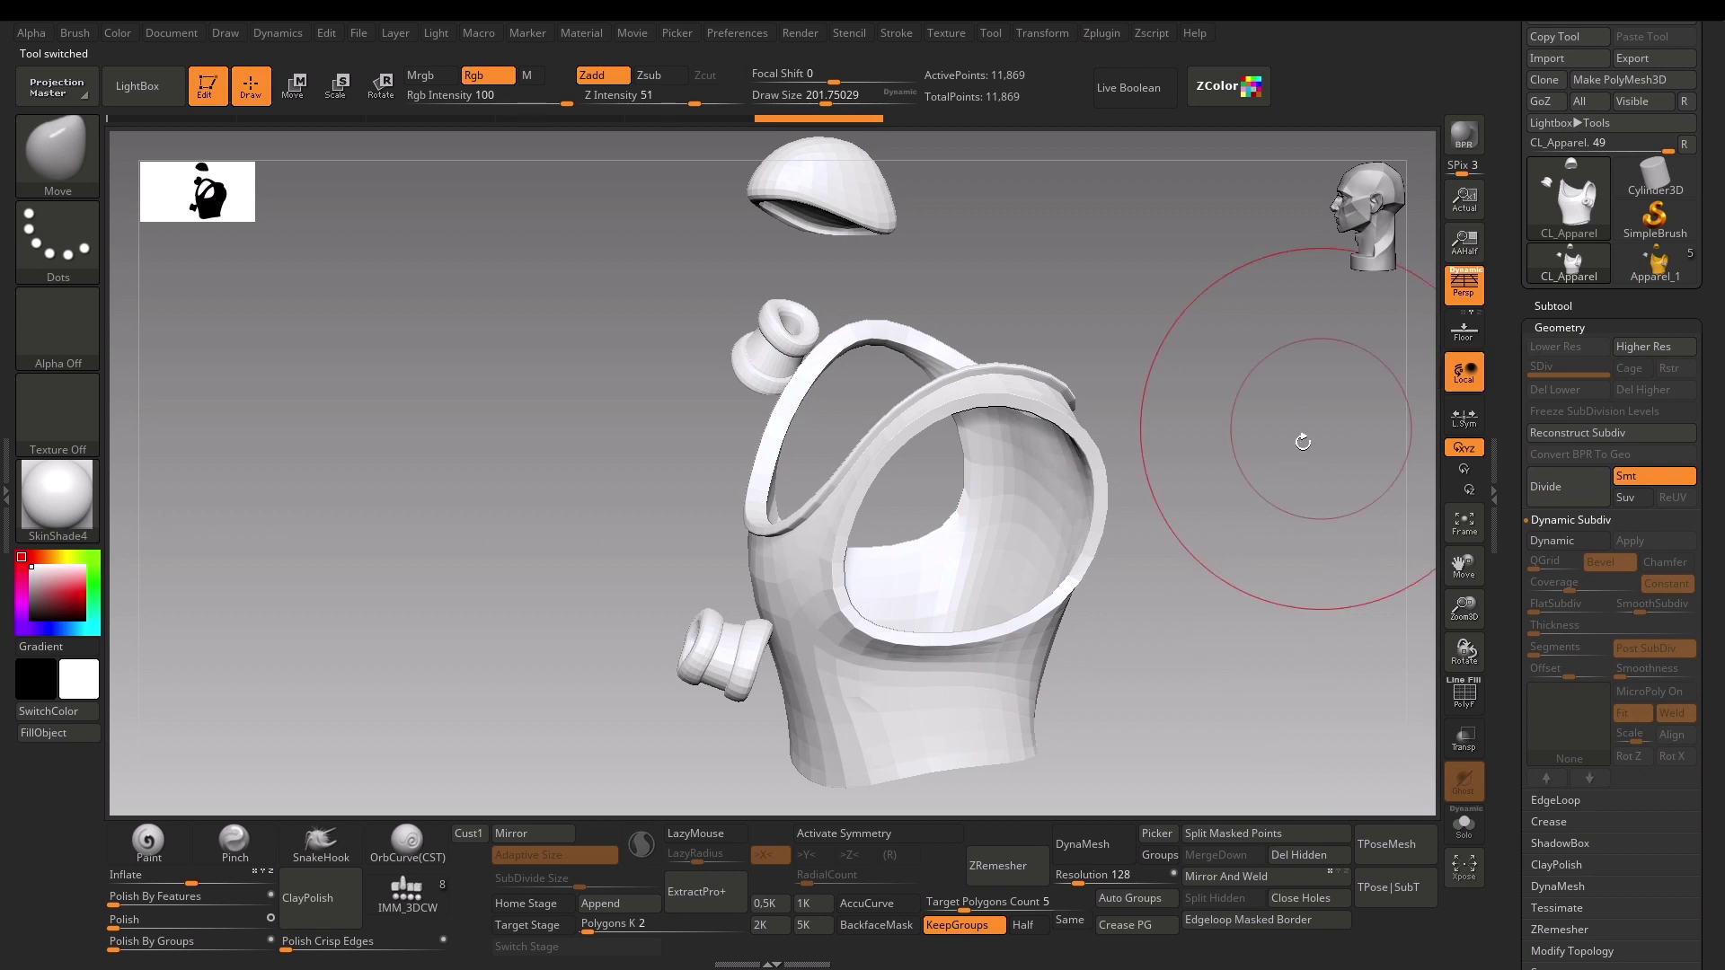
mouse_move(1302, 435)
left_mouse_down()
mouse_move(1282, 501)
mouse_move(1309, 489)
mouse_move(1281, 485)
left_mouse_up()
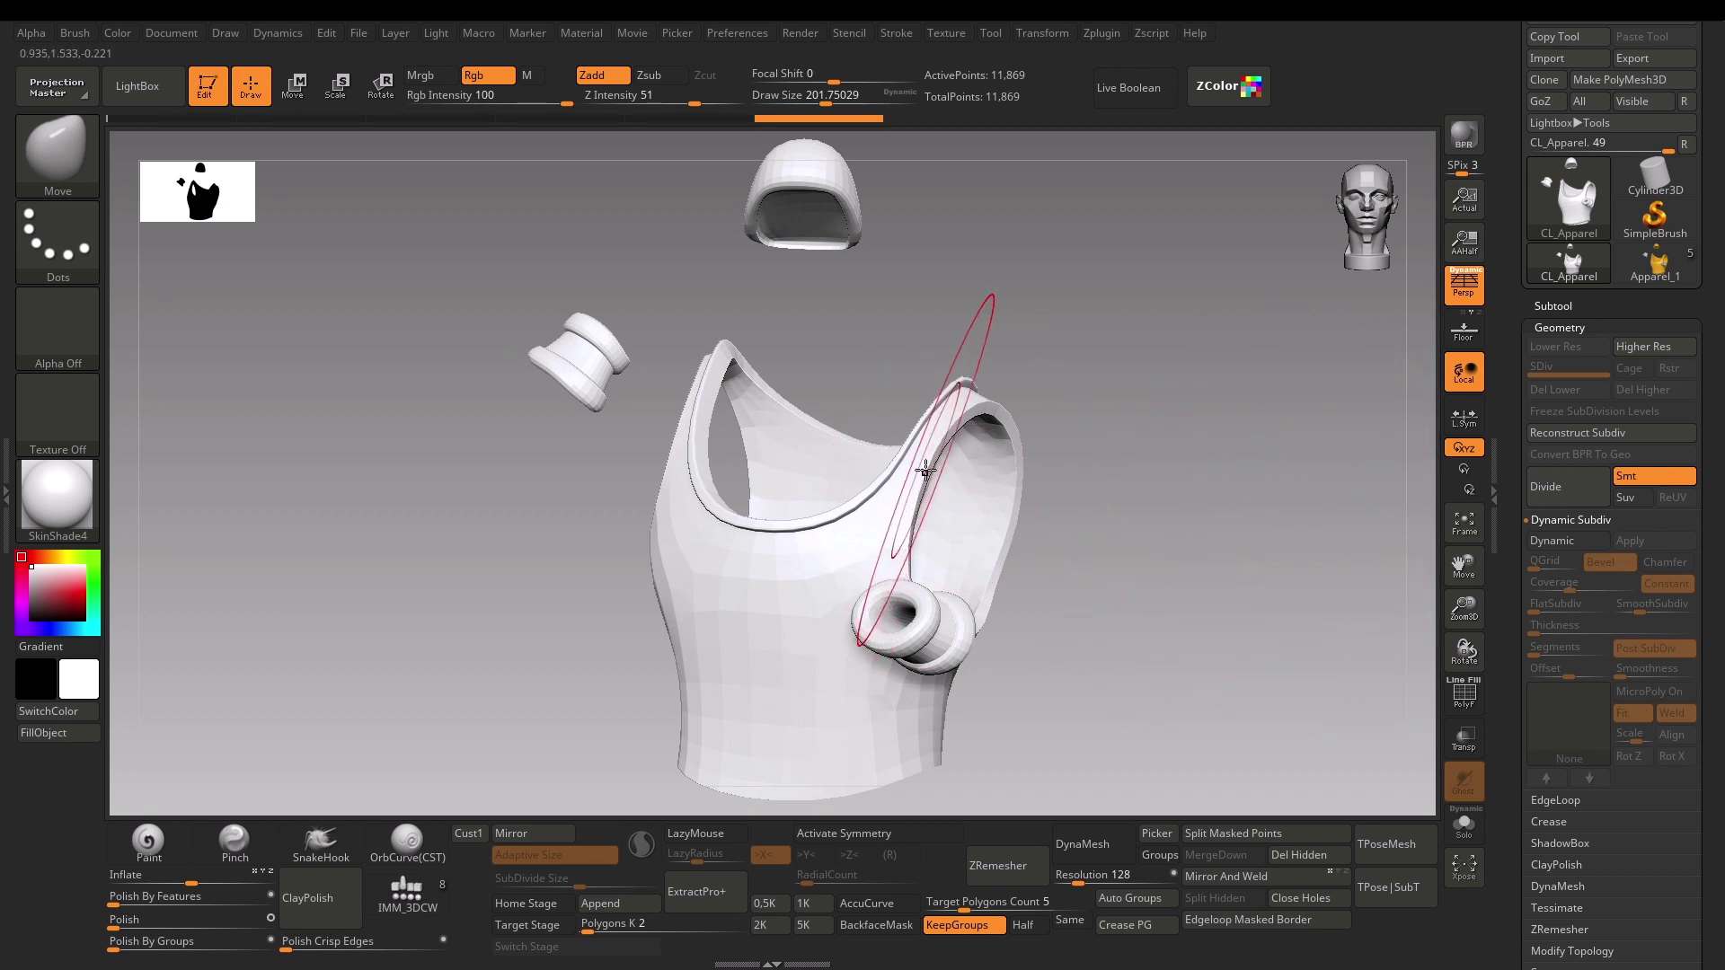
Step: Examine the cloned apparel in the tool list, its Geometry subdivision settings and its low-resolution mesh
left_click_drag(1721, 553, 1723, 679)
scroll(1723, 678, "up", 4)
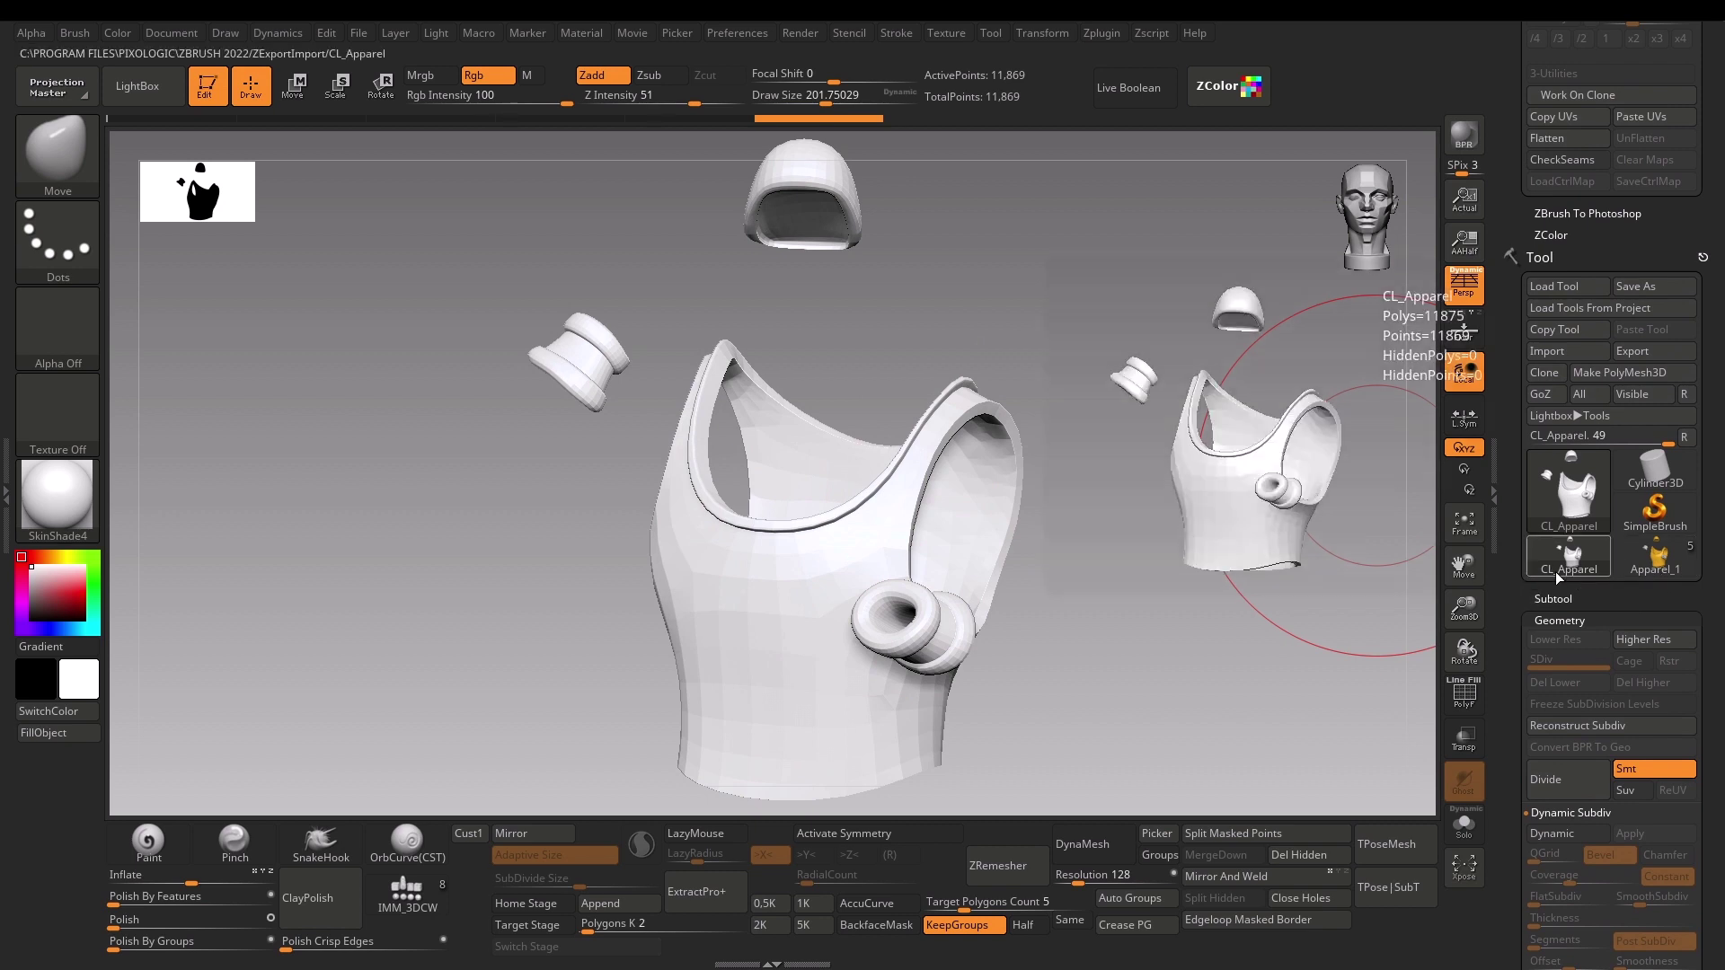
scroll(1722, 791, "up", 4)
scroll(1722, 791, "up", 1)
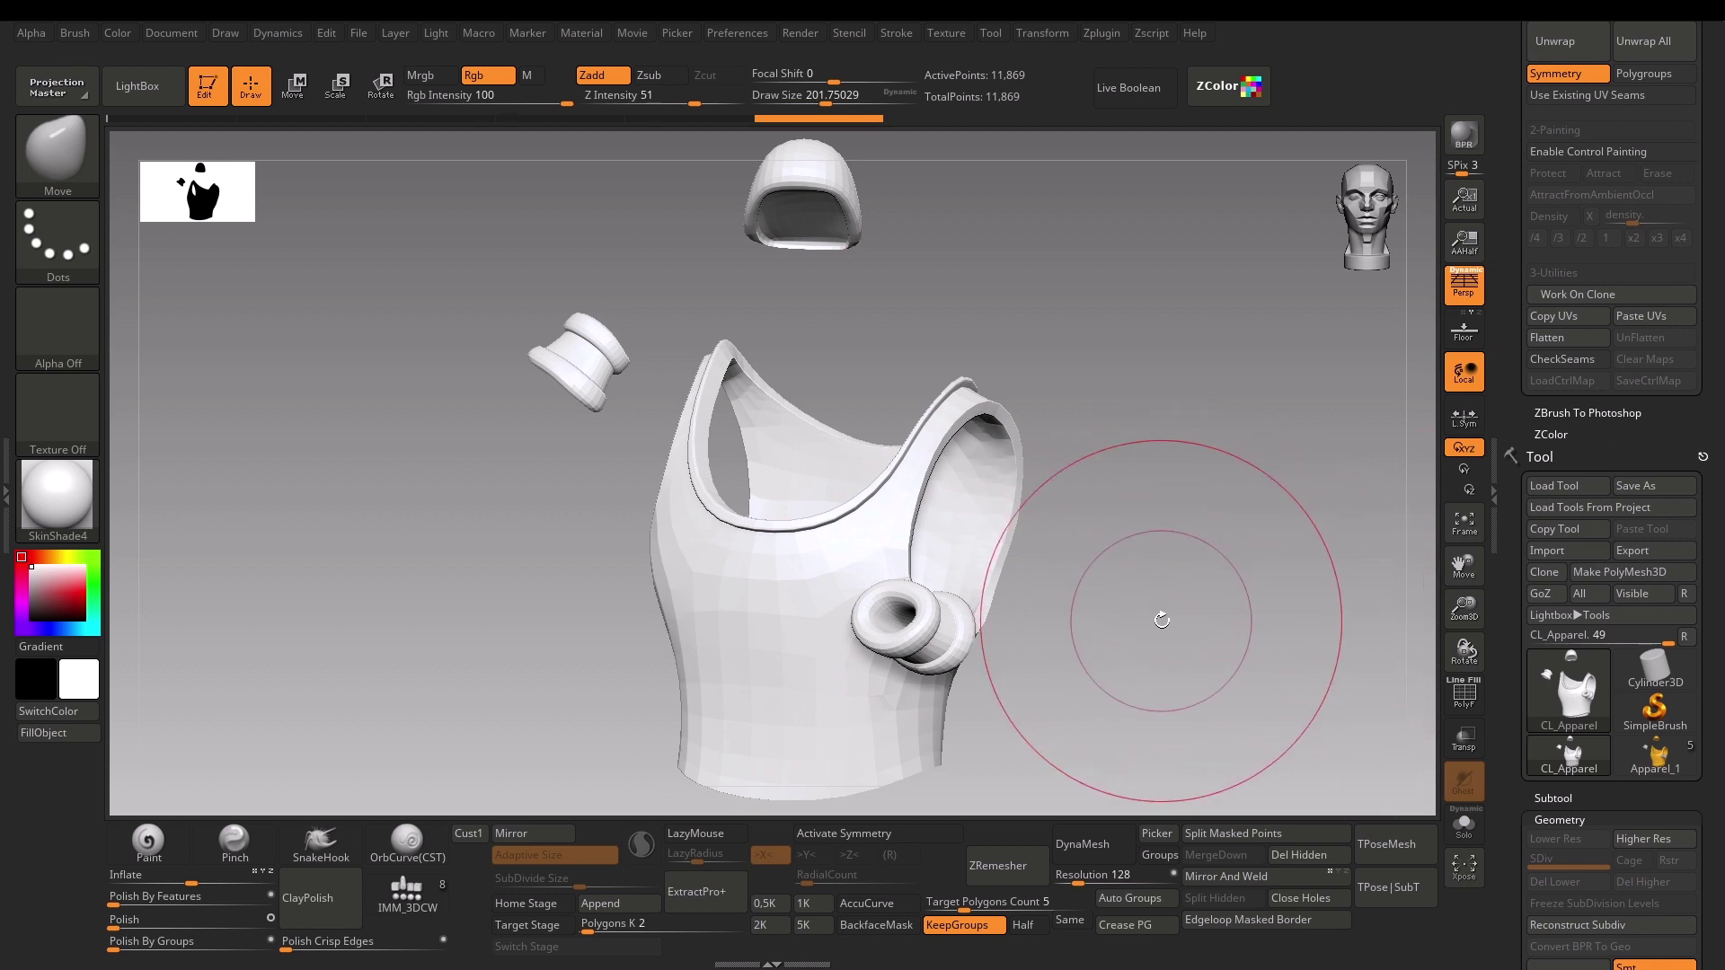
left_click_drag(1568, 815, 1568, 490)
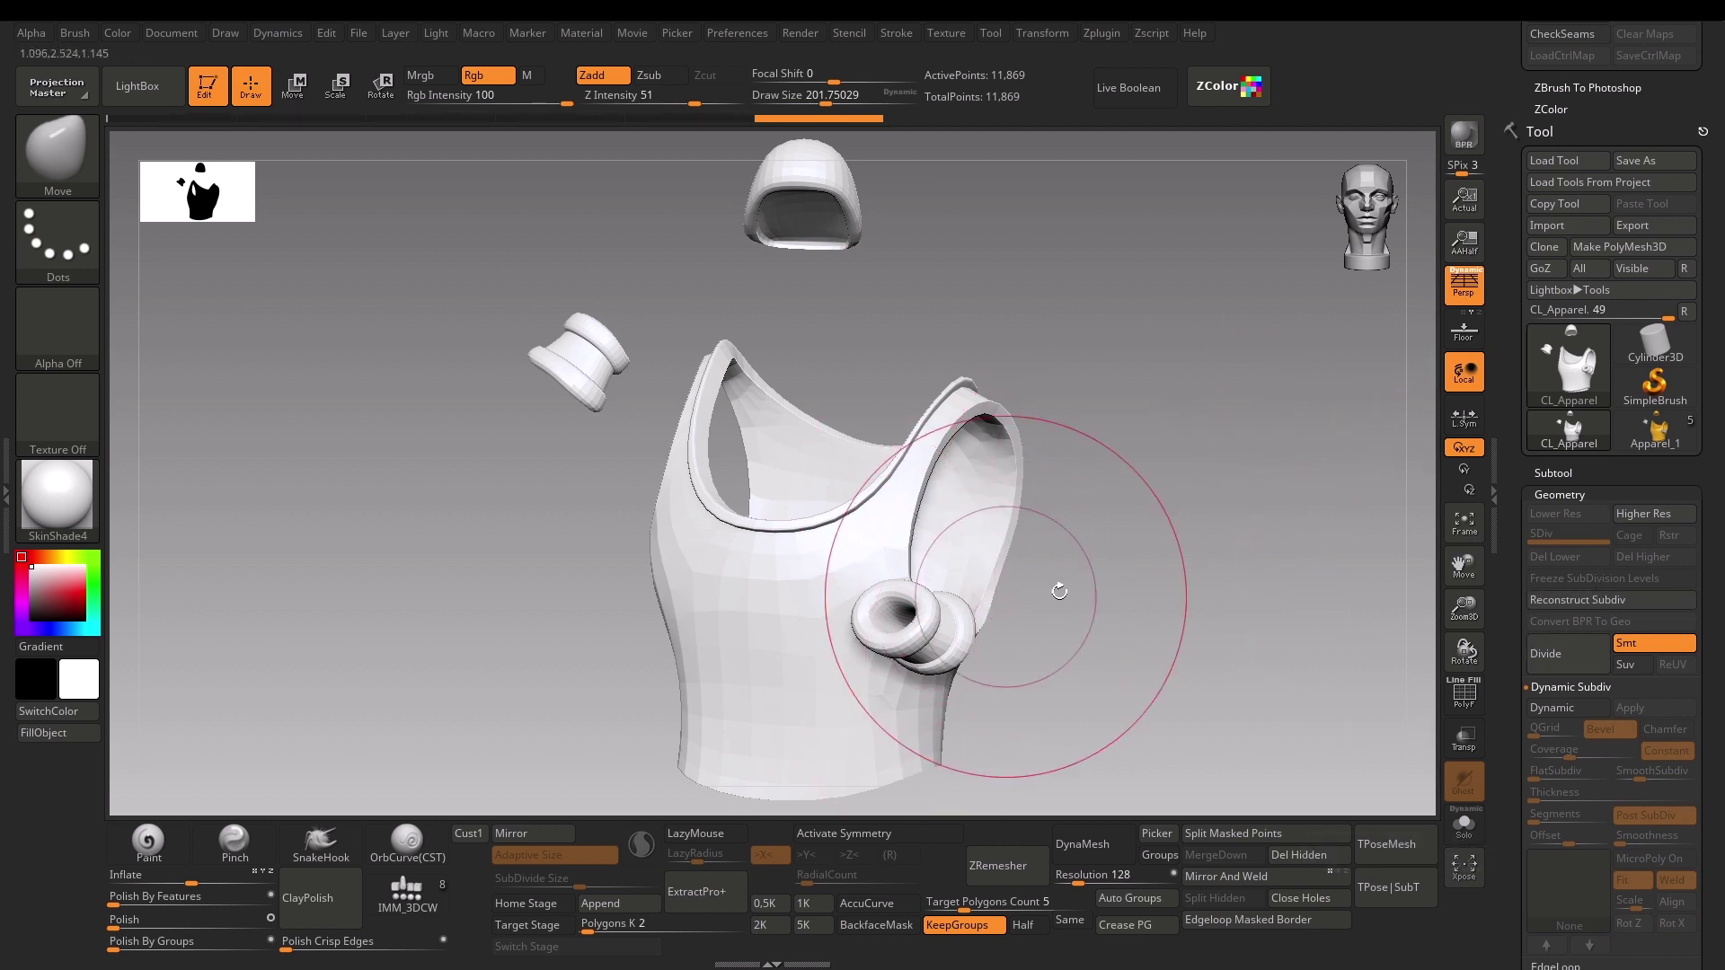
mouse_move(1055, 585)
left_mouse_down()
mouse_move(905, 455)
mouse_move(1205, 482)
mouse_move(1109, 493)
mouse_move(1140, 522)
mouse_move(1144, 500)
left_mouse_up()
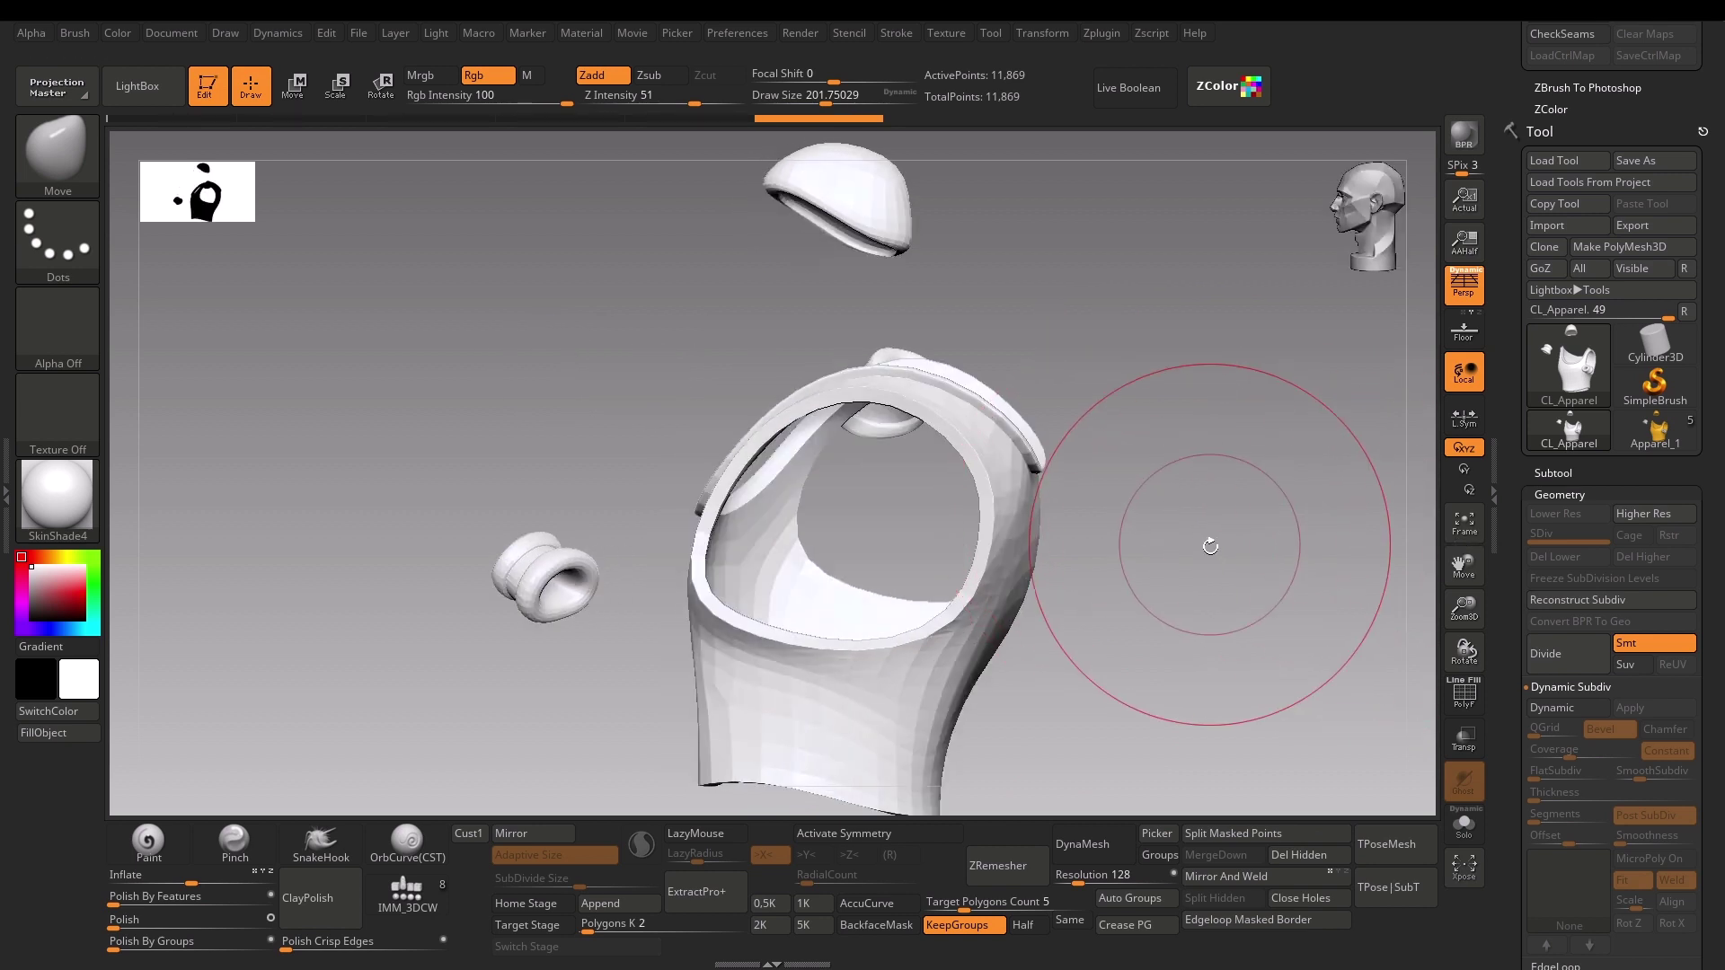
left_click_drag(1210, 543, 1162, 563)
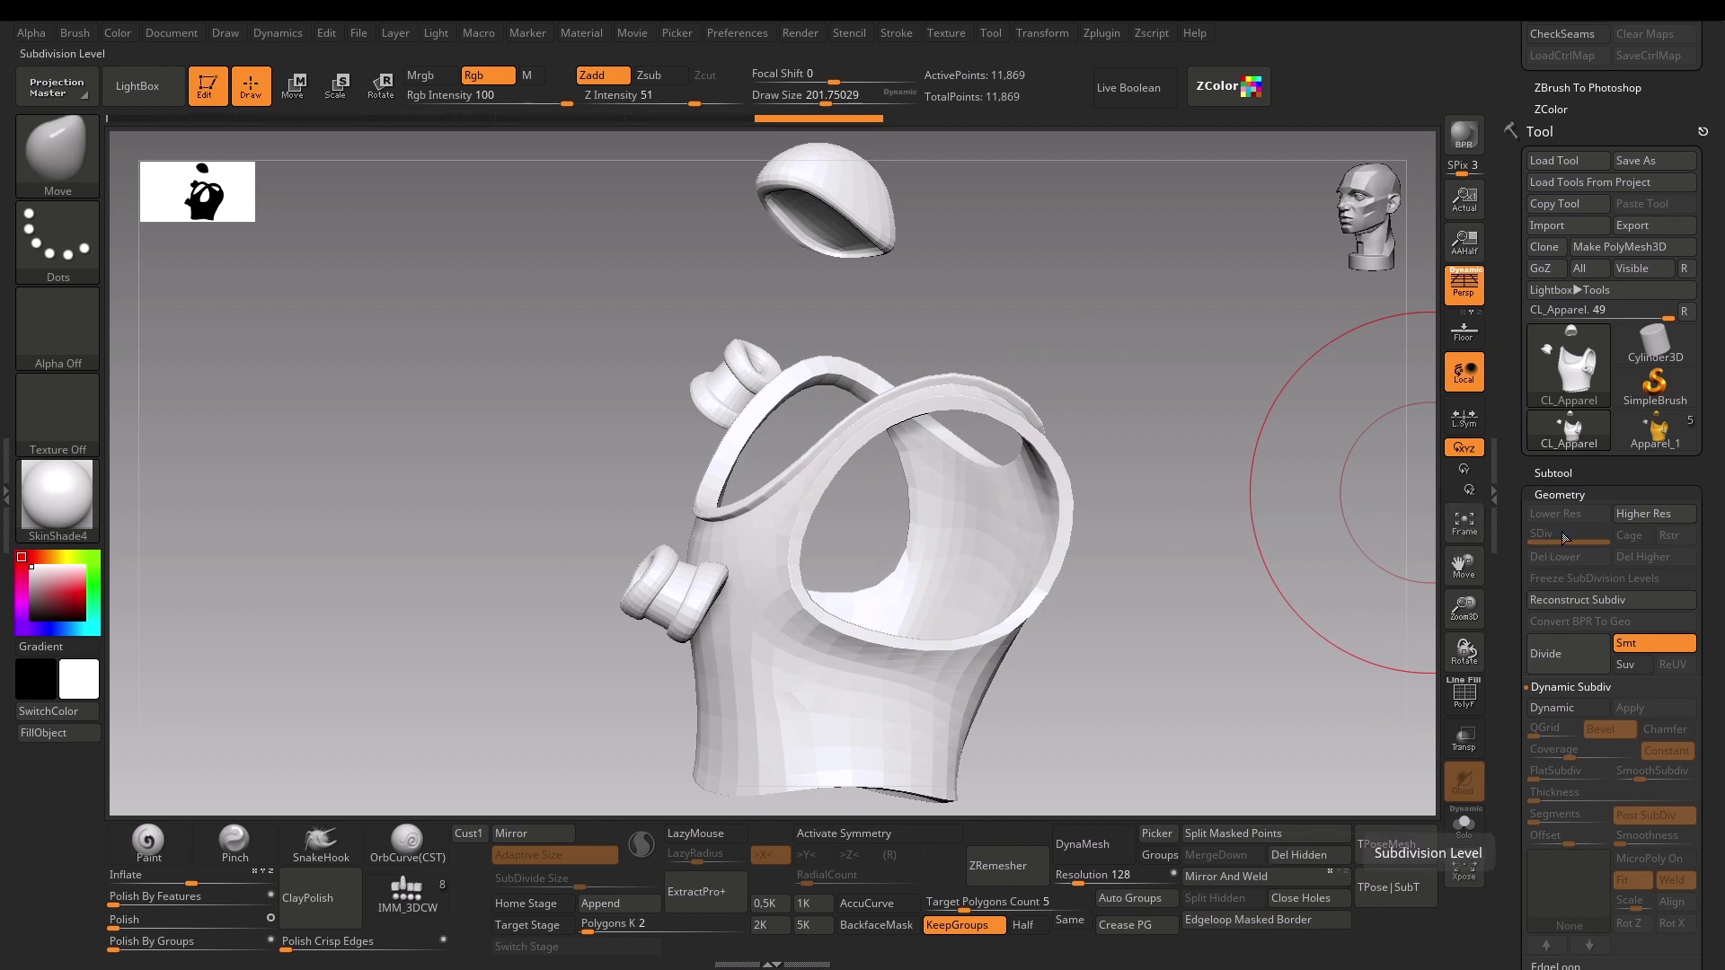
scroll(1609, 467, "up", 5)
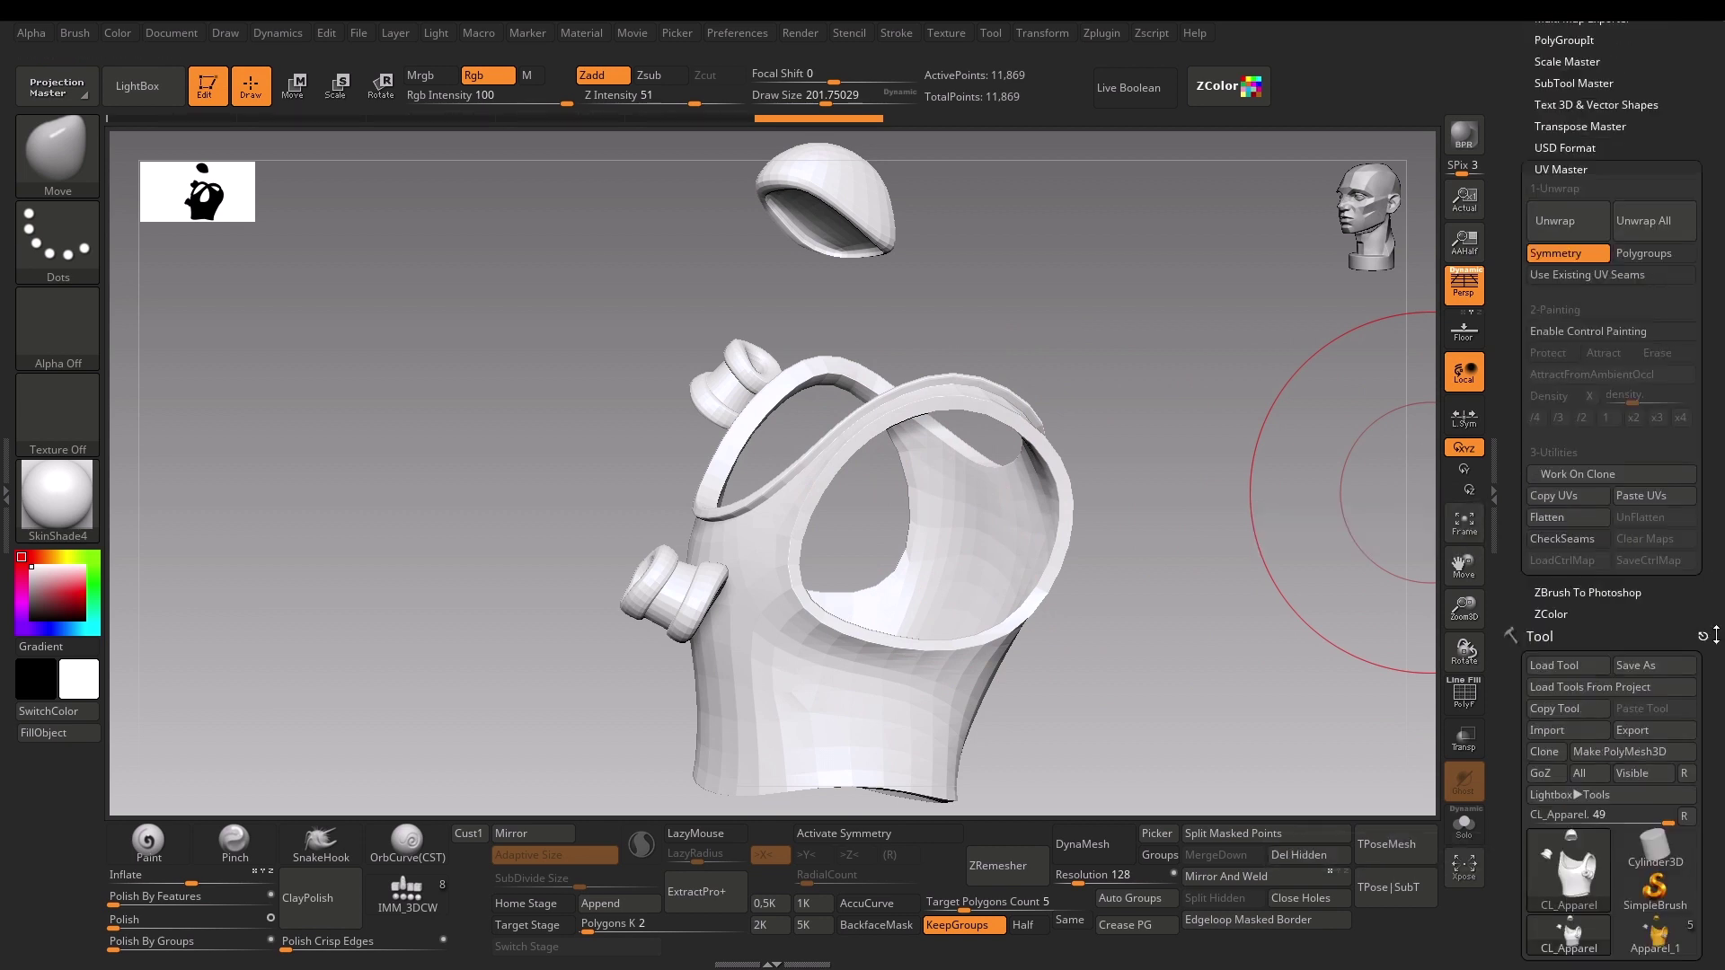
left_click(1581, 482)
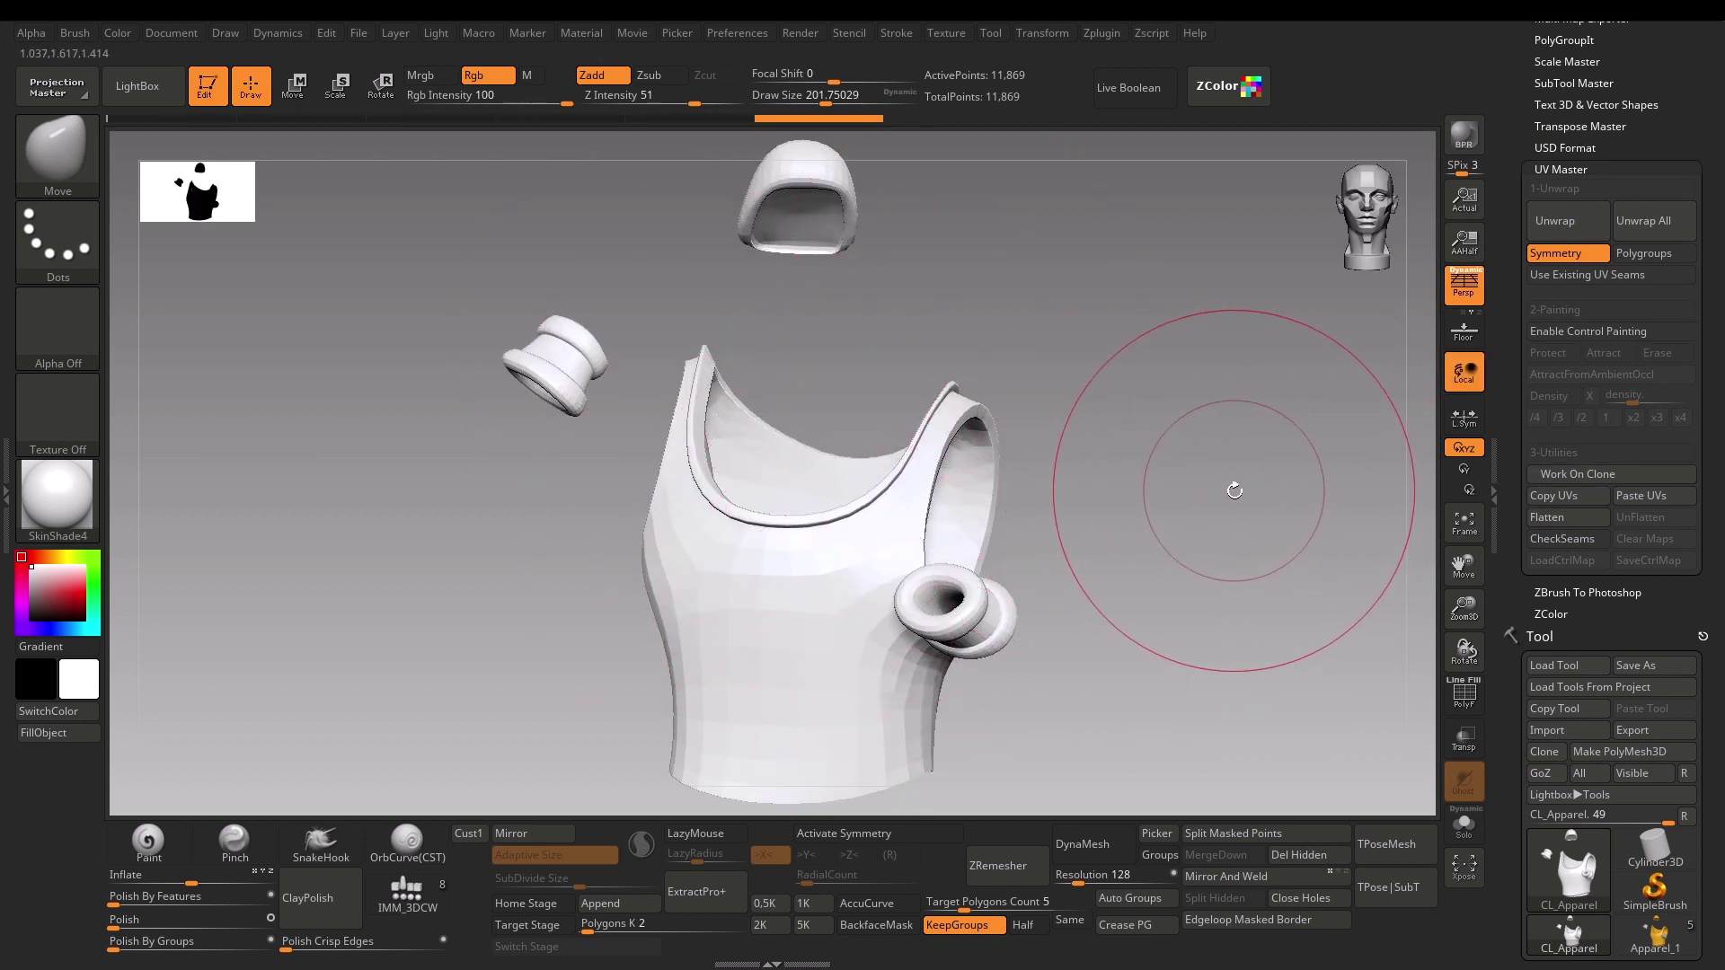
Step: Turn on PolyFrame for the cloned apparel and examine the polygroups inside and outside the tank top and on the wristbands
left_click_drag(1232, 489, 1250, 522)
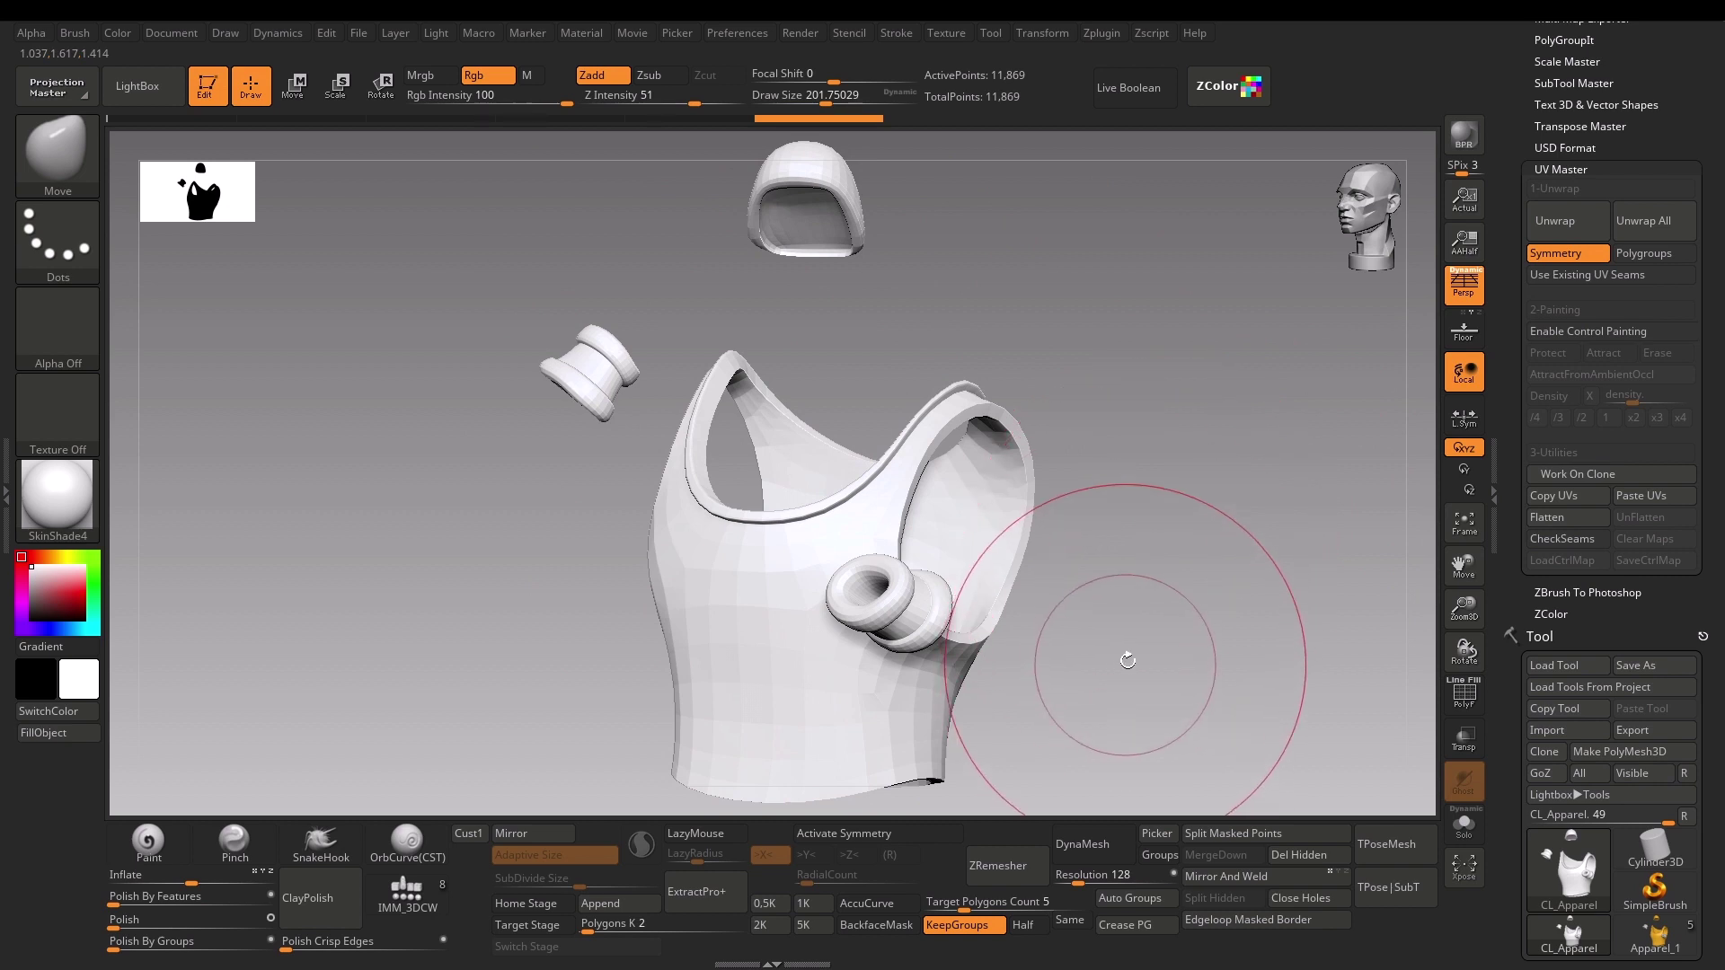
left_click_drag(1124, 659, 1194, 548)
key("shift+f")
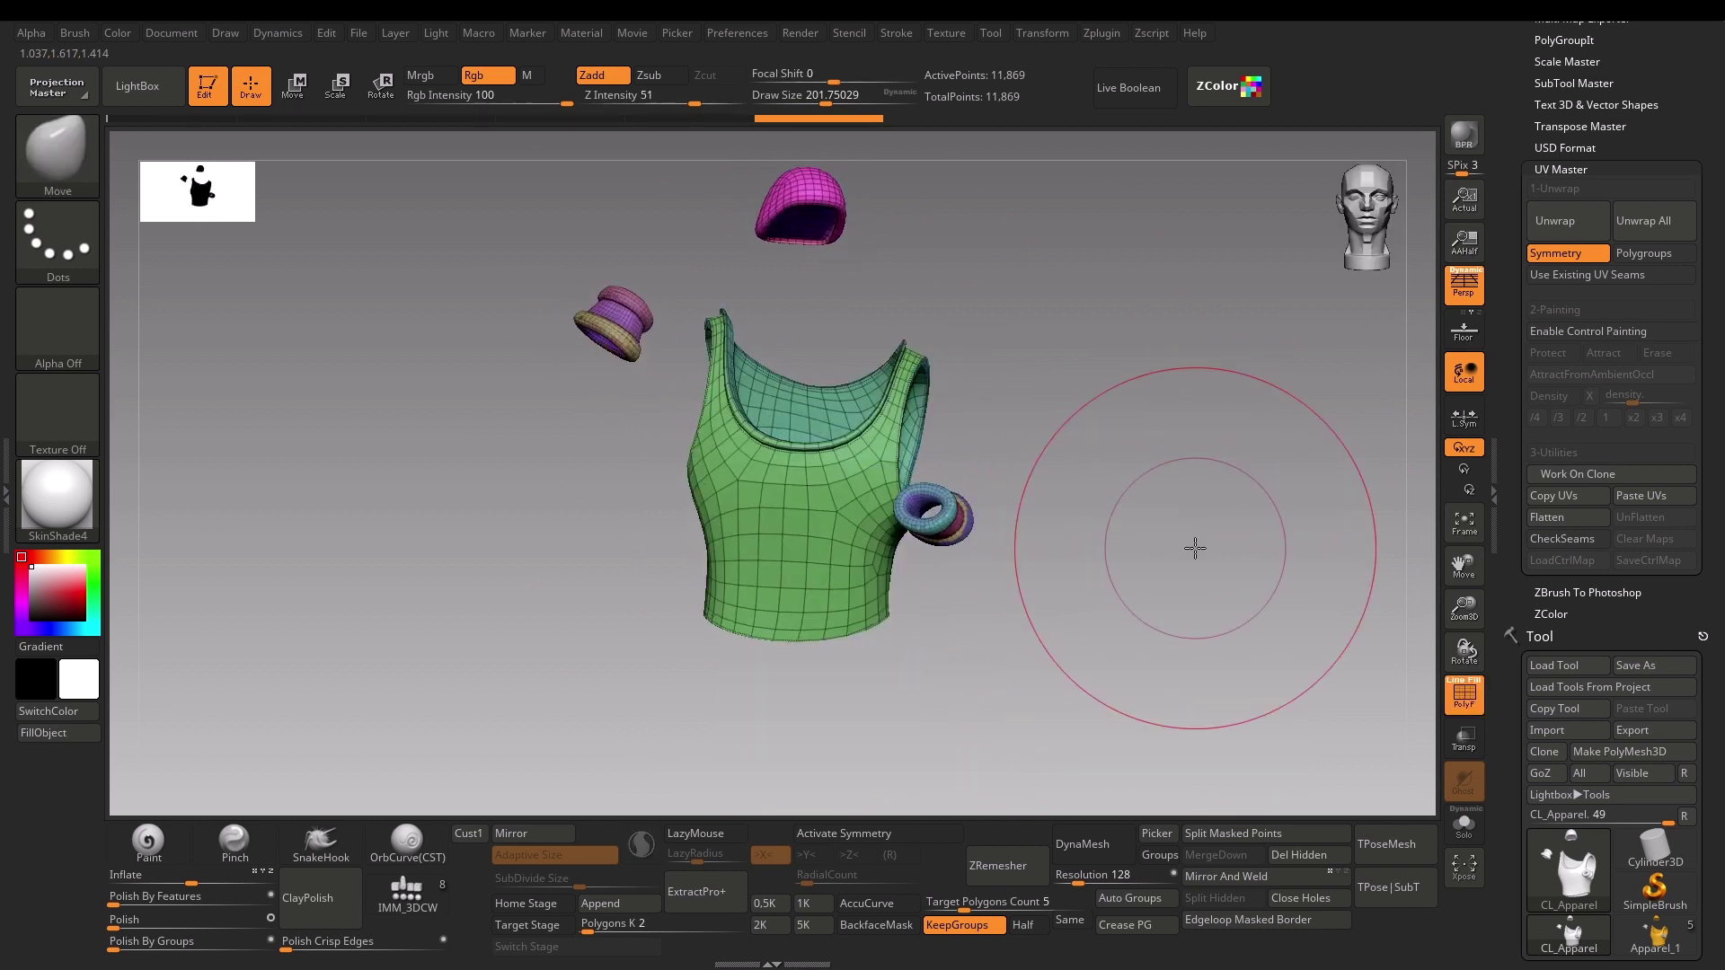
mouse_move(1163, 470)
left_mouse_down()
mouse_move(1147, 401)
mouse_move(1124, 385)
mouse_move(1079, 473)
mouse_move(1183, 536)
mouse_move(1167, 327)
mouse_move(1144, 320)
mouse_move(1144, 335)
left_mouse_up()
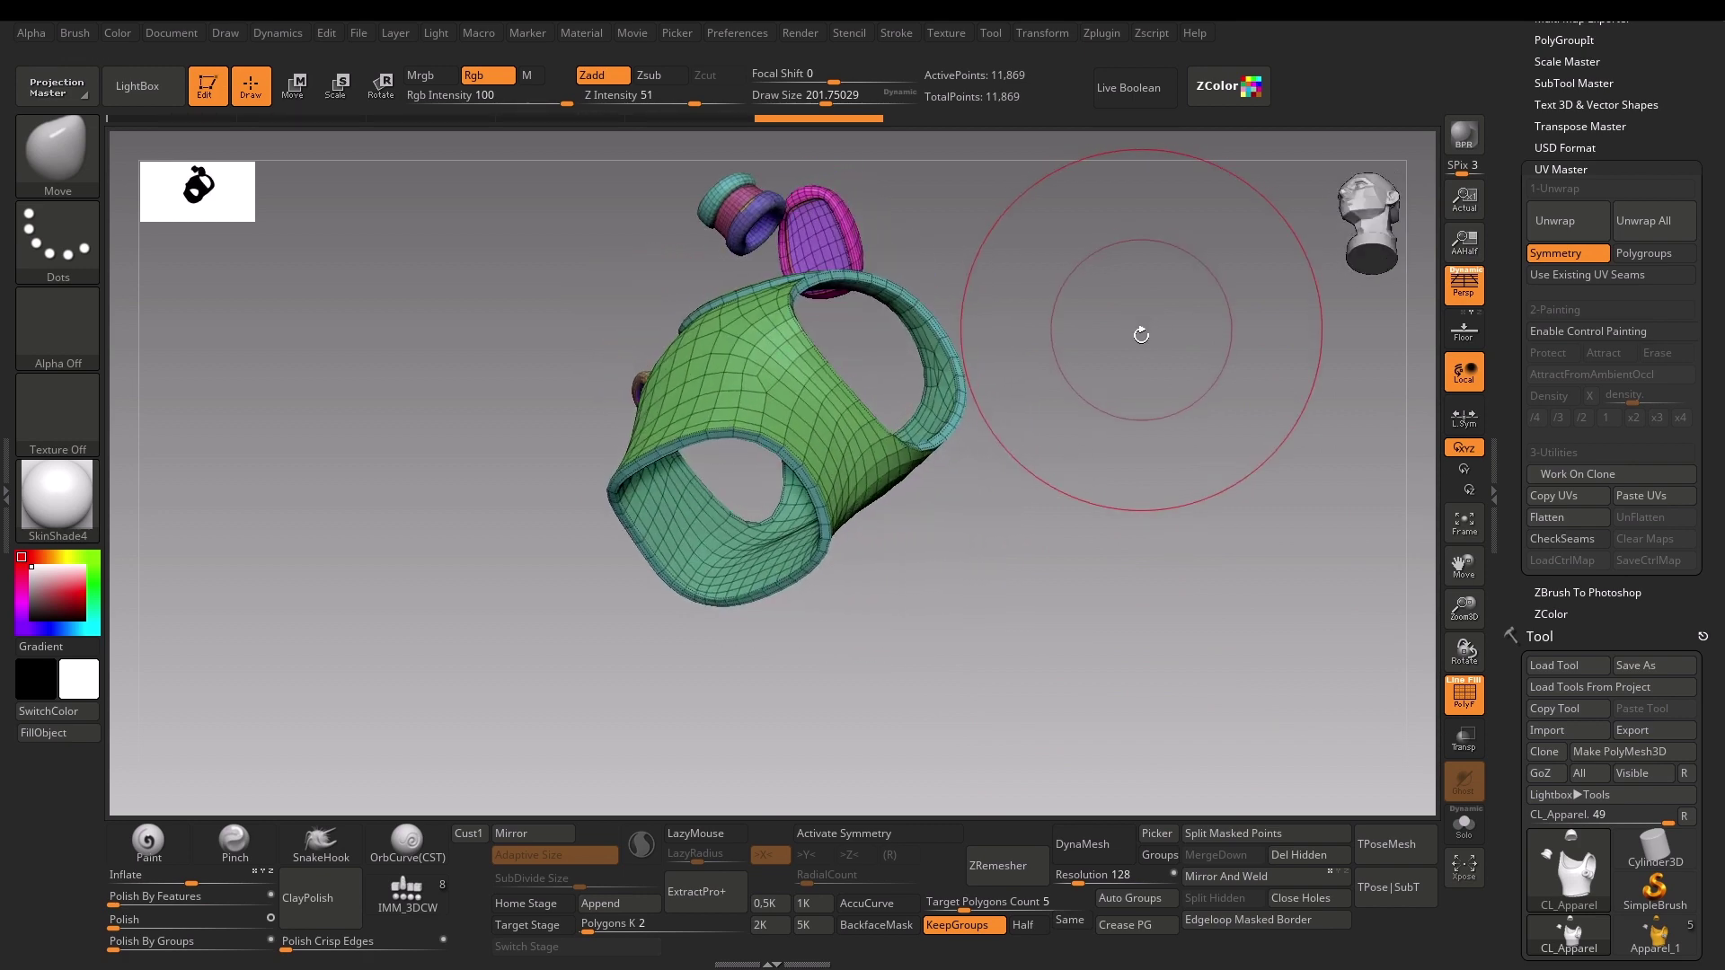
left_click_drag(1159, 489, 1156, 577)
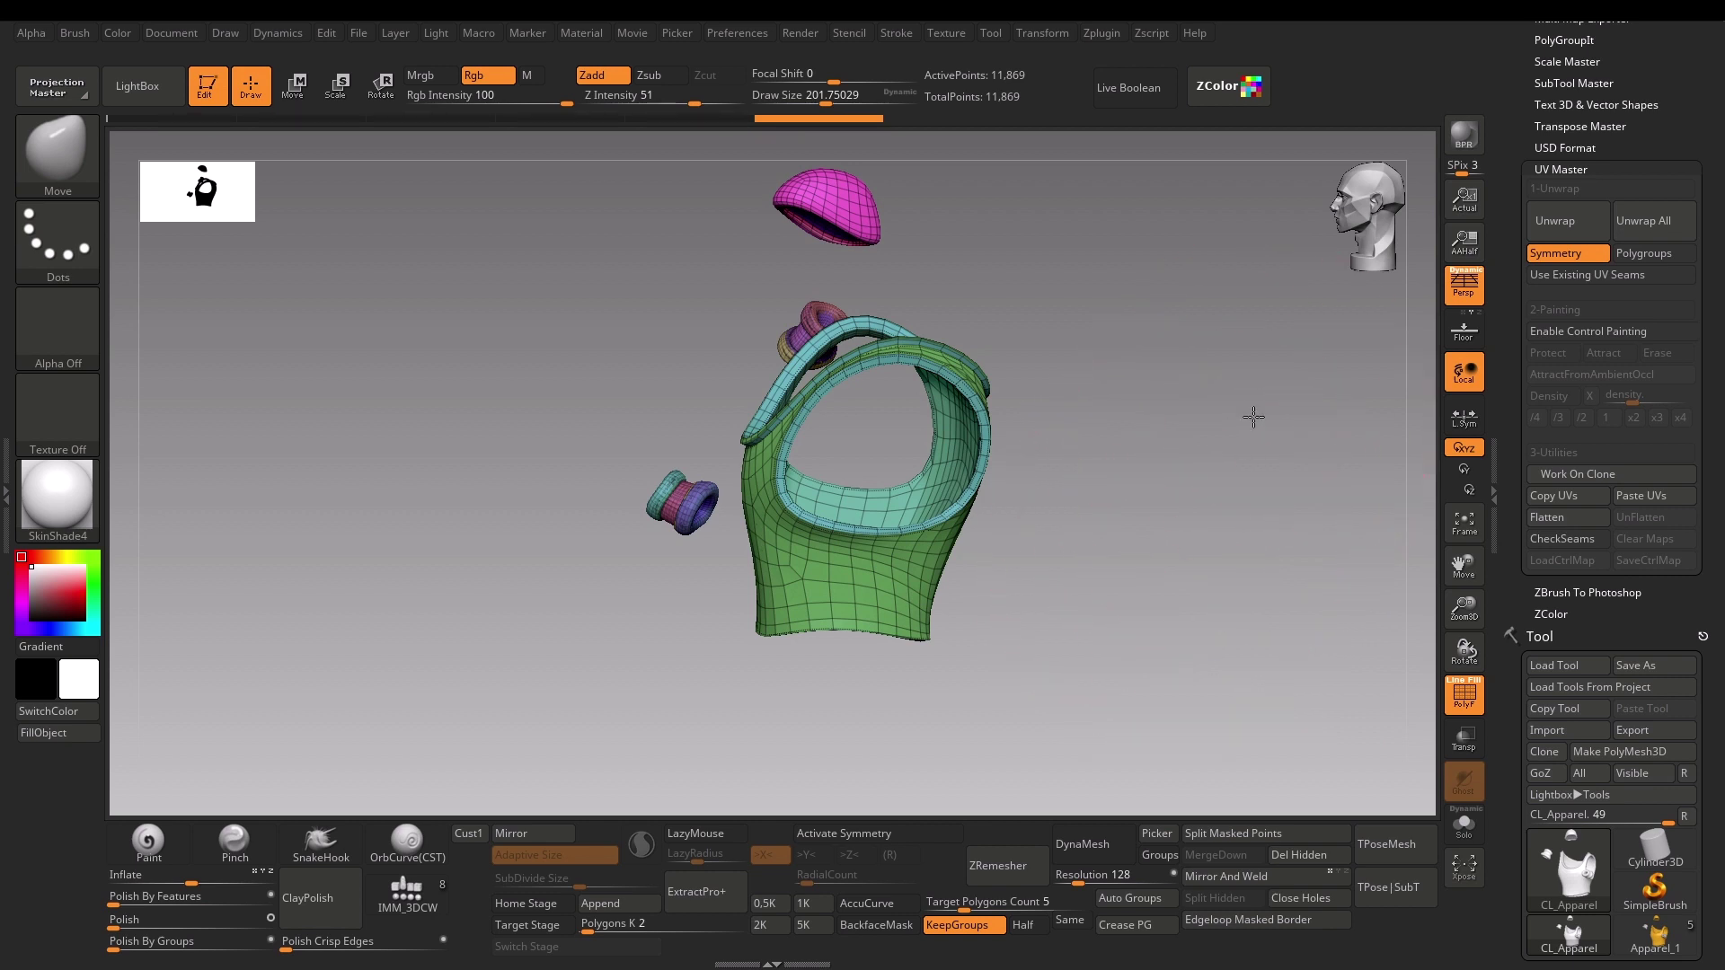
right_click_drag(1255, 416, 1270, 504, "ctrl")
left_click_drag(1263, 446, 1401, 419)
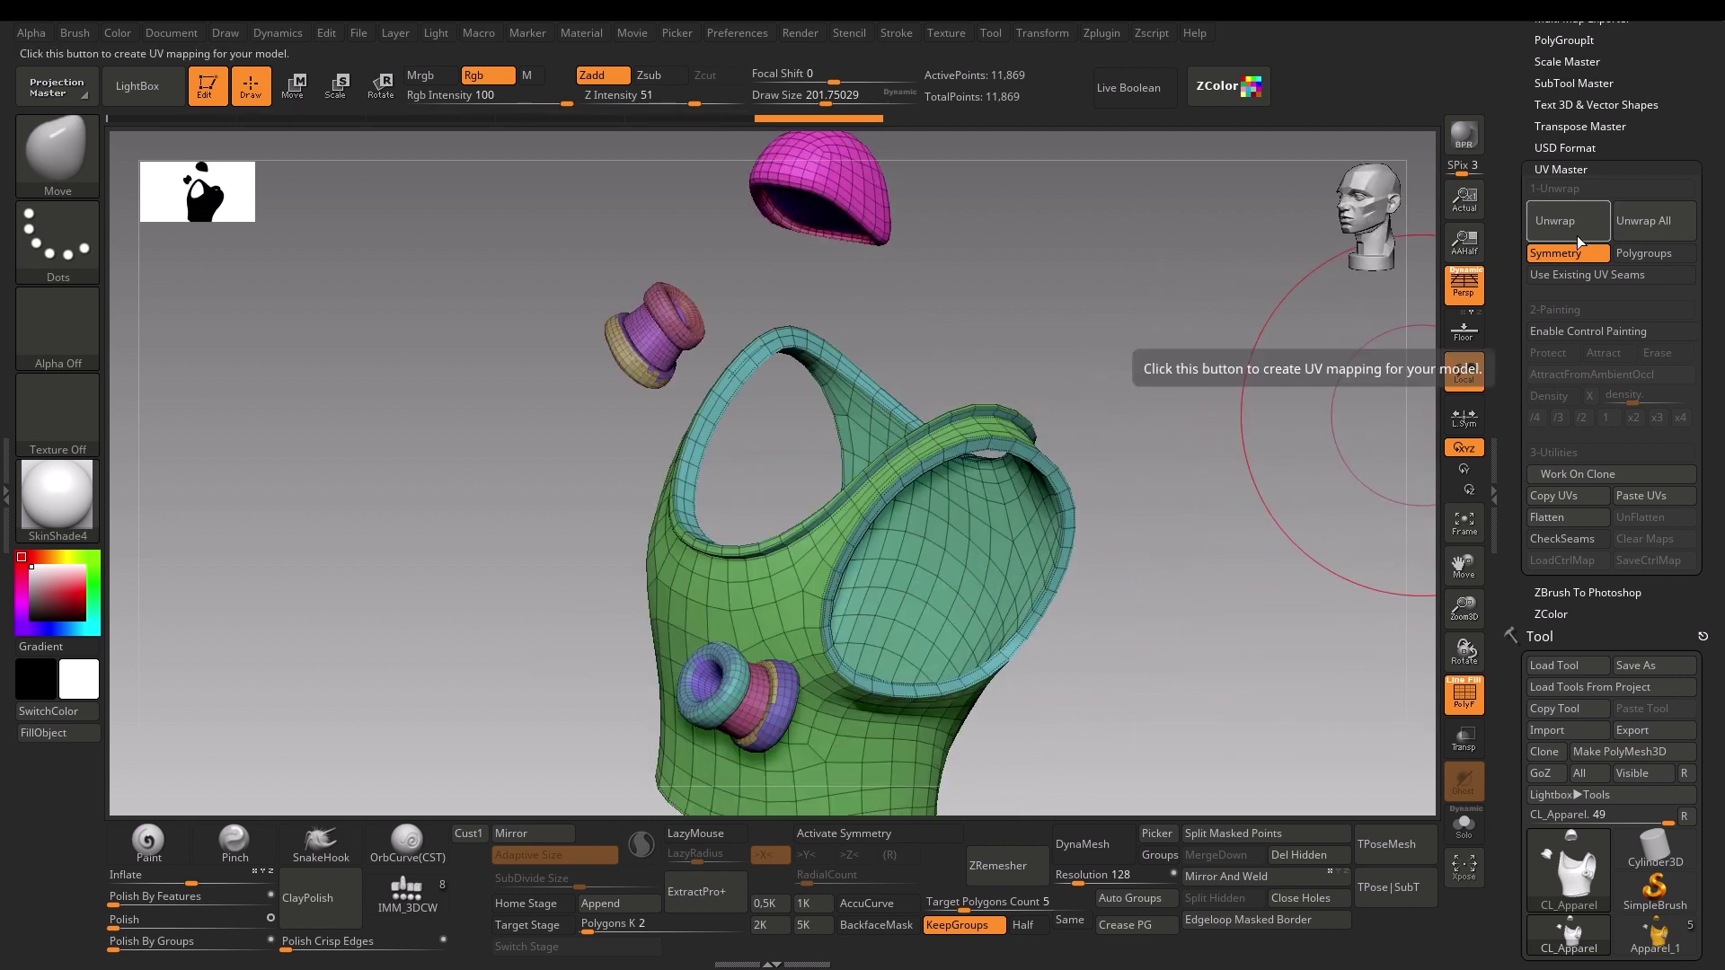
Step: Disable Symmetry, enable Polygroups in UV Master and unwrap the cloned apparel
left_click(1571, 256)
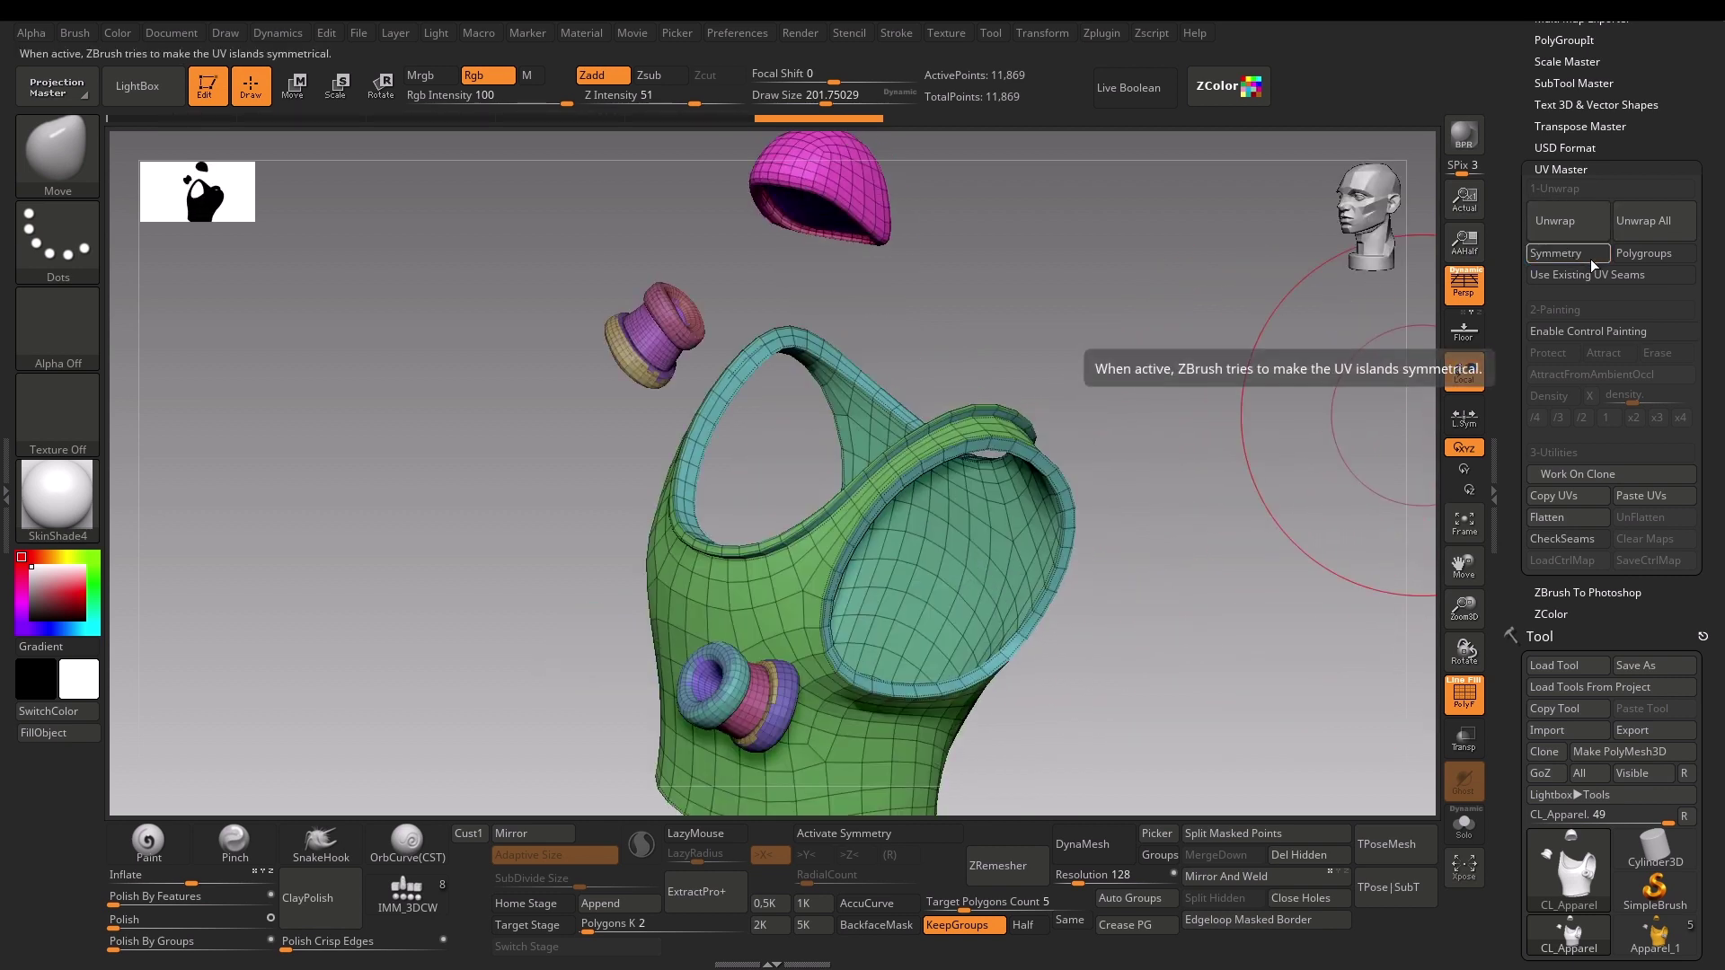
left_click(1633, 257)
right_click_drag(1200, 660, 1149, 486, "ctrl")
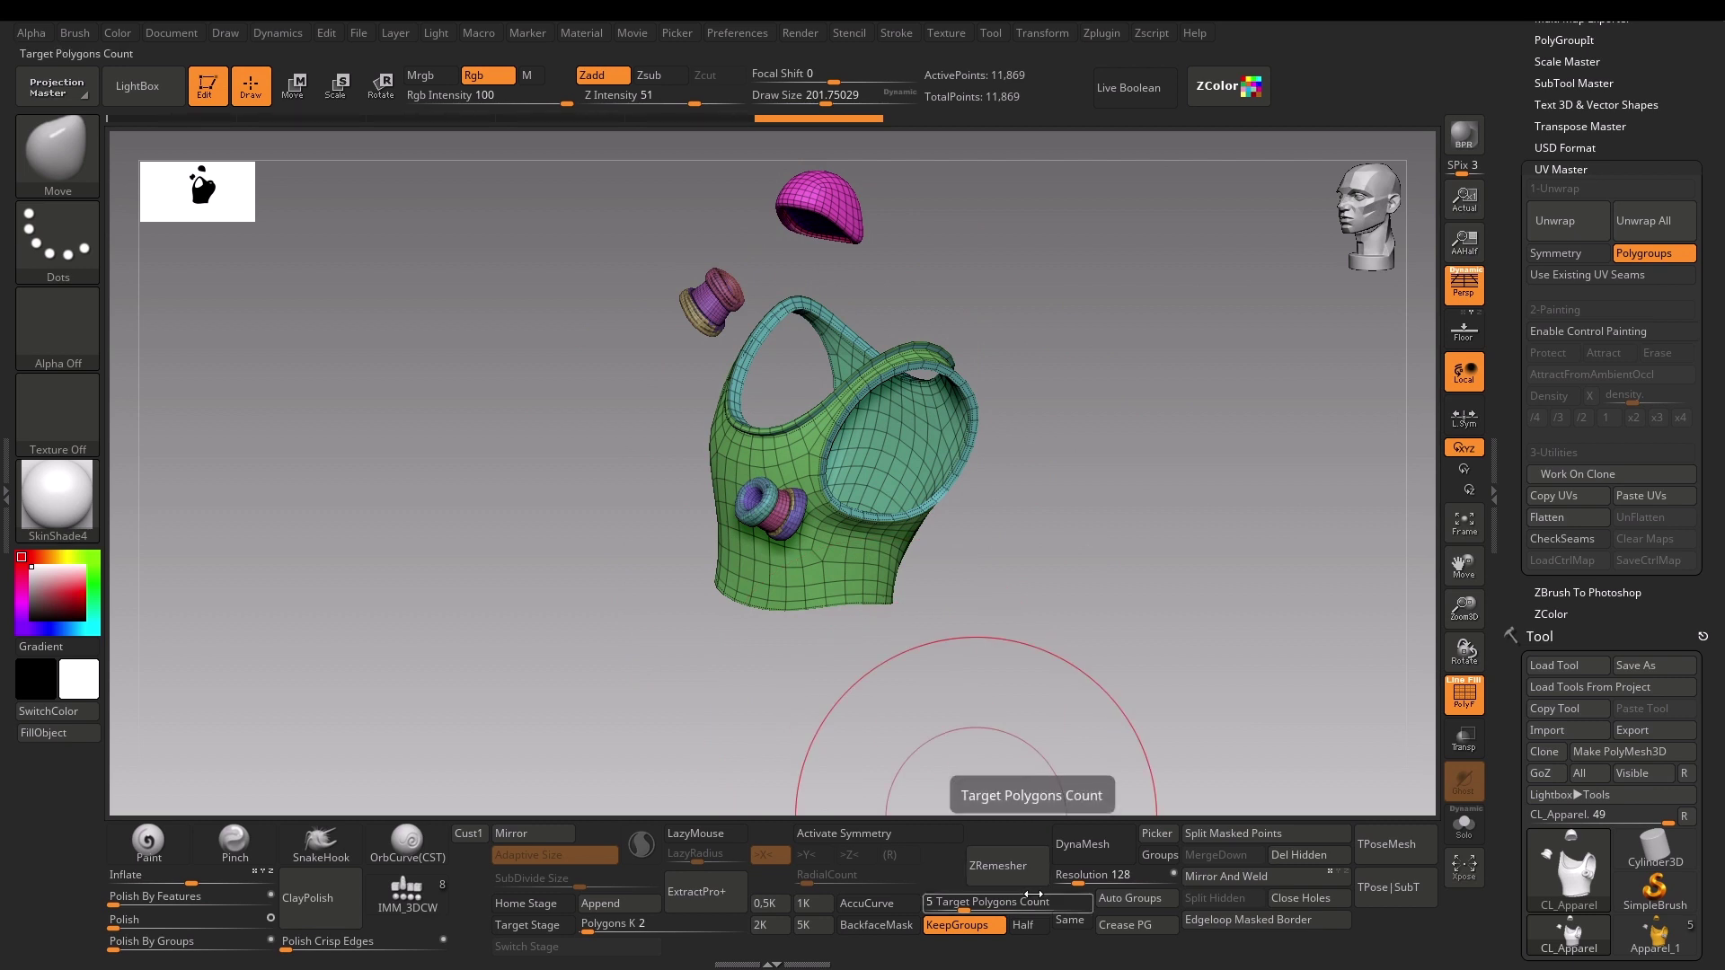
left_click(1566, 230)
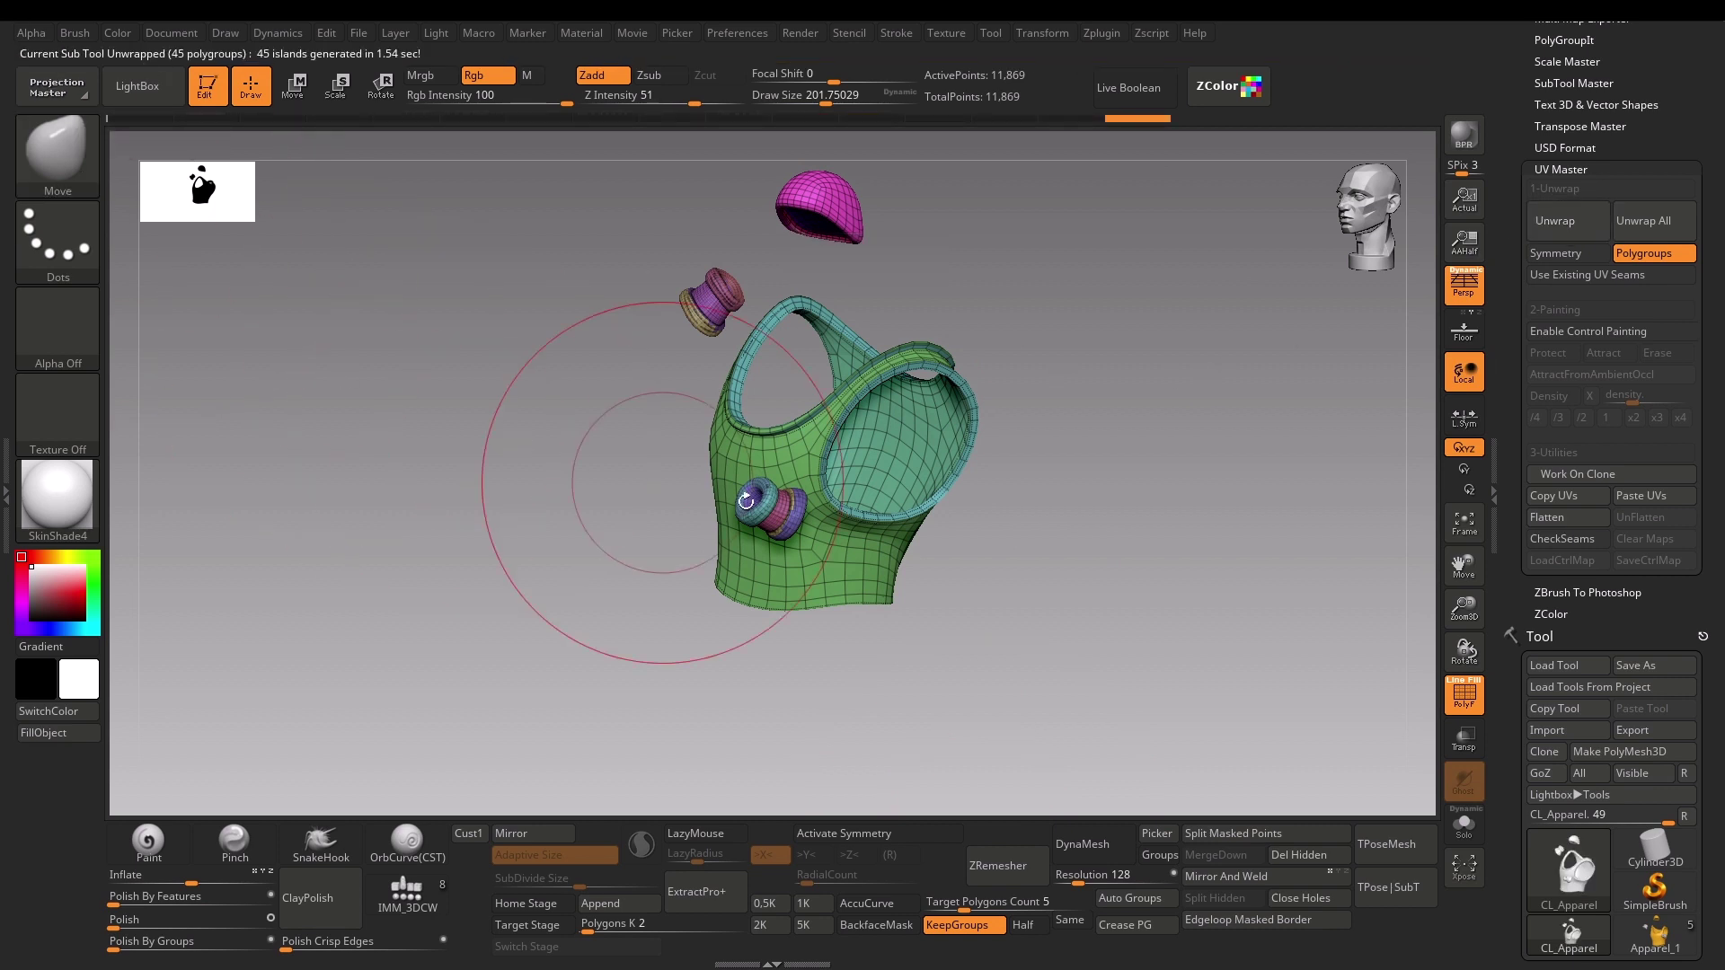
Step: Flatten the unwrapped clone to inspect its UV islands, and unflatten it back to the 3D model
left_click(1544, 526)
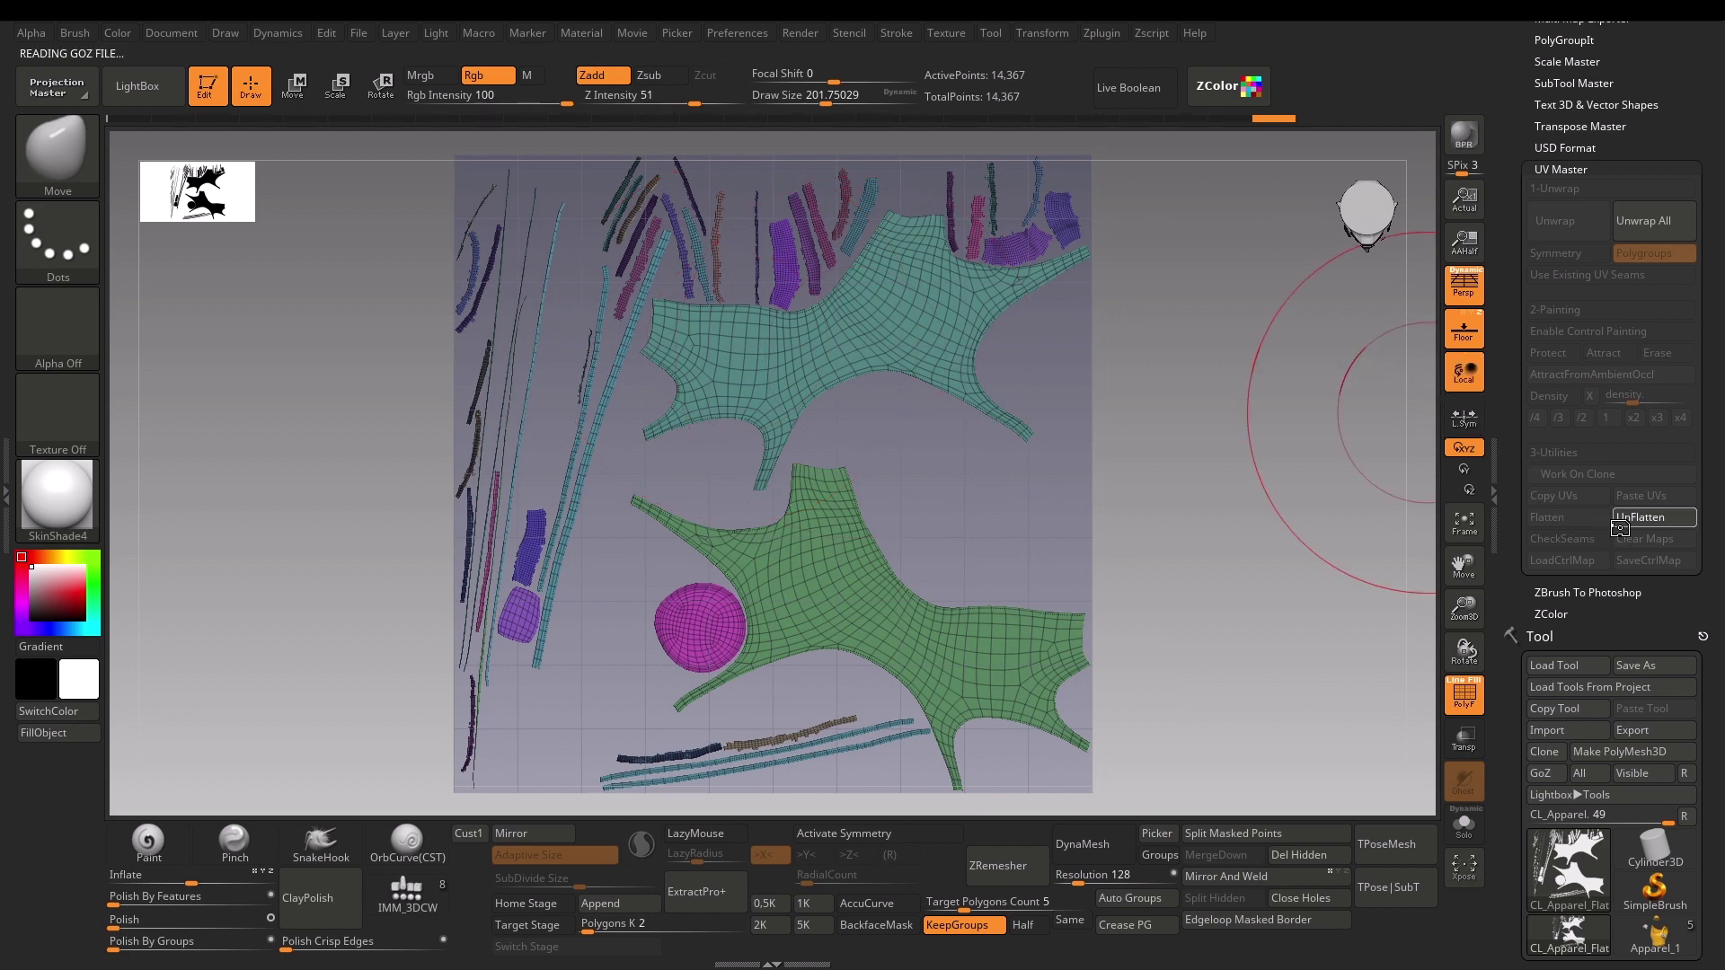
left_click(1653, 517)
mouse_move(1028, 534)
left_mouse_down()
mouse_move(1059, 527)
mouse_move(1043, 523)
mouse_move(1090, 569)
mouse_move(1033, 597)
mouse_move(1117, 602)
mouse_move(1113, 578)
left_mouse_up()
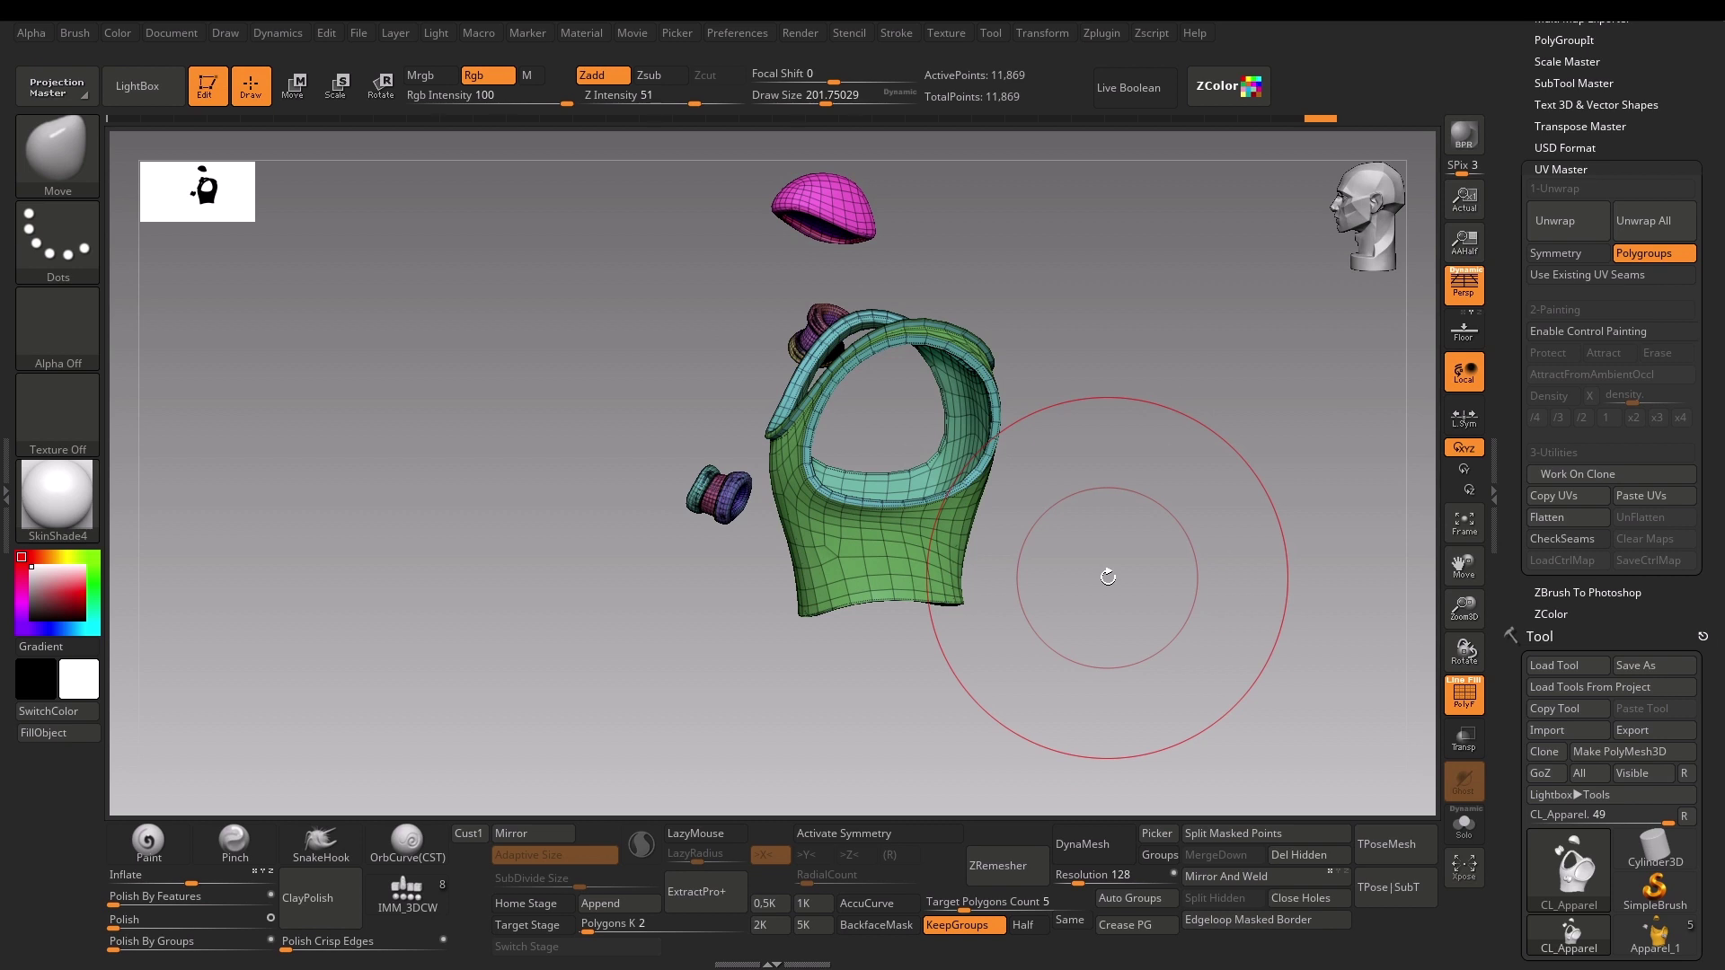
Step: Copy the UVs of the cloned apparel, paste them onto the original Apparel_1 tool, and turn off PolyFrame
left_click_drag(1108, 577, 1402, 515)
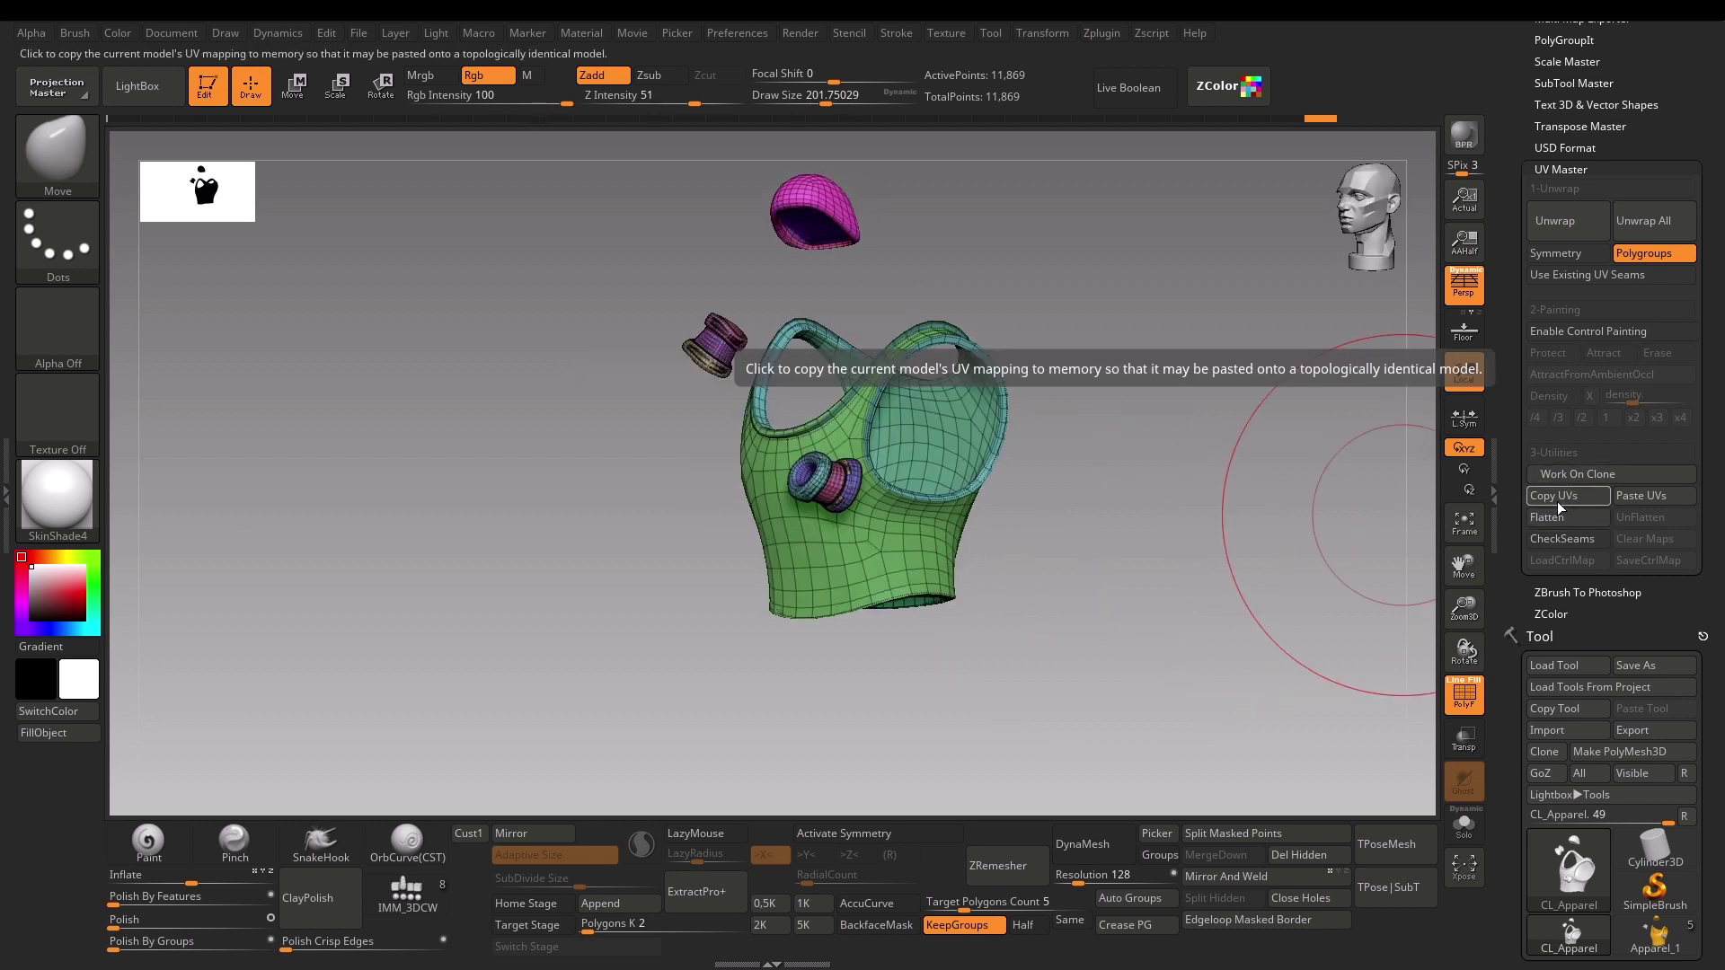
left_click(1556, 496)
scroll(1721, 524, "down", 5)
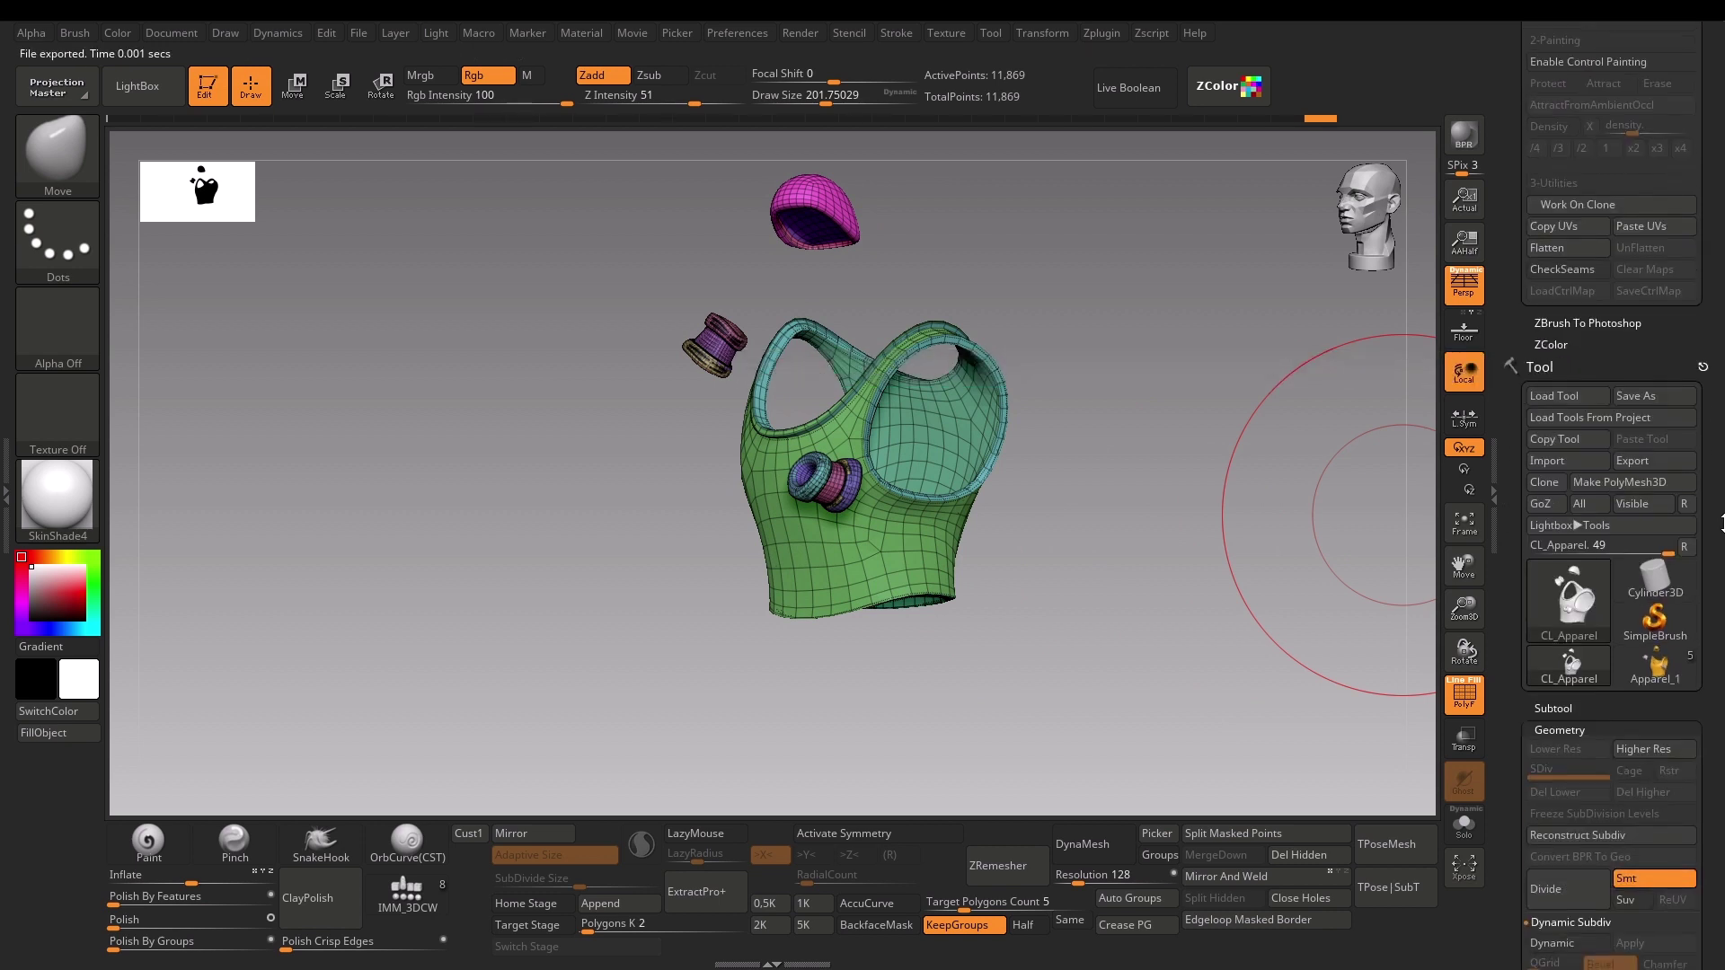
left_click(1674, 664)
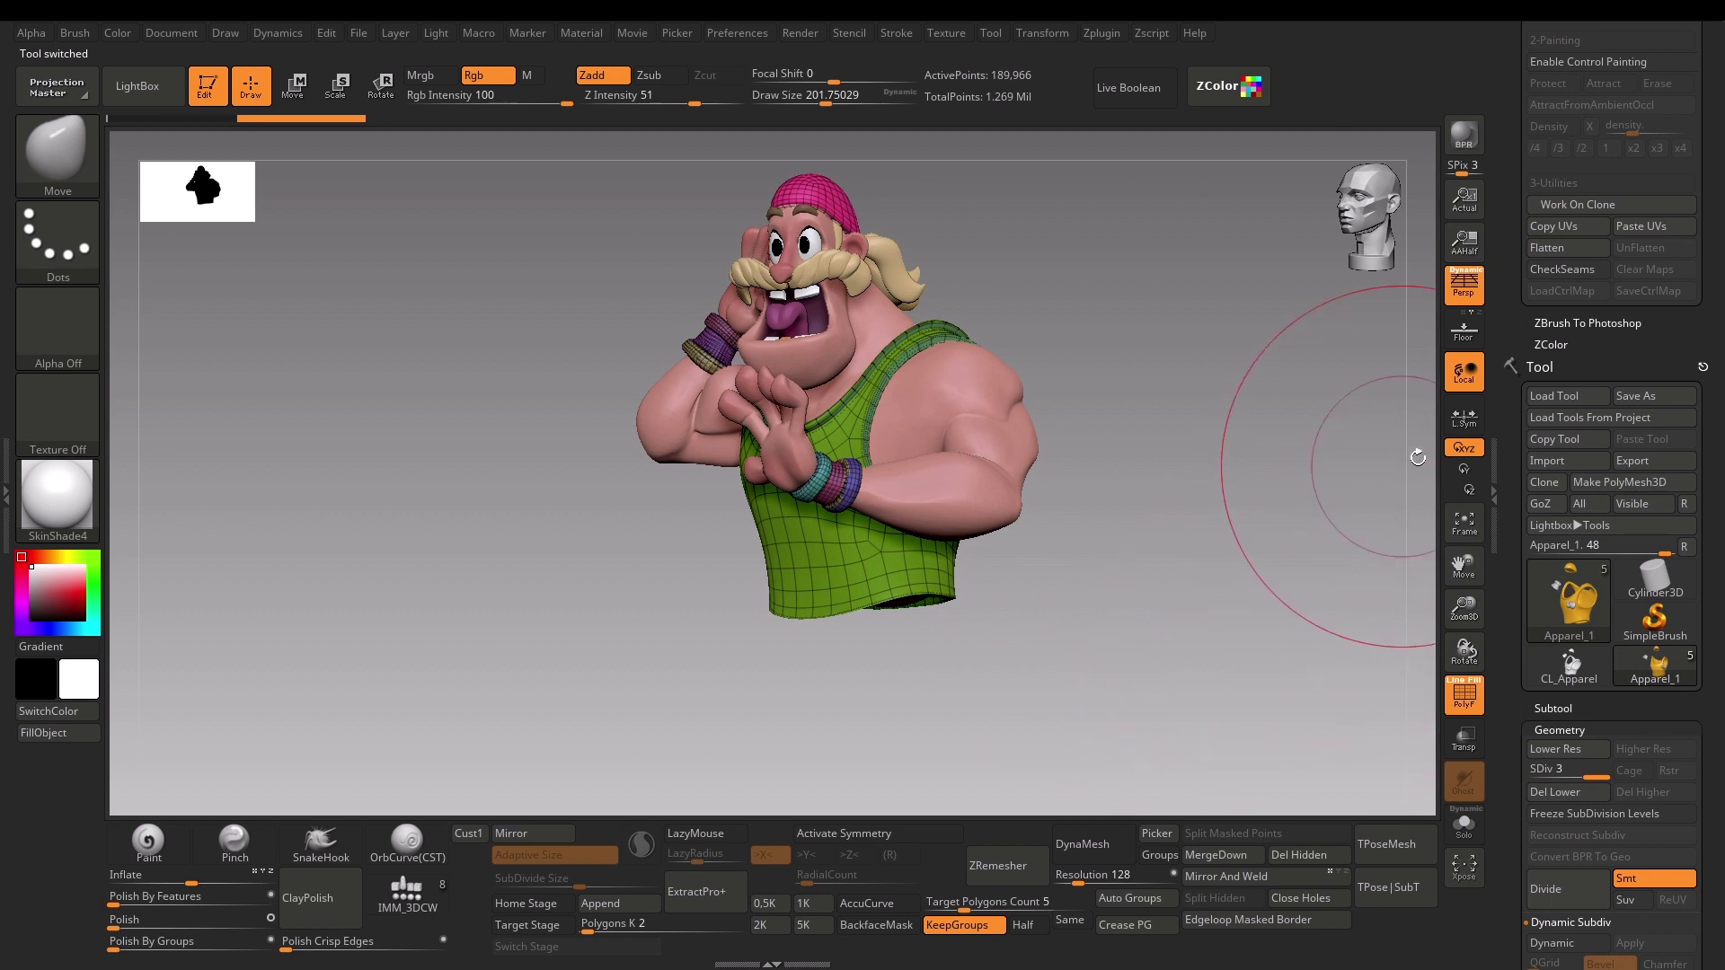
left_click(1632, 225)
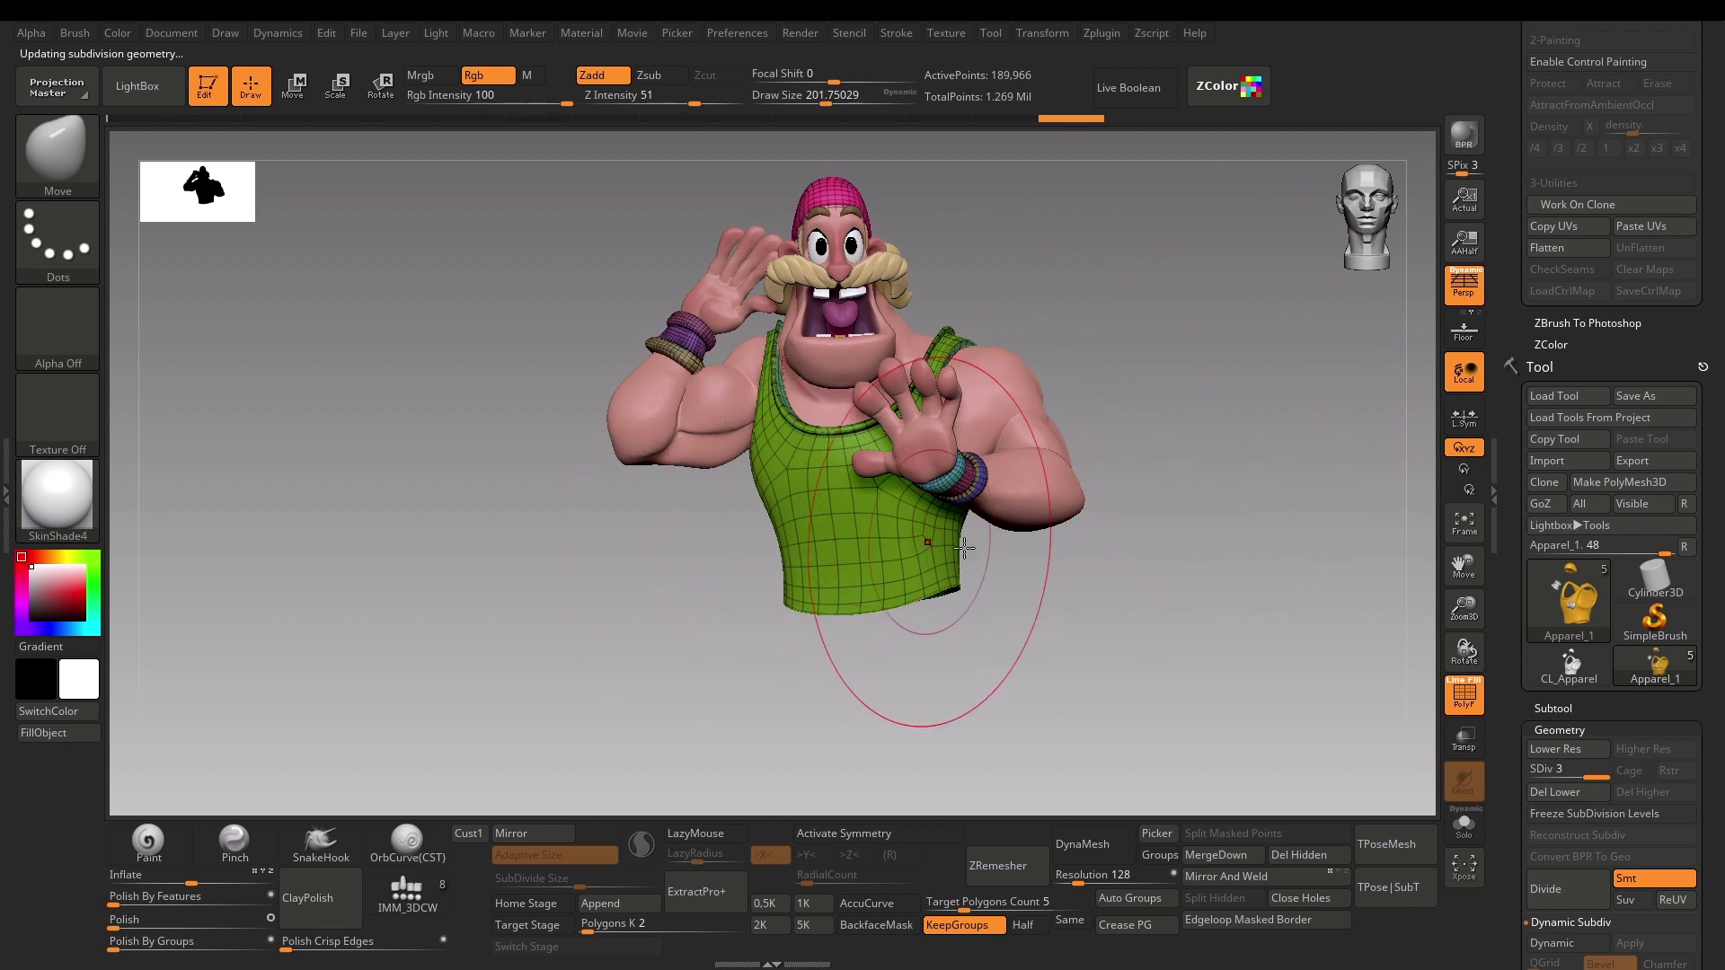
key("shift+f")
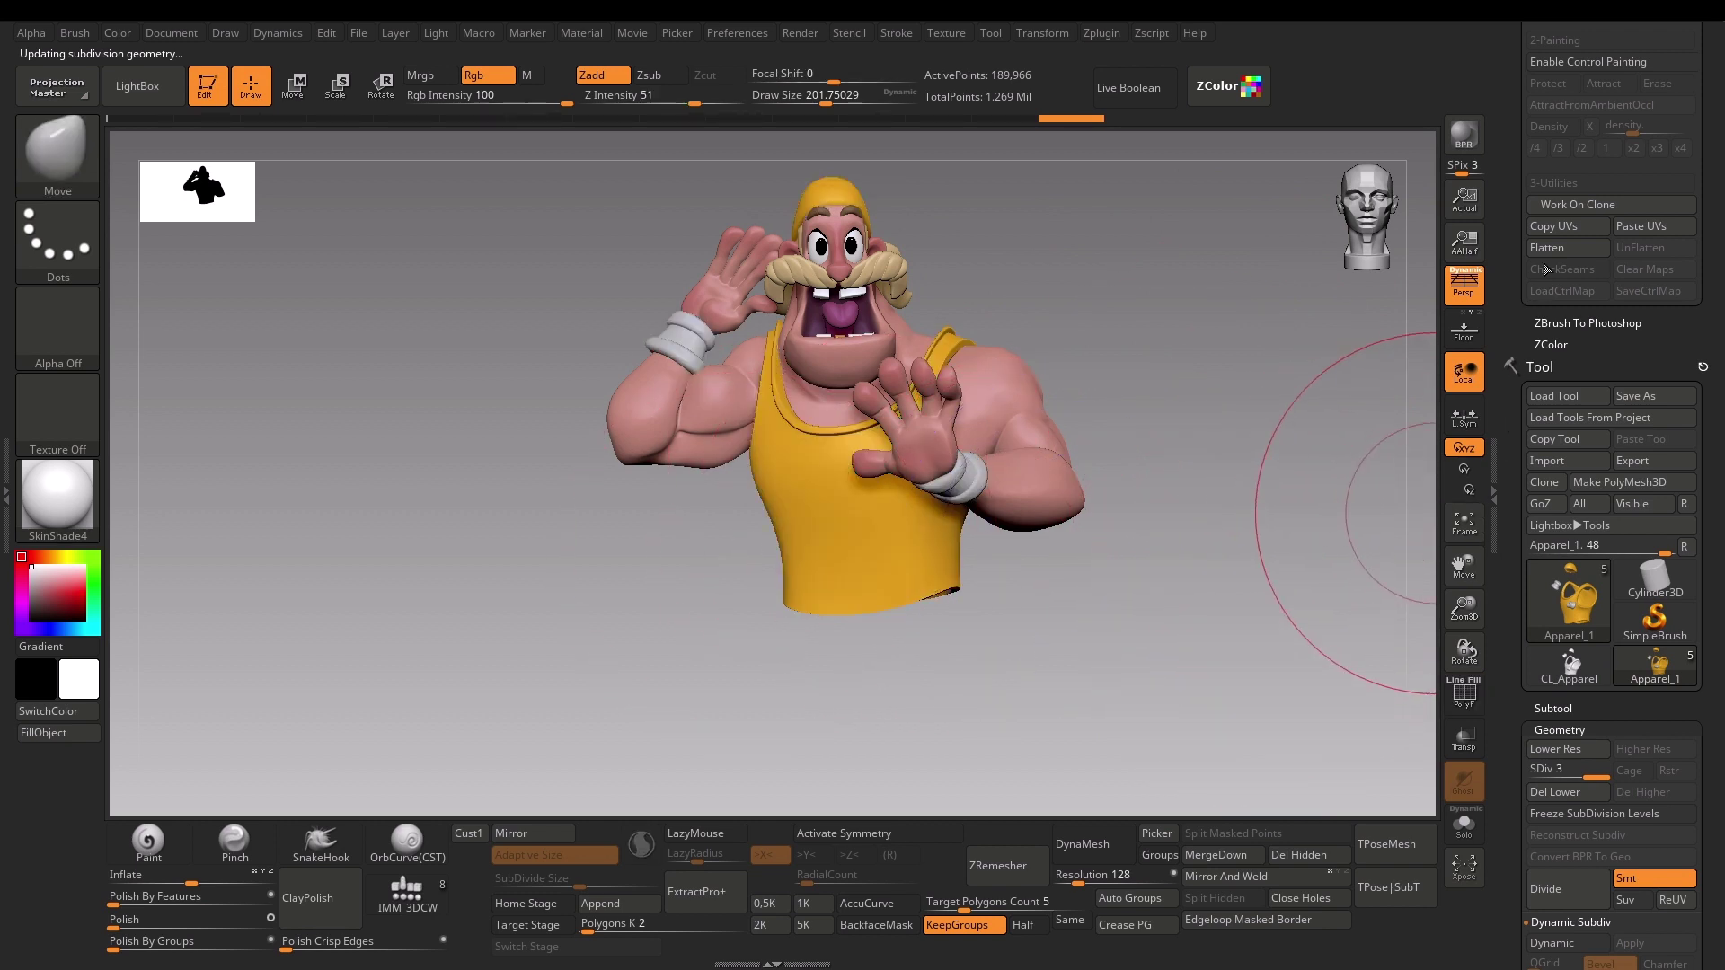
Step: Morph the original apparel into its flat UV layout with Morph UV to check the pasted UVs, and restore the 3D shape
left_click(1546, 249)
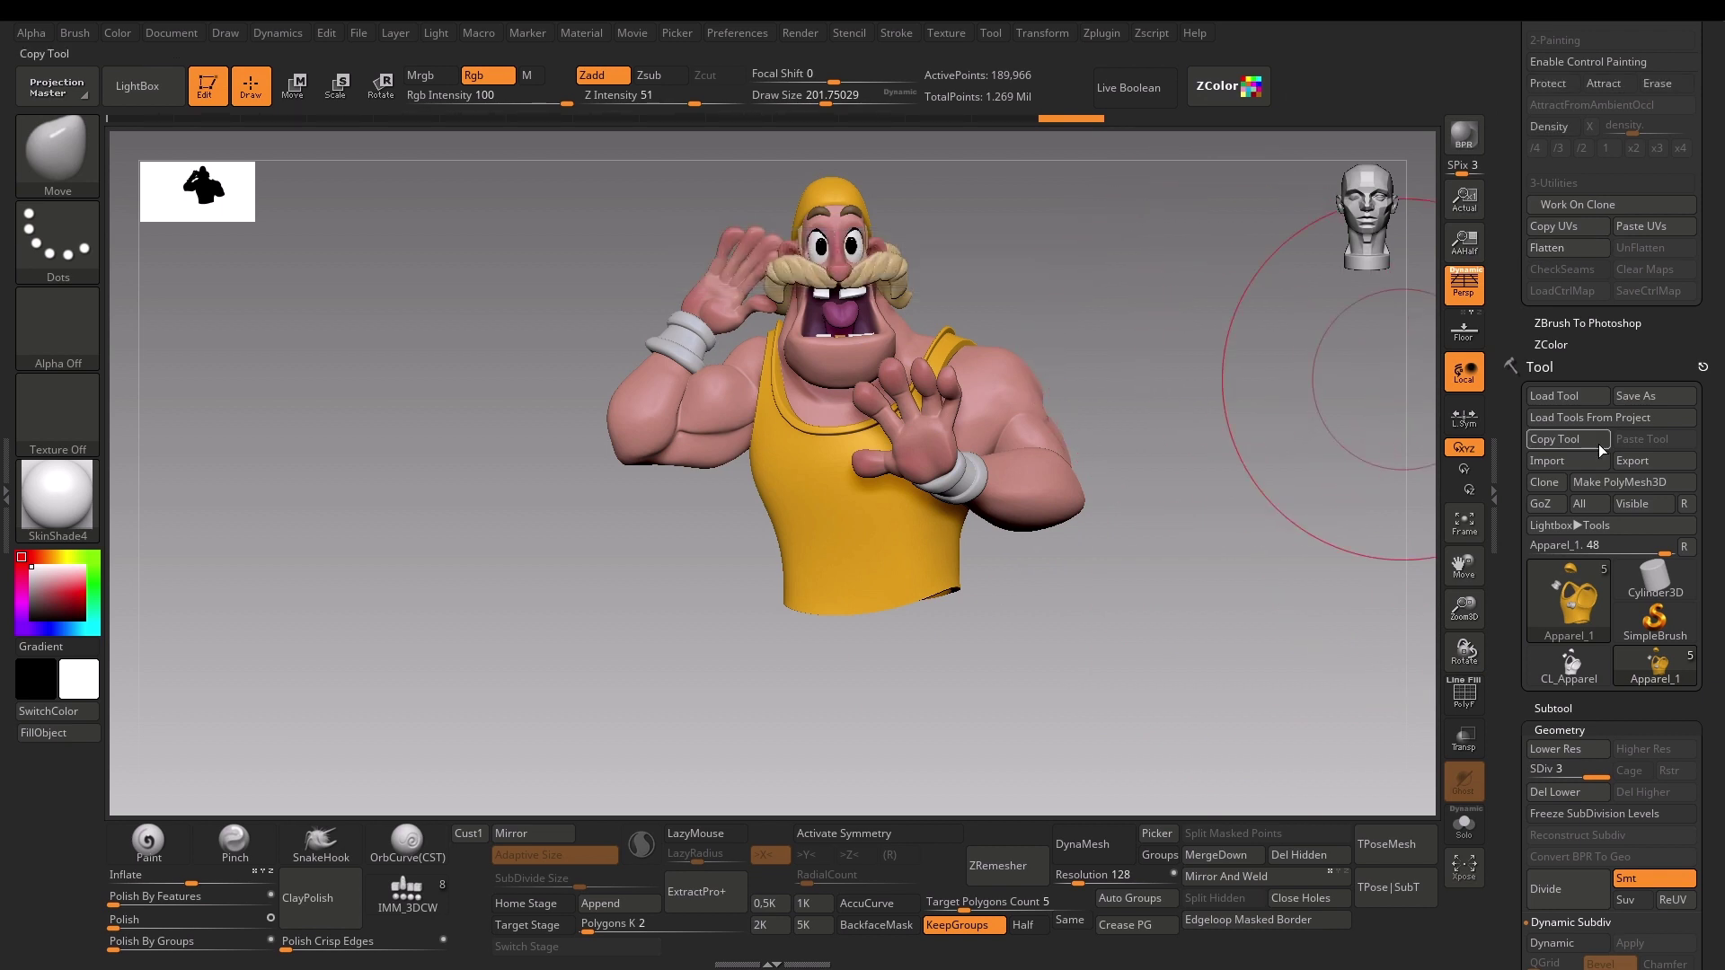
scroll(1723, 477, "down", 7)
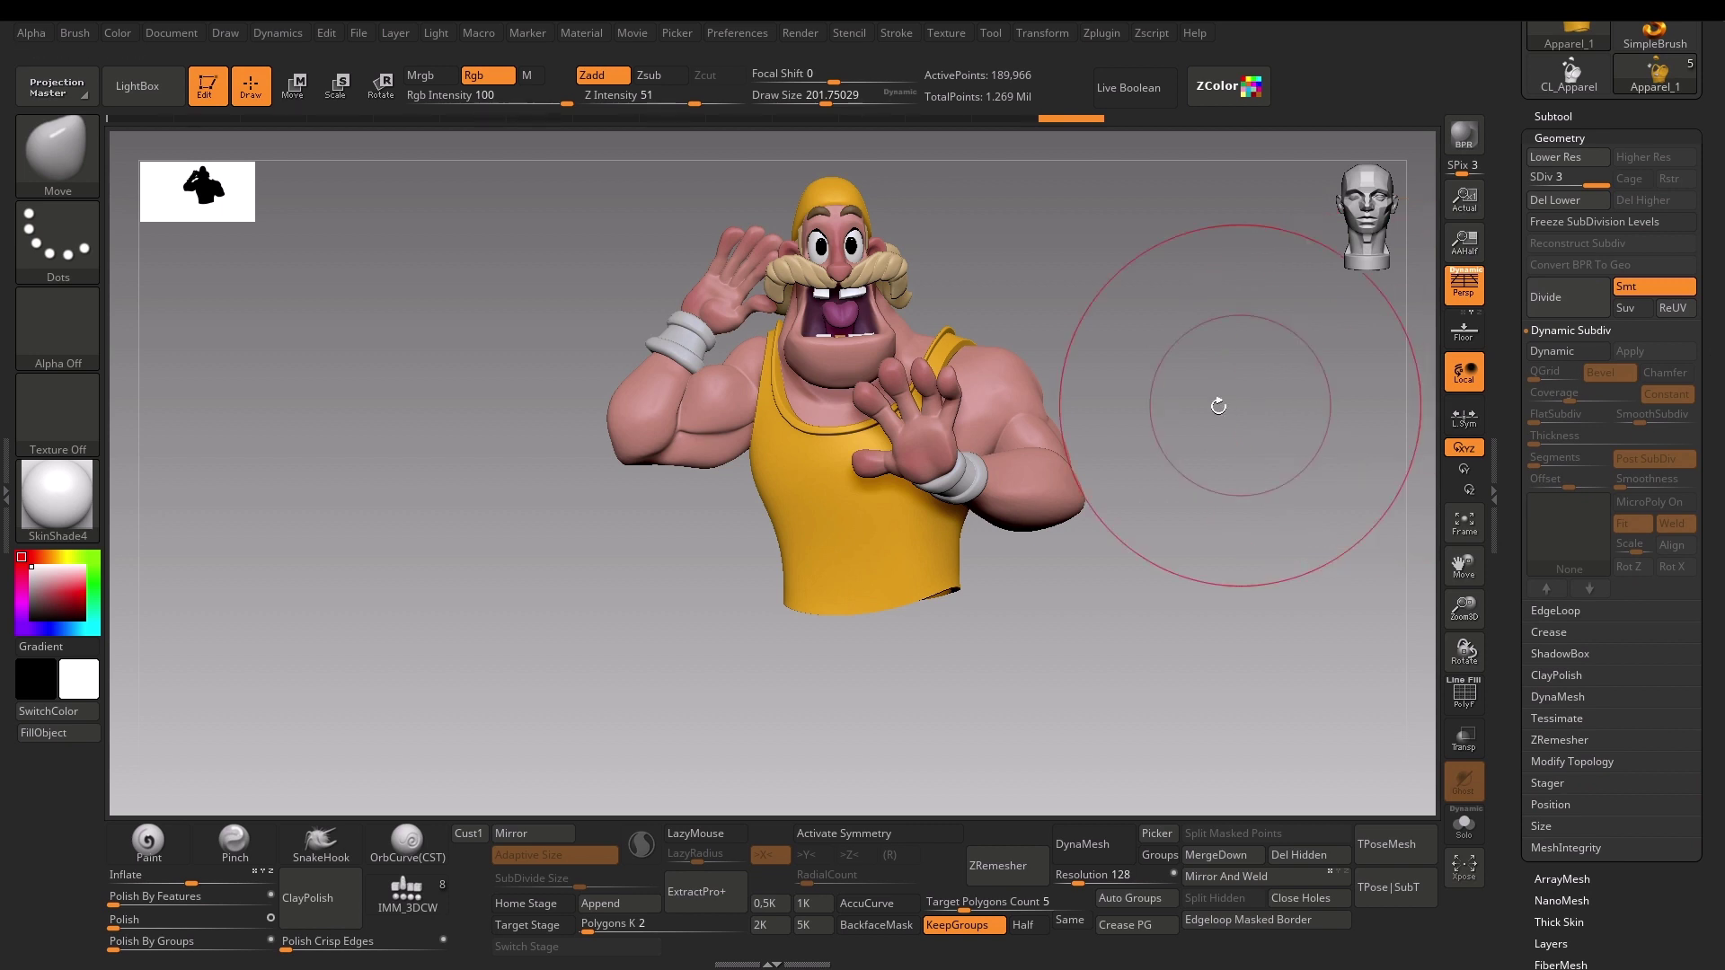
left_click_drag(1722, 609, 1723, 520)
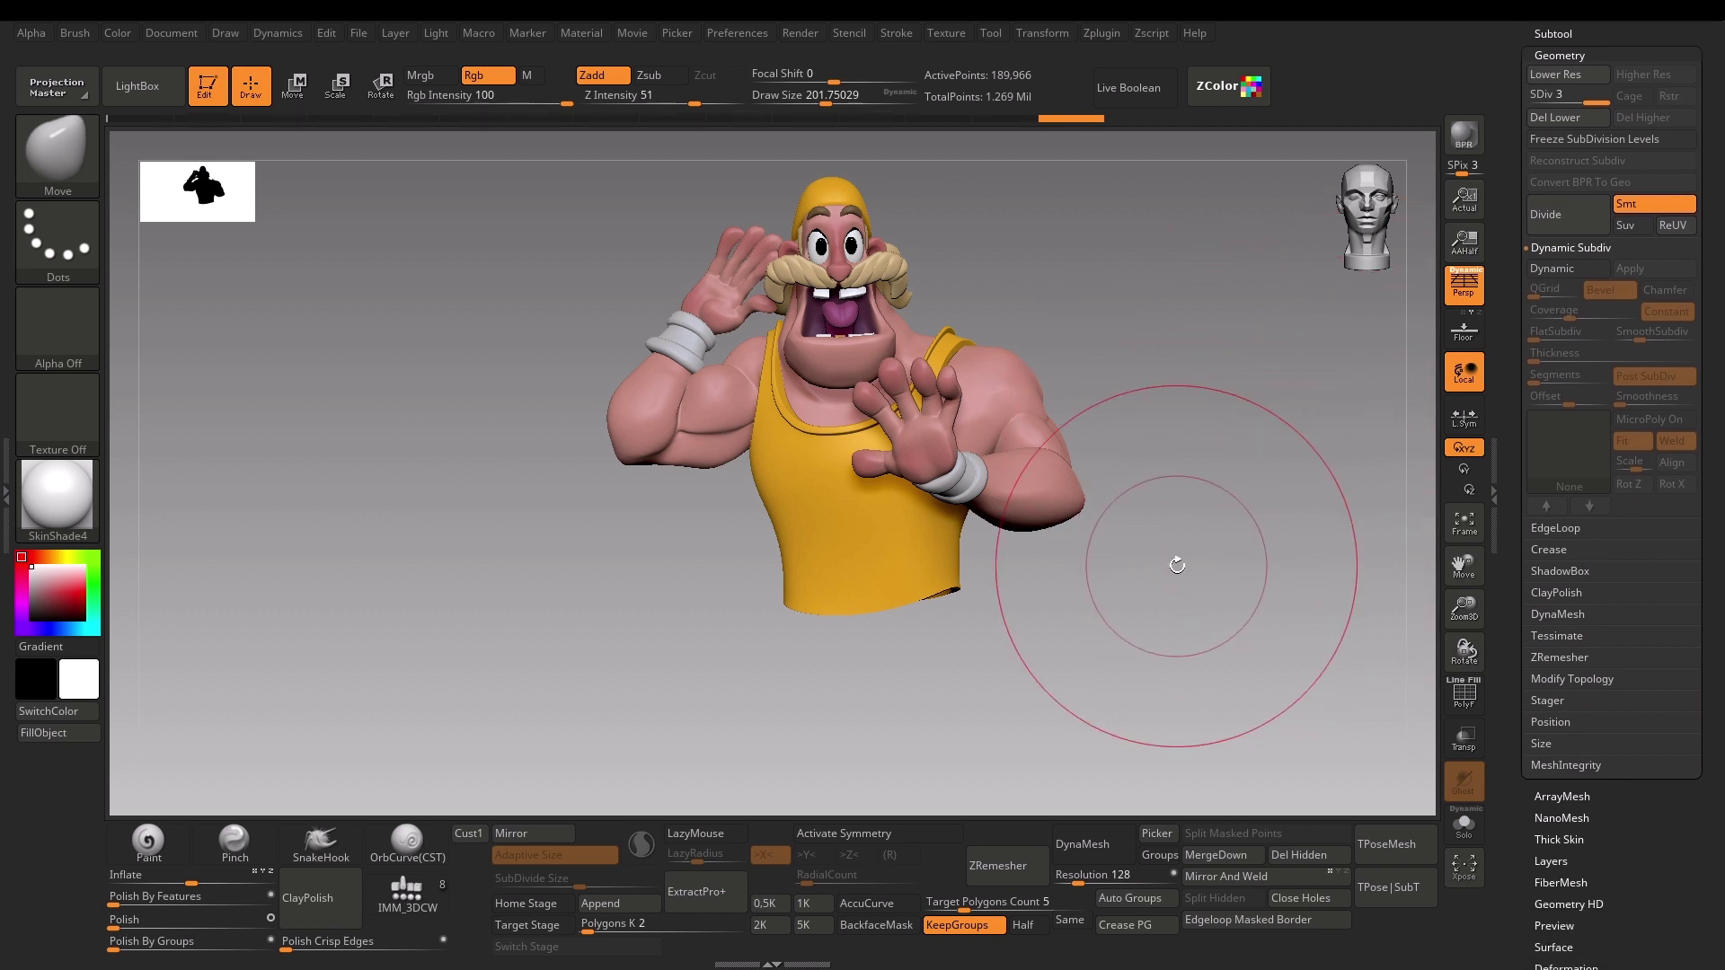
left_click_drag(1174, 566, 1001, 539)
left_click_drag(1722, 806, 1707, 736)
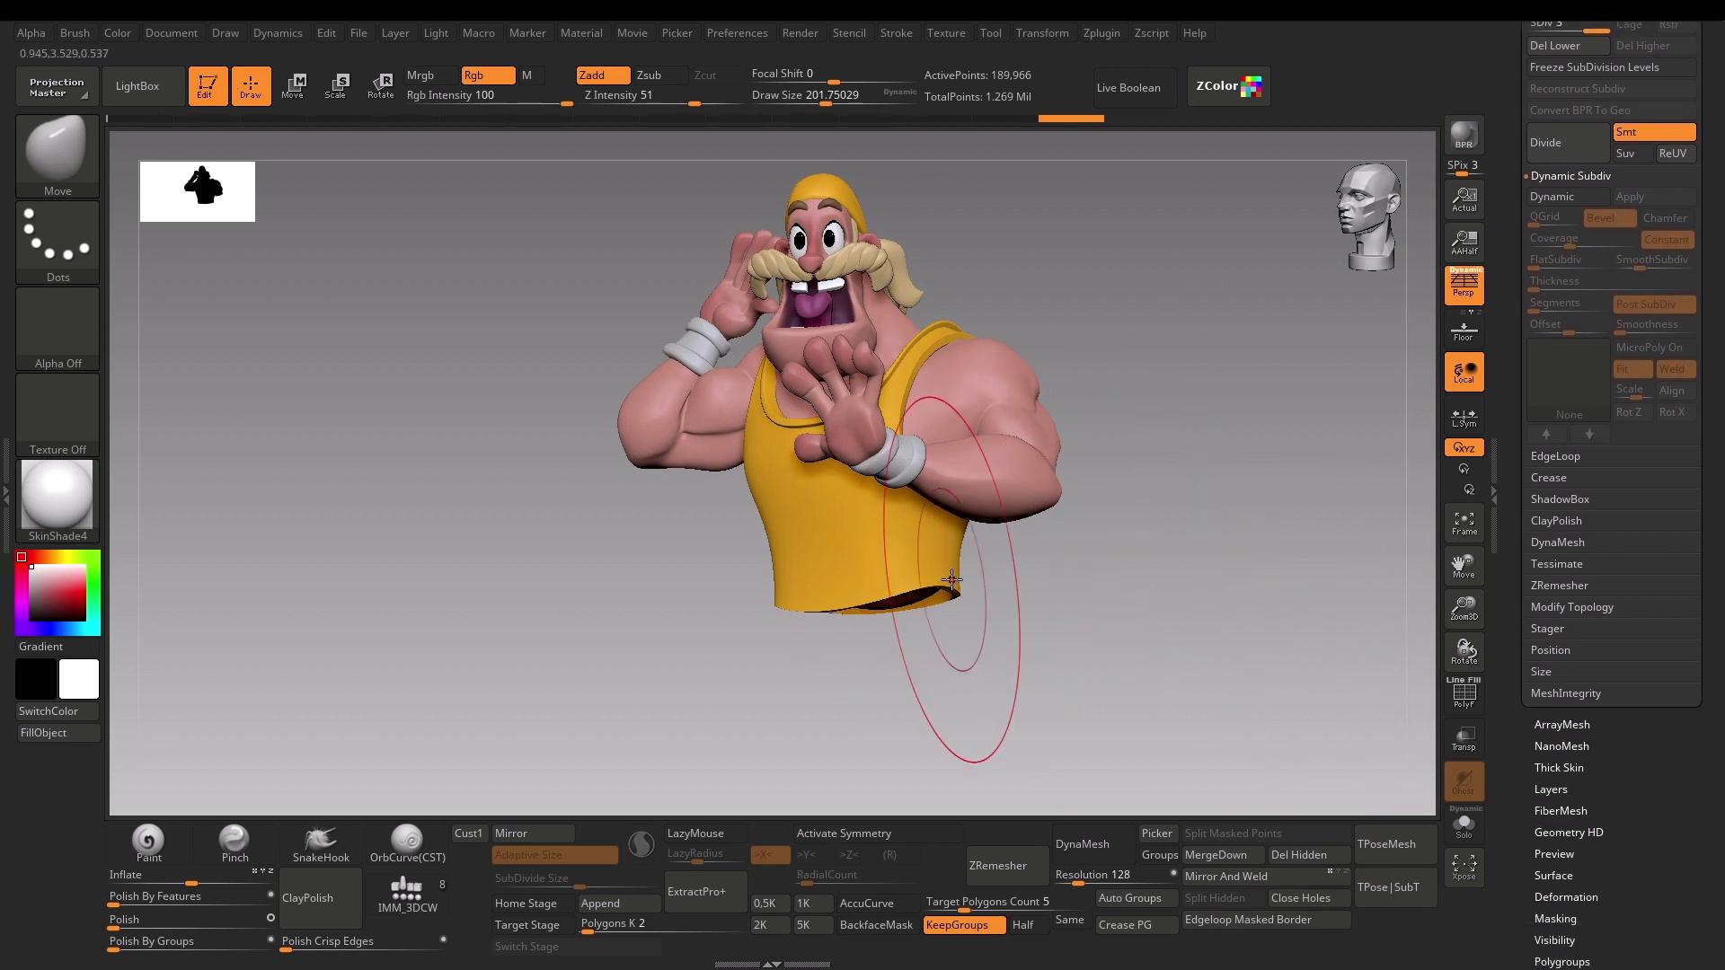
left_click_drag(1717, 897, 1674, 691)
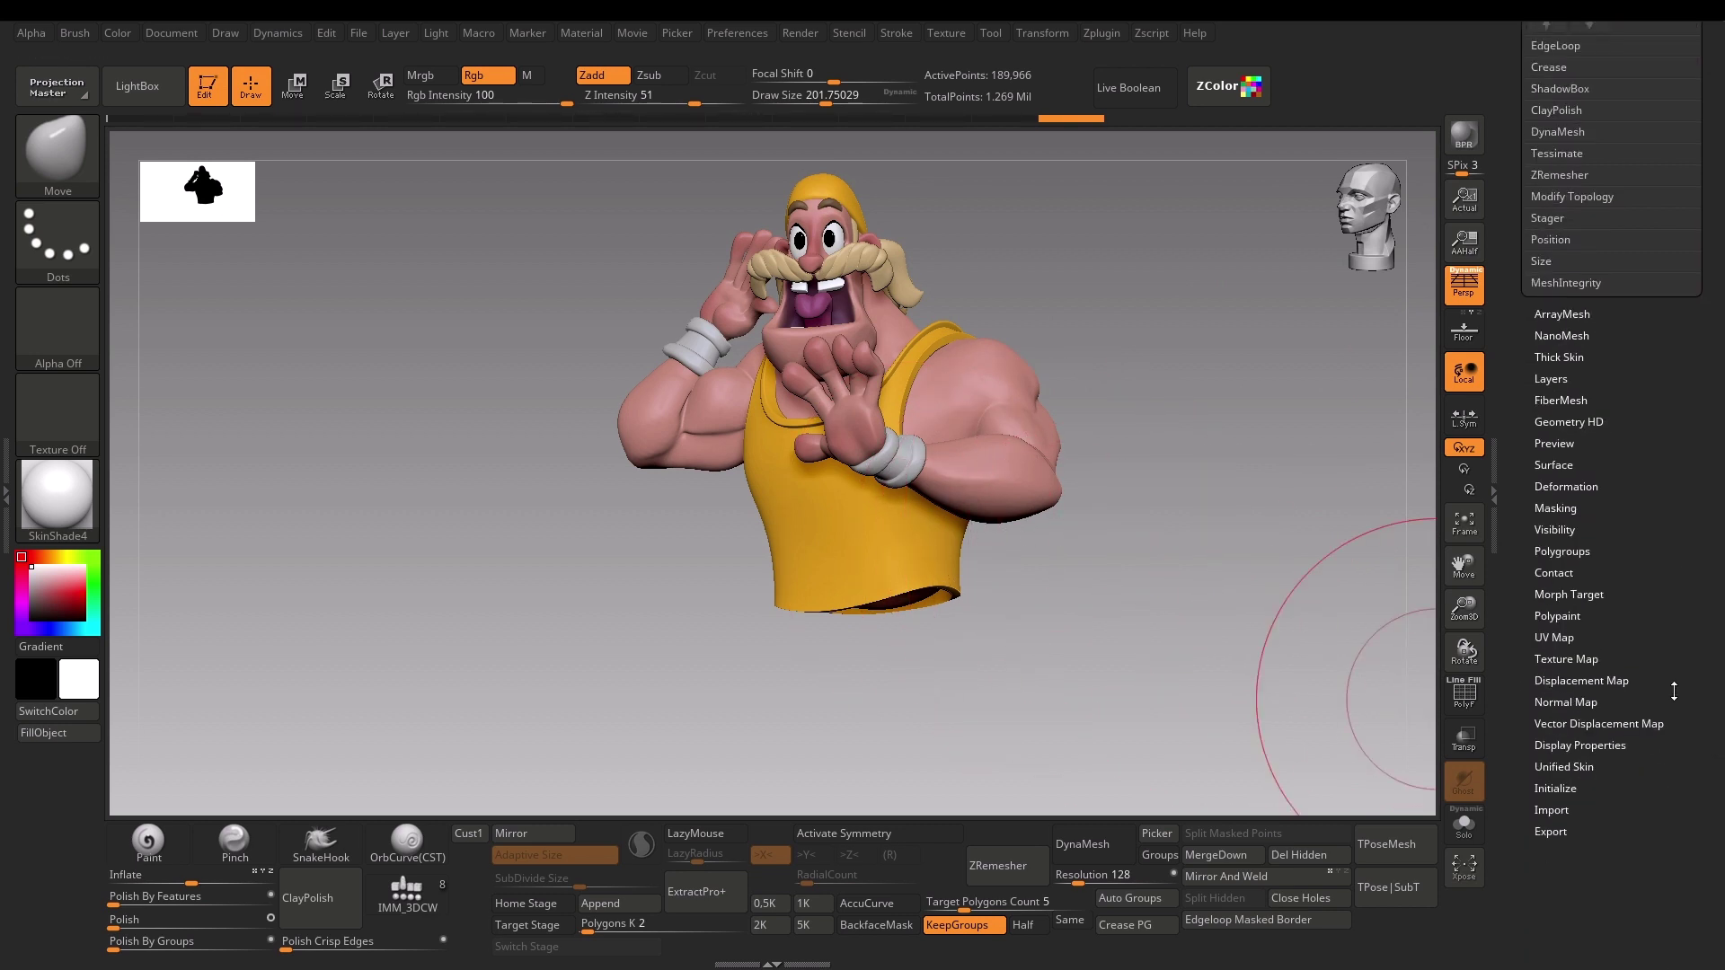
left_click(1563, 638)
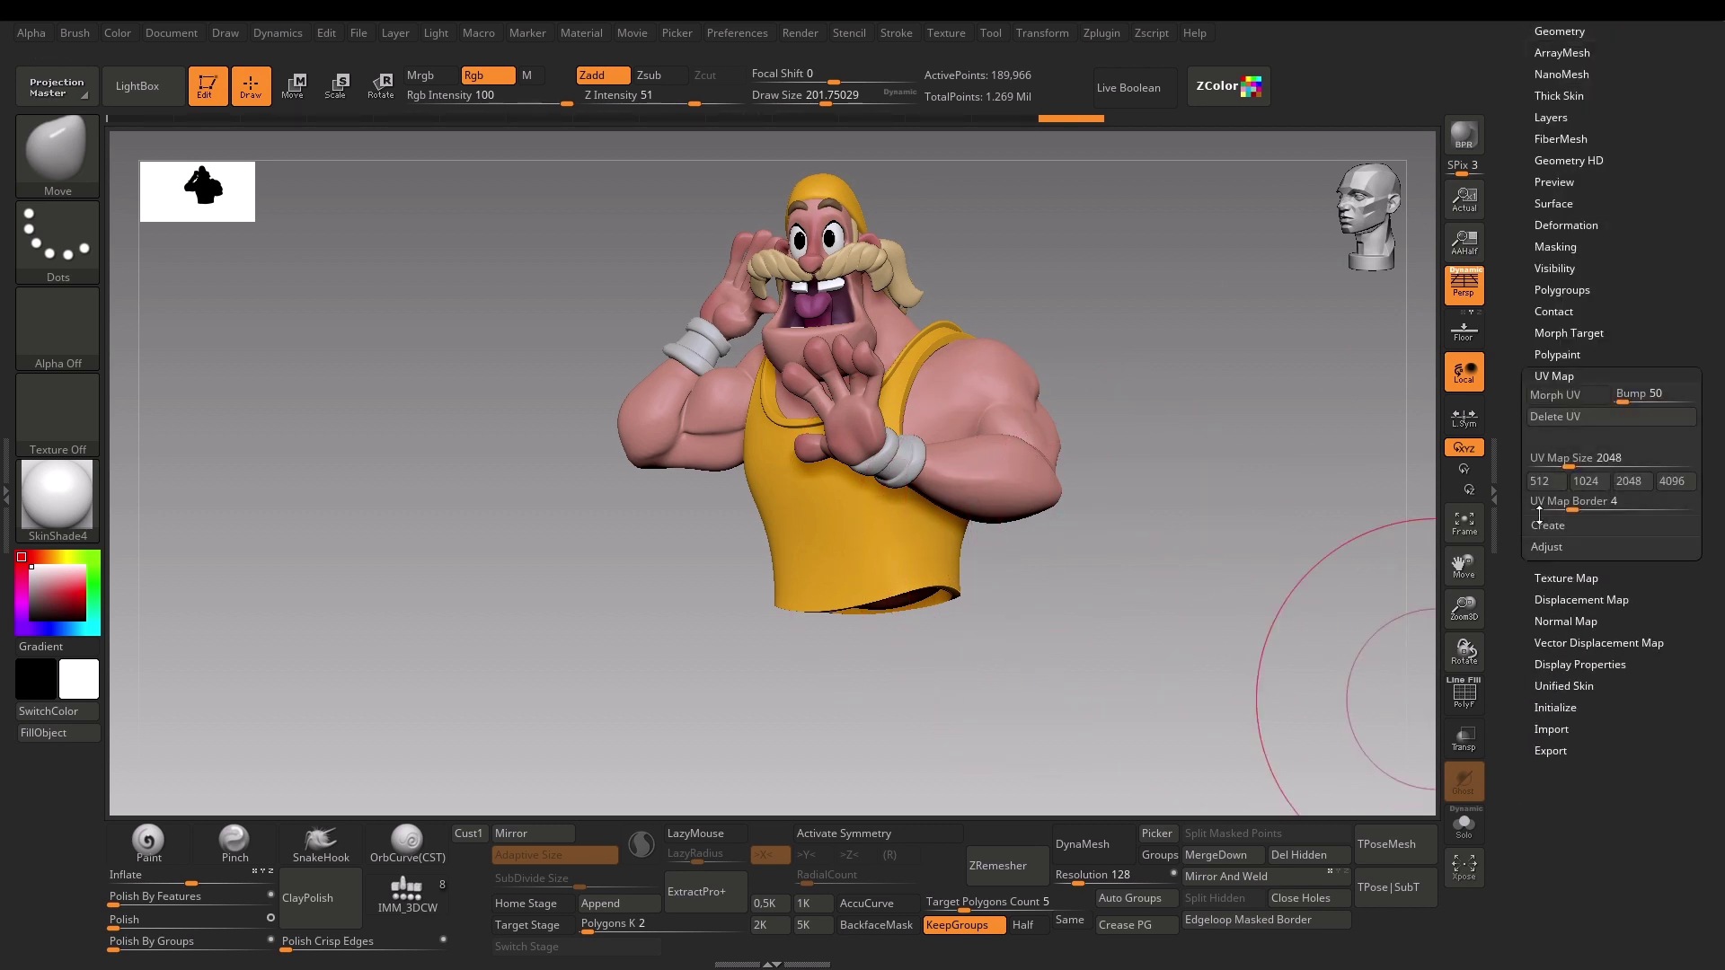
left_click(1557, 396)
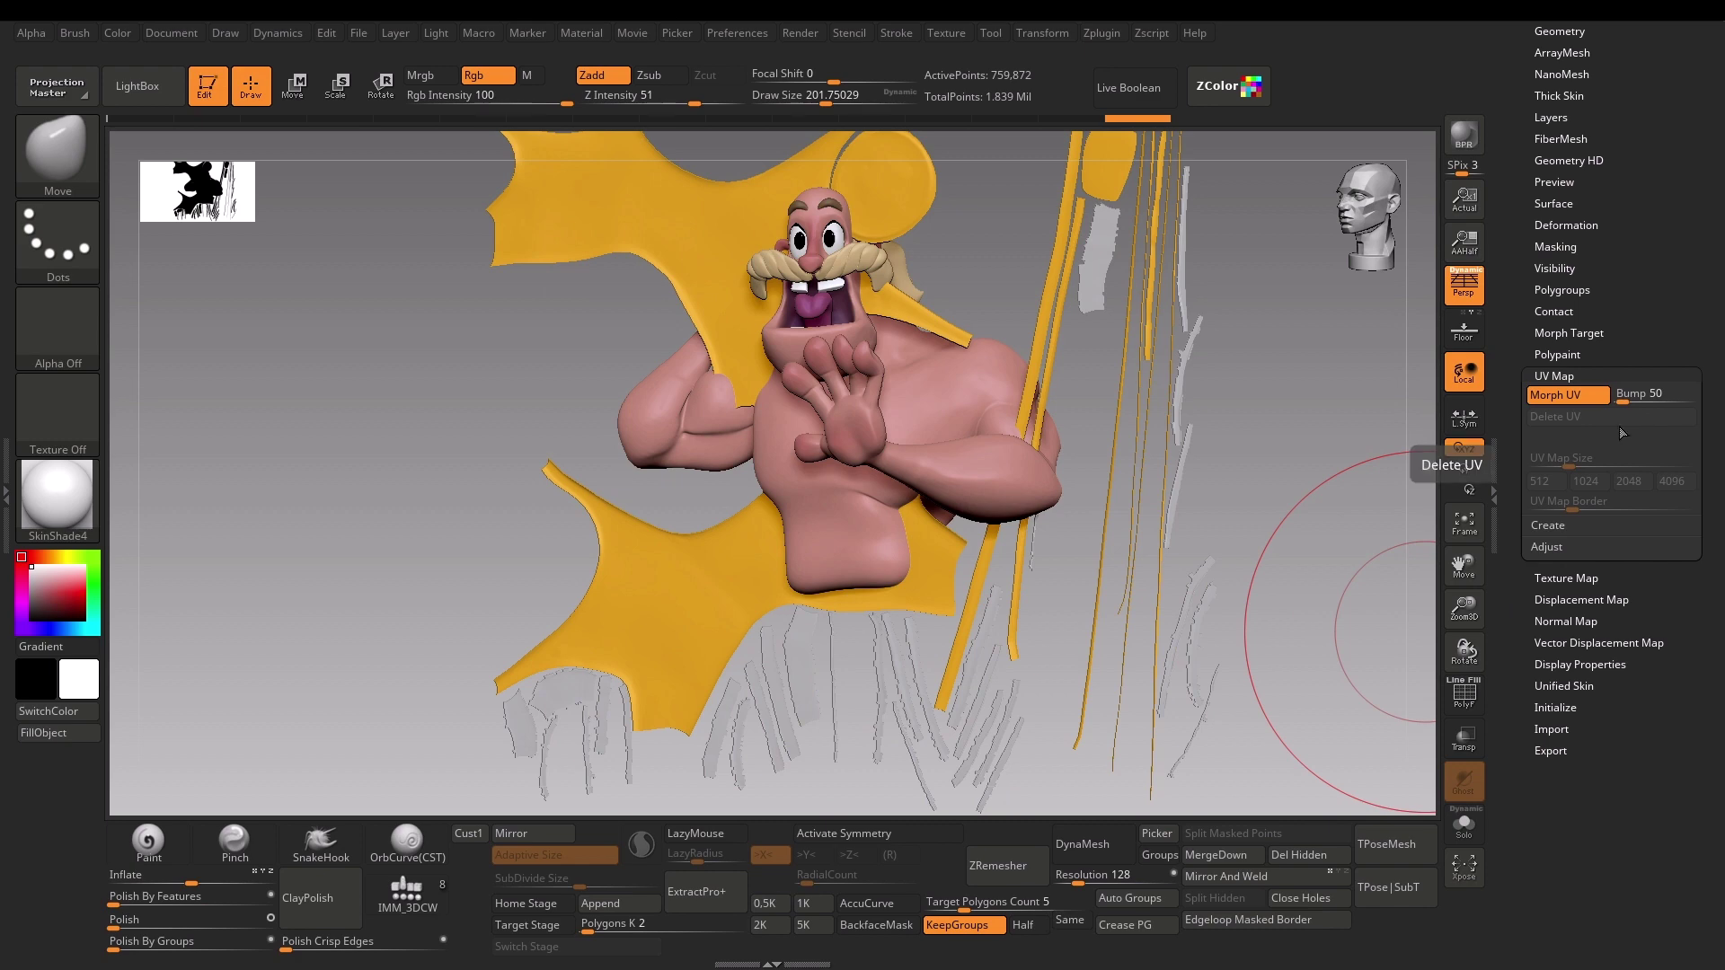
left_click(1573, 395)
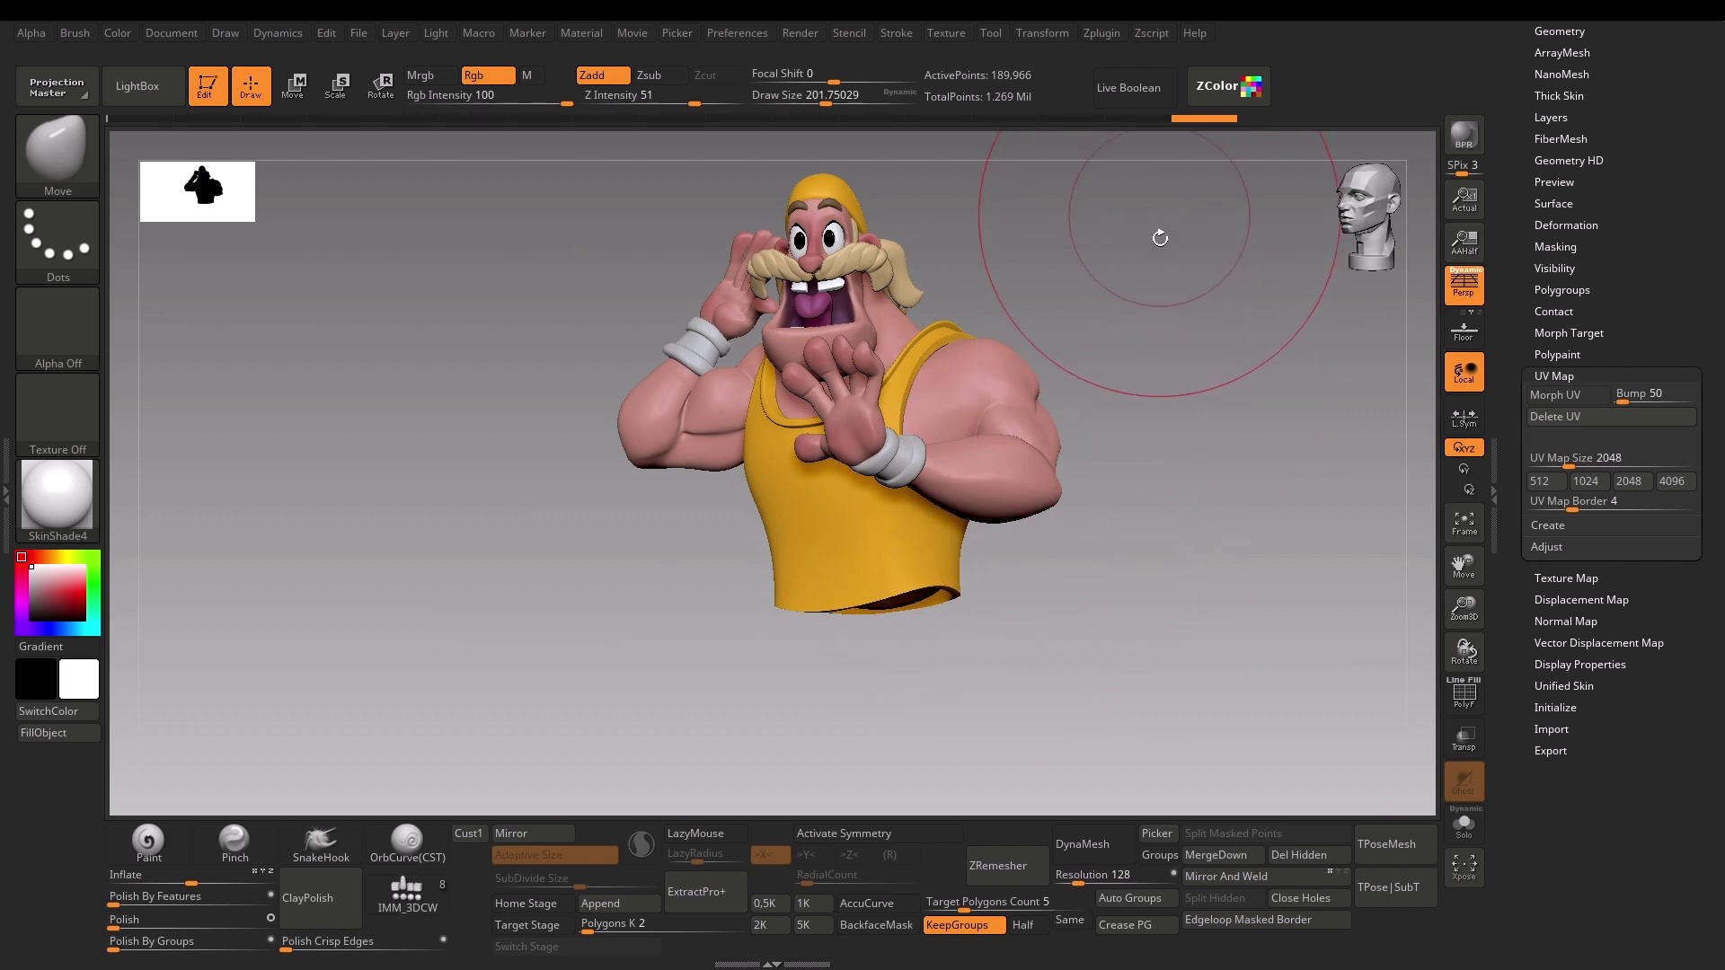
Step: Reduce the Move brush's Draw Size to about 15.6 and bring the character's head into close view
mouse_move(1160, 238)
left_mouse_down("alt")
mouse_move(1187, 482)
mouse_move(1168, 490)
left_mouse_up("alt")
key("s")
left_click_drag(956, 429, 911, 433)
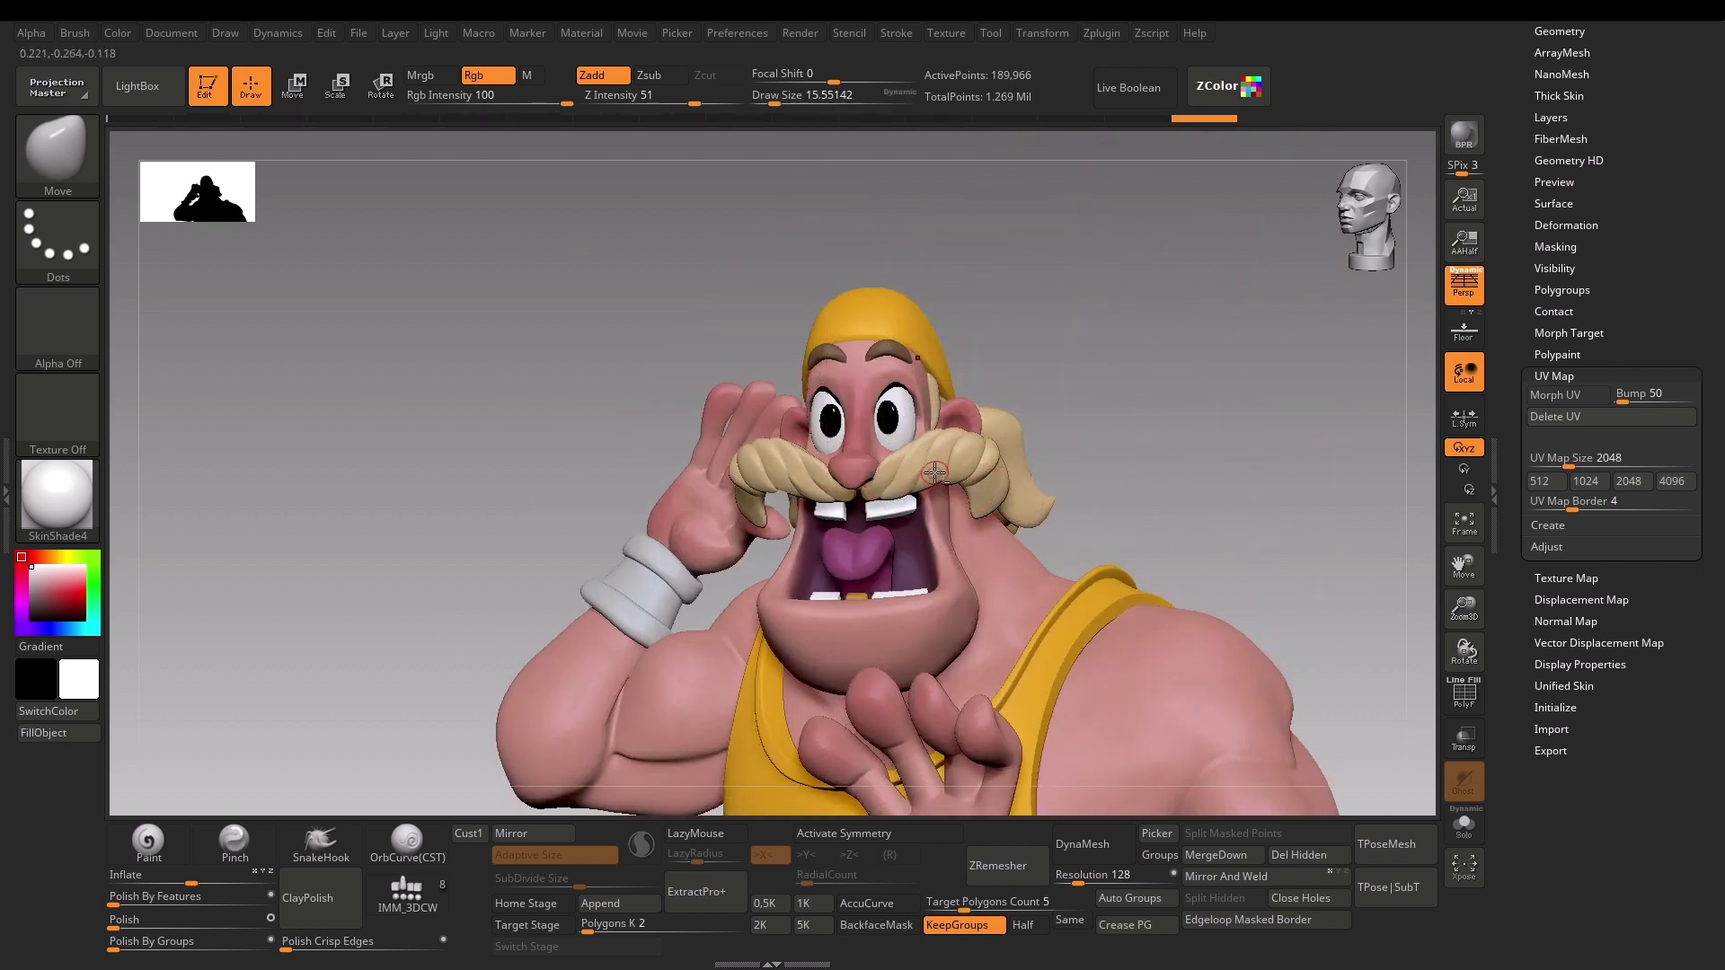
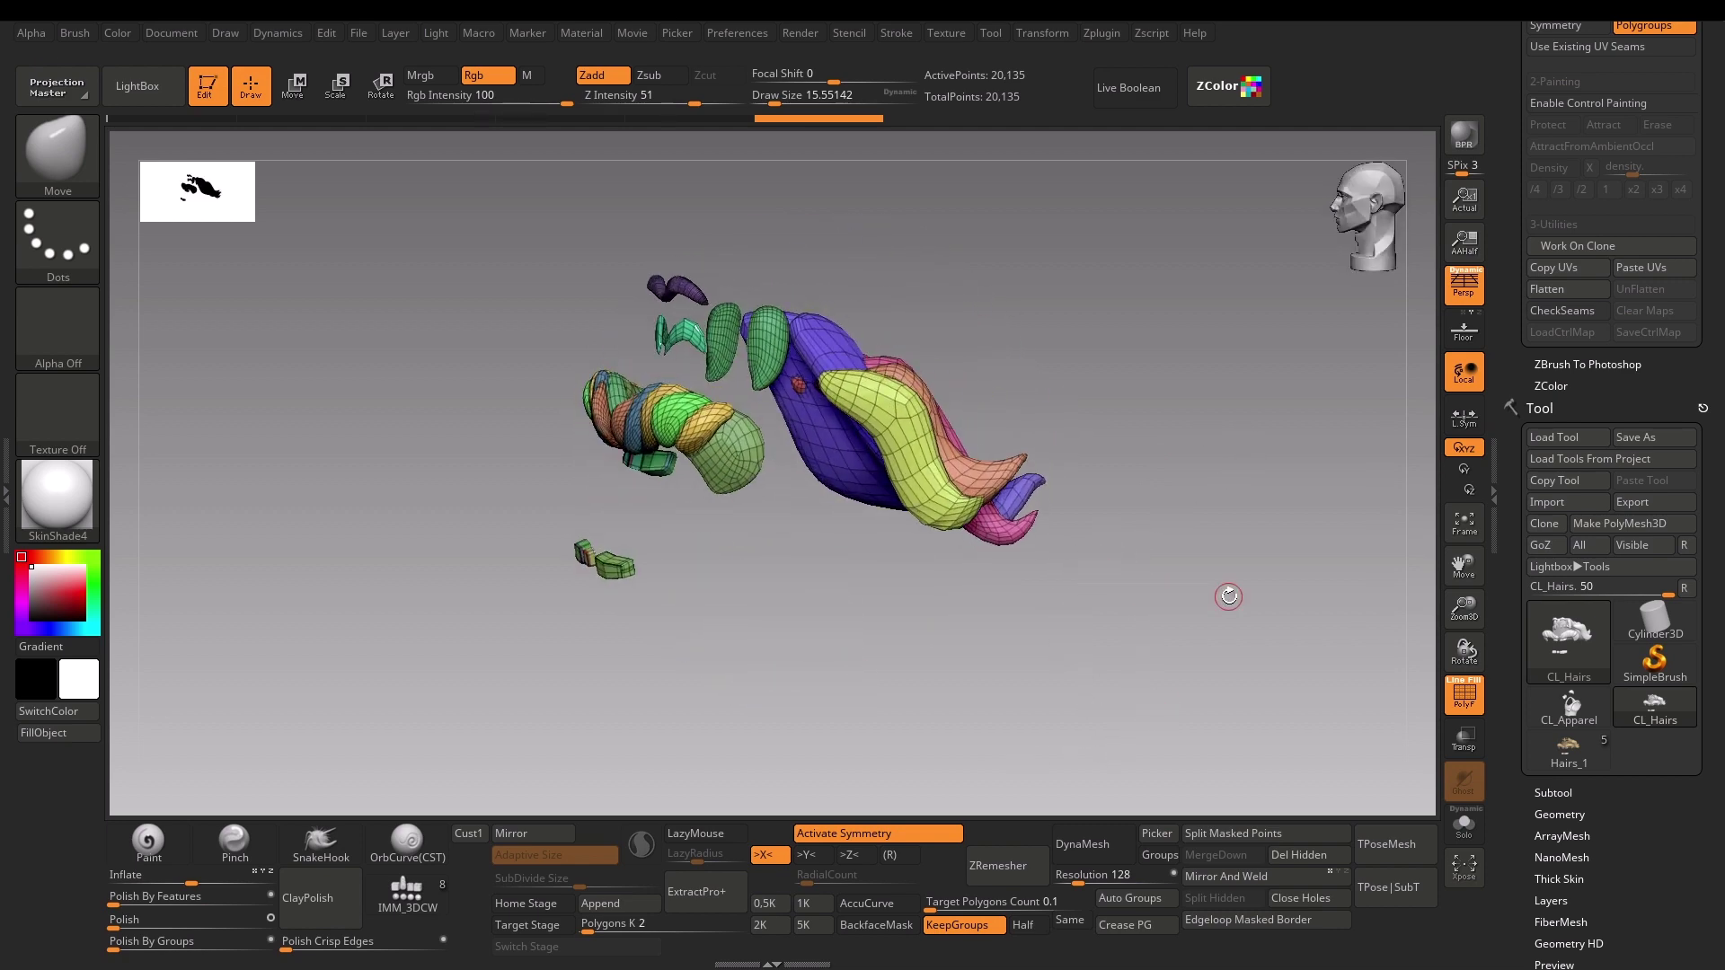
Step: Unwrap the UVs of the cloned hair tool in UV Master with Polygroups enabled
scroll(1722, 493, "up", 3)
left_click_drag(878, 585, 923, 602)
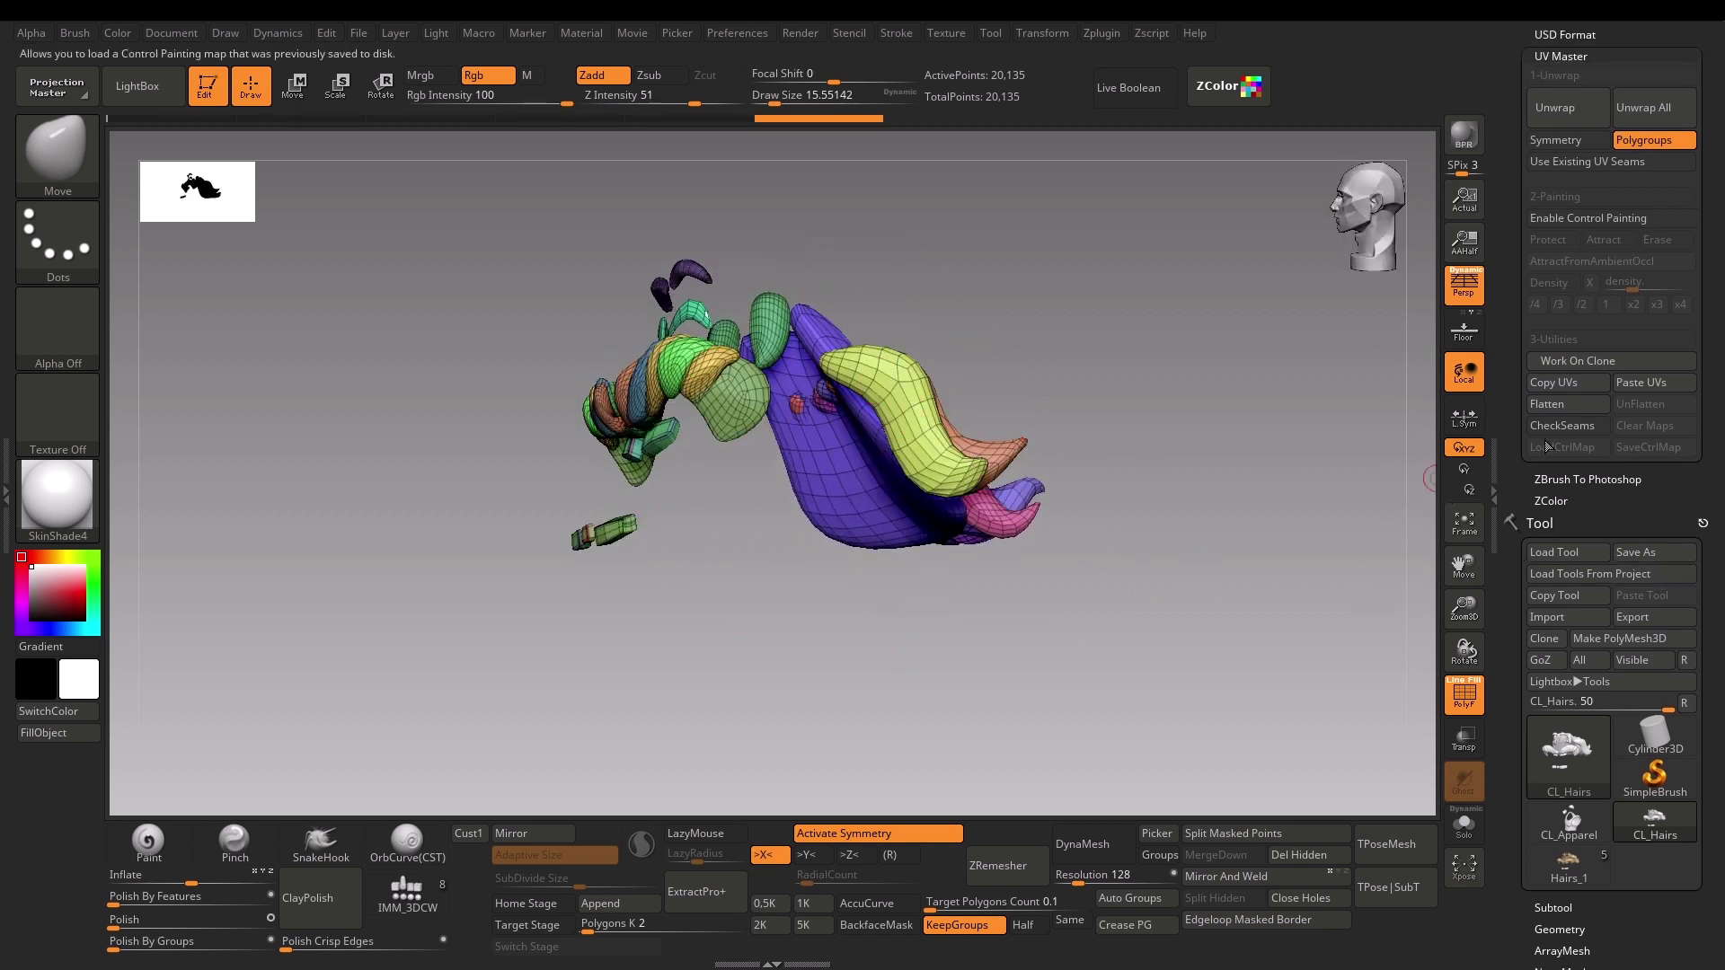
scroll(1667, 463, "up", 2)
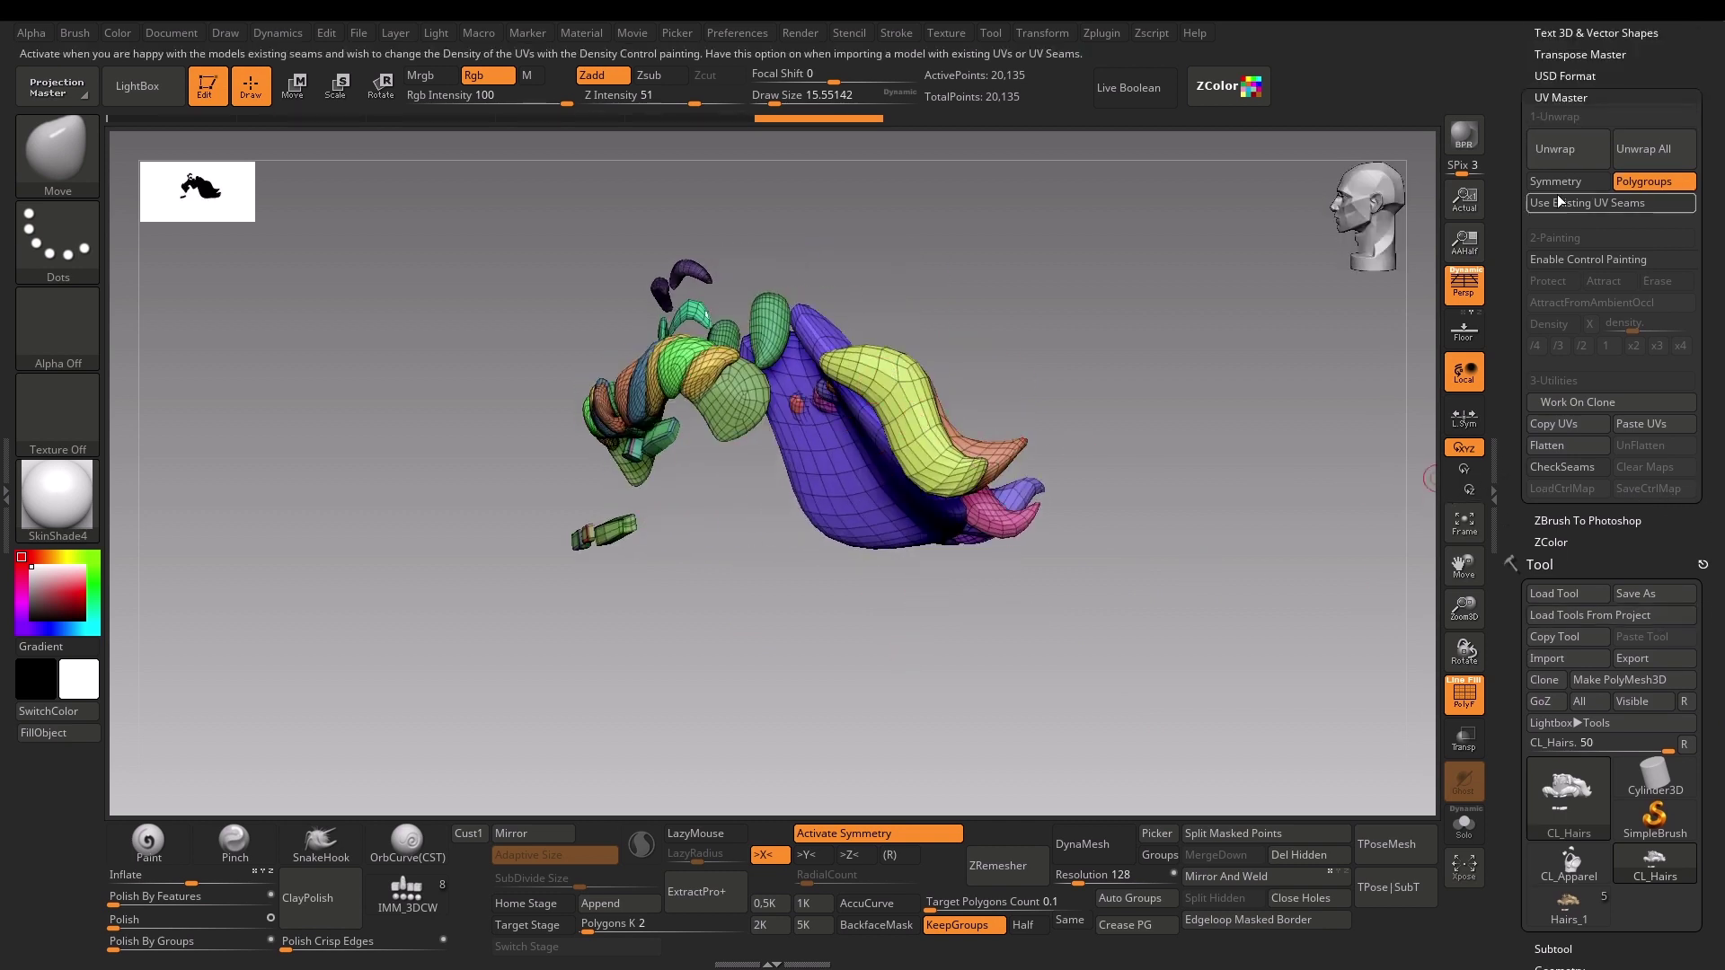
left_click(1556, 149)
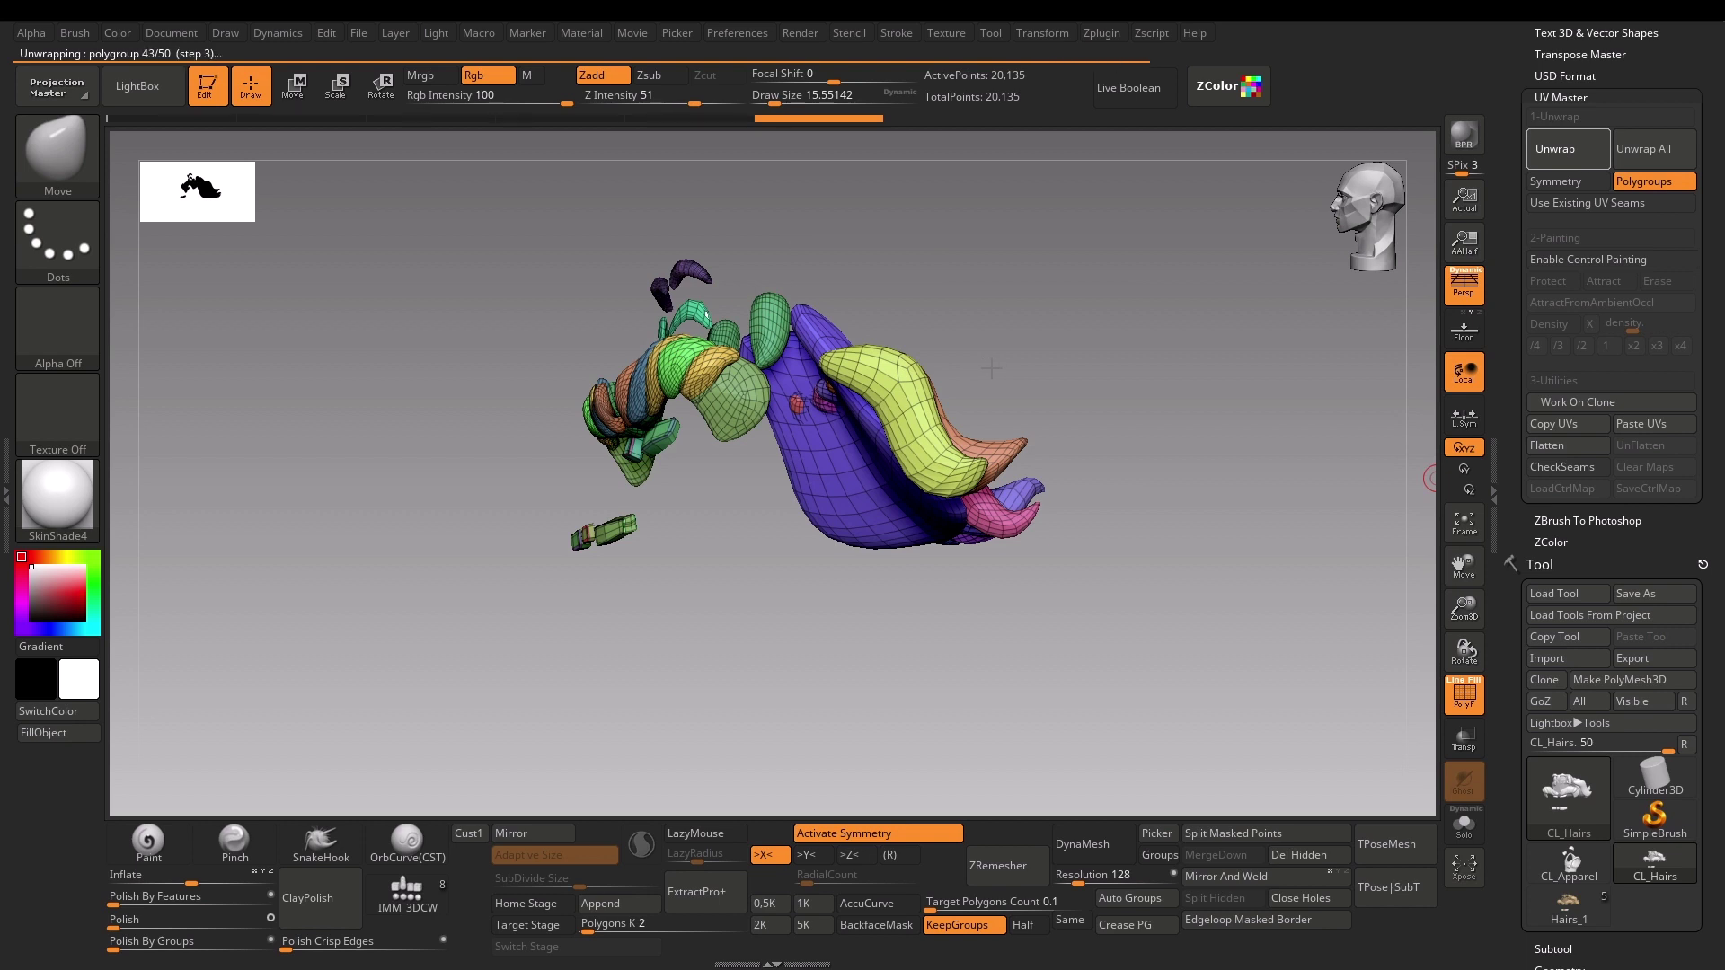
Step: Flatten and unflatten the unwrapped hair clone to examine its UV islands against the hair pieces
left_click(1587, 449)
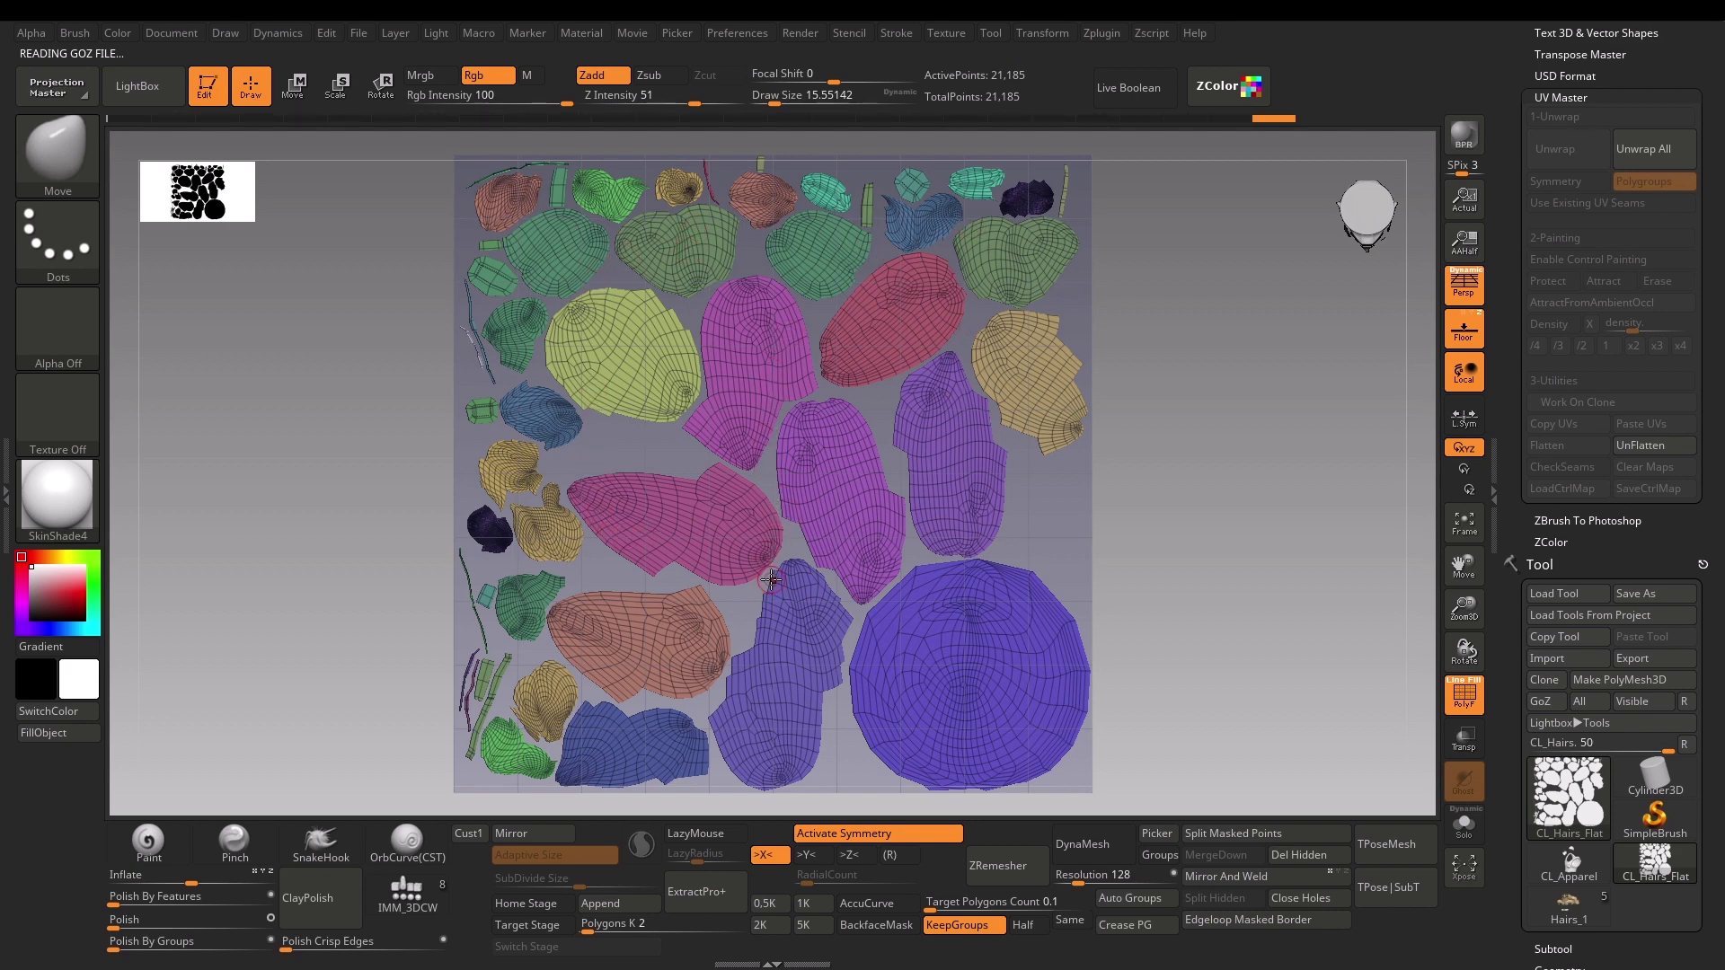
left_click(1625, 447)
left_click_drag(753, 591, 791, 618)
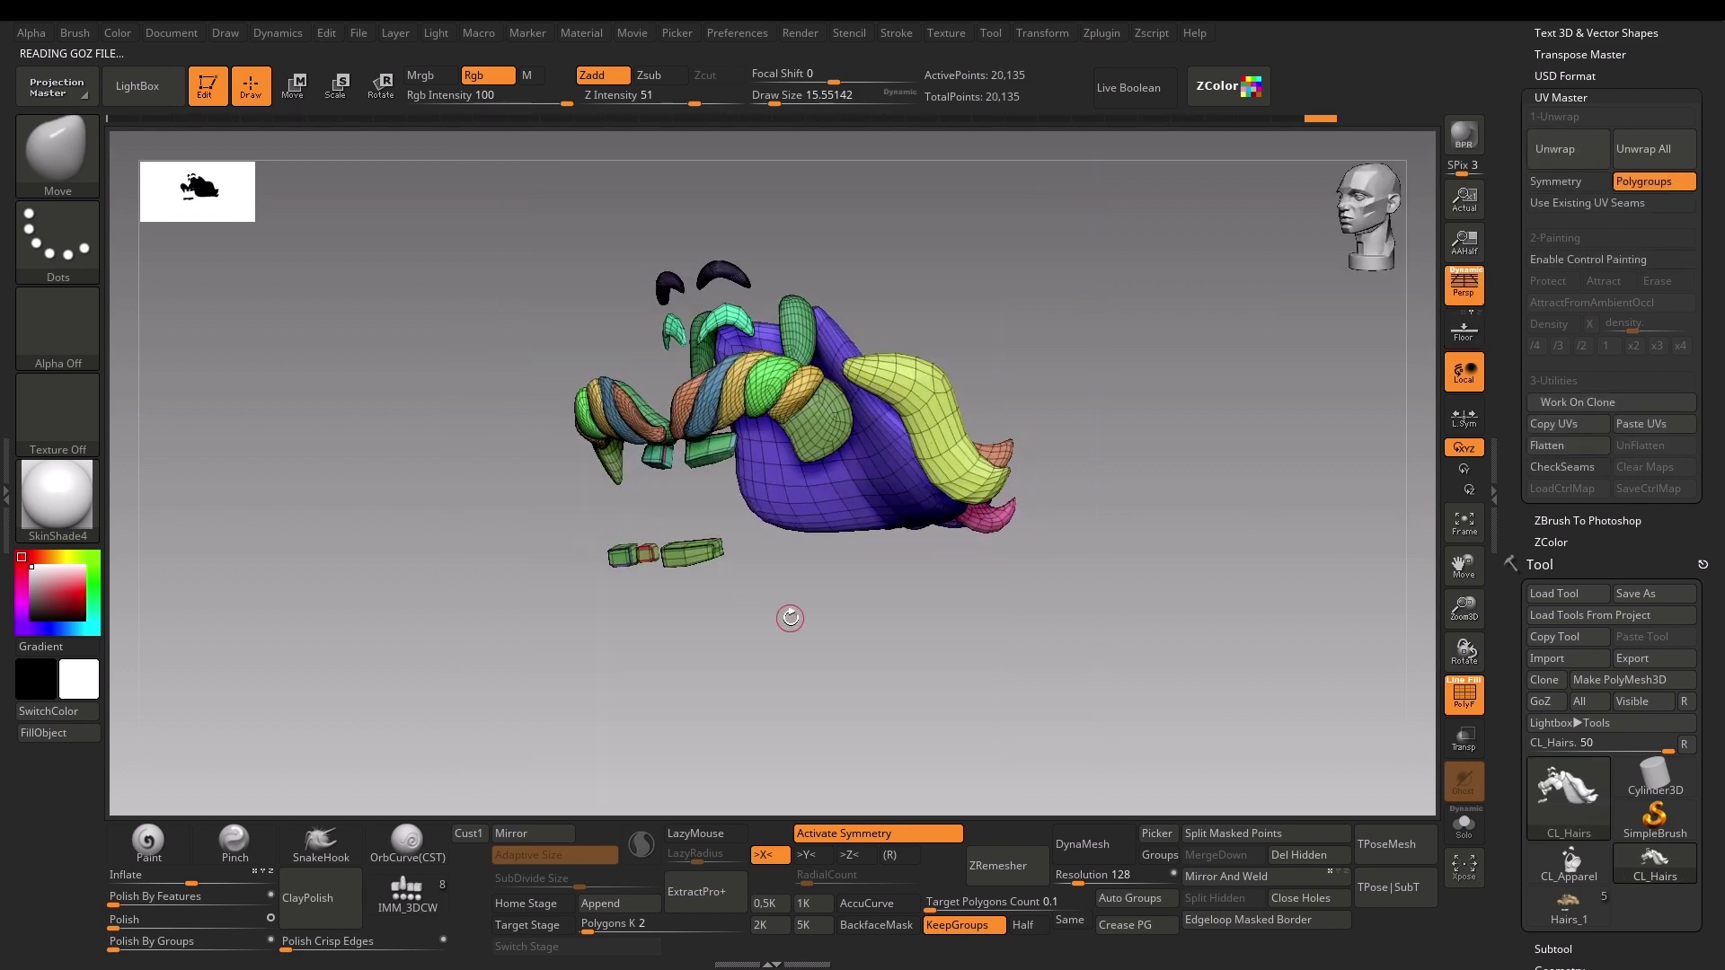
left_click_drag(732, 561, 678, 620)
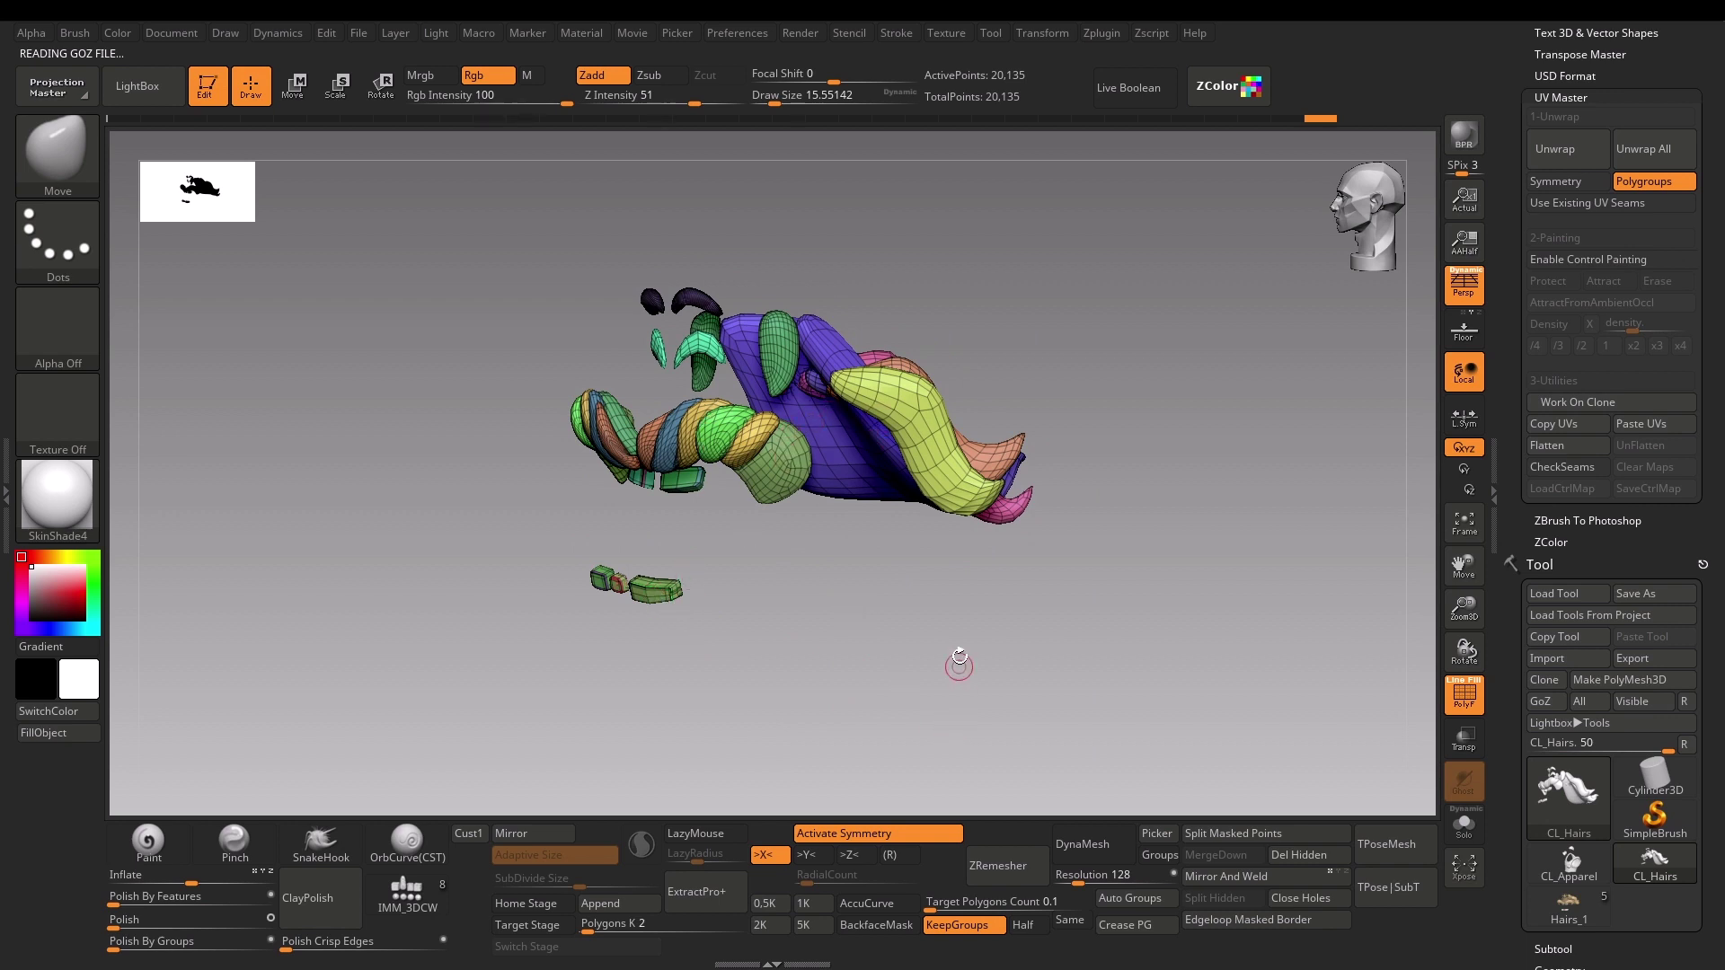
left_click_drag(959, 662, 1000, 586)
left_click_drag(1018, 644, 923, 675)
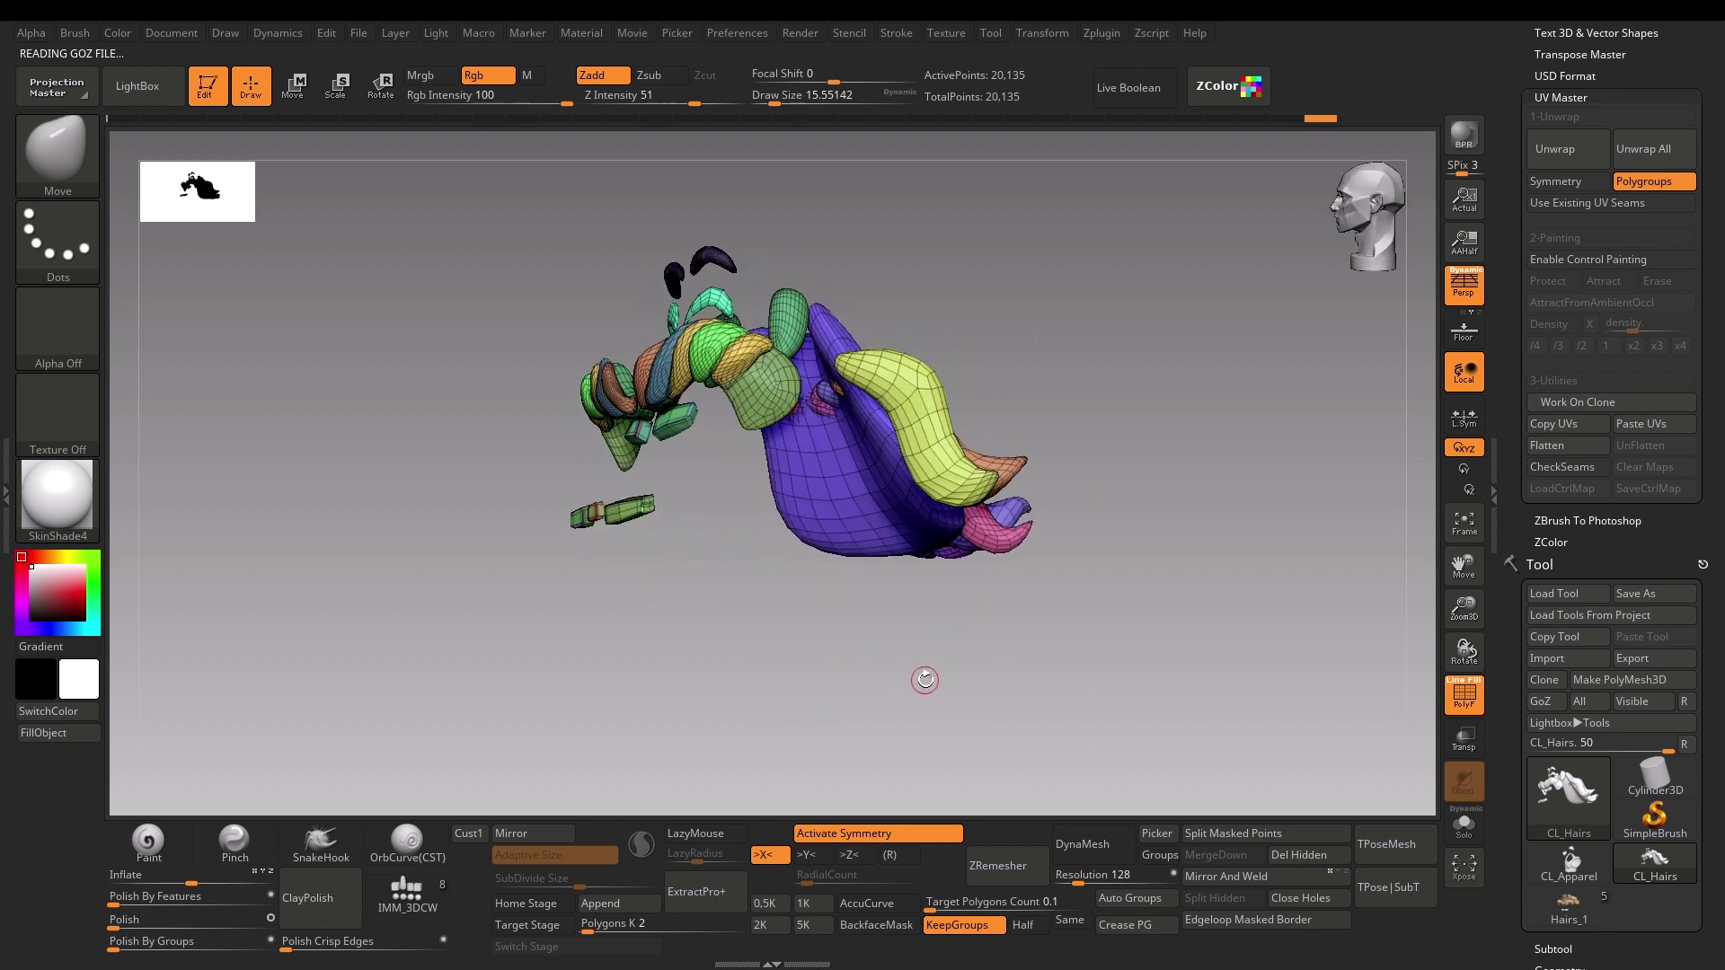
left_click(1532, 445)
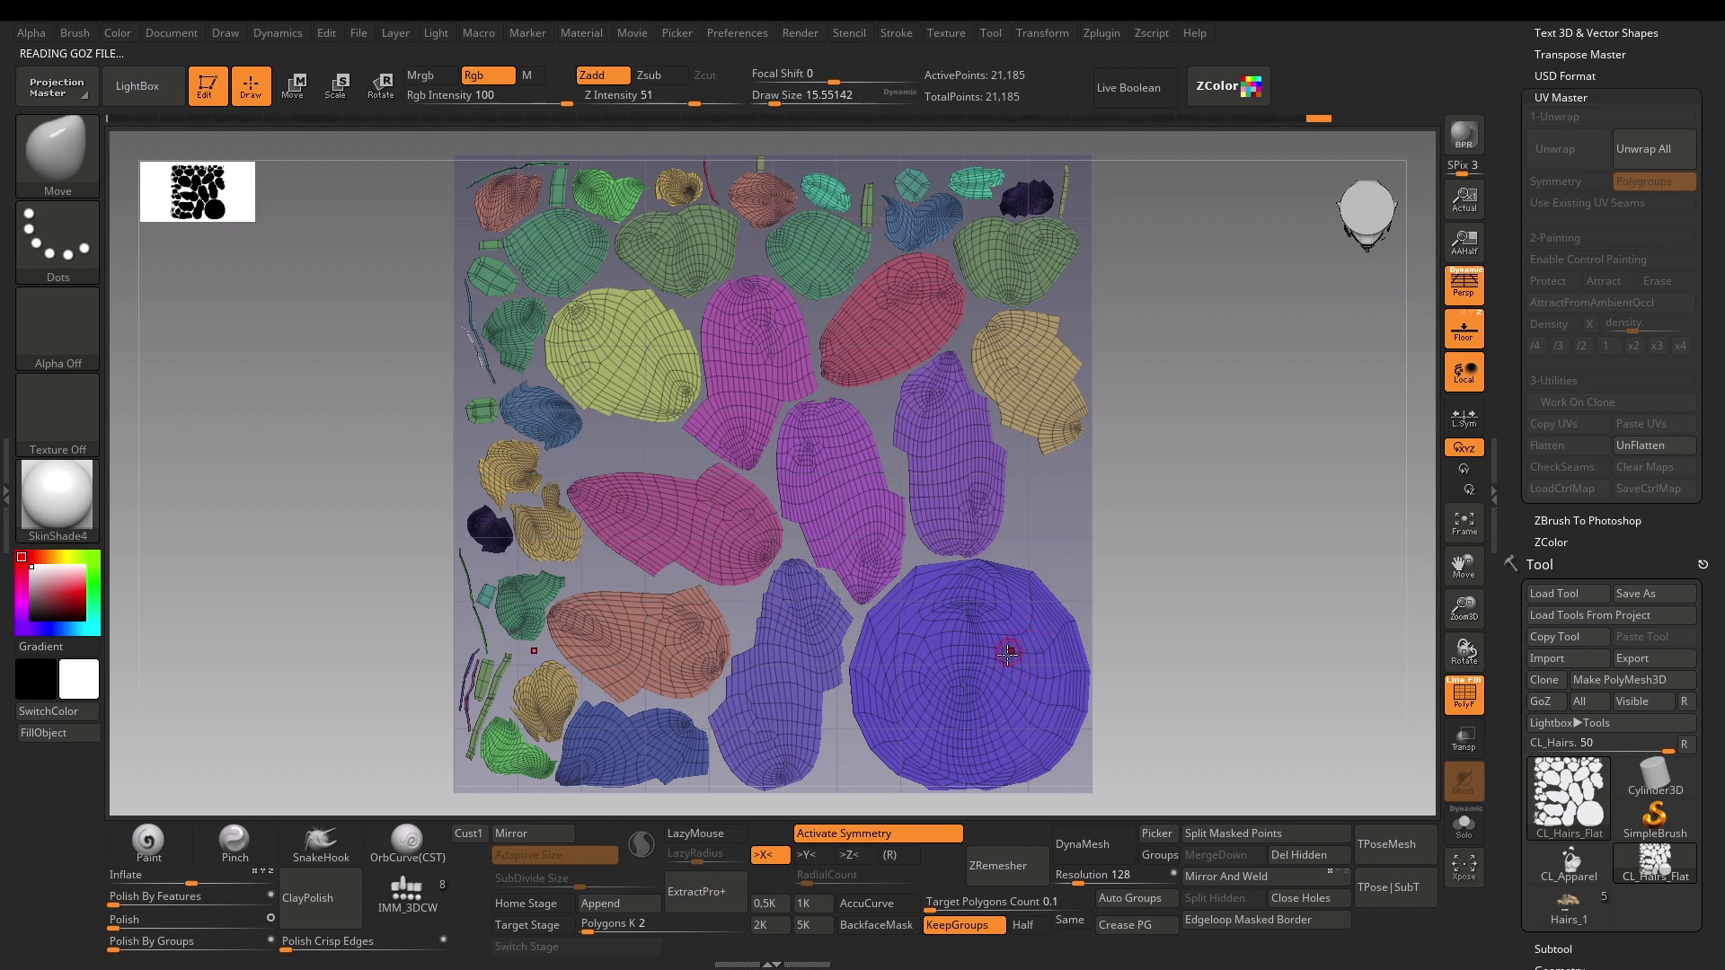
left_click(1641, 445)
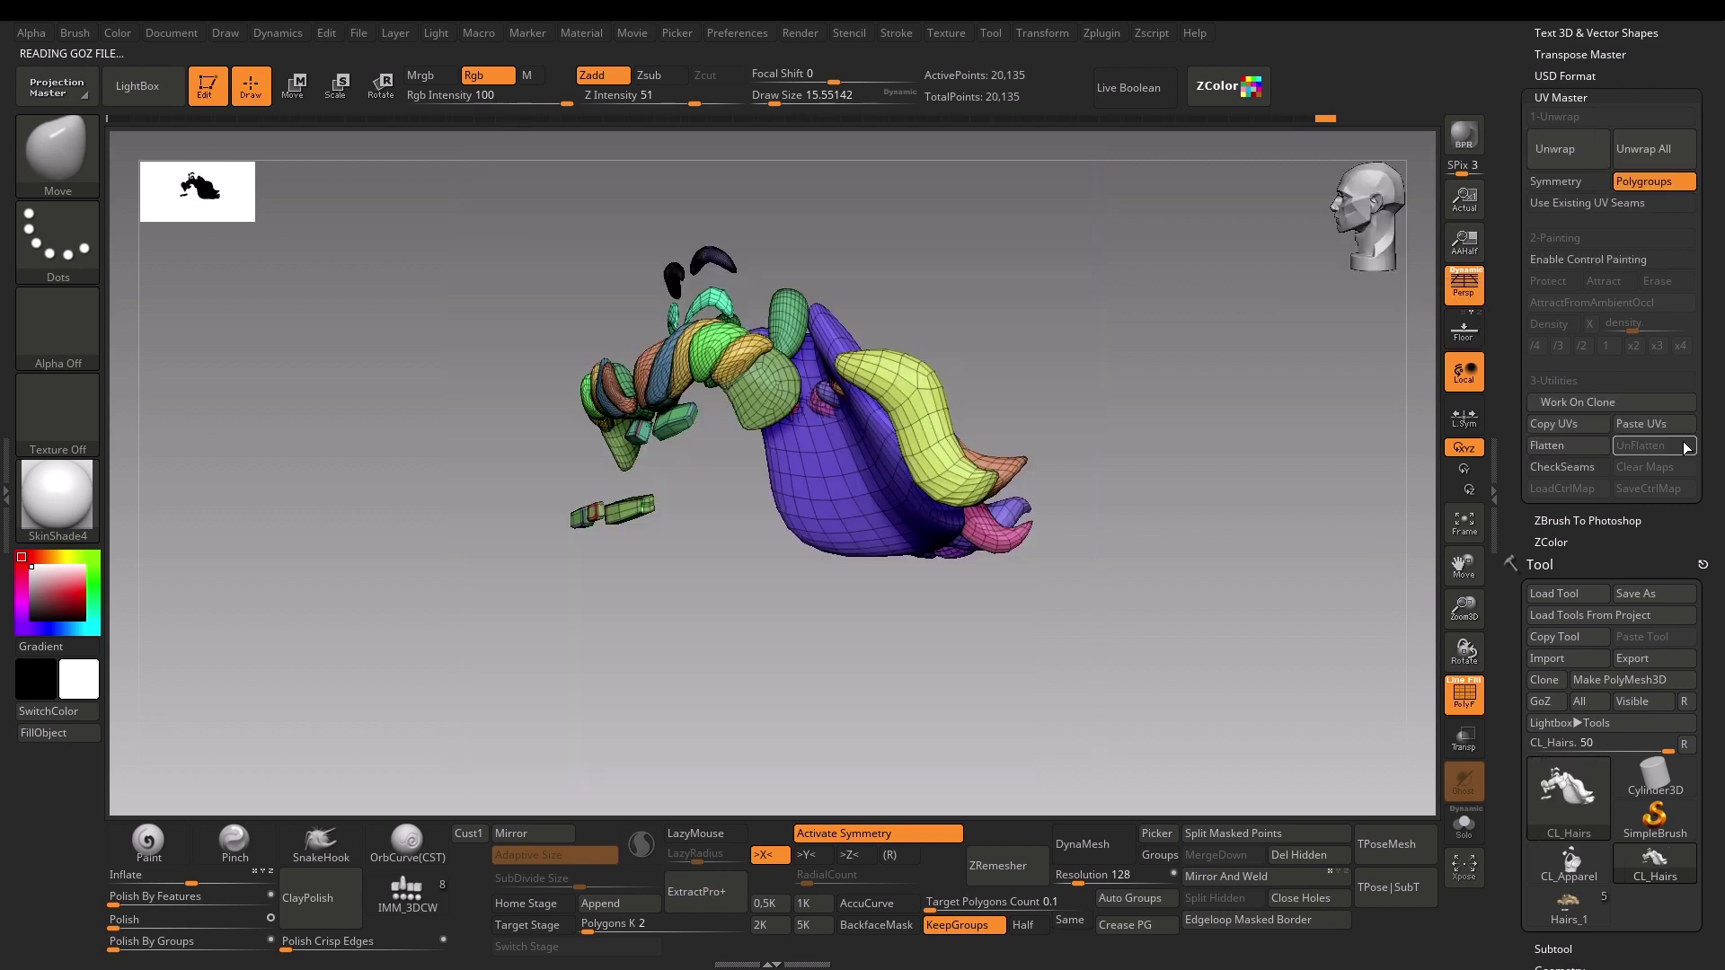
Step: Copy the UVs of the cloned hair and paste them onto the original Hairs_1 tool
left_click(1565, 426)
scroll(1617, 585, "down", 4)
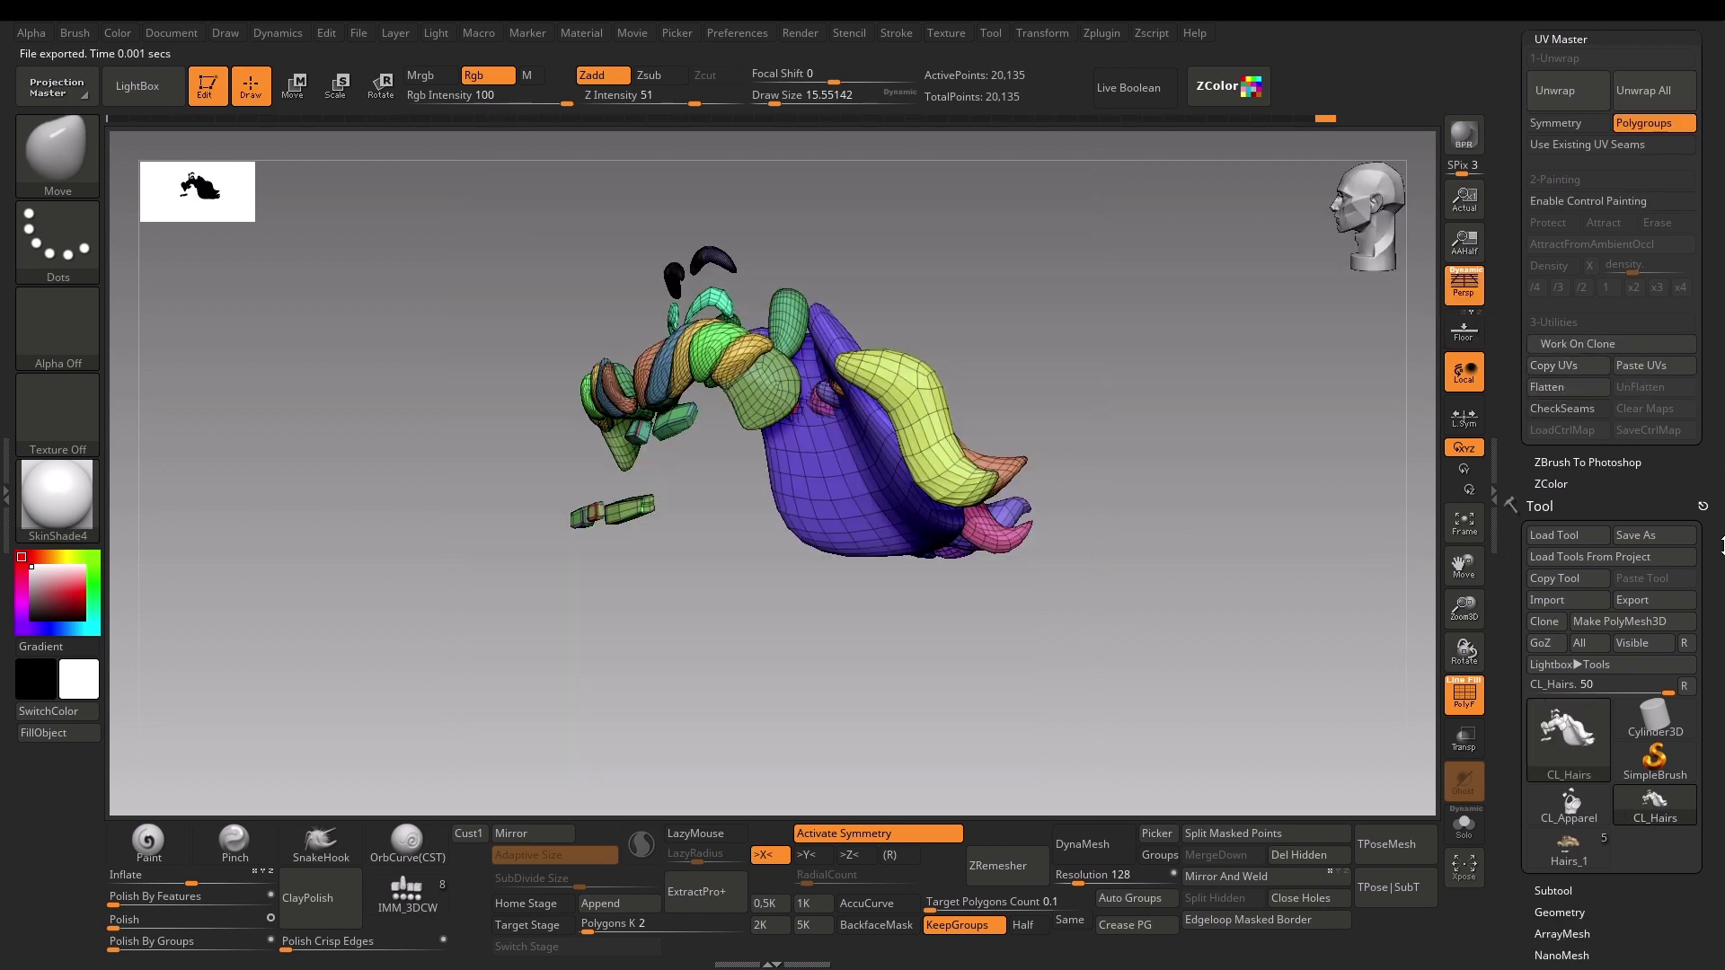
left_click(1593, 722)
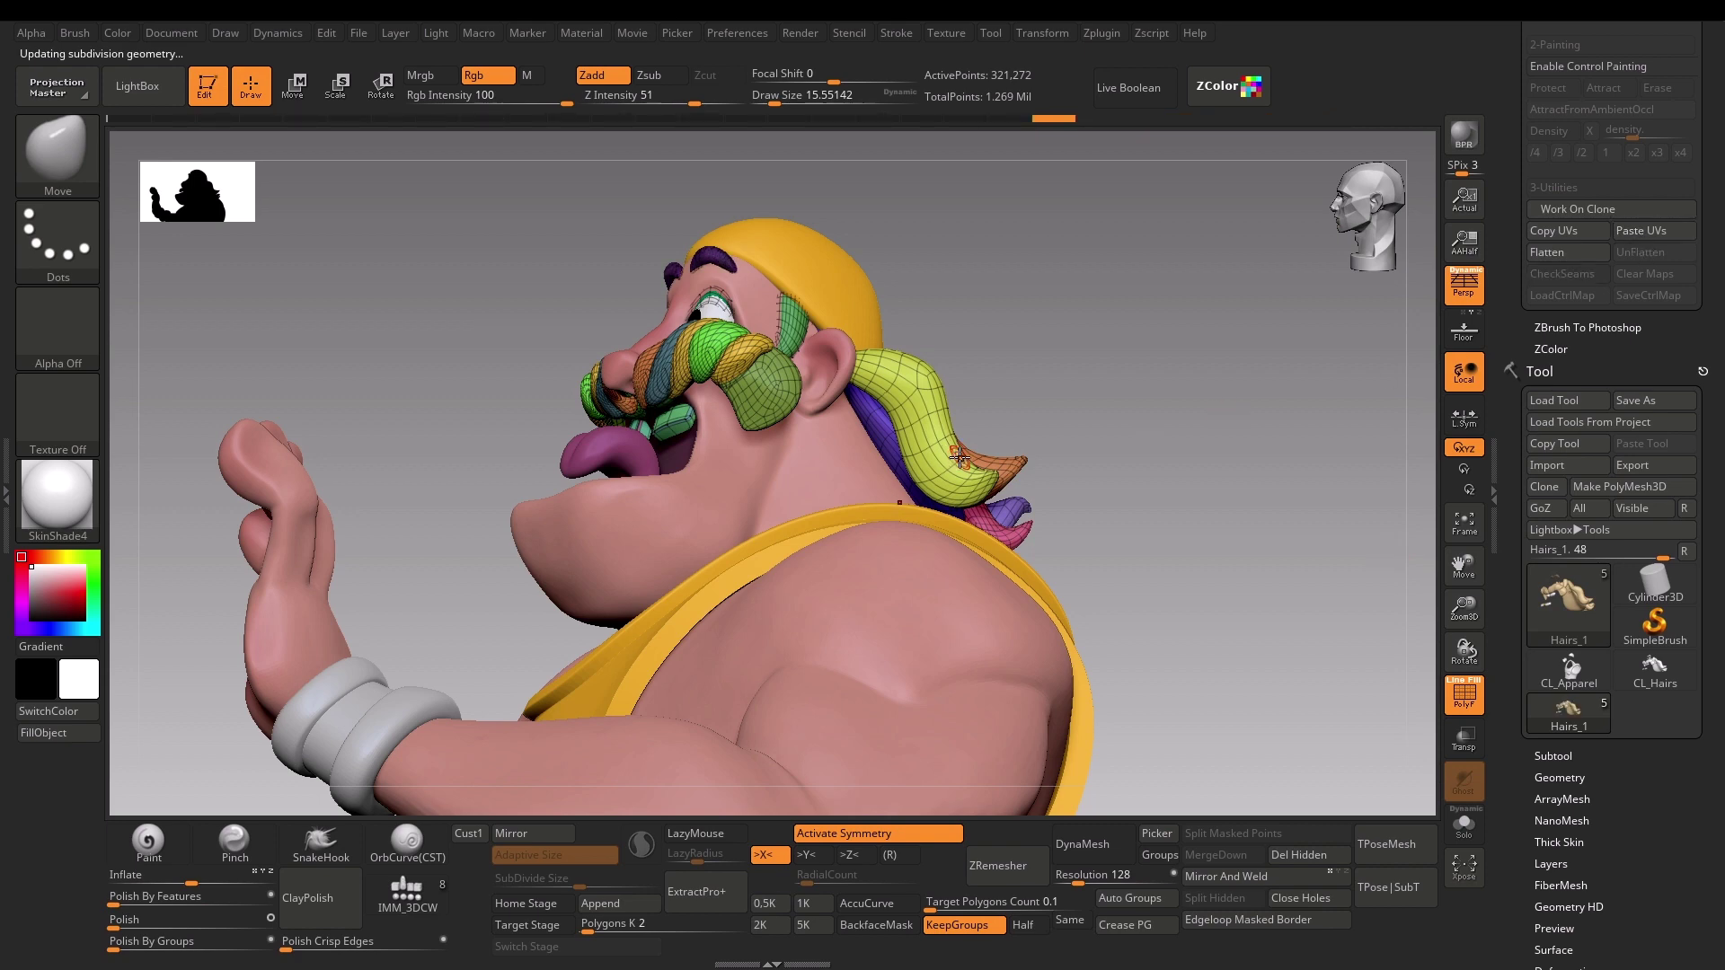
left_click_drag(1132, 317, 1171, 354)
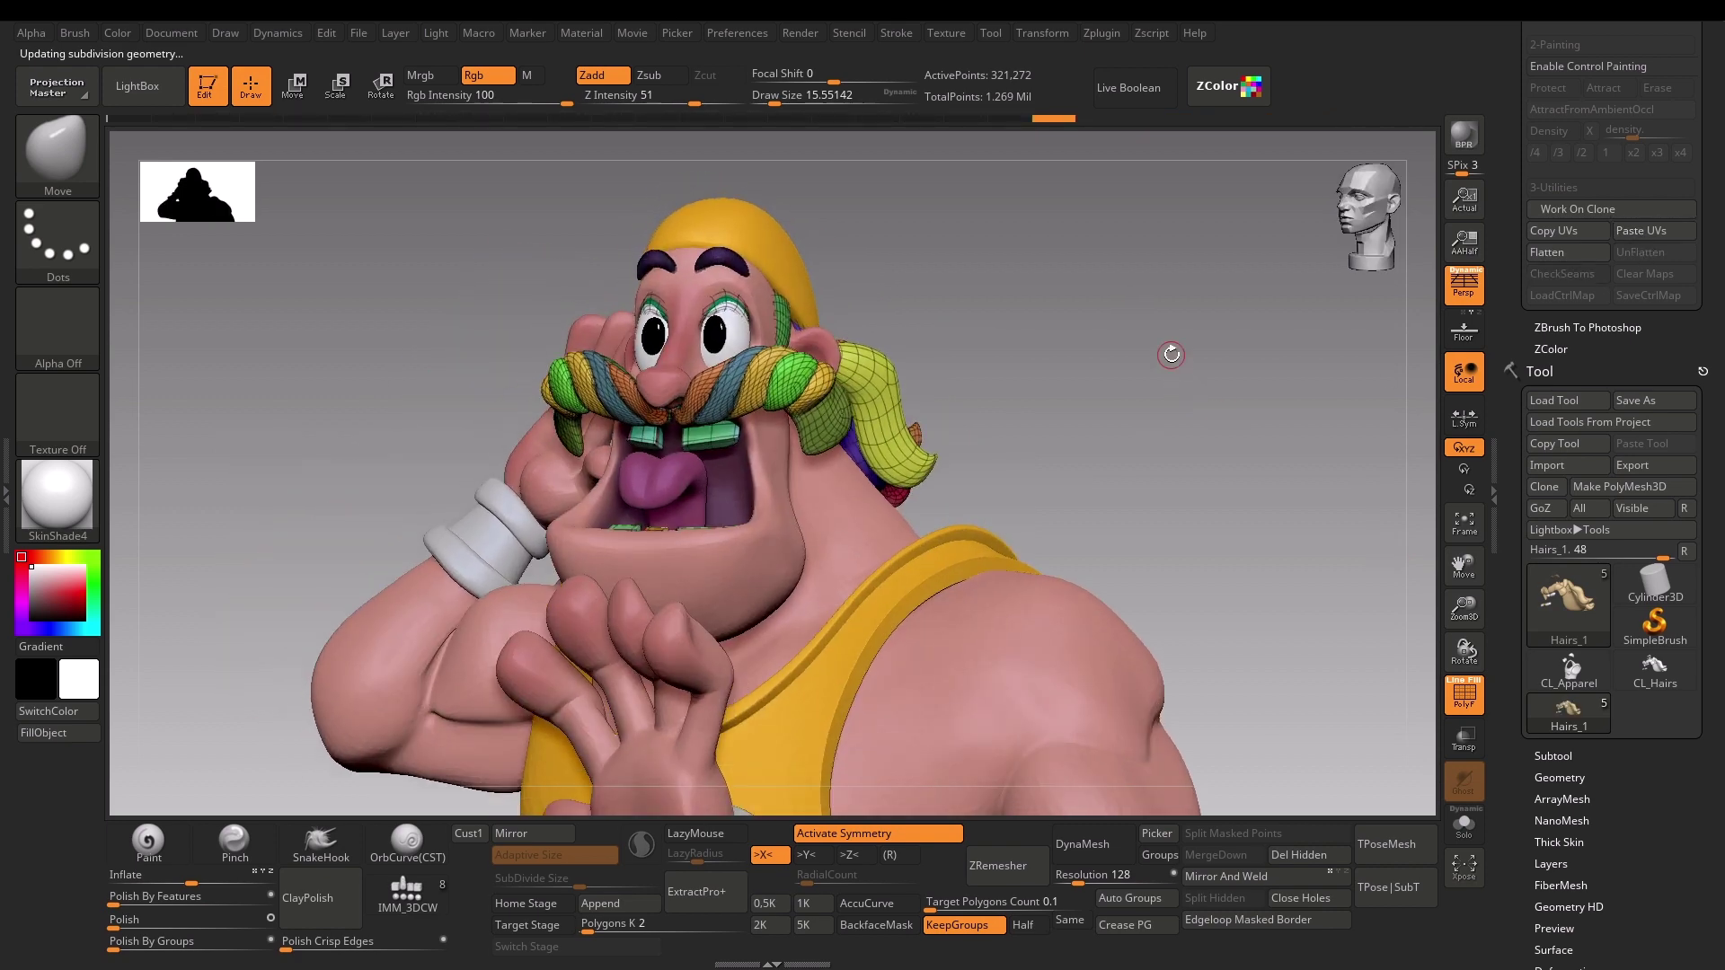
Step: Turn off PolyFrame, select the Eyes subtool, and restore the tool list to its default configuration
key("shift+f")
left_click(730, 340, "alt")
scroll(1712, 526, "down", 2)
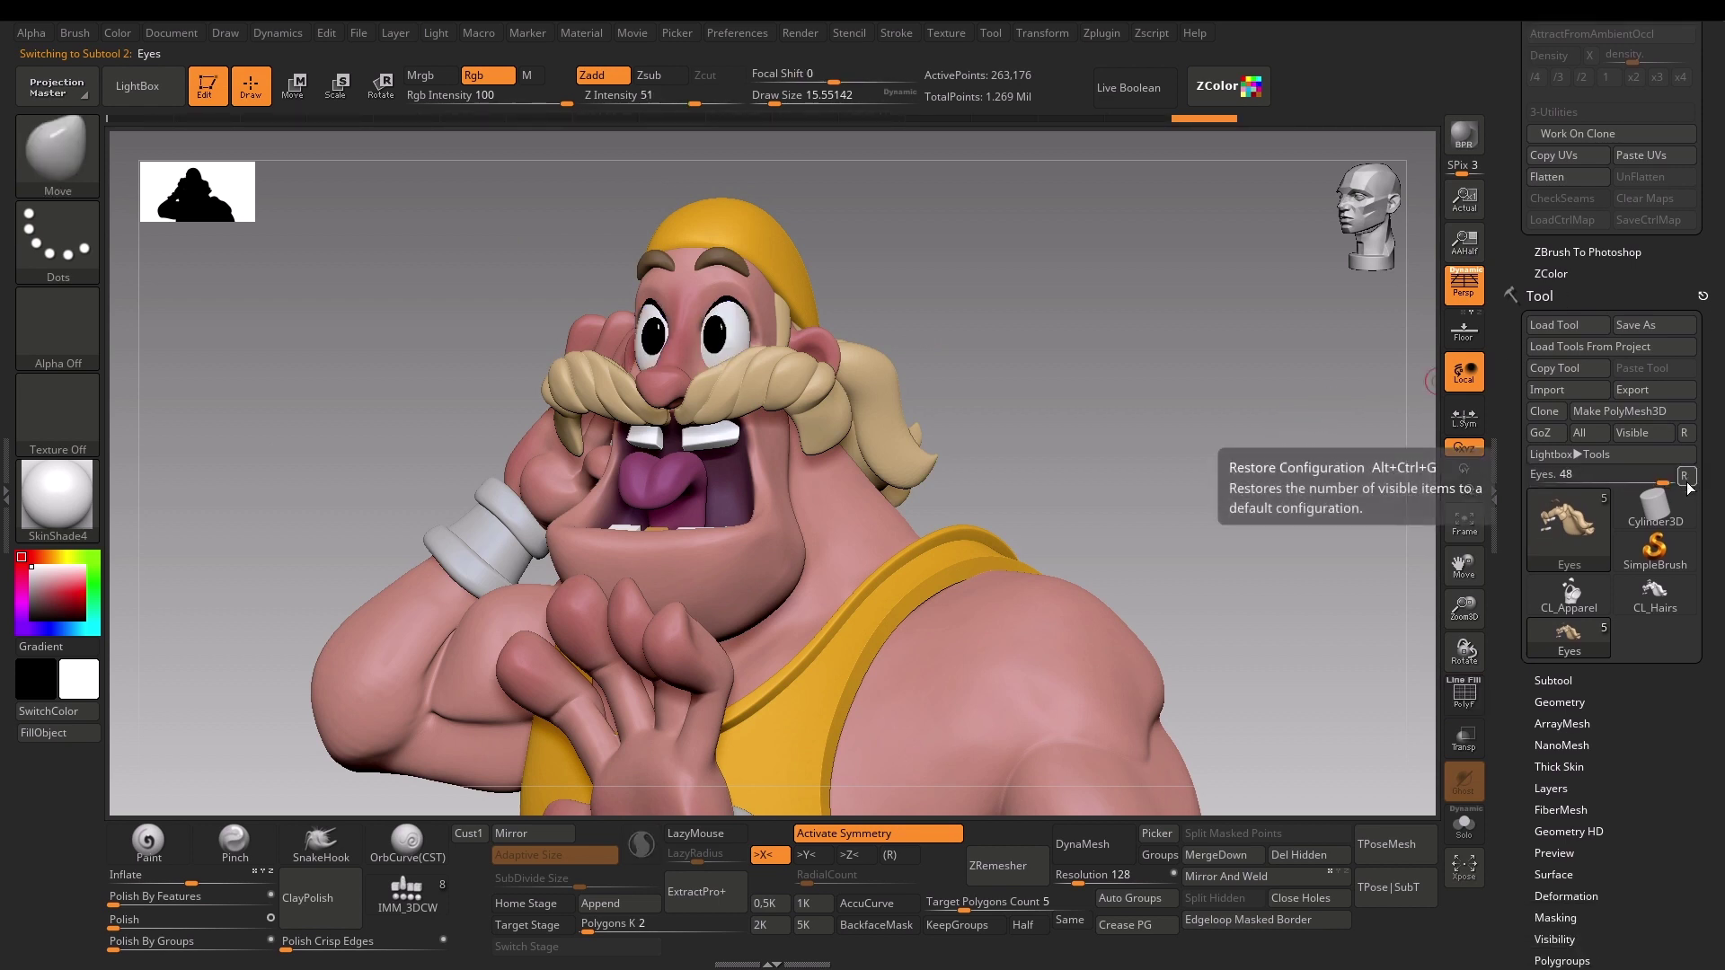
left_click(1686, 476)
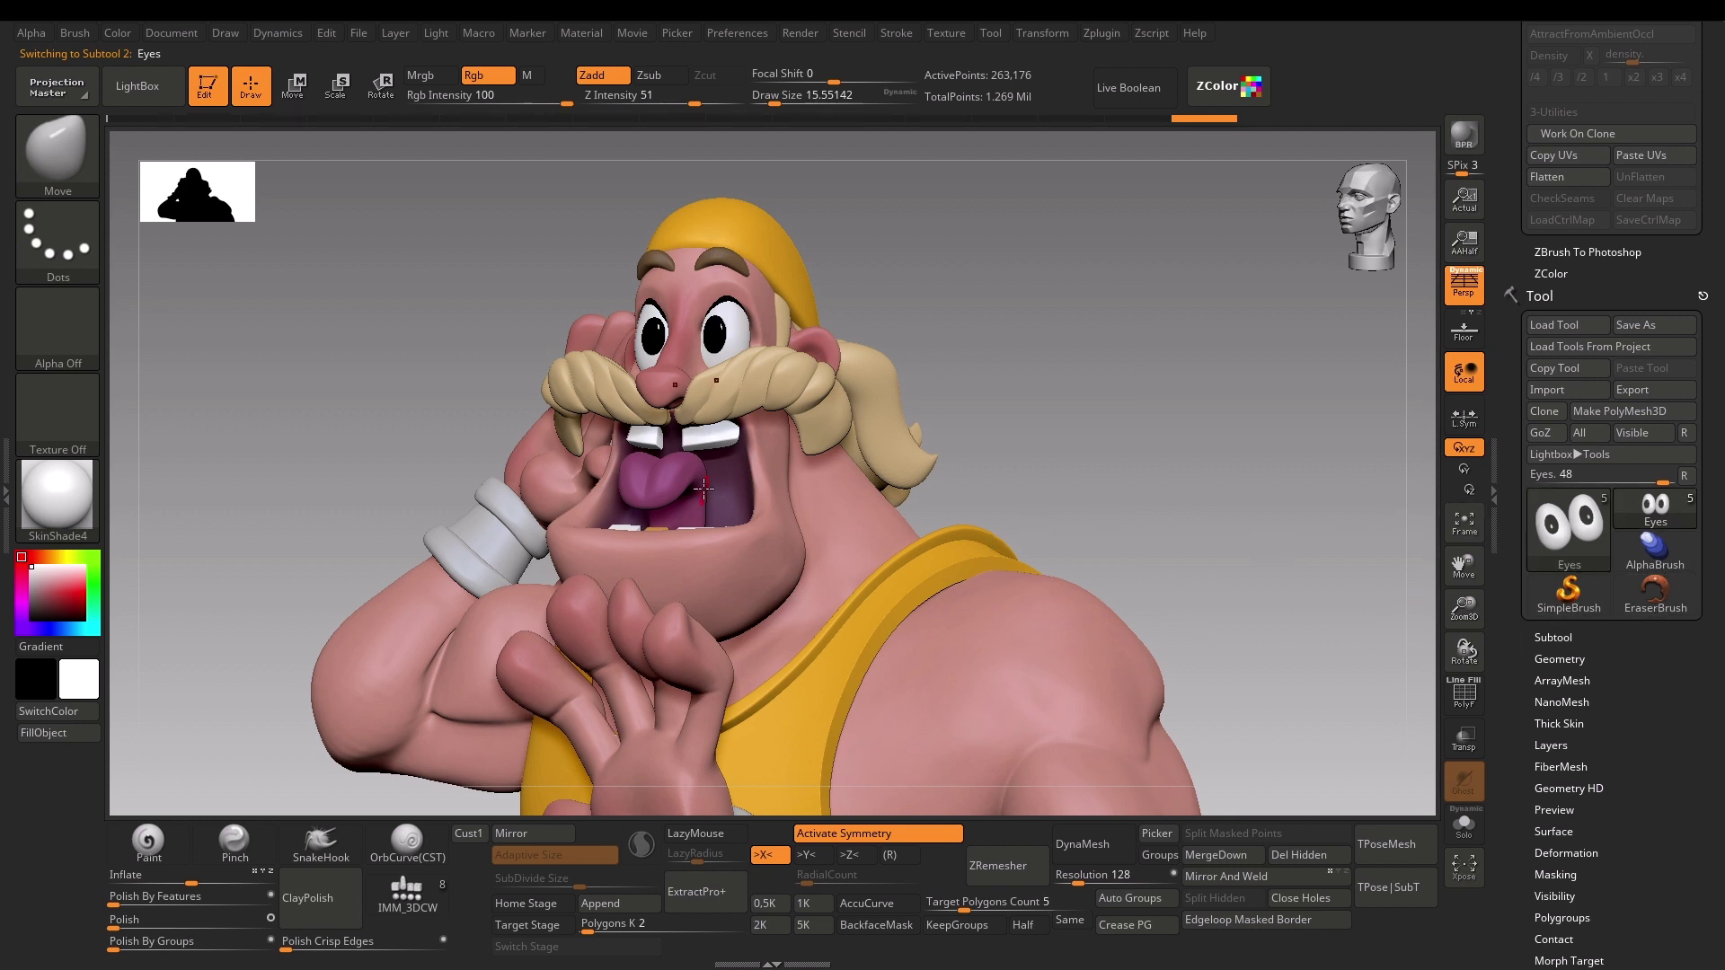
Step: Create a UV Master working clone of the Eyes subtool and display it with PolyFrame
scroll(1618, 359, "up", 5)
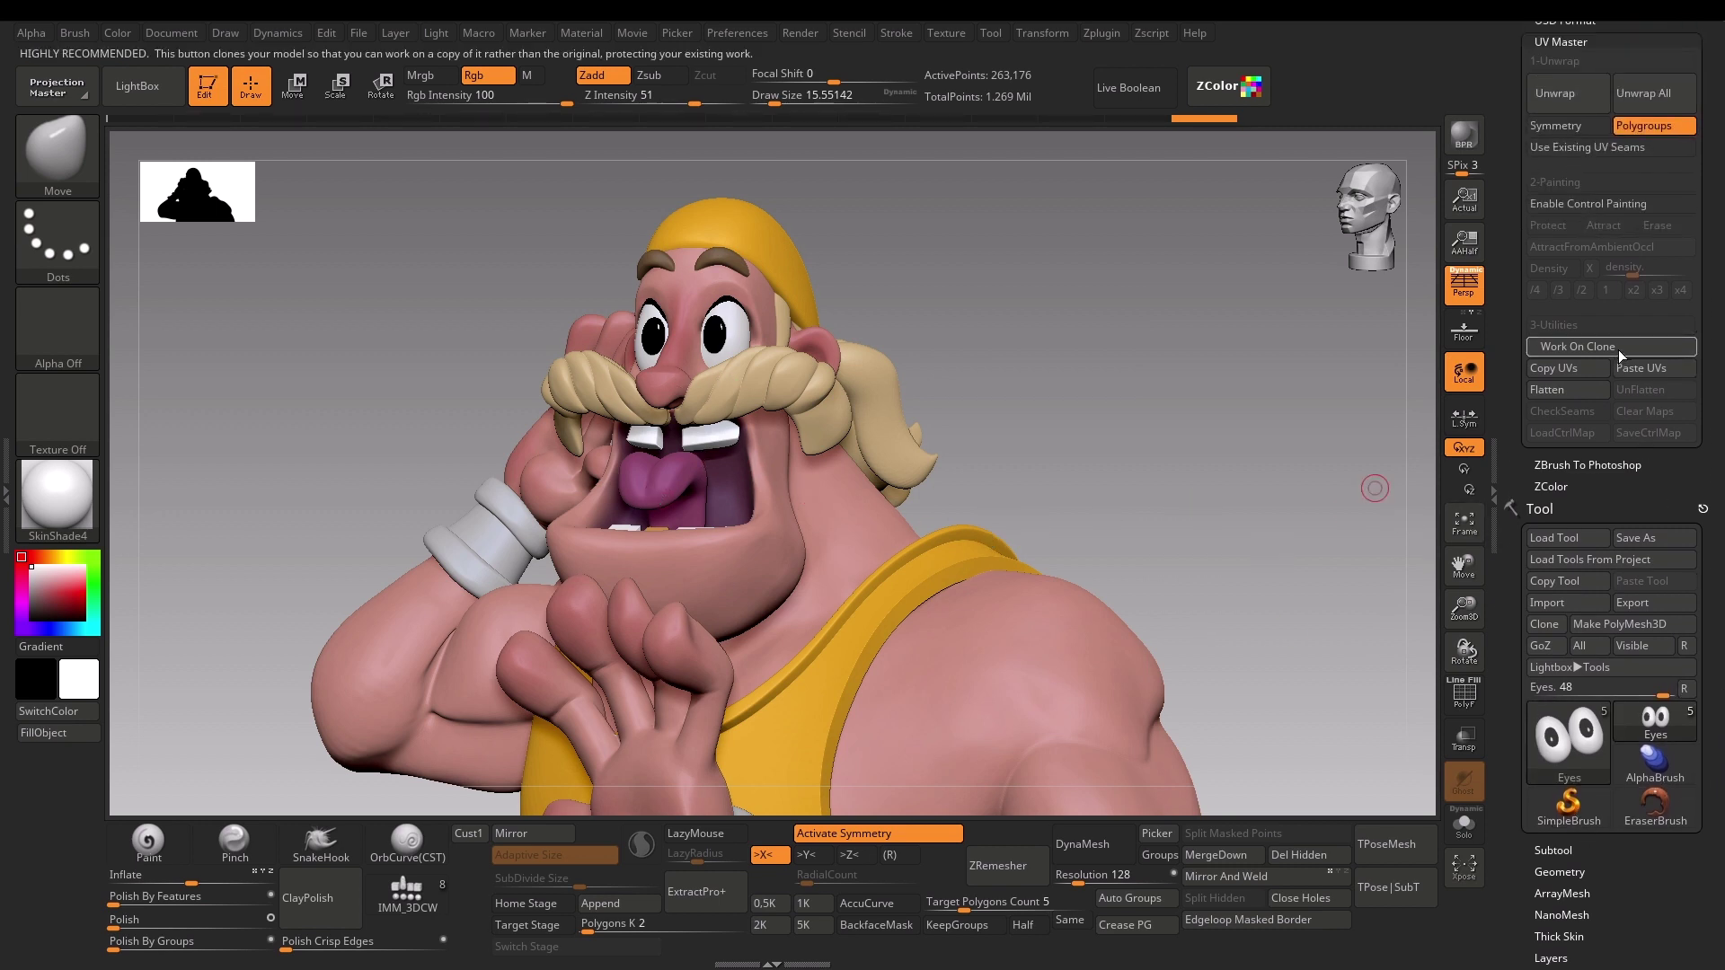
left_click(1619, 349)
left_click_drag(1354, 405, 1321, 440)
key("shift+f")
key("shift+f")
key("shift+f")
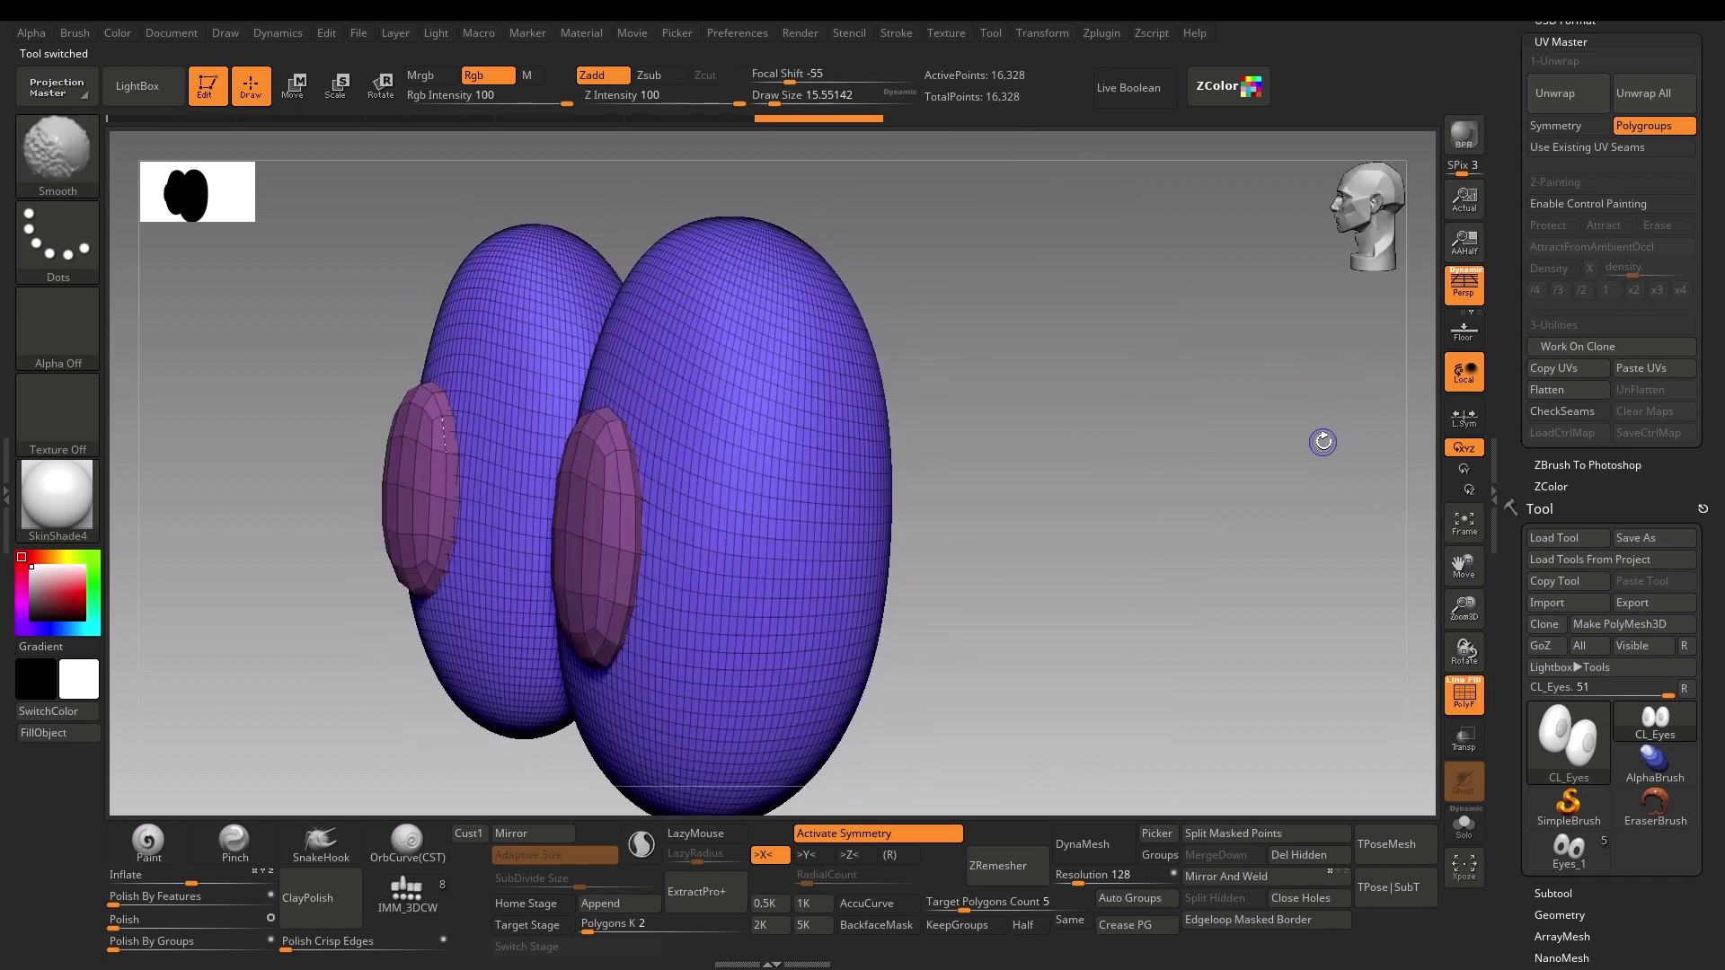
Step: Isolate the eyeballs' polygroup by hiding the pupils, and bring the backs of the eyeballs into view
mouse_move(1192, 688)
left_mouse_down("alt")
mouse_move(1144, 570)
mouse_move(1202, 515)
mouse_move(1143, 516)
mouse_move(1196, 508)
mouse_move(1102, 509)
mouse_move(1171, 547)
mouse_move(1178, 574)
mouse_move(1020, 585)
left_mouse_up("alt")
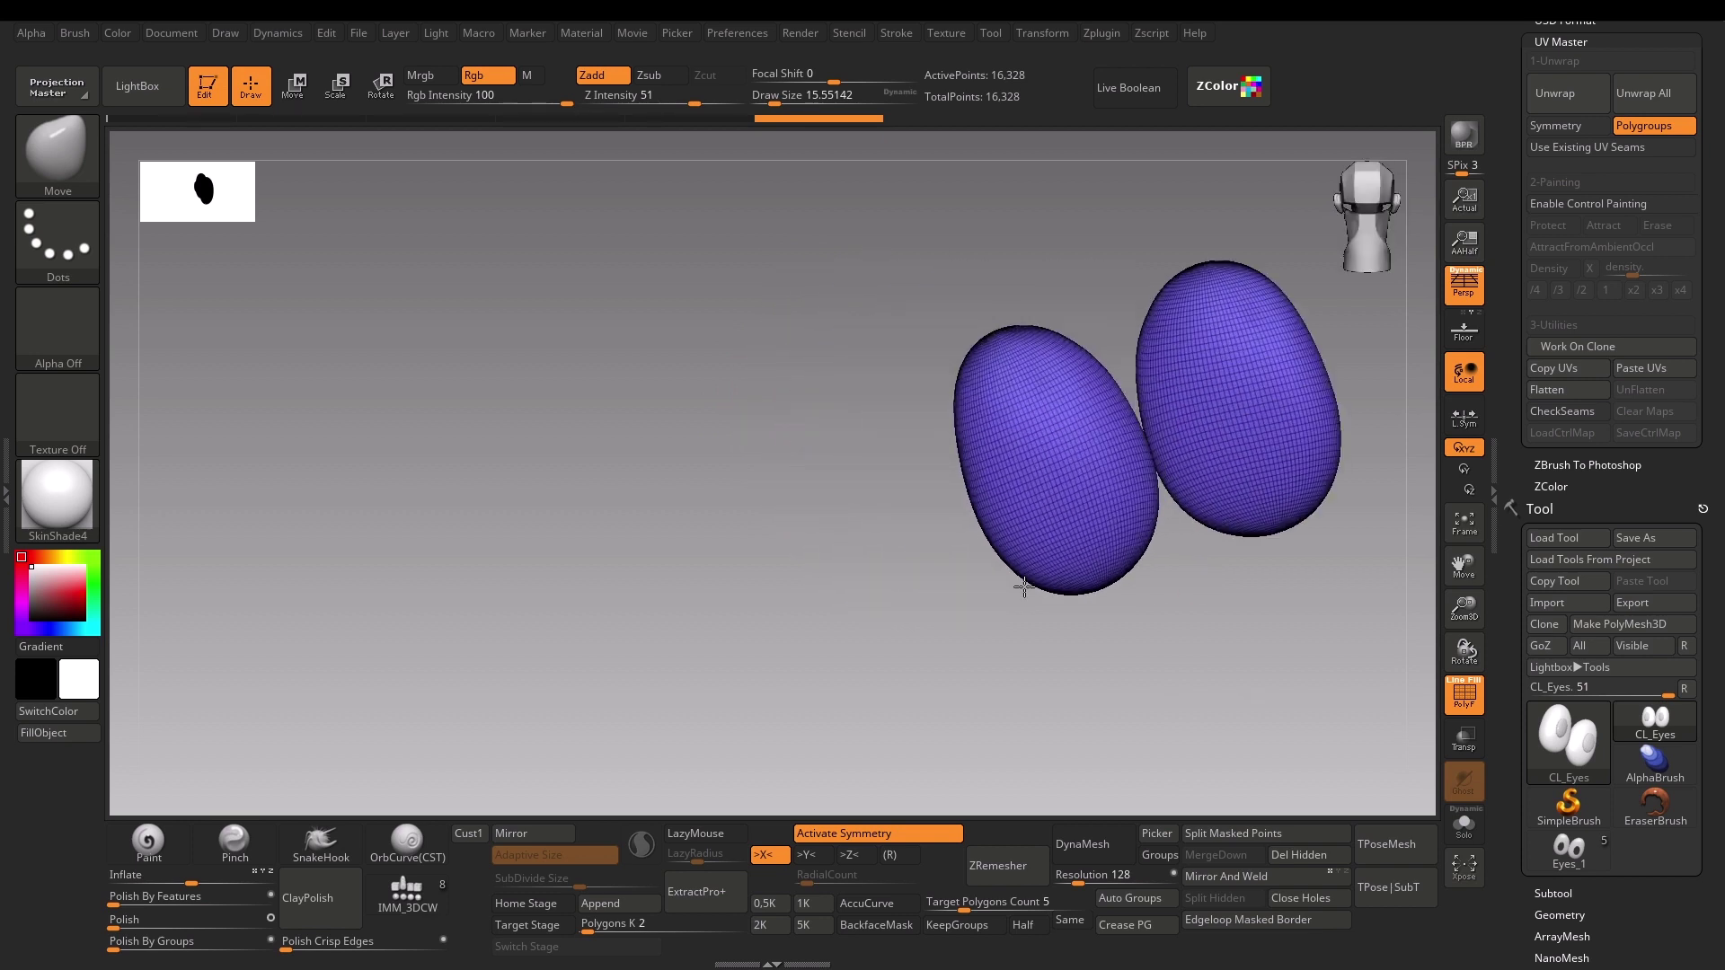
left_click_drag(804, 647, 917, 581)
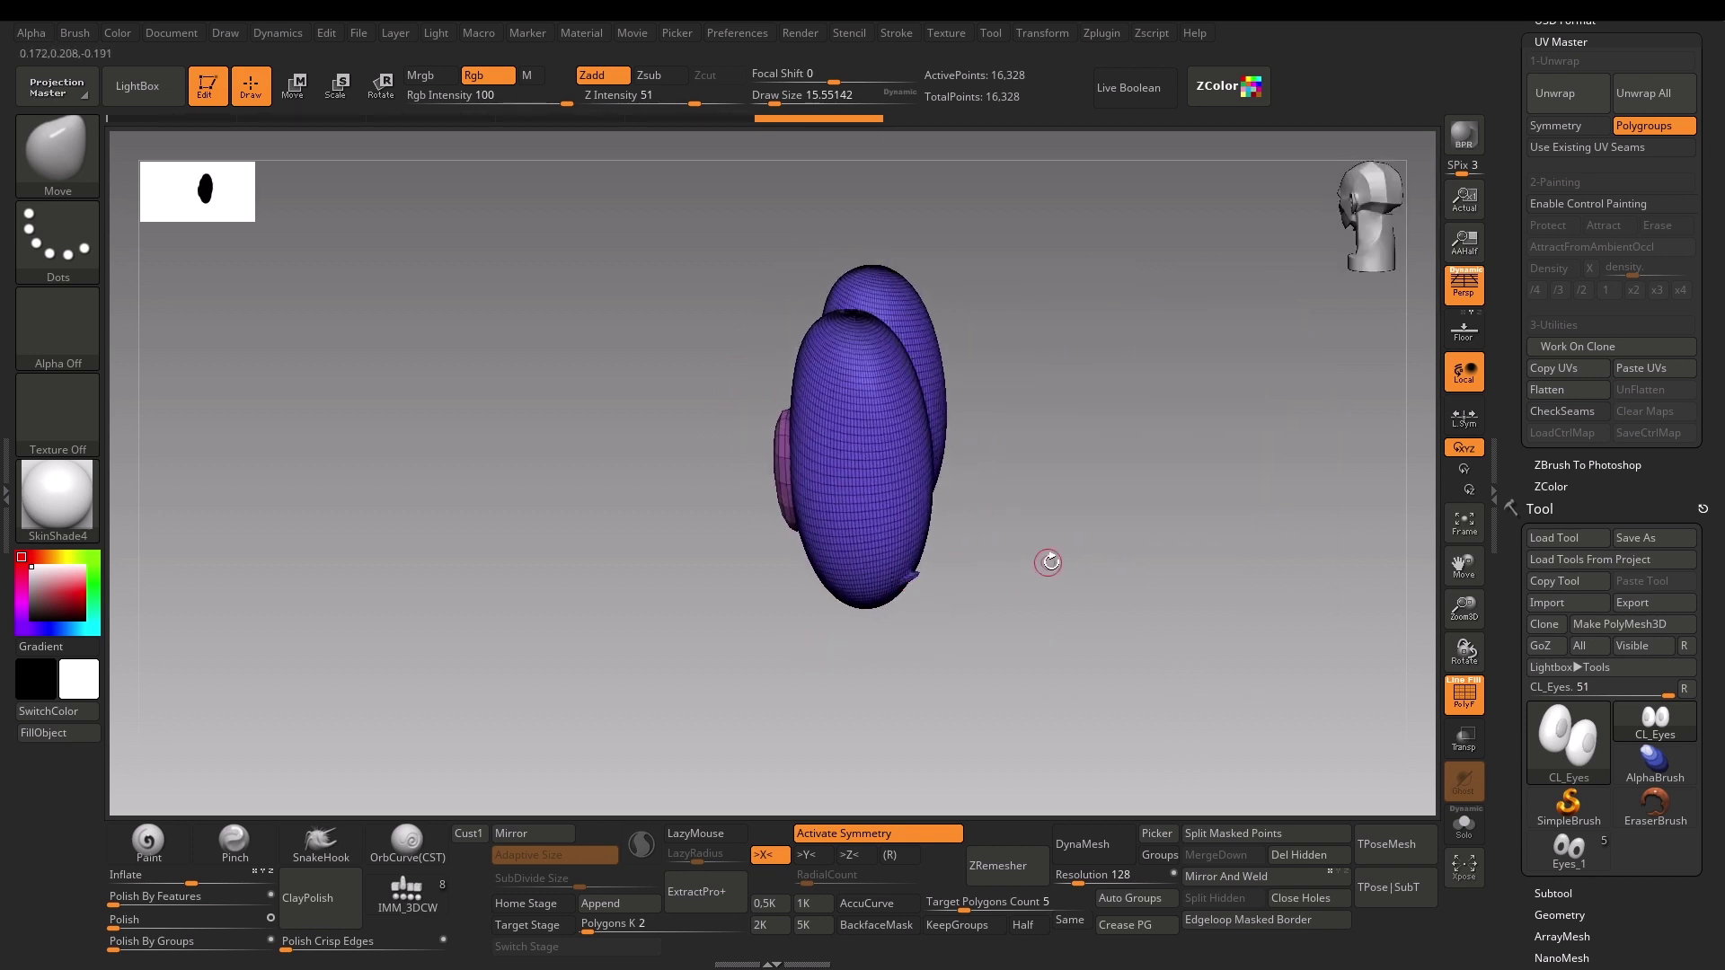
left_click_drag(1090, 577, 947, 569, "shift")
left_click(897, 528, "ctrl+shift")
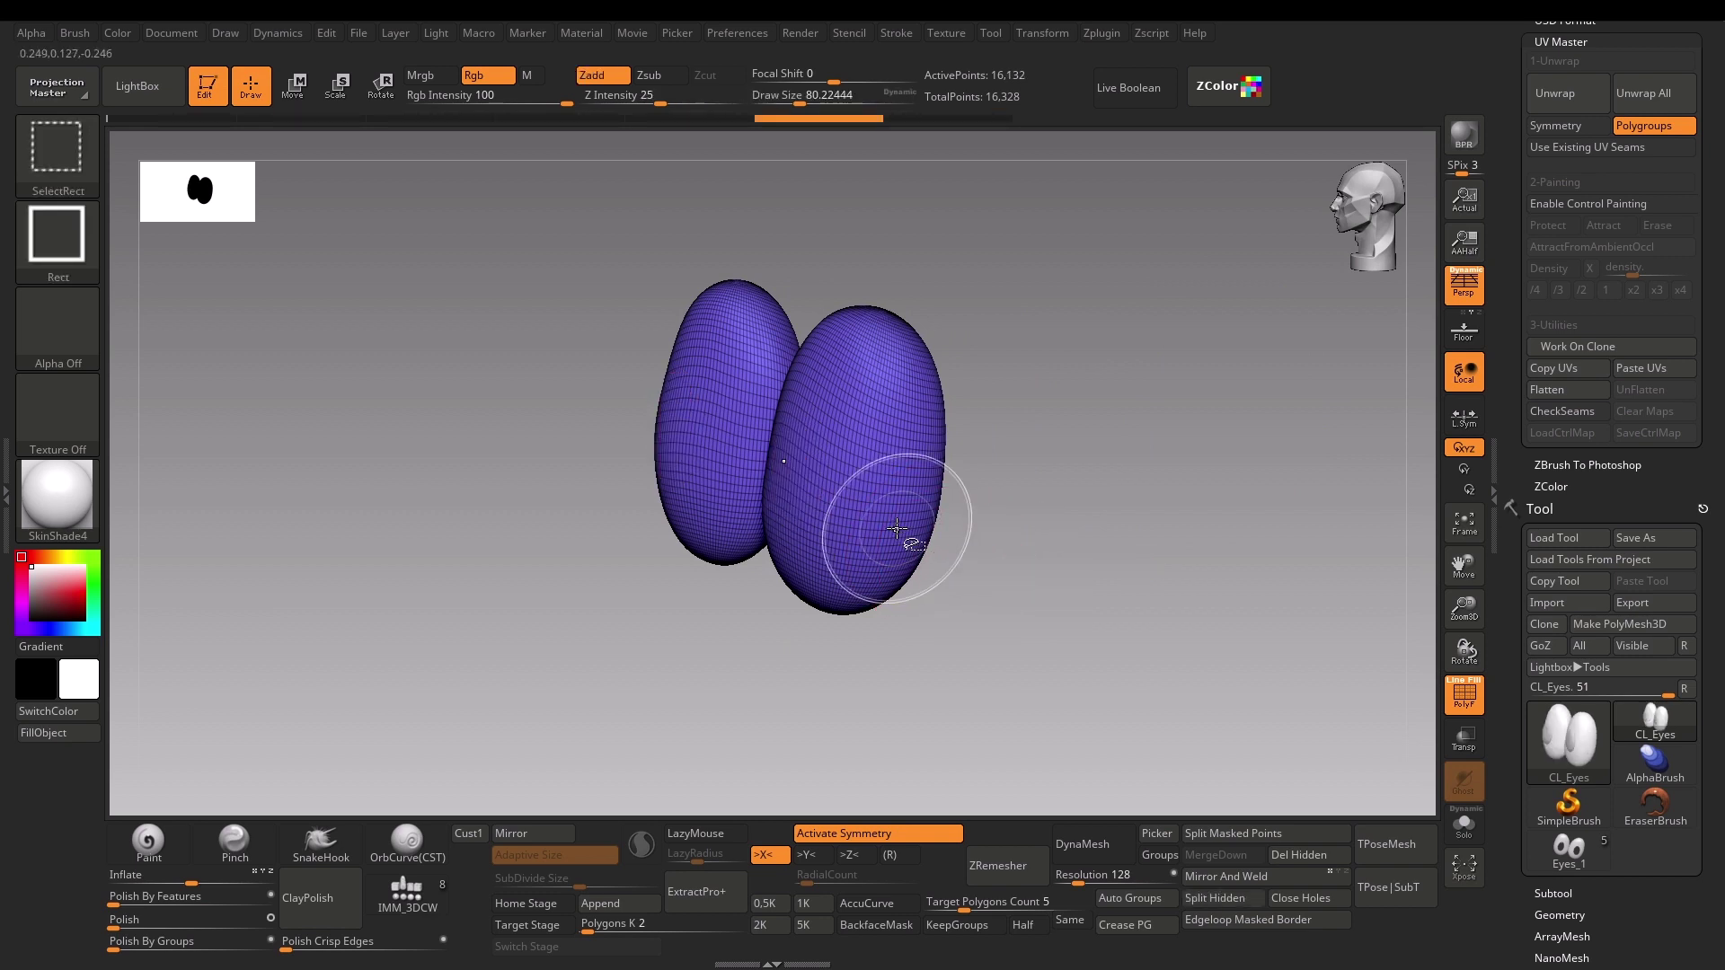
left_click_drag(1111, 551, 1001, 542)
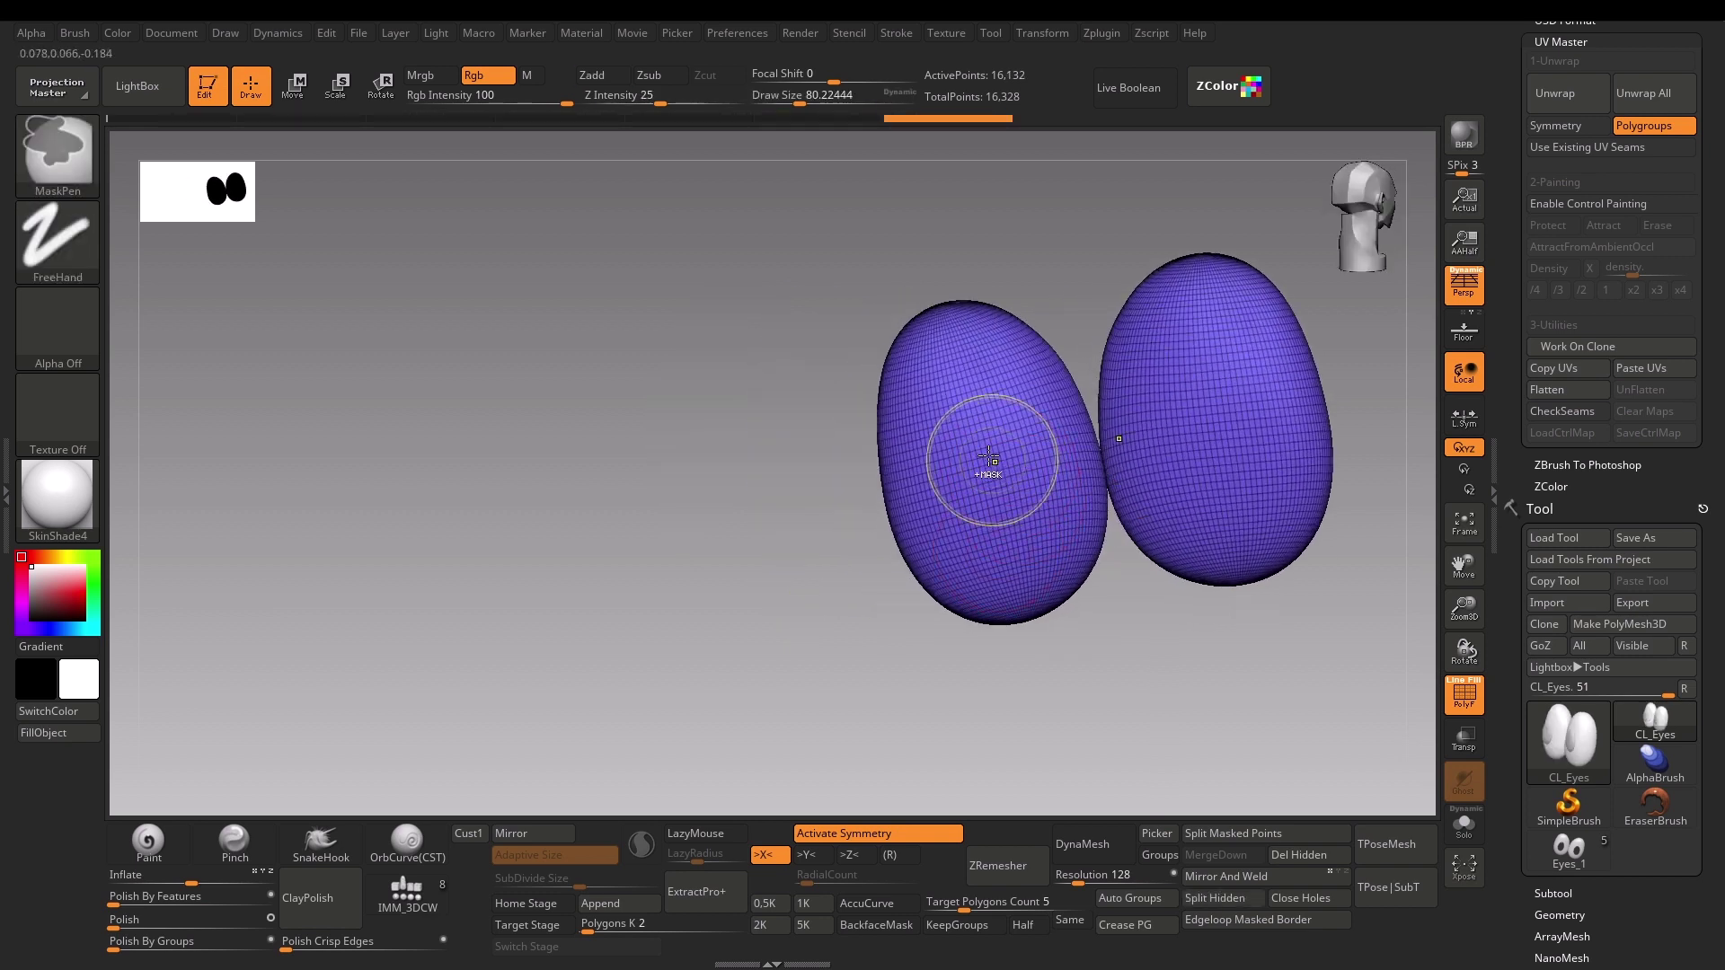
Step: Turn off symmetry, mask the back area of both eyeballs, and assign the masked areas to a new polygroup
mouse_move(989, 457)
left_mouse_down("ctrl")
mouse_move(952, 396)
mouse_move(1033, 497)
mouse_move(975, 476)
left_mouse_up("ctrl")
key("x")
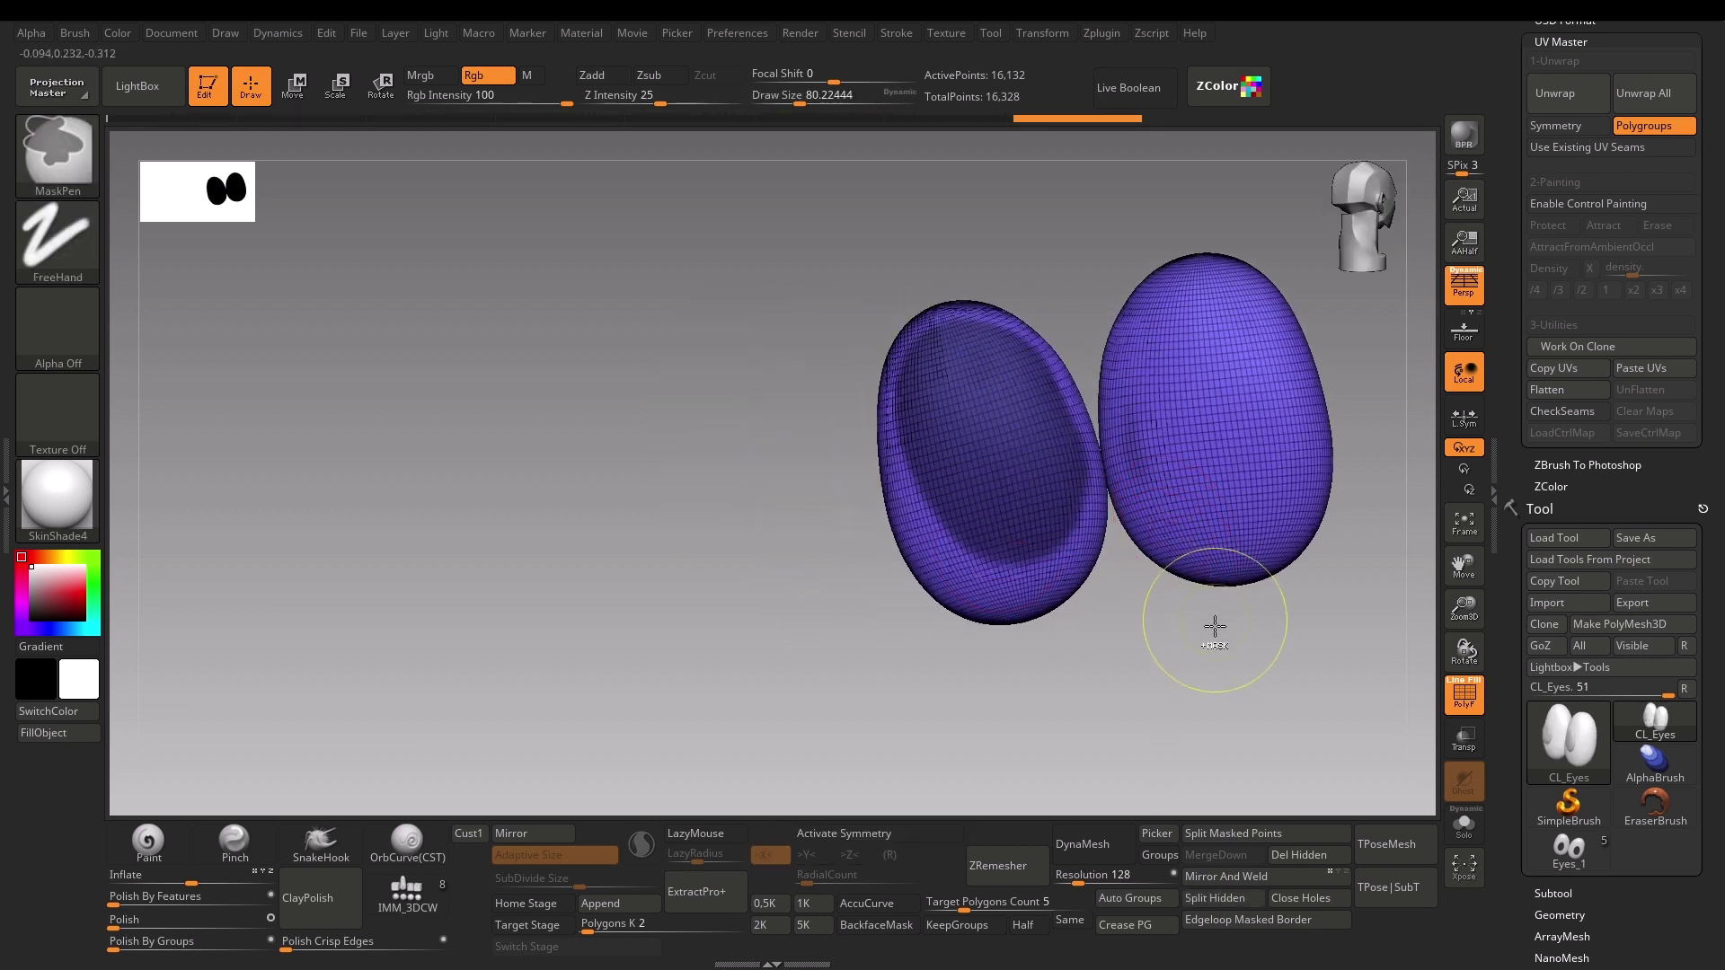
left_click_drag(1215, 626, 1188, 611, "ctrl")
mouse_move(979, 477)
left_mouse_down("ctrl")
mouse_move(943, 400)
mouse_move(1021, 516)
mouse_move(956, 408)
mouse_move(1033, 500)
left_mouse_up("ctrl")
mouse_move(1220, 366)
left_mouse_down("ctrl")
mouse_move(1194, 407)
mouse_move(1256, 403)
mouse_move(1192, 481)
mouse_move(1201, 331)
mouse_move(1229, 482)
mouse_move(1248, 471)
left_mouse_up("ctrl")
mouse_move(1139, 746)
left_mouse_down()
mouse_move(1112, 747)
mouse_move(1138, 729)
mouse_move(1117, 751)
left_mouse_up()
key("ctrl+w")
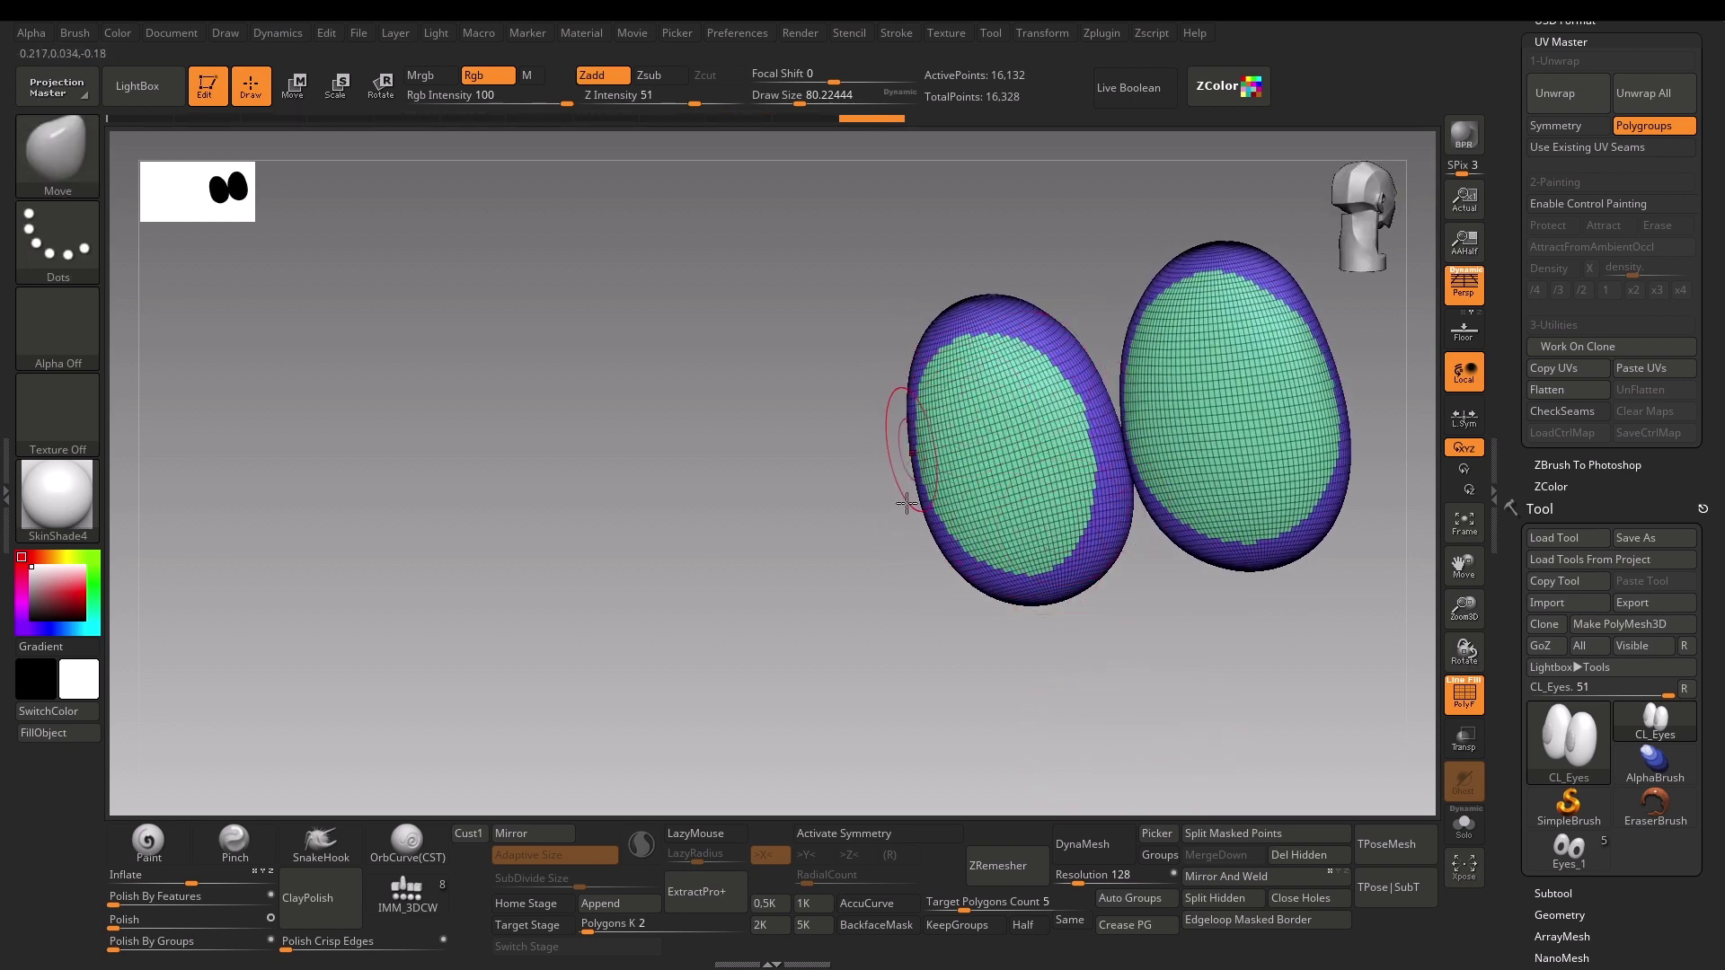
Step: Unhide the complete eyes and isolate the pupils' polygroup, with the backs of the pupils in view
left_click_drag(752, 617, 833, 605)
key("ctrl+shift")
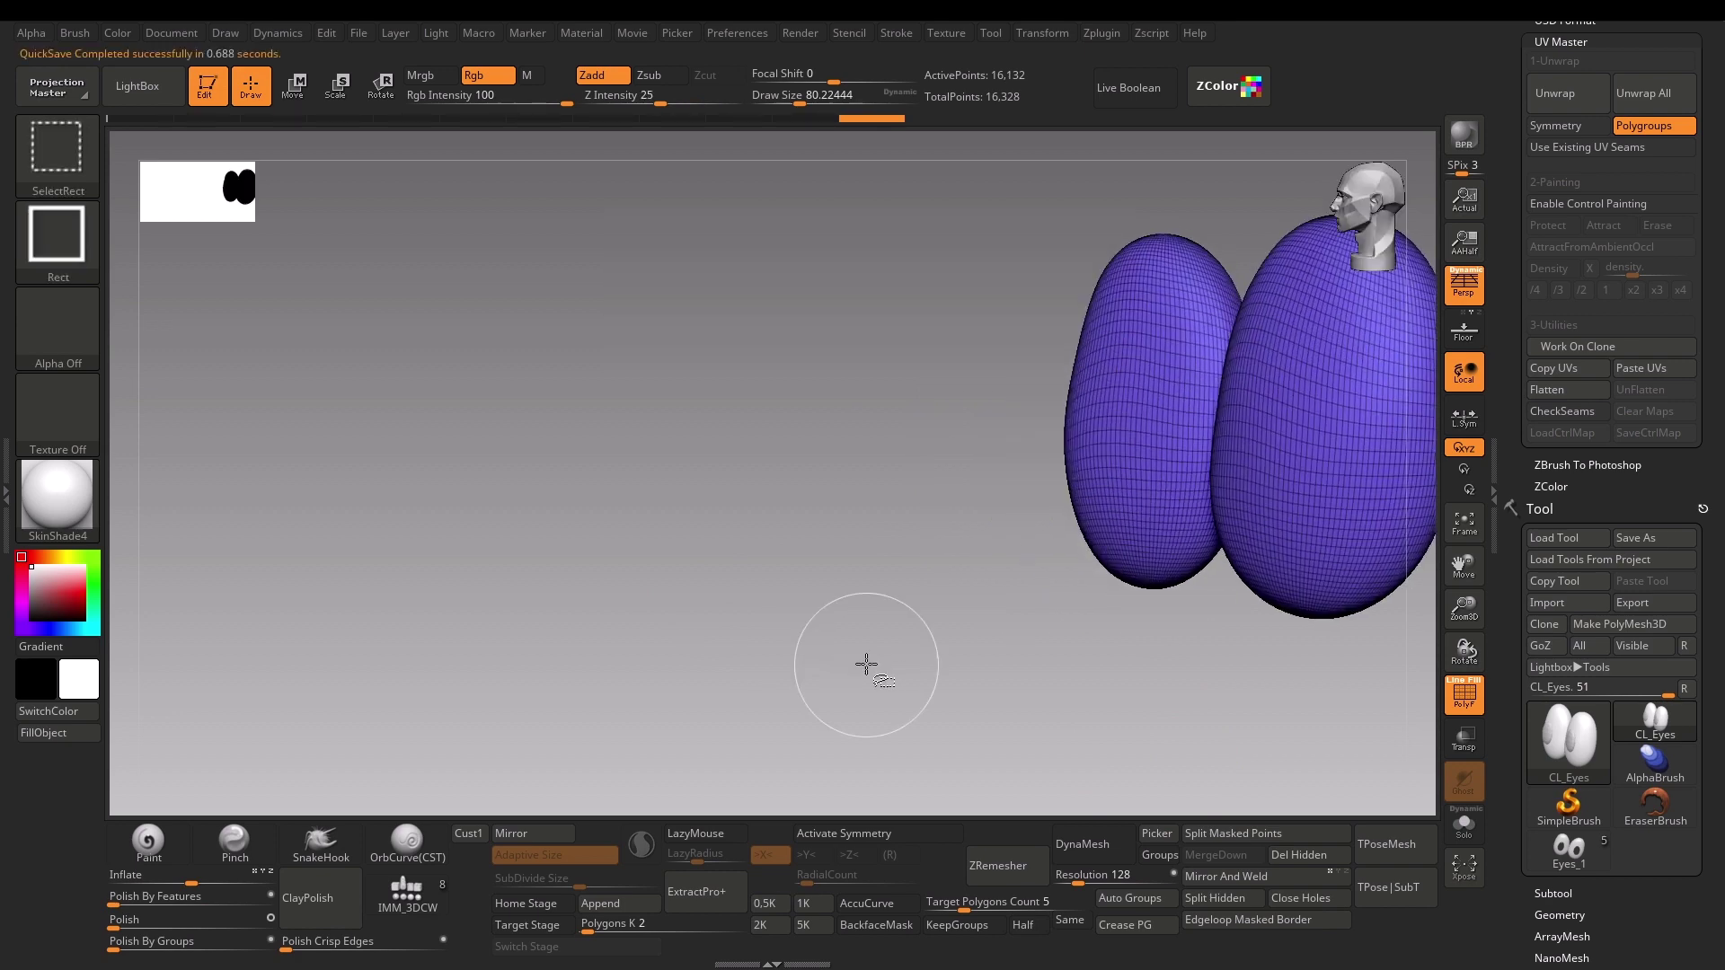
key("ctrl")
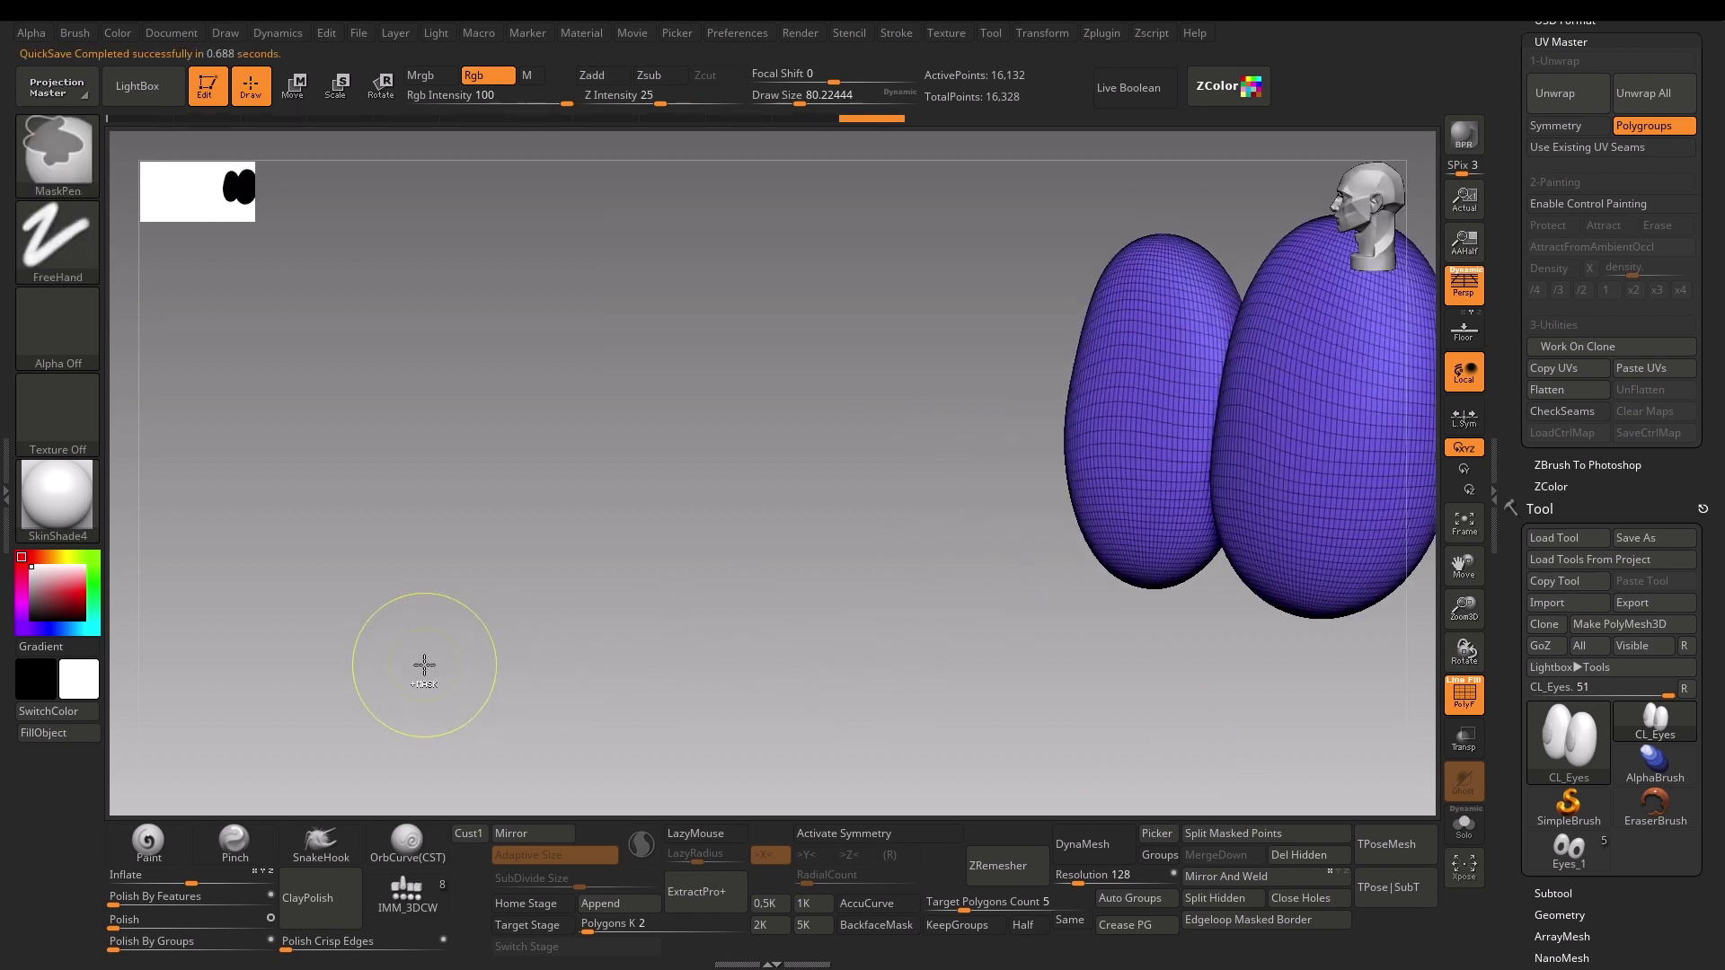
left_click(425, 665, "ctrl+shift")
left_click_drag(604, 663, 1083, 564)
left_click_drag(1060, 719, 647, 755, "alt")
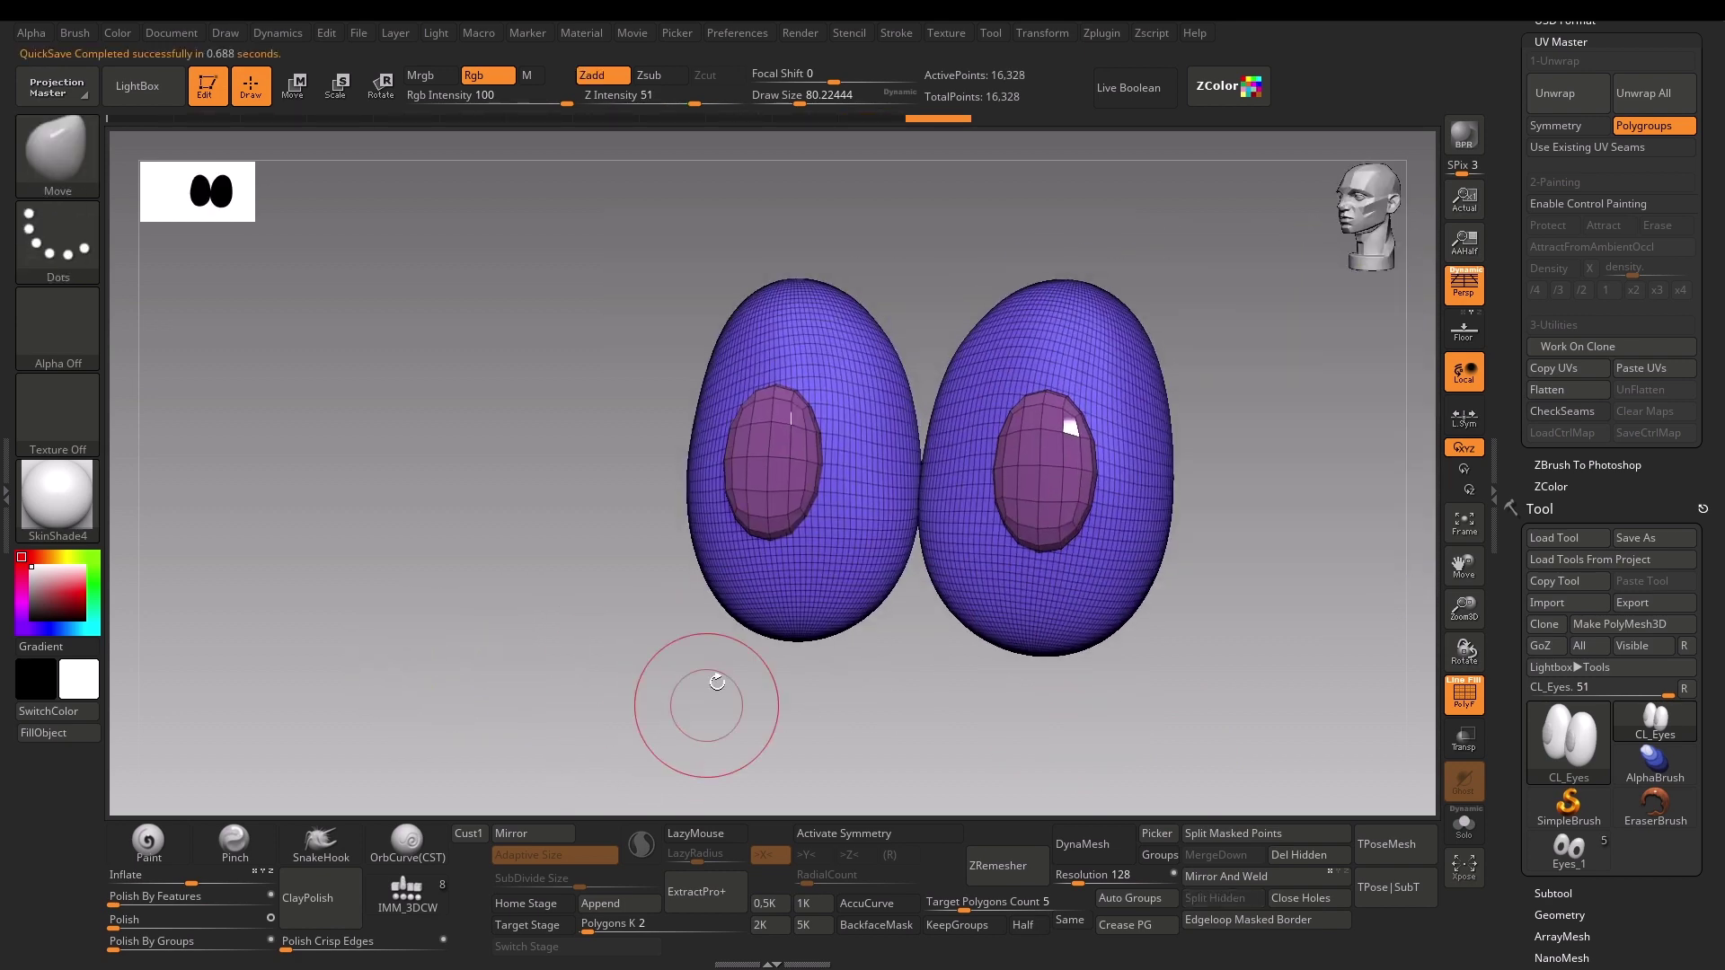
left_click(770, 463, "ctrl+shift")
left_click_drag(863, 584, 766, 608)
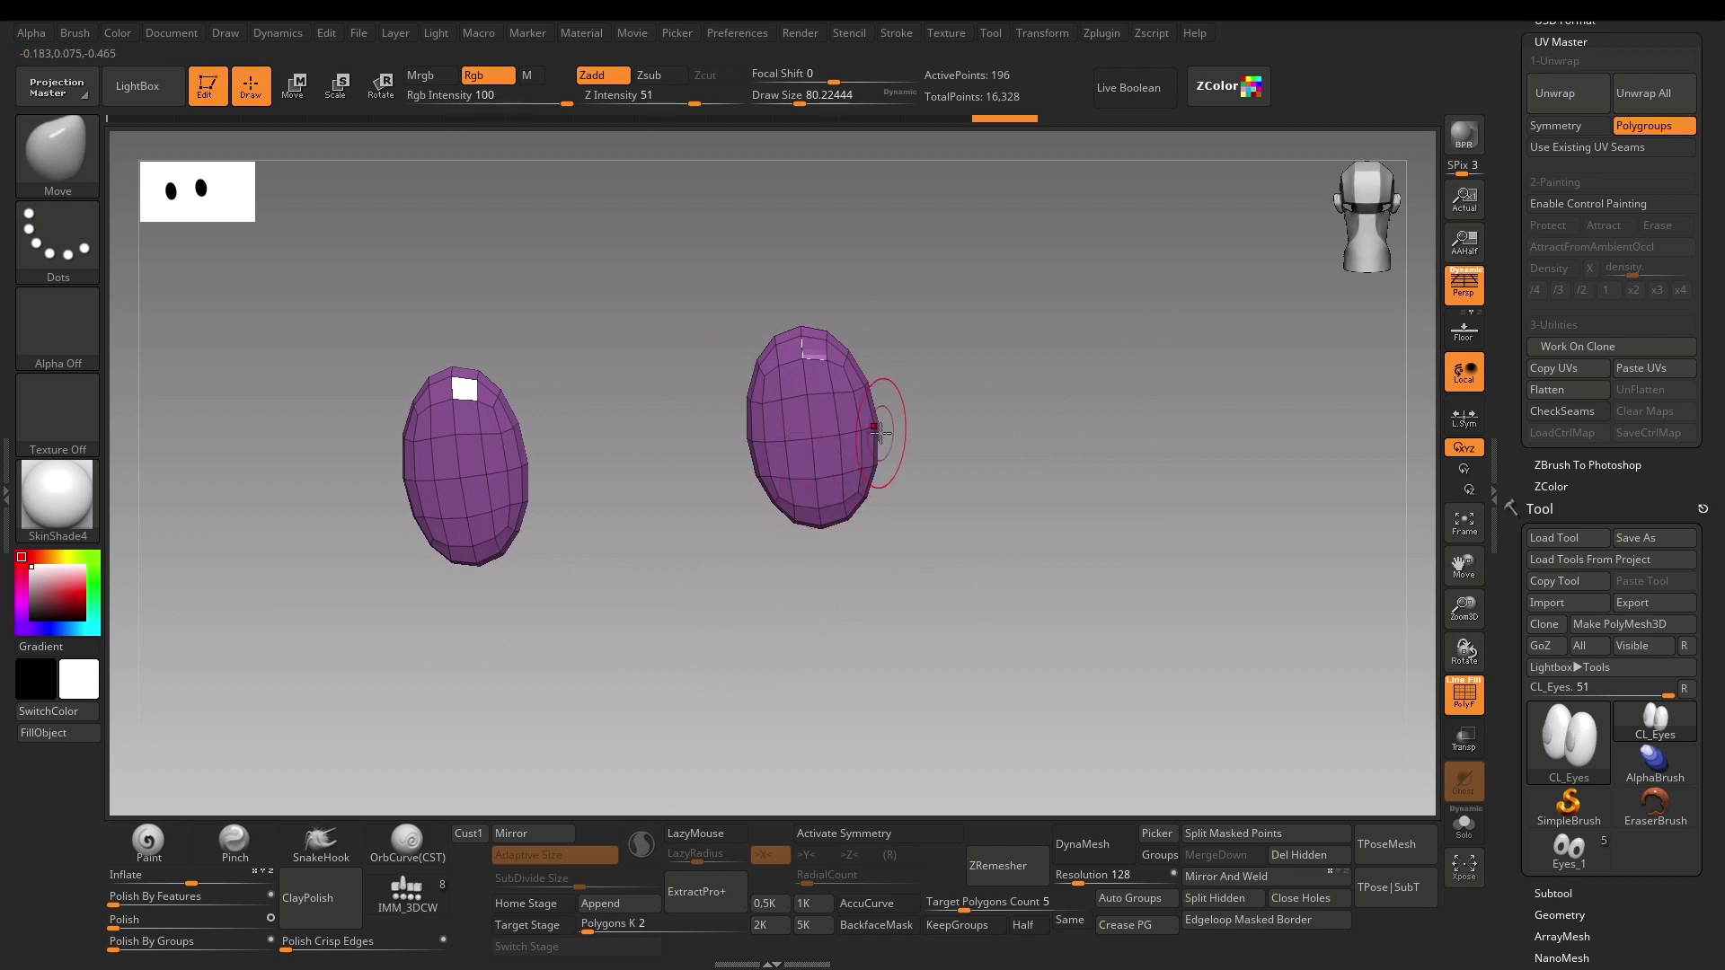
left_click_drag(817, 624, 546, 442)
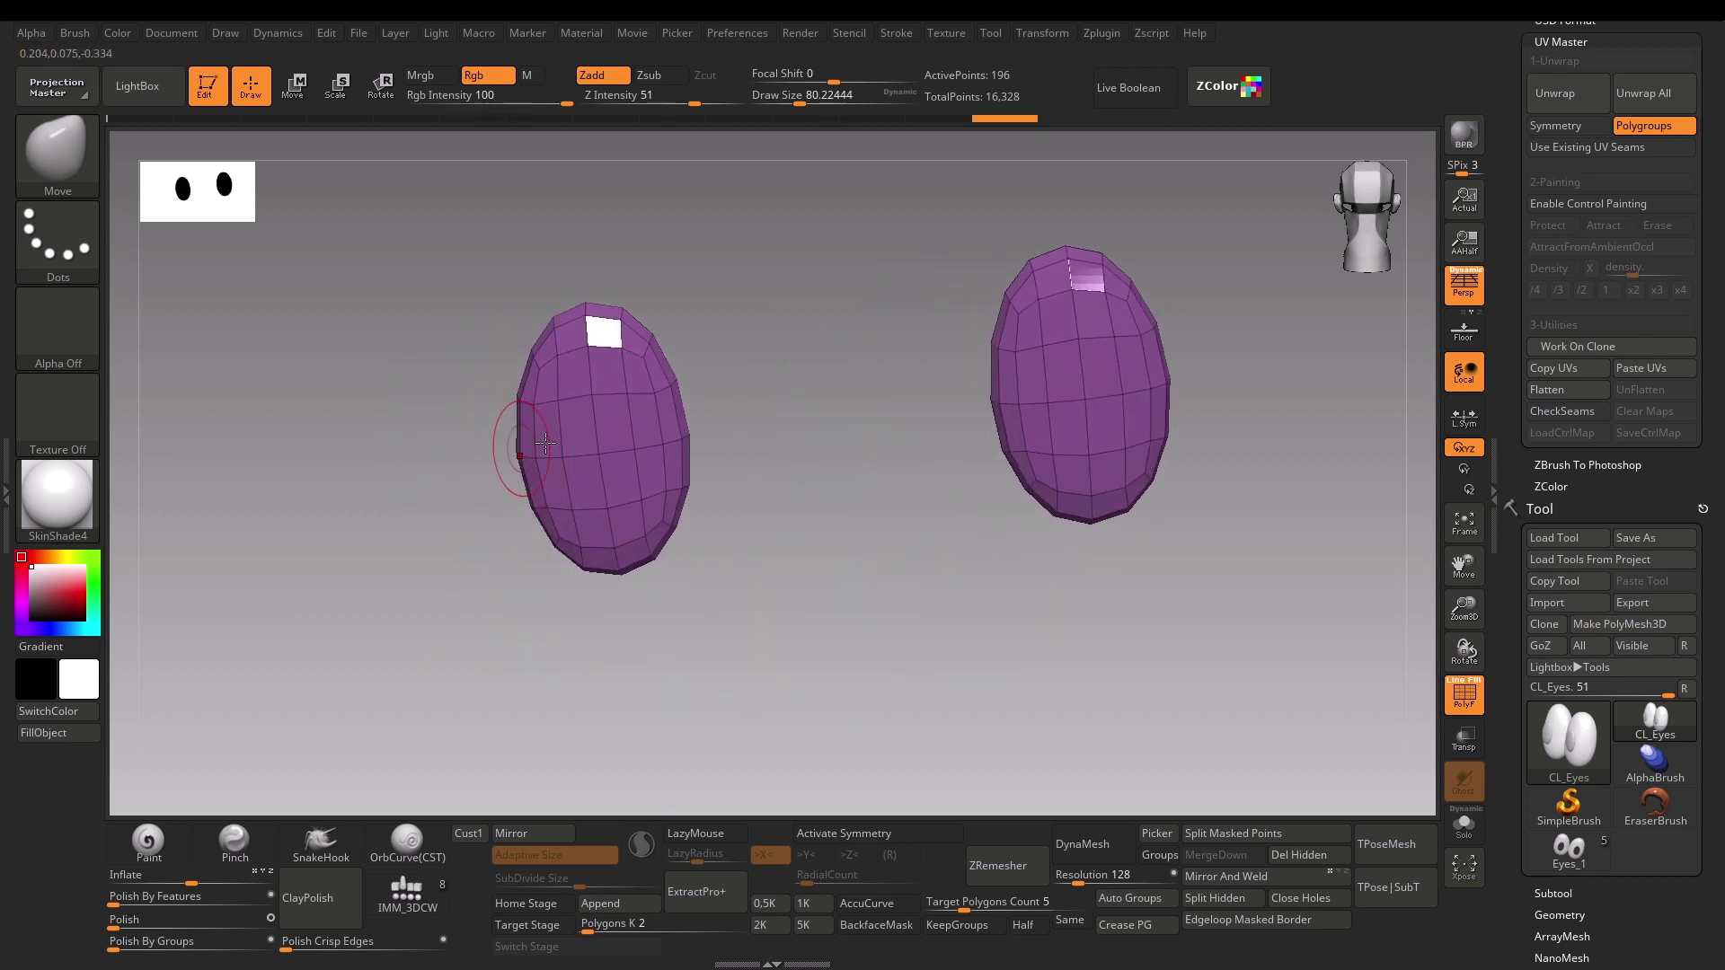
Step: Switch to the ZModeler brush, skip its Dynamic Draw Size note until next restart, and undo the stray edge edit on one pupil
left_click(598, 484)
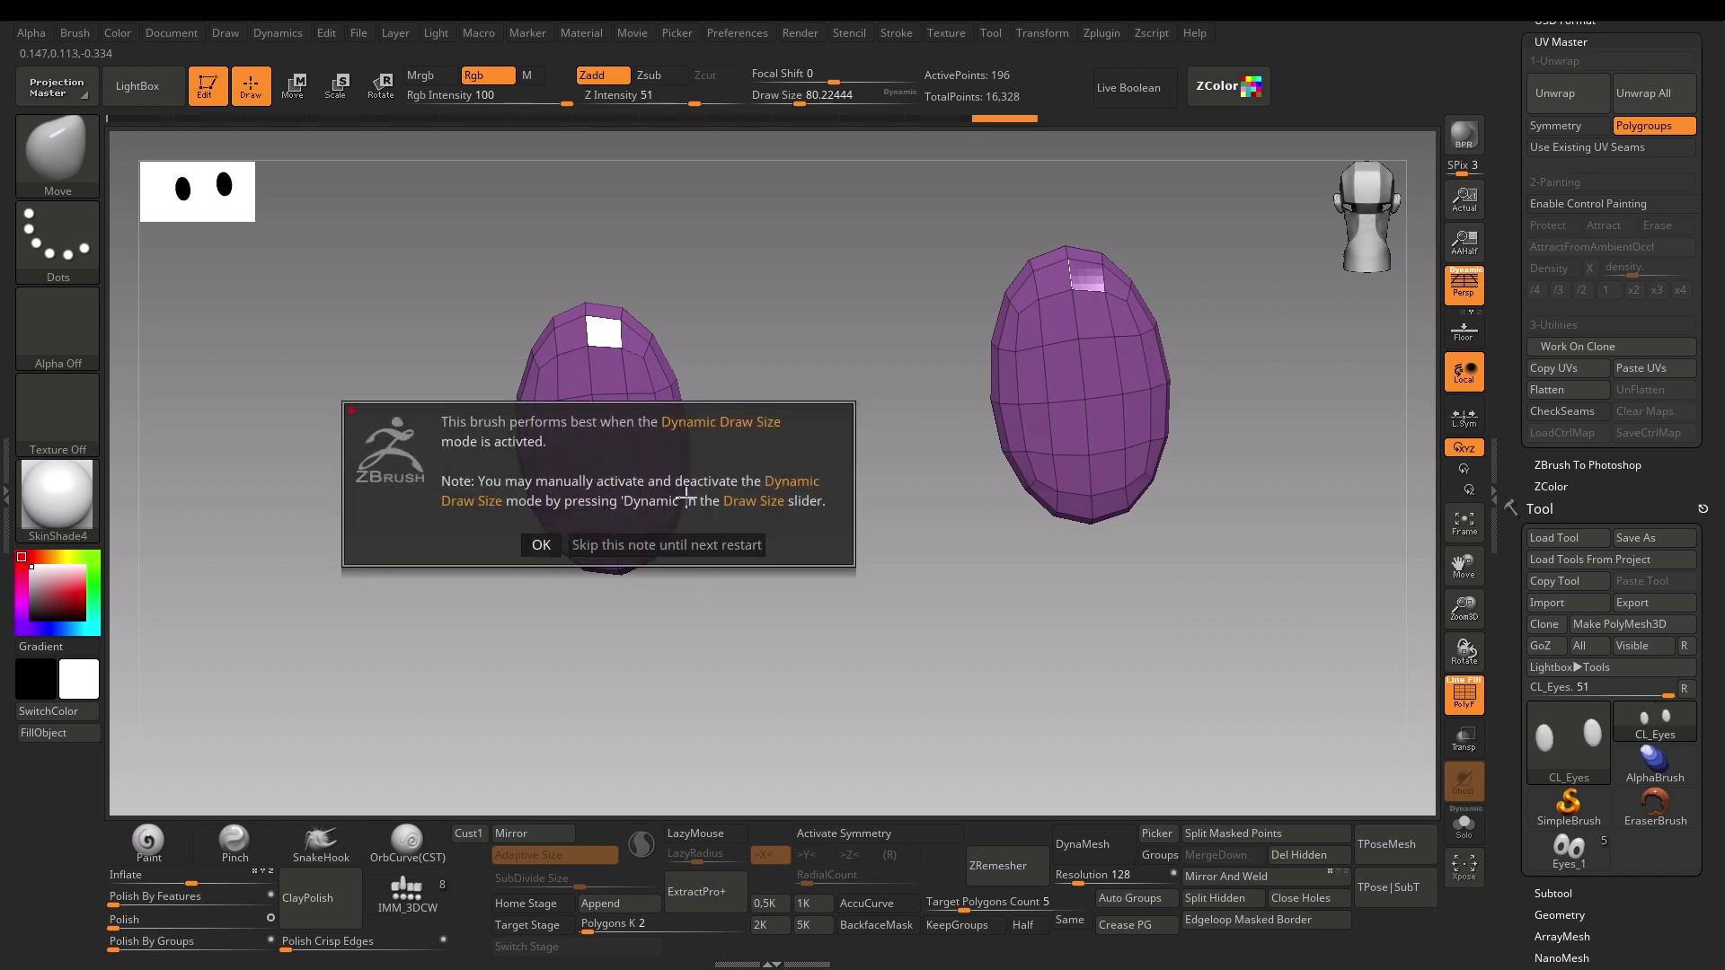
left_click(693, 549)
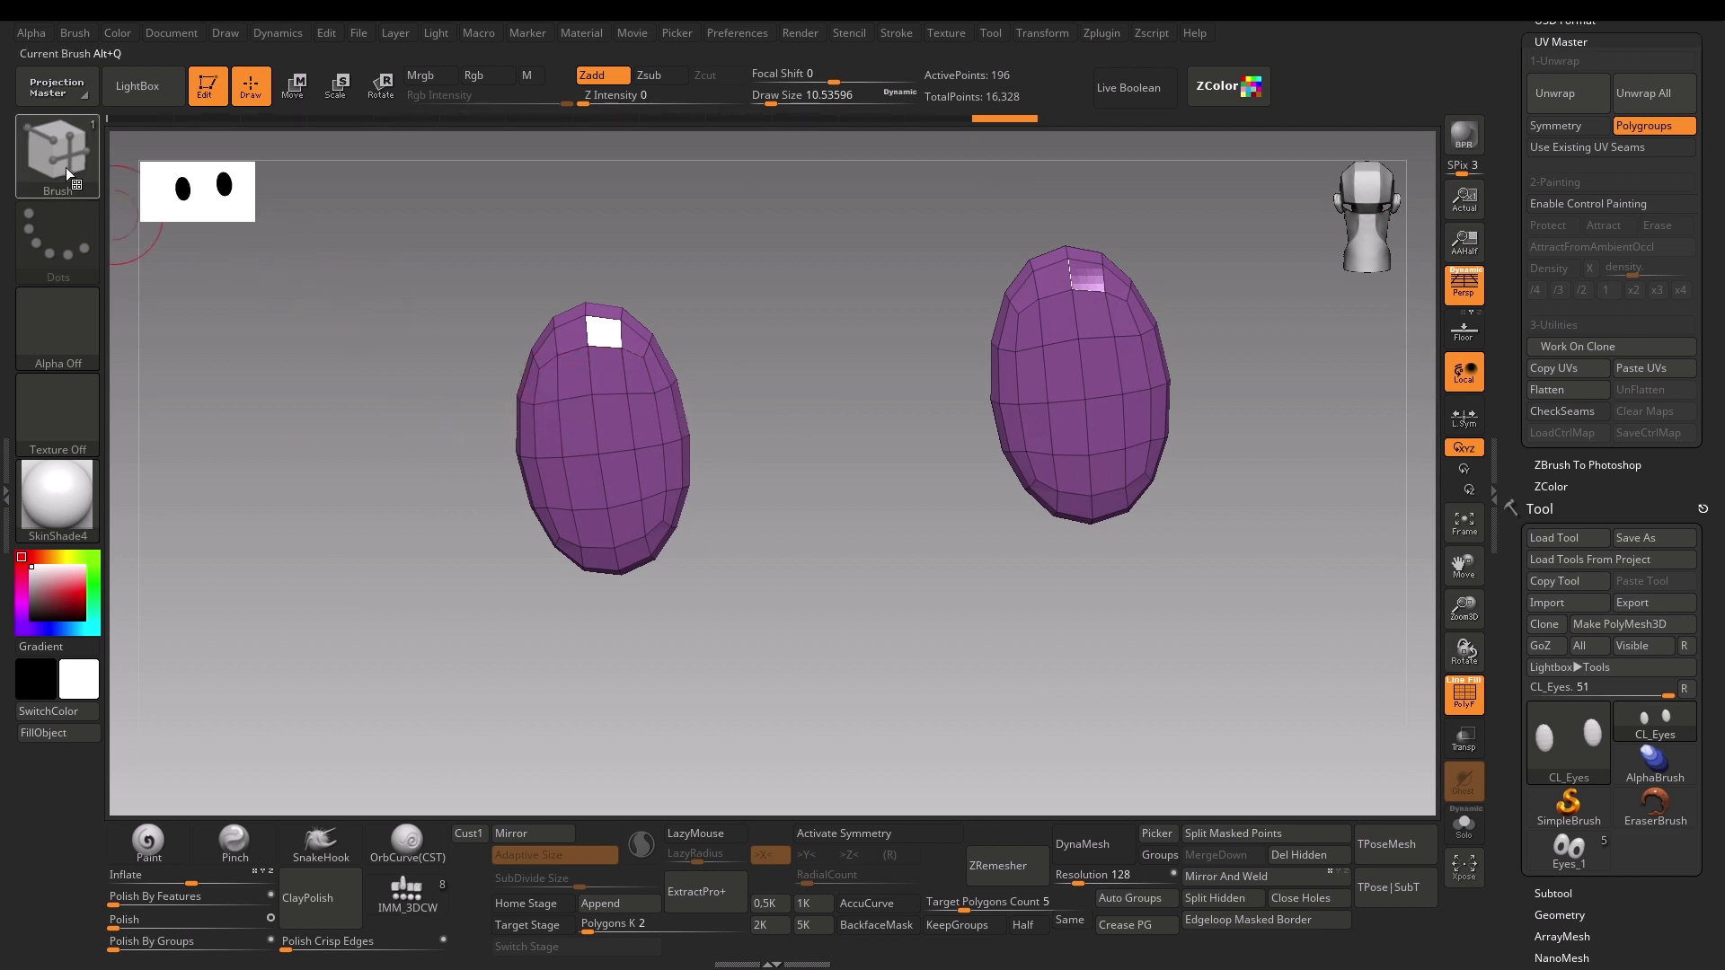
left_click(558, 385, "alt")
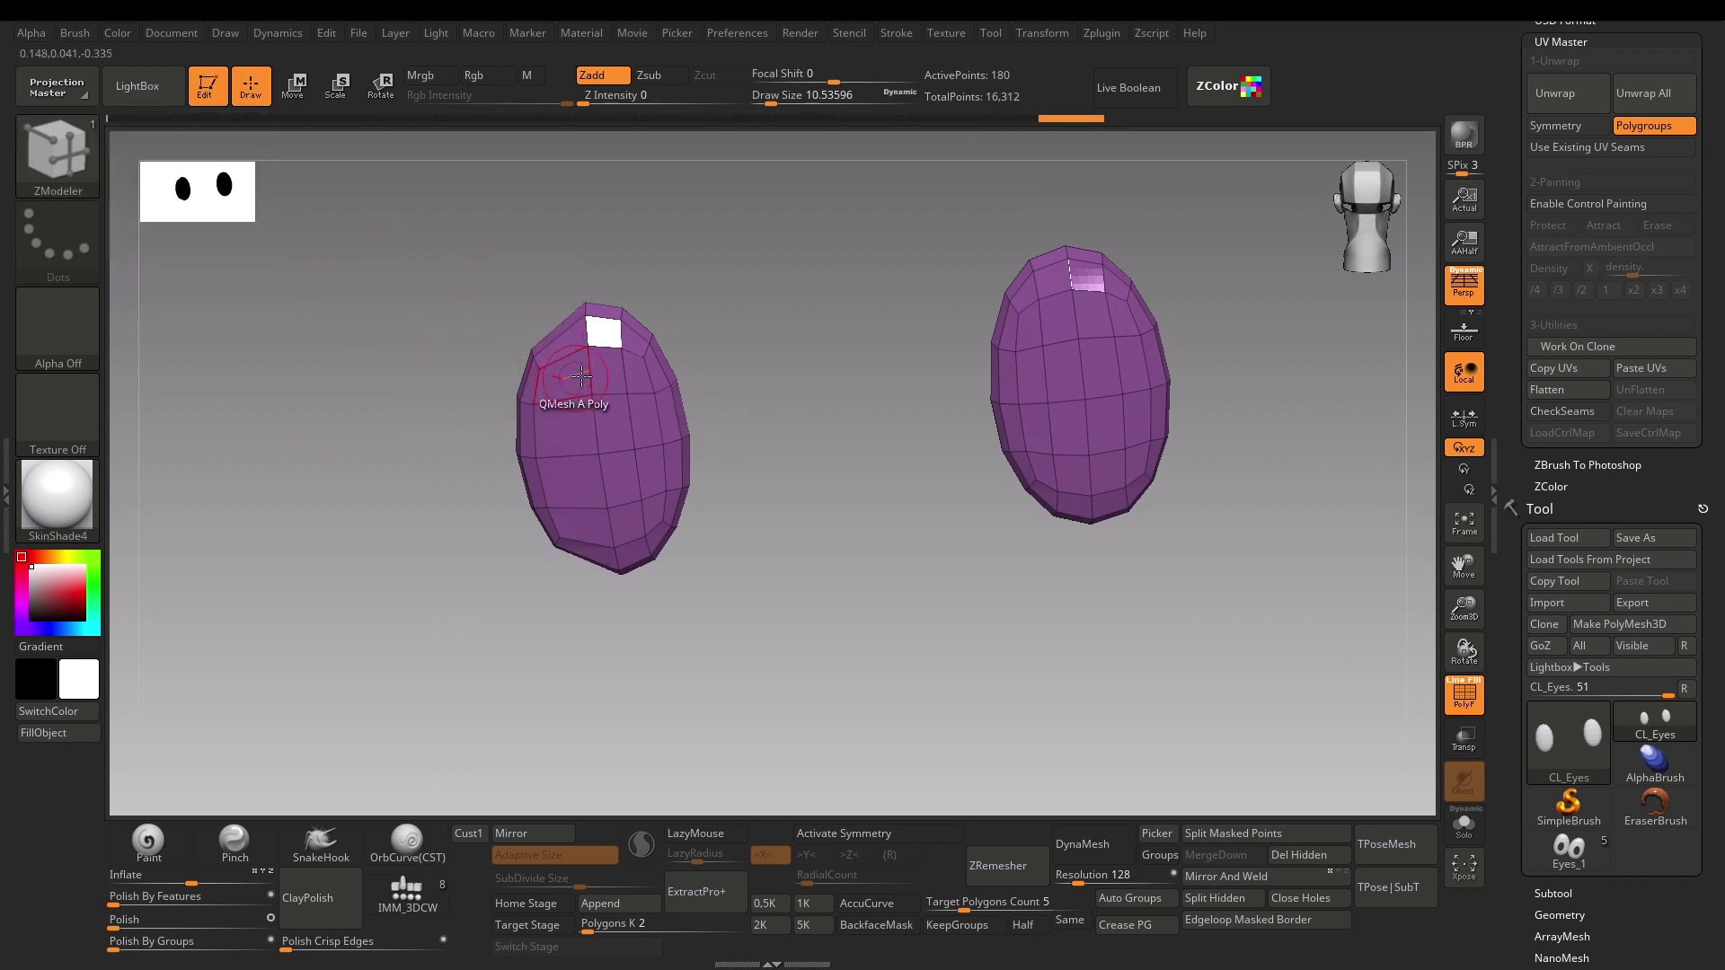
key("ctrl+z")
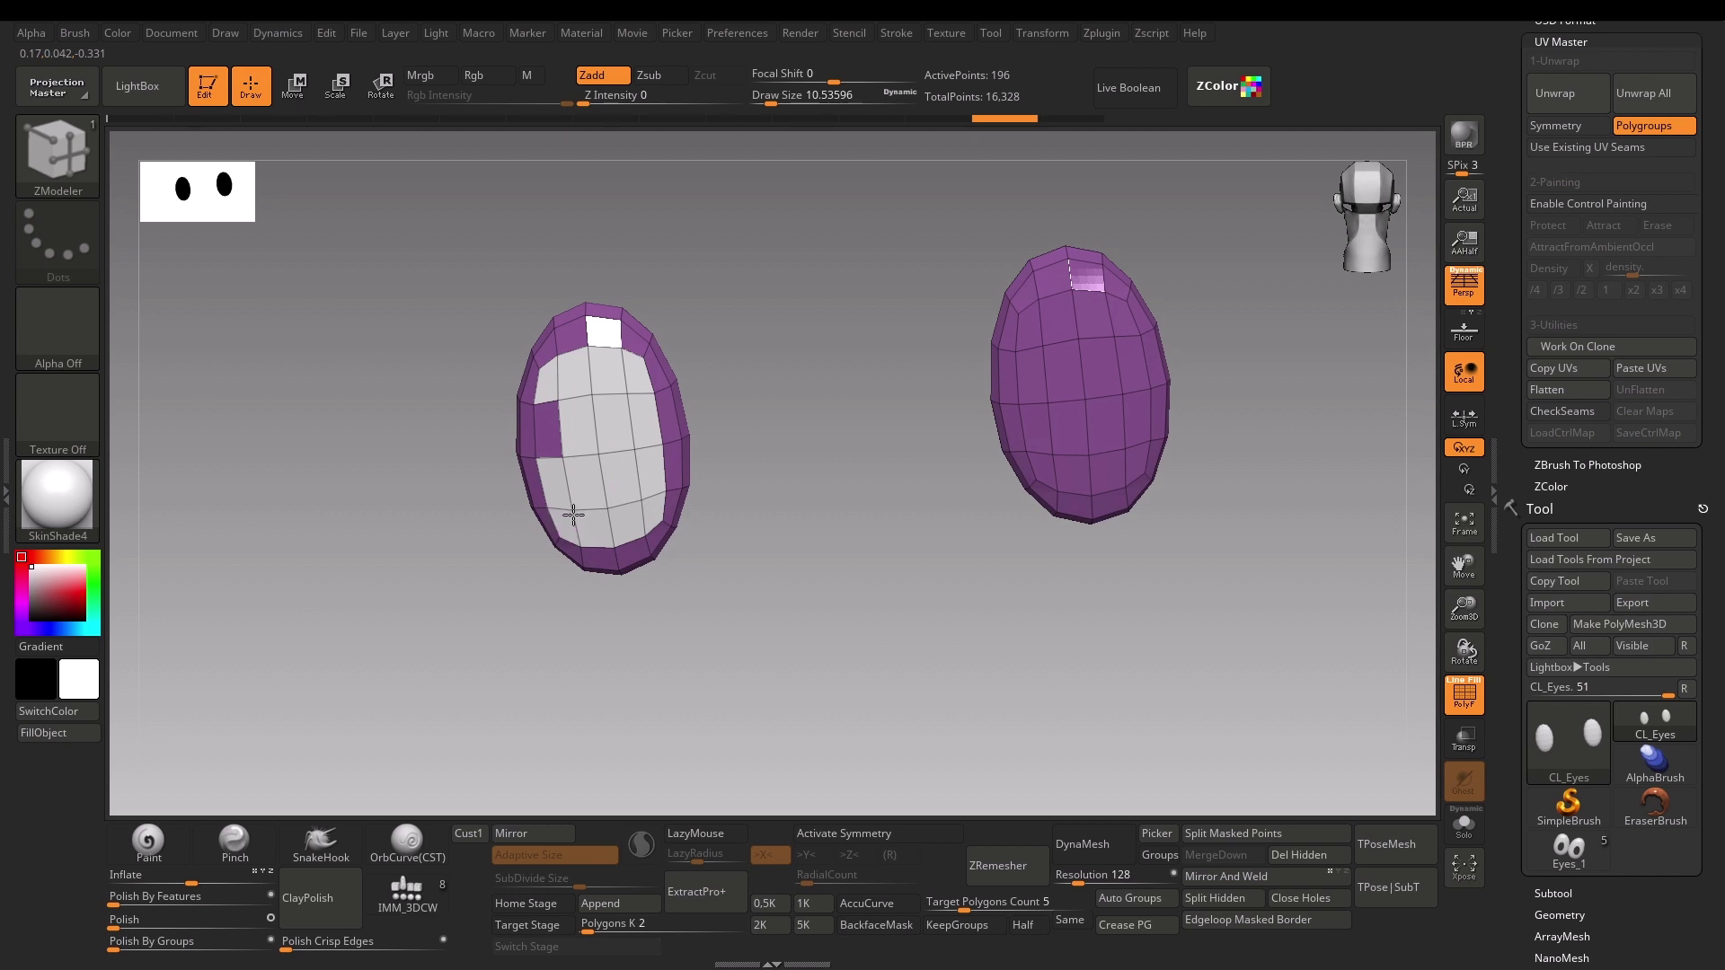
Step: Mark the inner polygons on the back of both pupils as a temporary polygroup, leaving the outer rim unmarked
left_click_drag(549, 435, 564, 433, "alt")
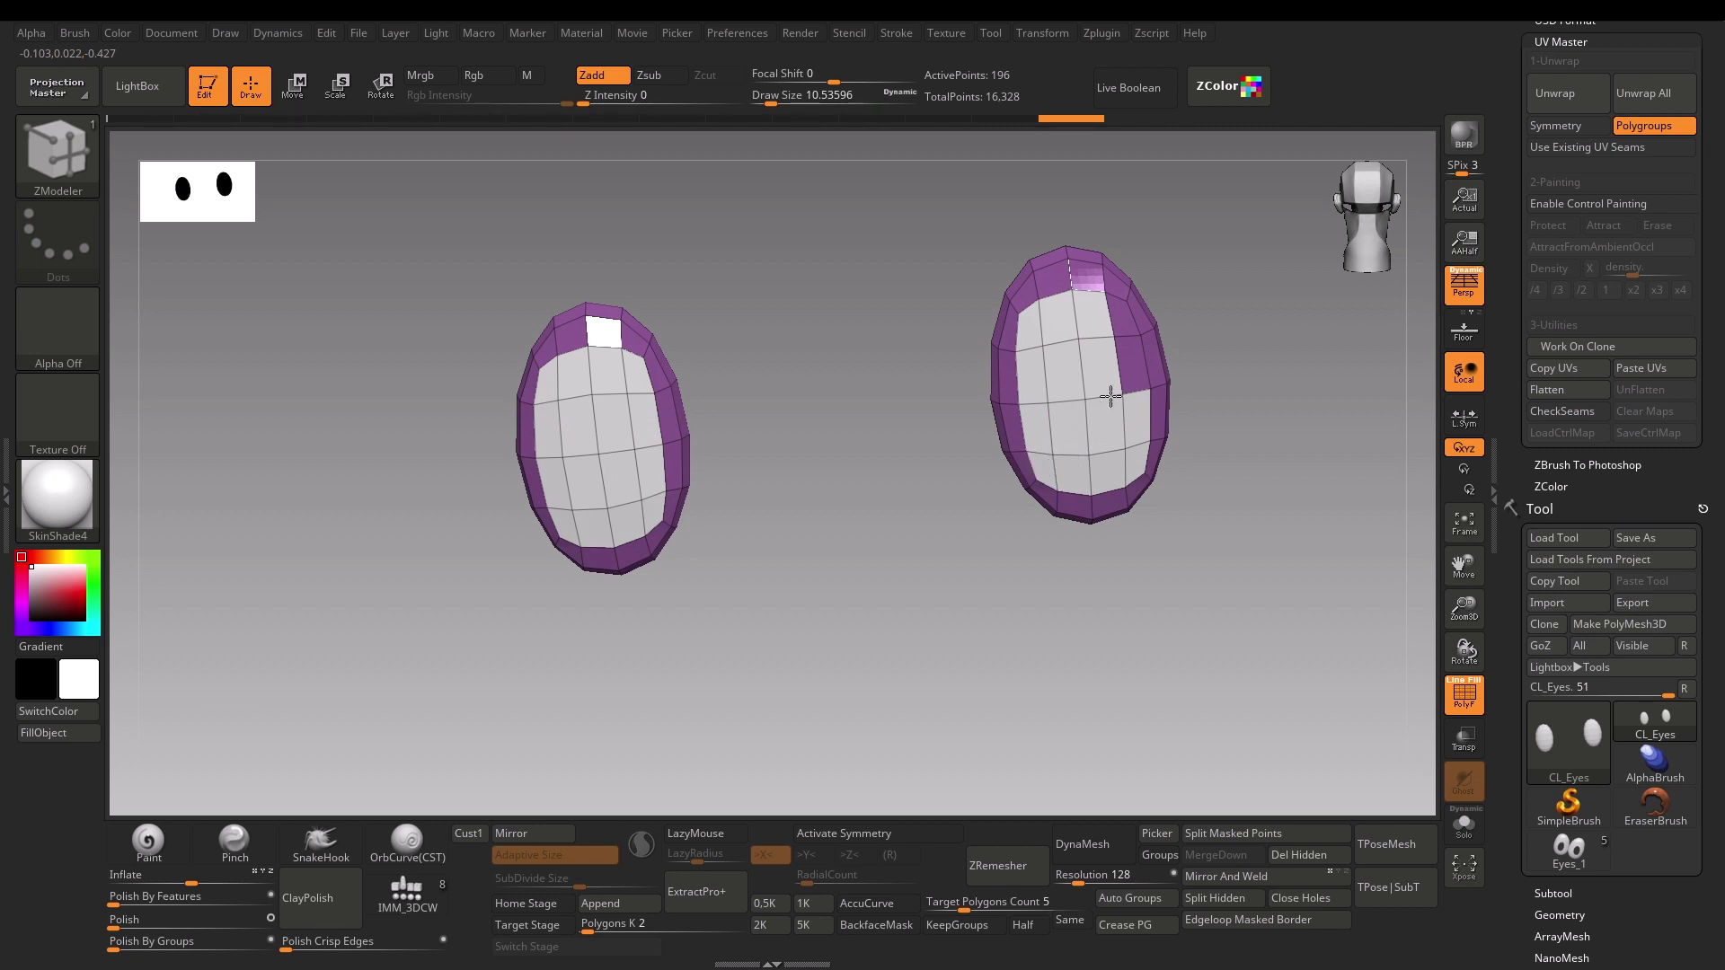
left_click(1122, 362)
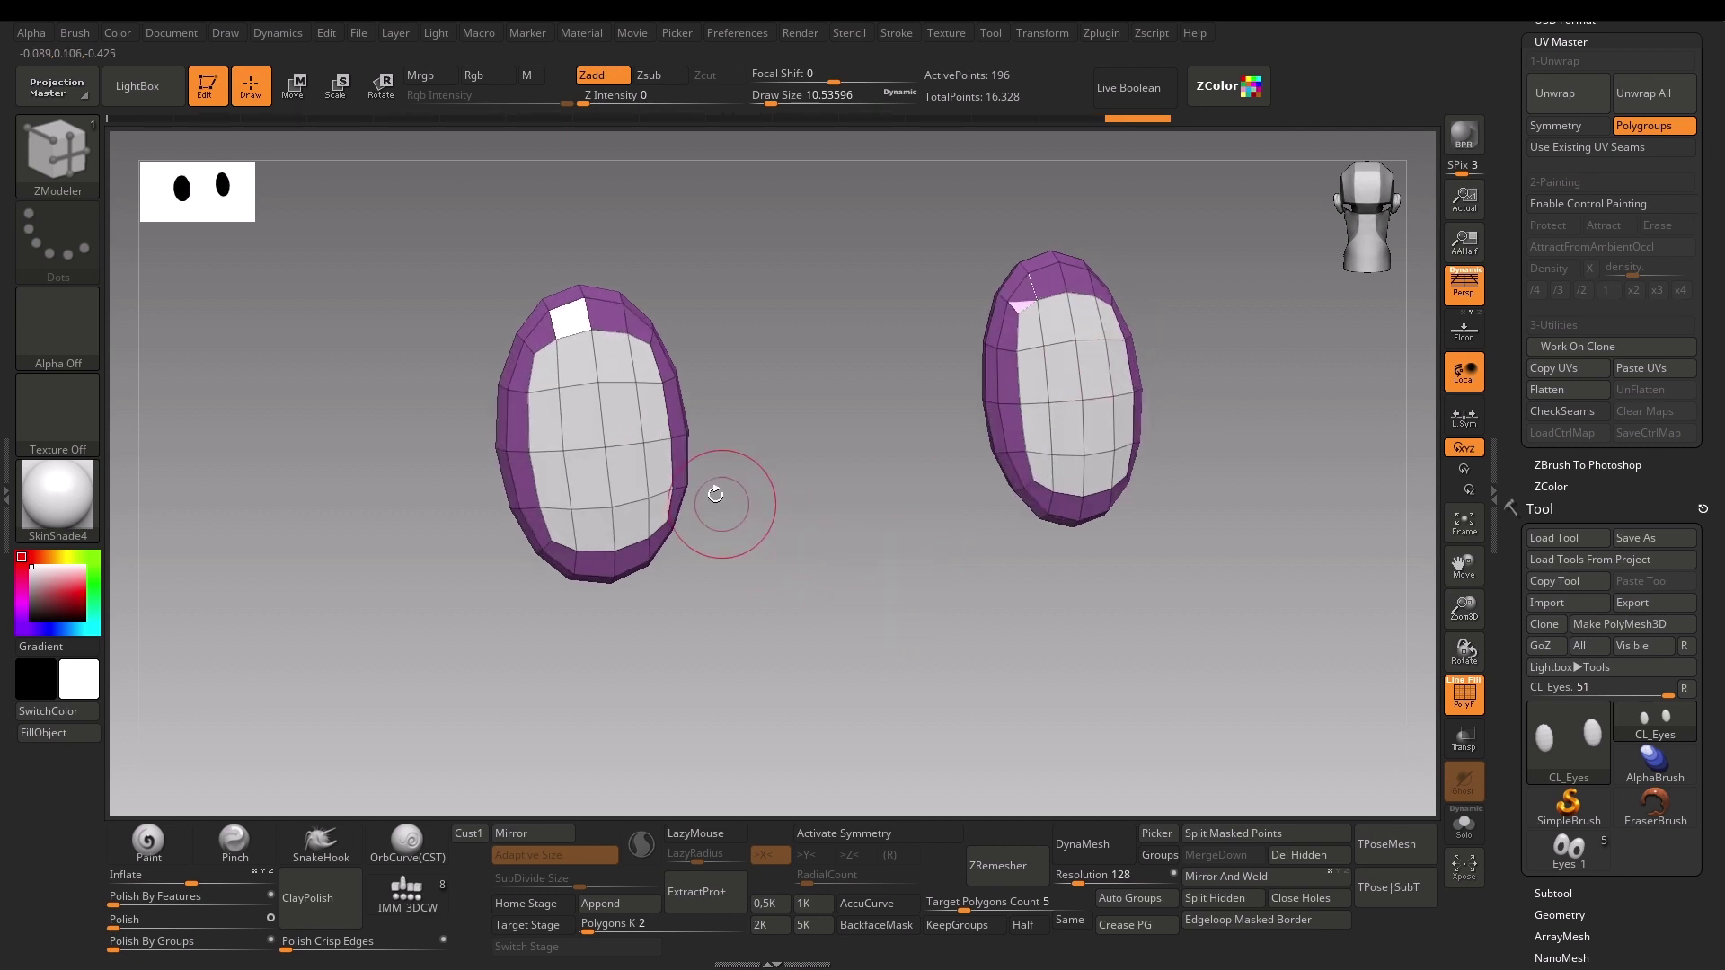
left_click_drag(769, 395, 786, 398)
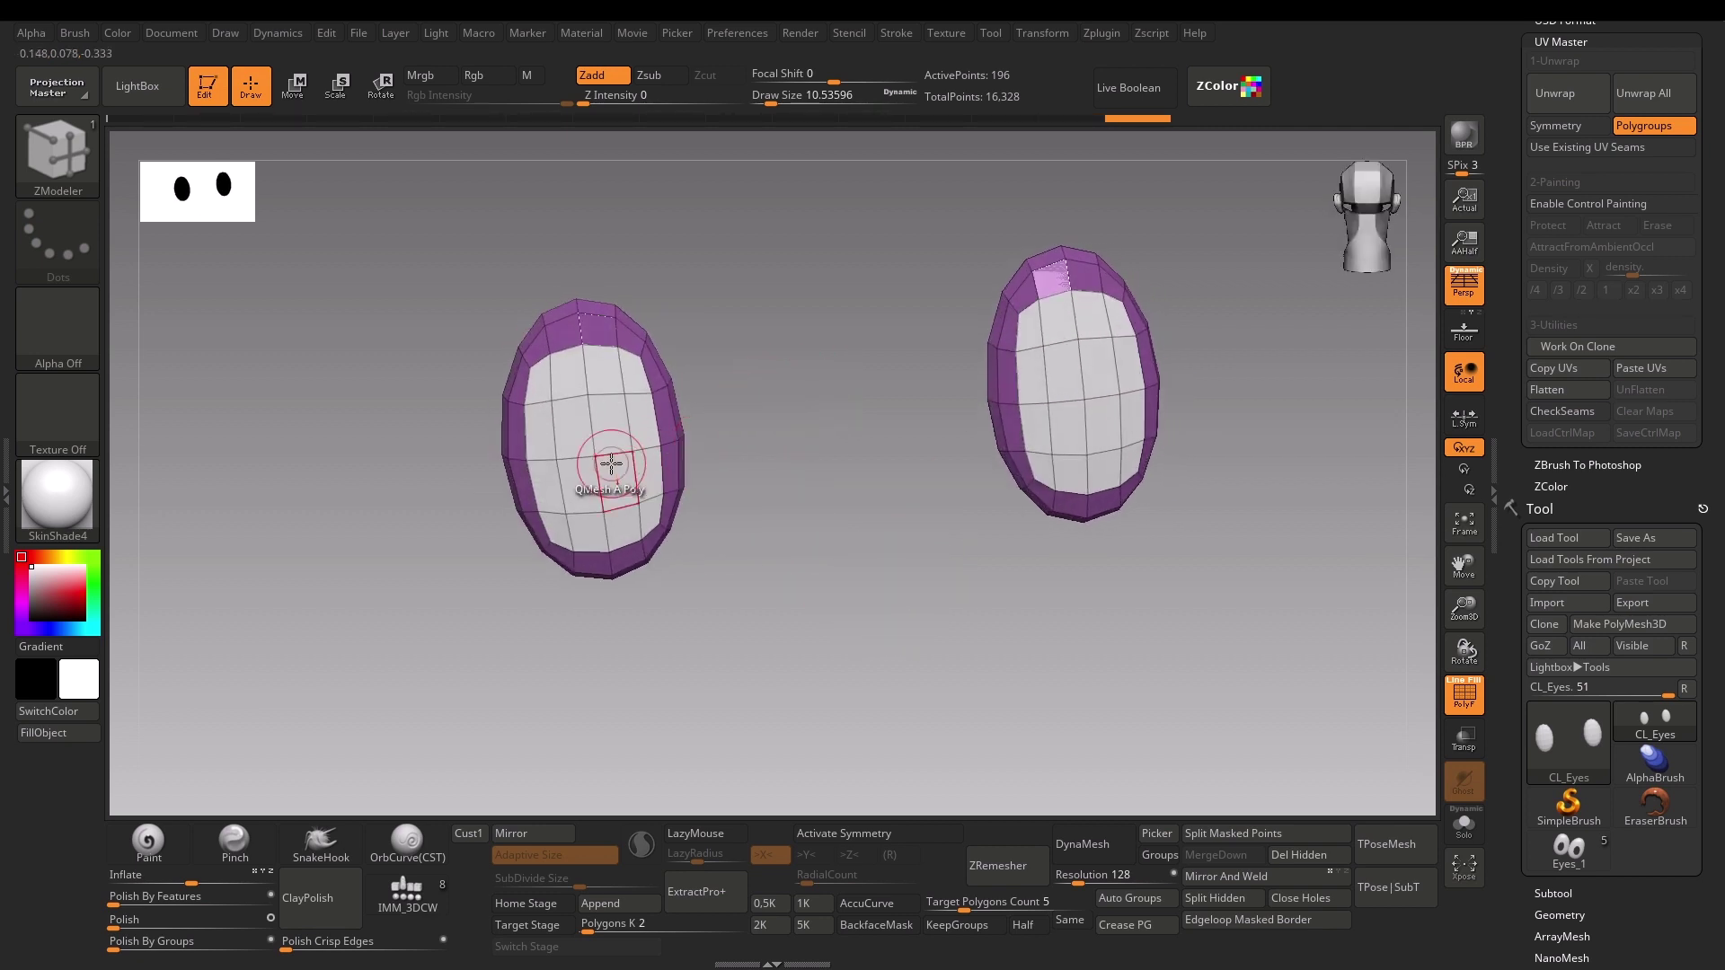
key("ctrl+shift")
left_click_drag(616, 736, 782, 726)
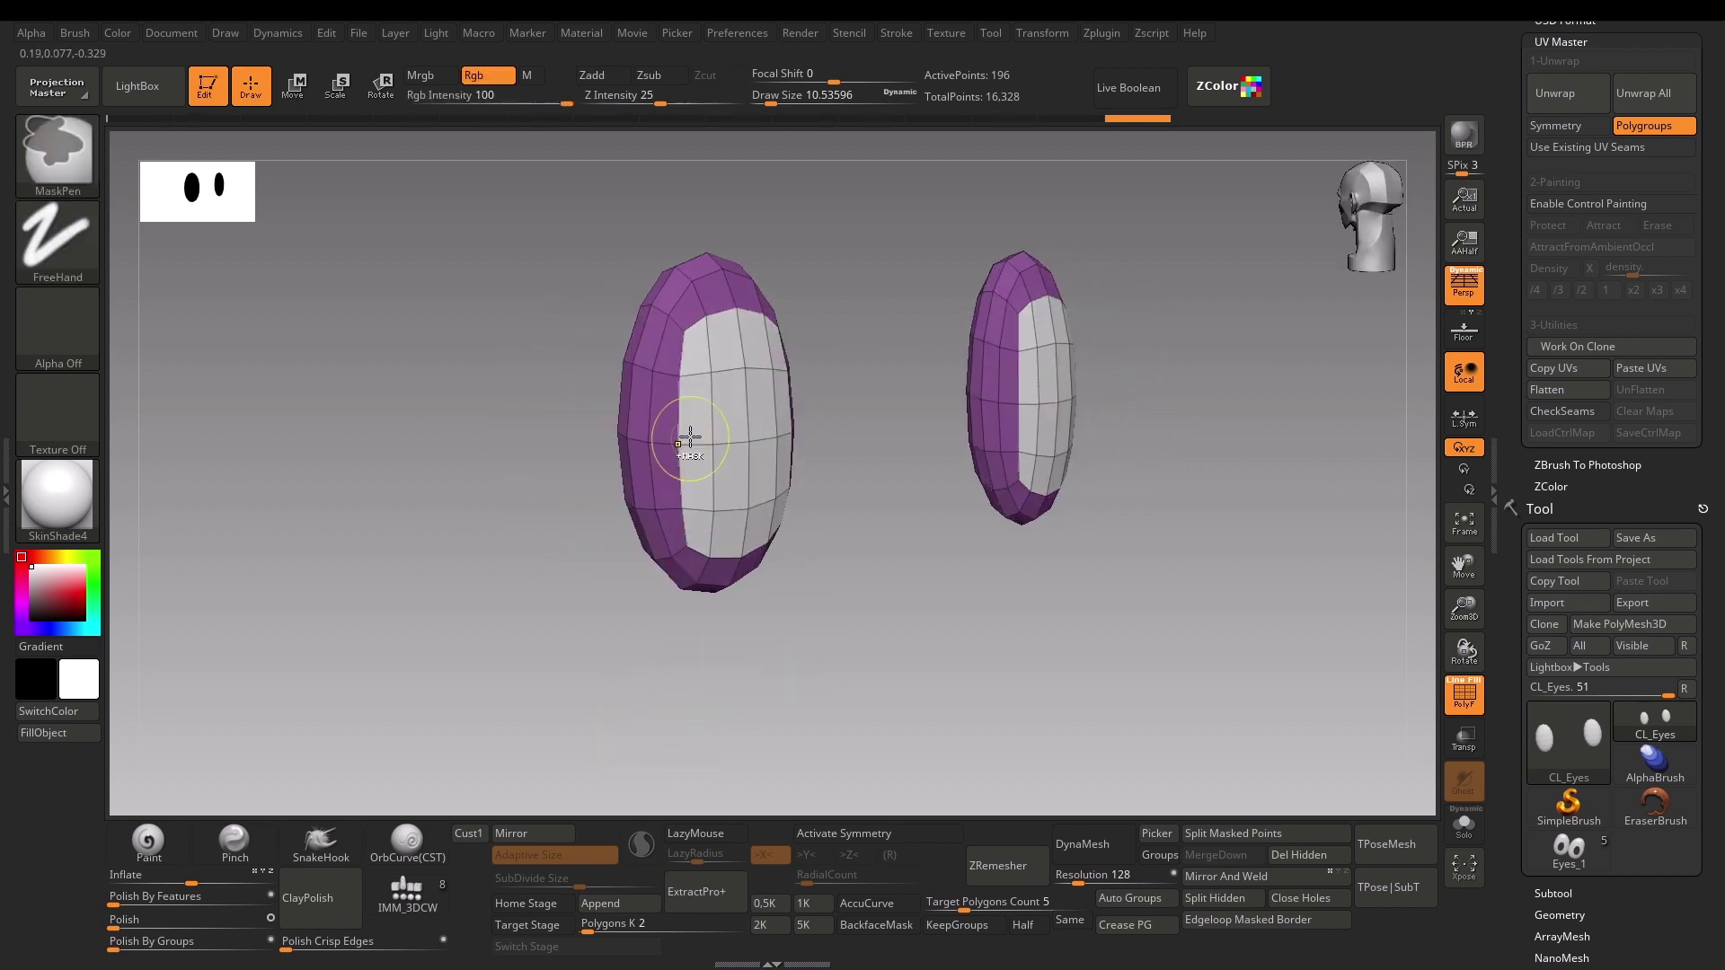
Step: Assign the marked polygons on the pupils' backs to their own polygroup and check the pupils' front group in isolation
left_click(731, 462, "ctrl+alt+shift")
left_click(956, 617, "ctrl+shift")
right_click_drag(944, 644, 1232, 563)
right_click_drag(1259, 677, 1146, 520, "ctrl")
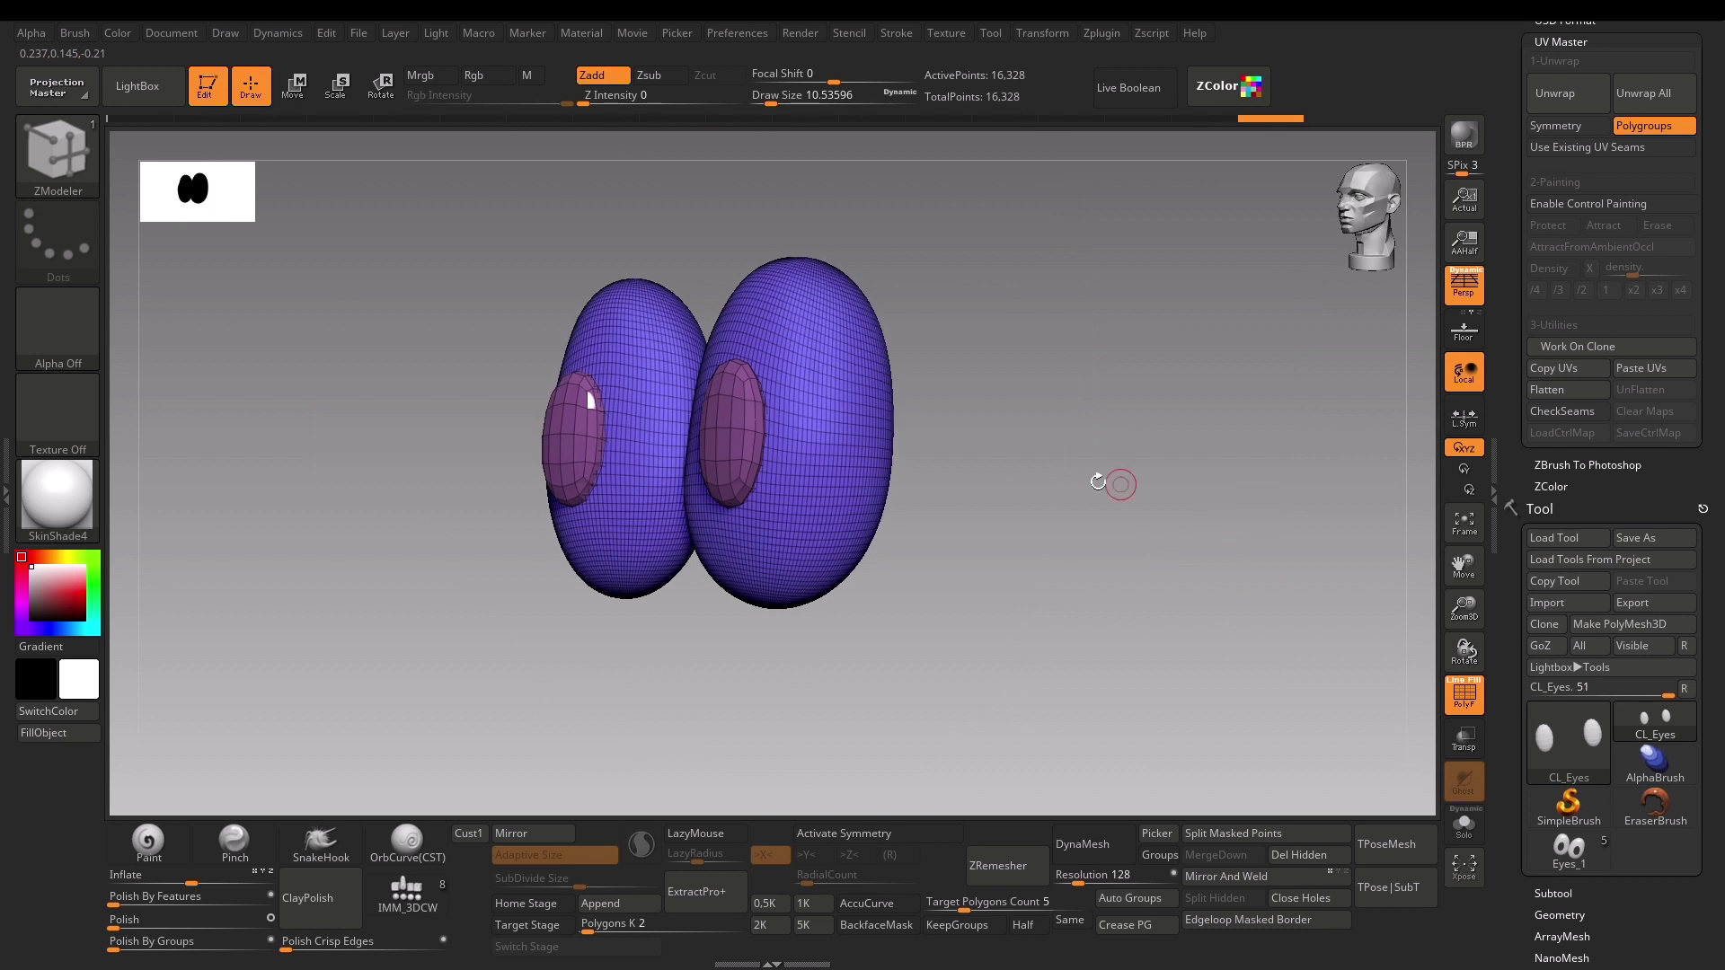
left_click(733, 458, "ctrl+shift")
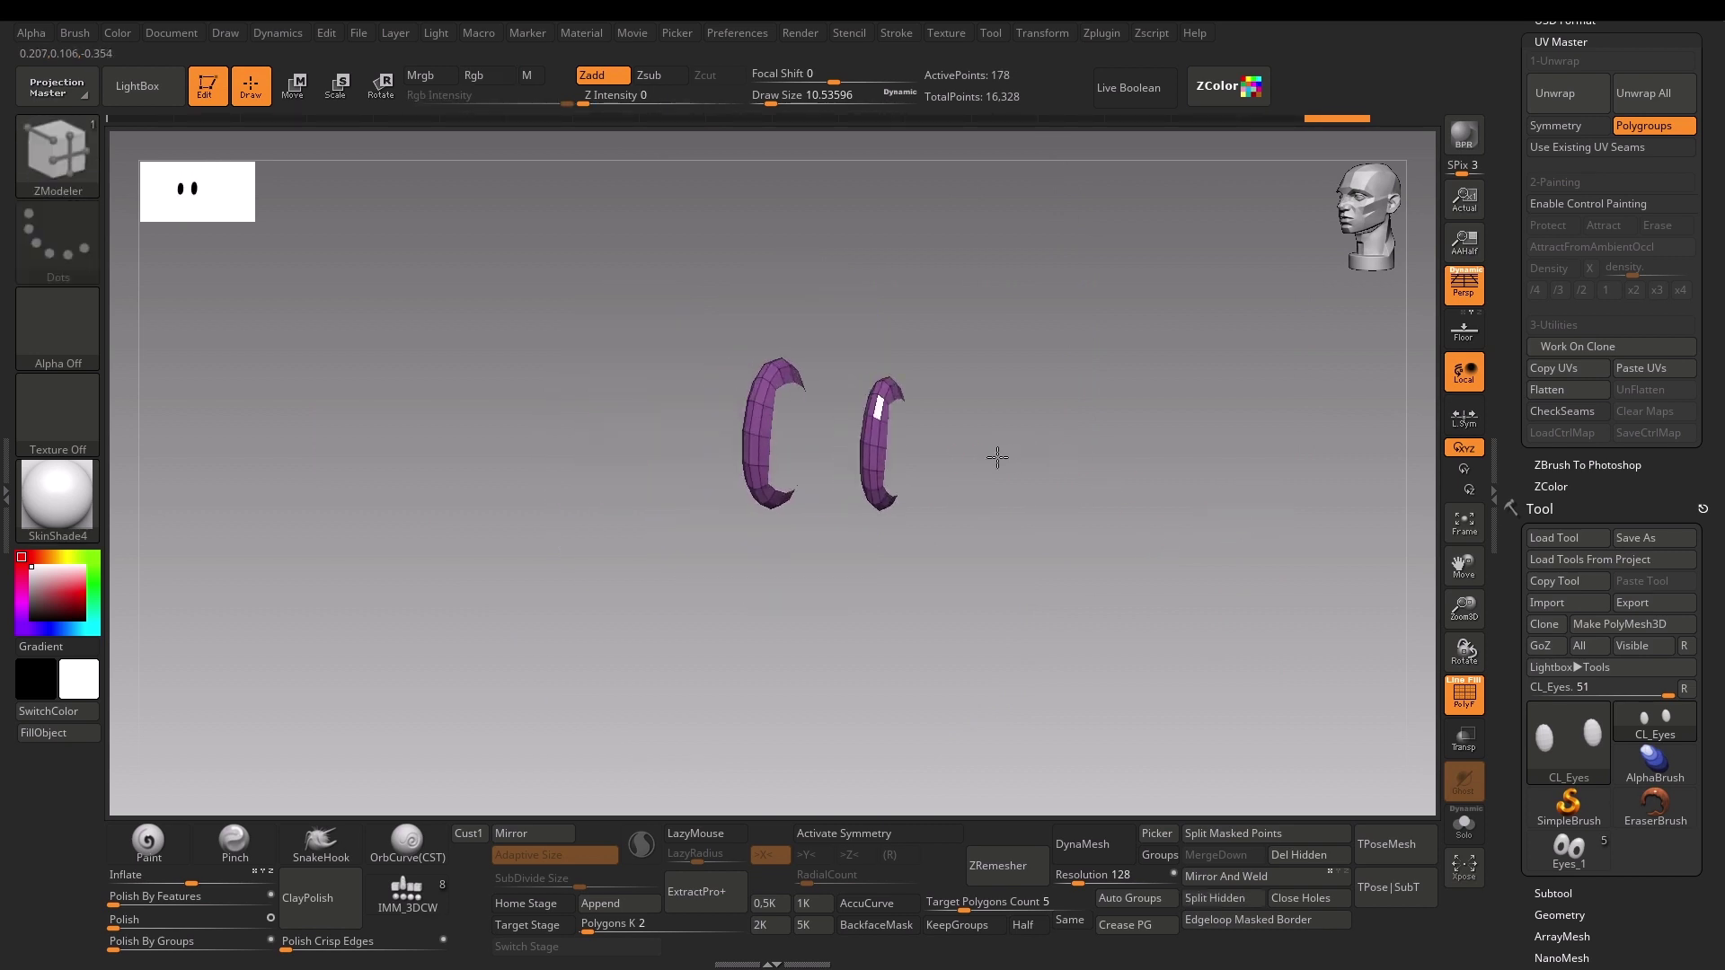
left_click_drag(994, 458, 765, 340)
left_click_drag(586, 570, 612, 608)
left_click(615, 634, "ctrl+shift")
left_click_drag(1061, 623, 1183, 602)
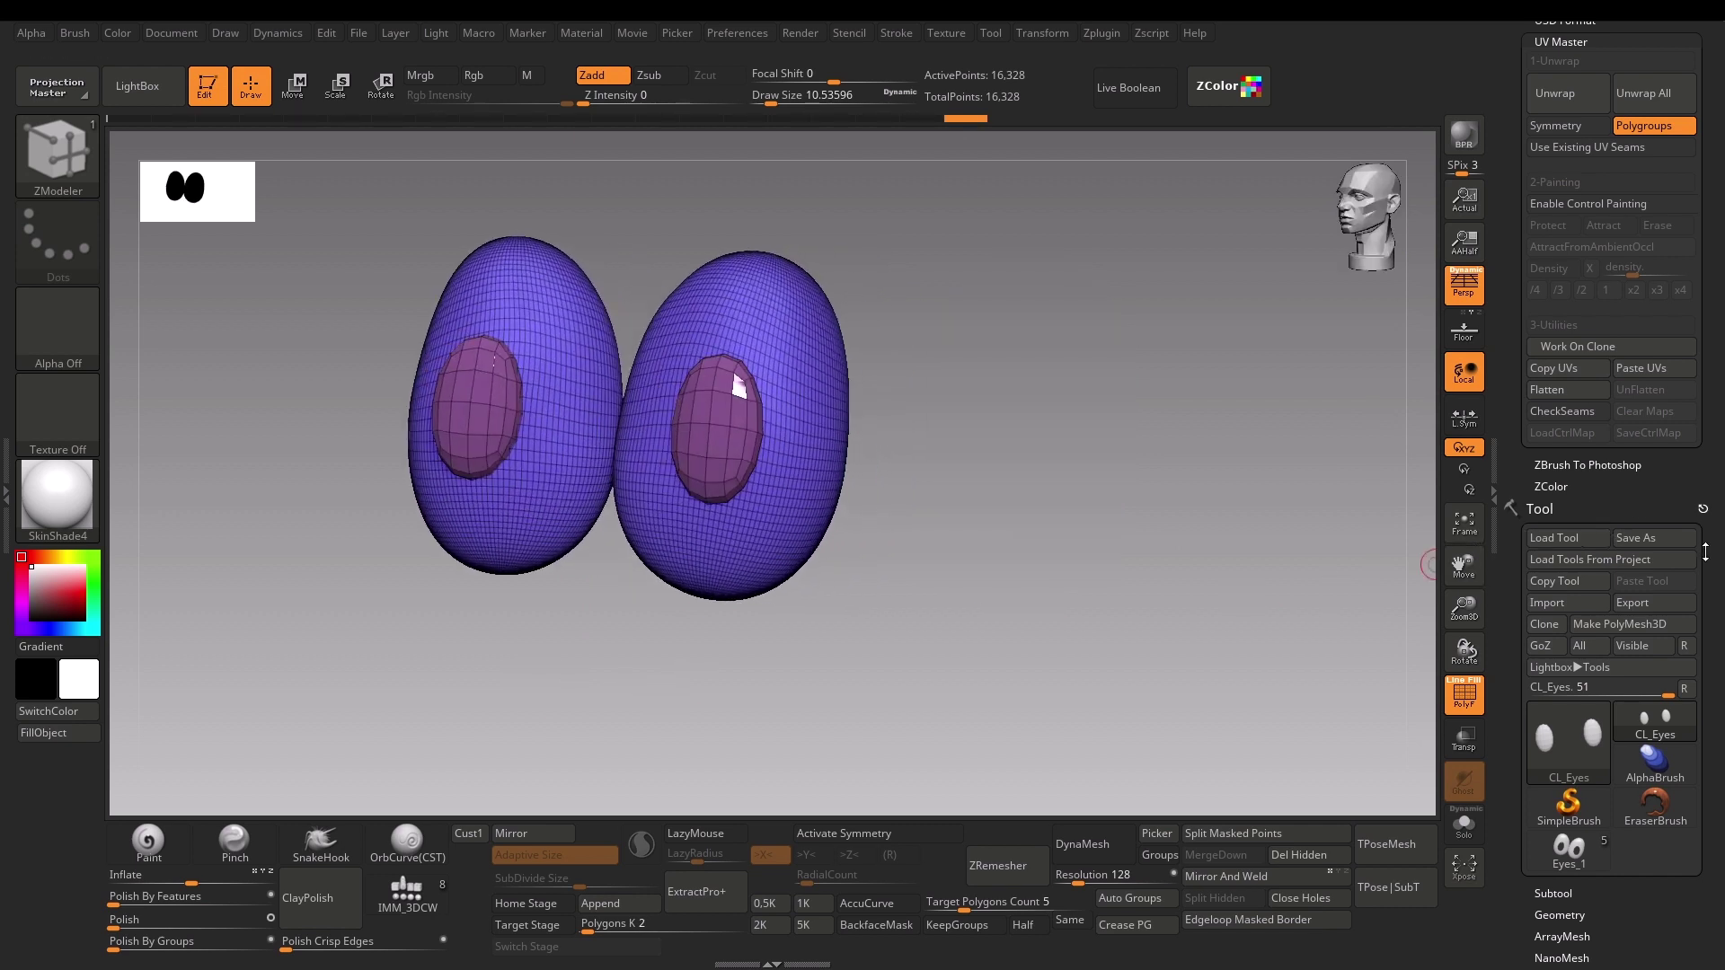
Step: Unwrap the CL_Eyes clone in UV Master with Polygroups enabled and inspect its flattened UV layout
left_click(1567, 109)
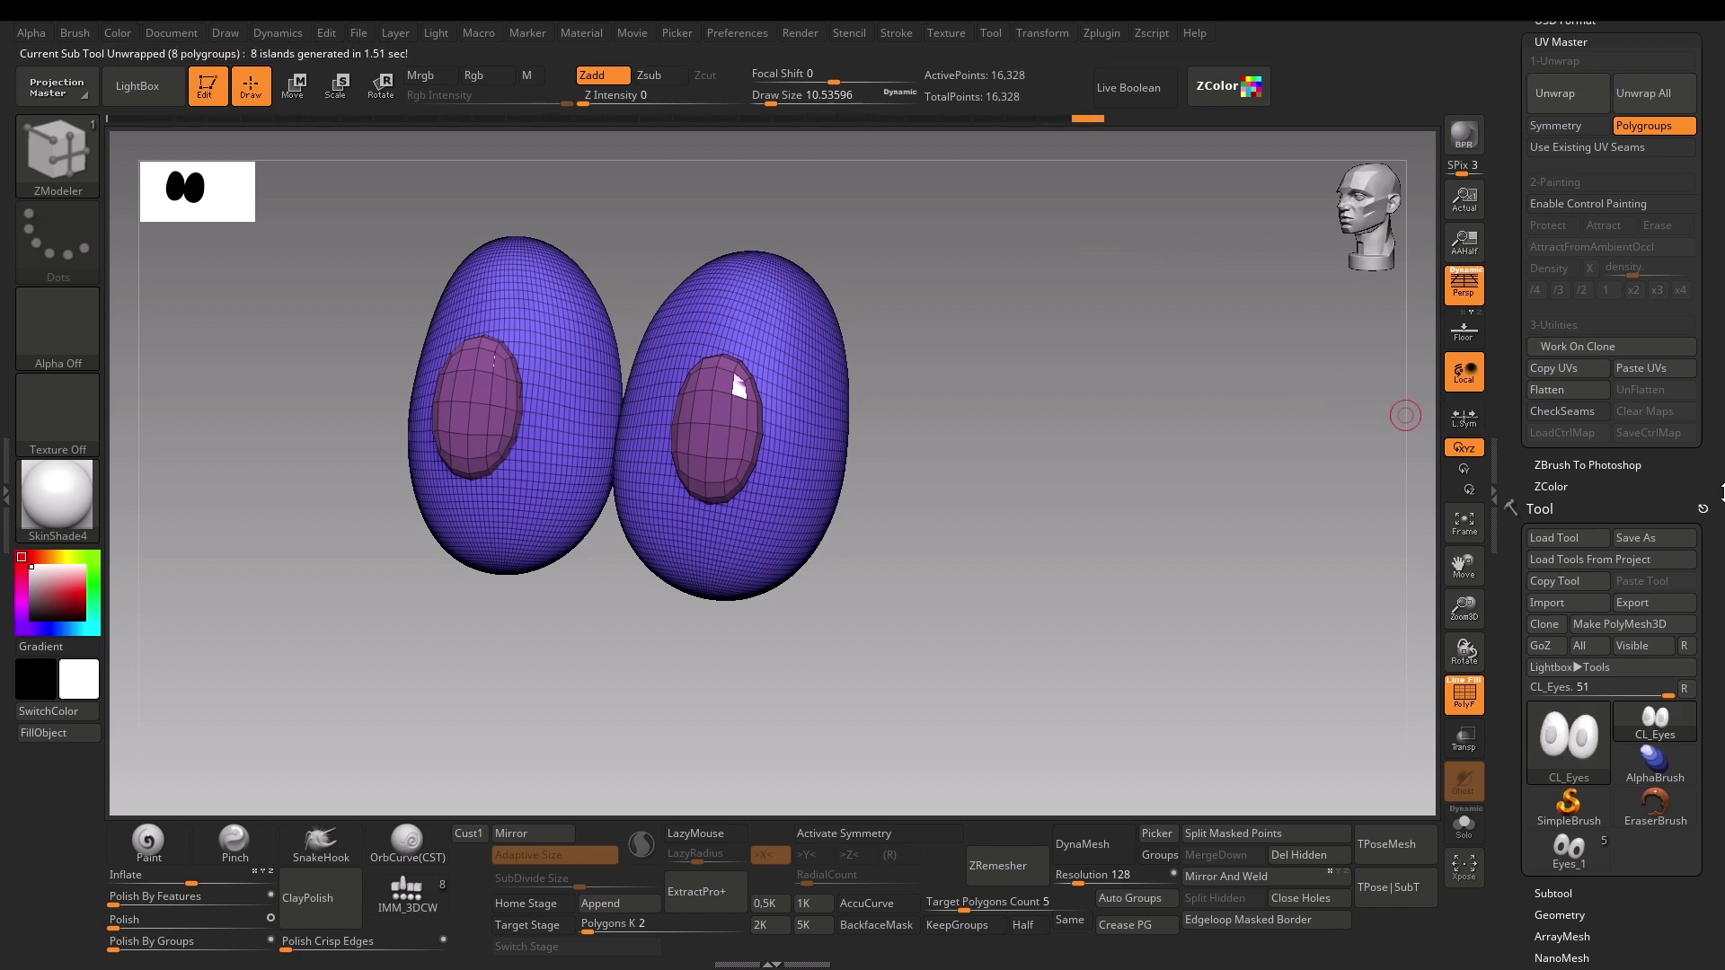
left_click(1599, 395)
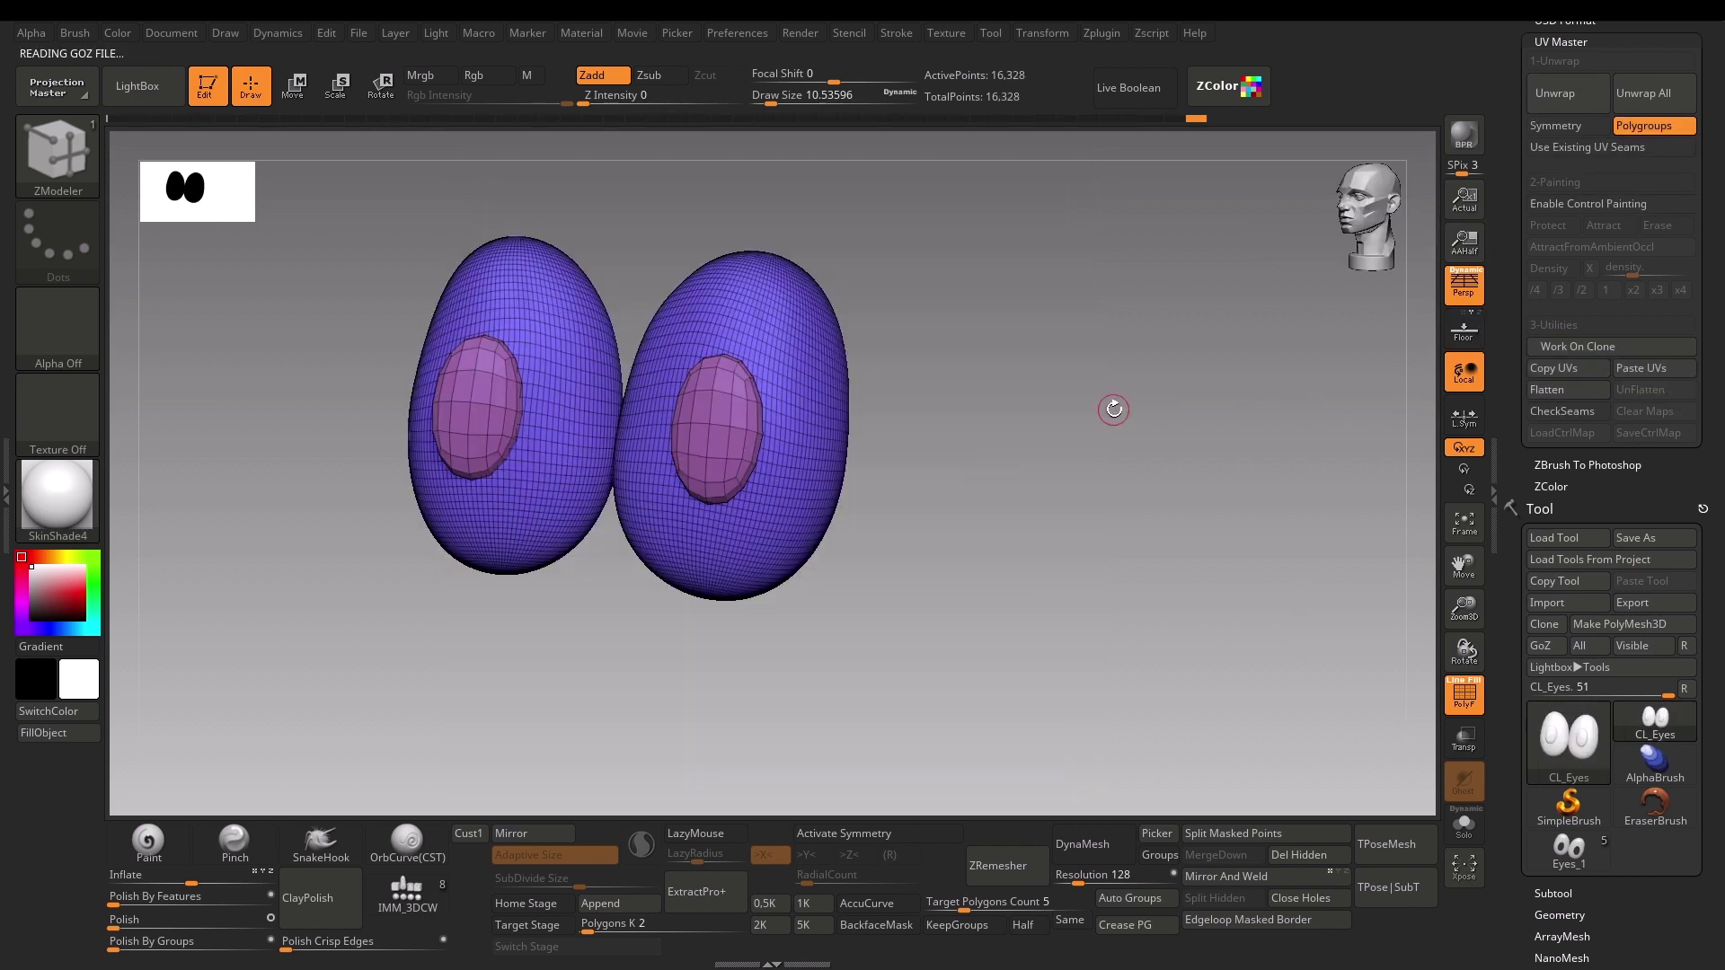
left_click_drag(1067, 438, 692, 545)
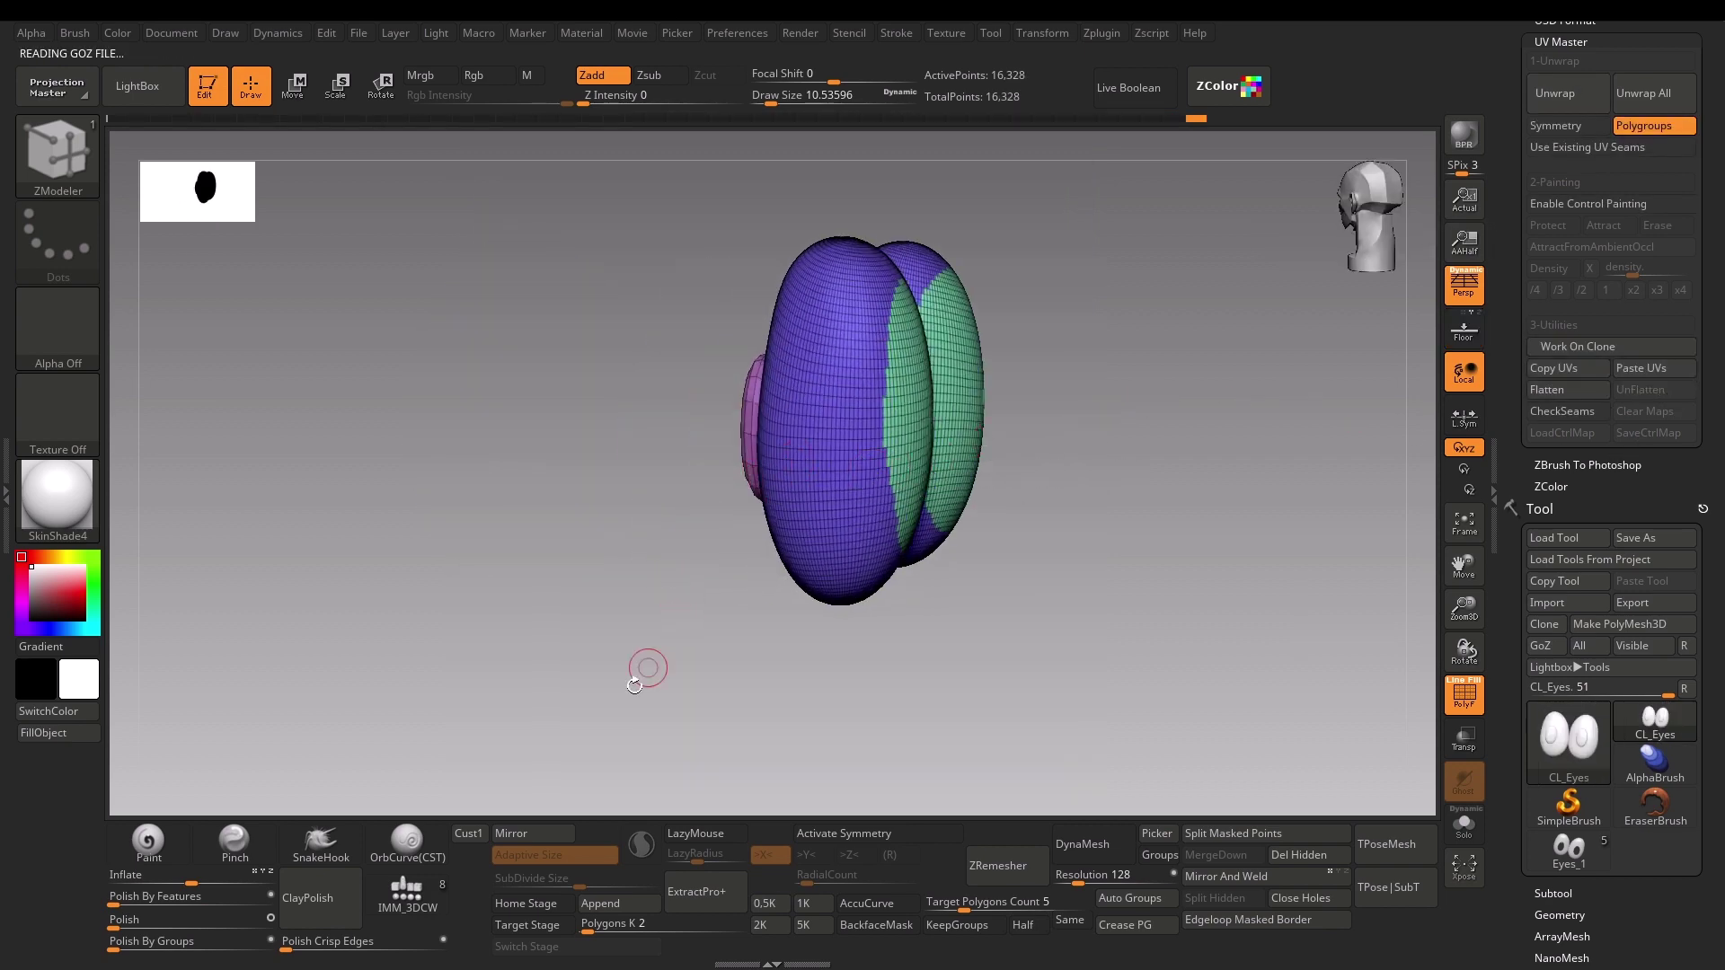
left_click_drag(634, 686, 678, 679)
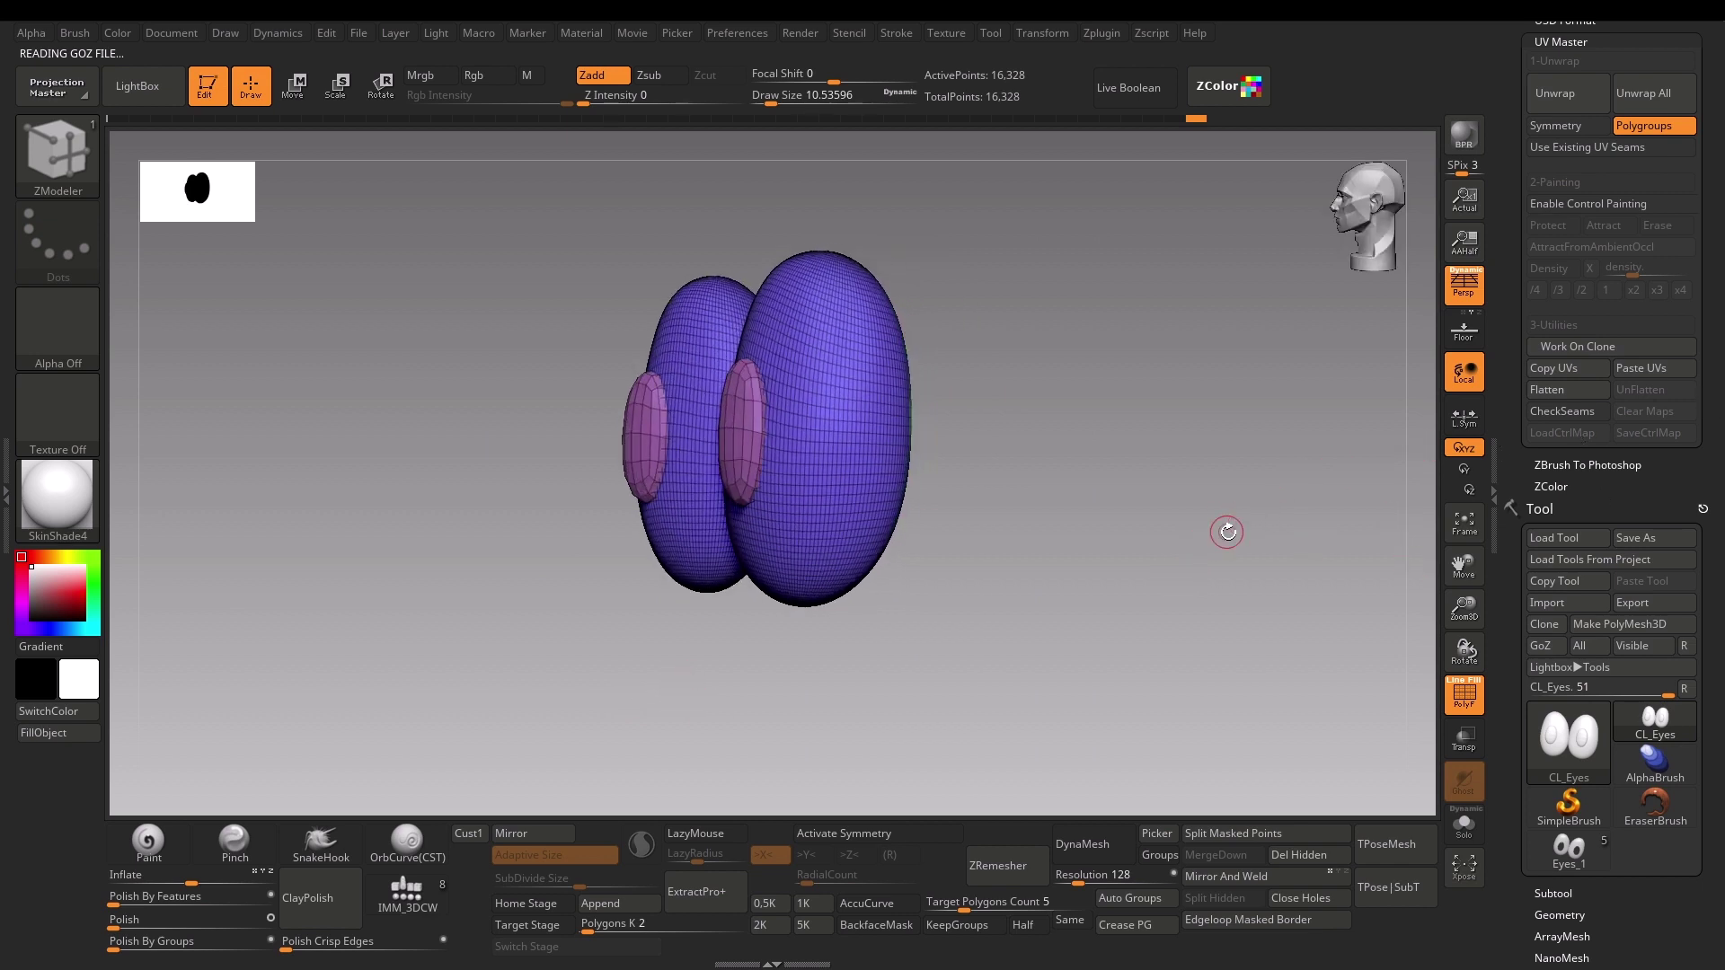
Step: Copy the CL_Eyes clone's UVs and paste them onto the original Eyes_1 subtool
scroll(1557, 438, "up", 2)
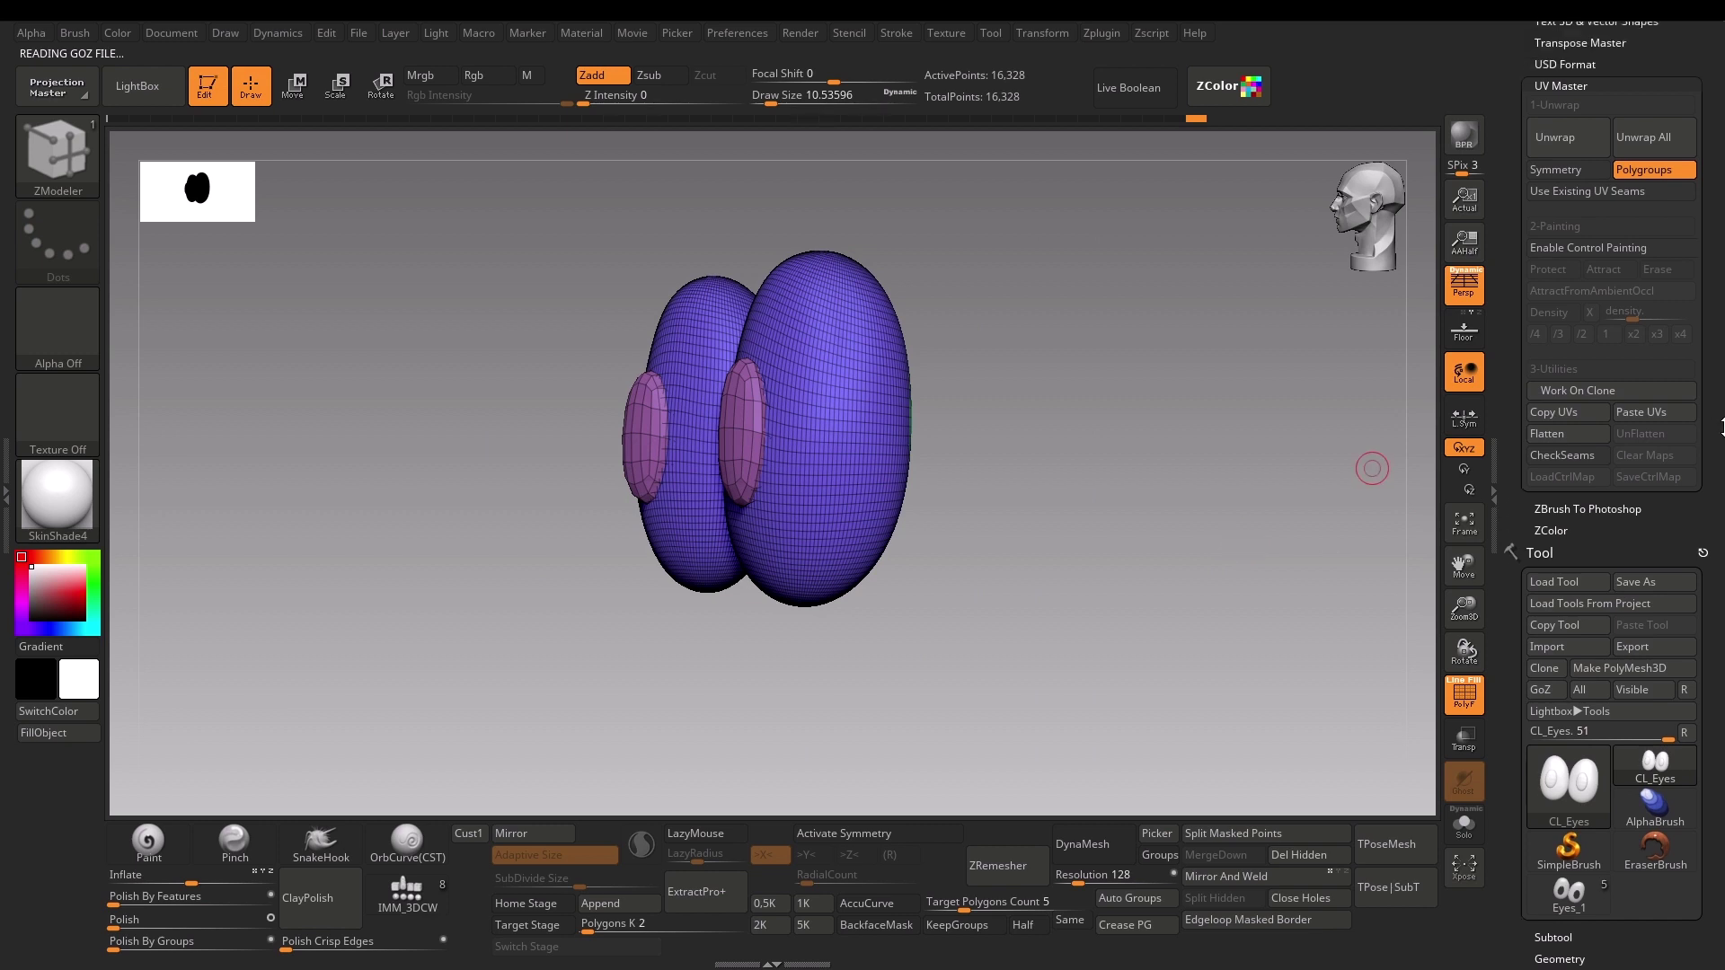
scroll(1587, 449, "down", 5)
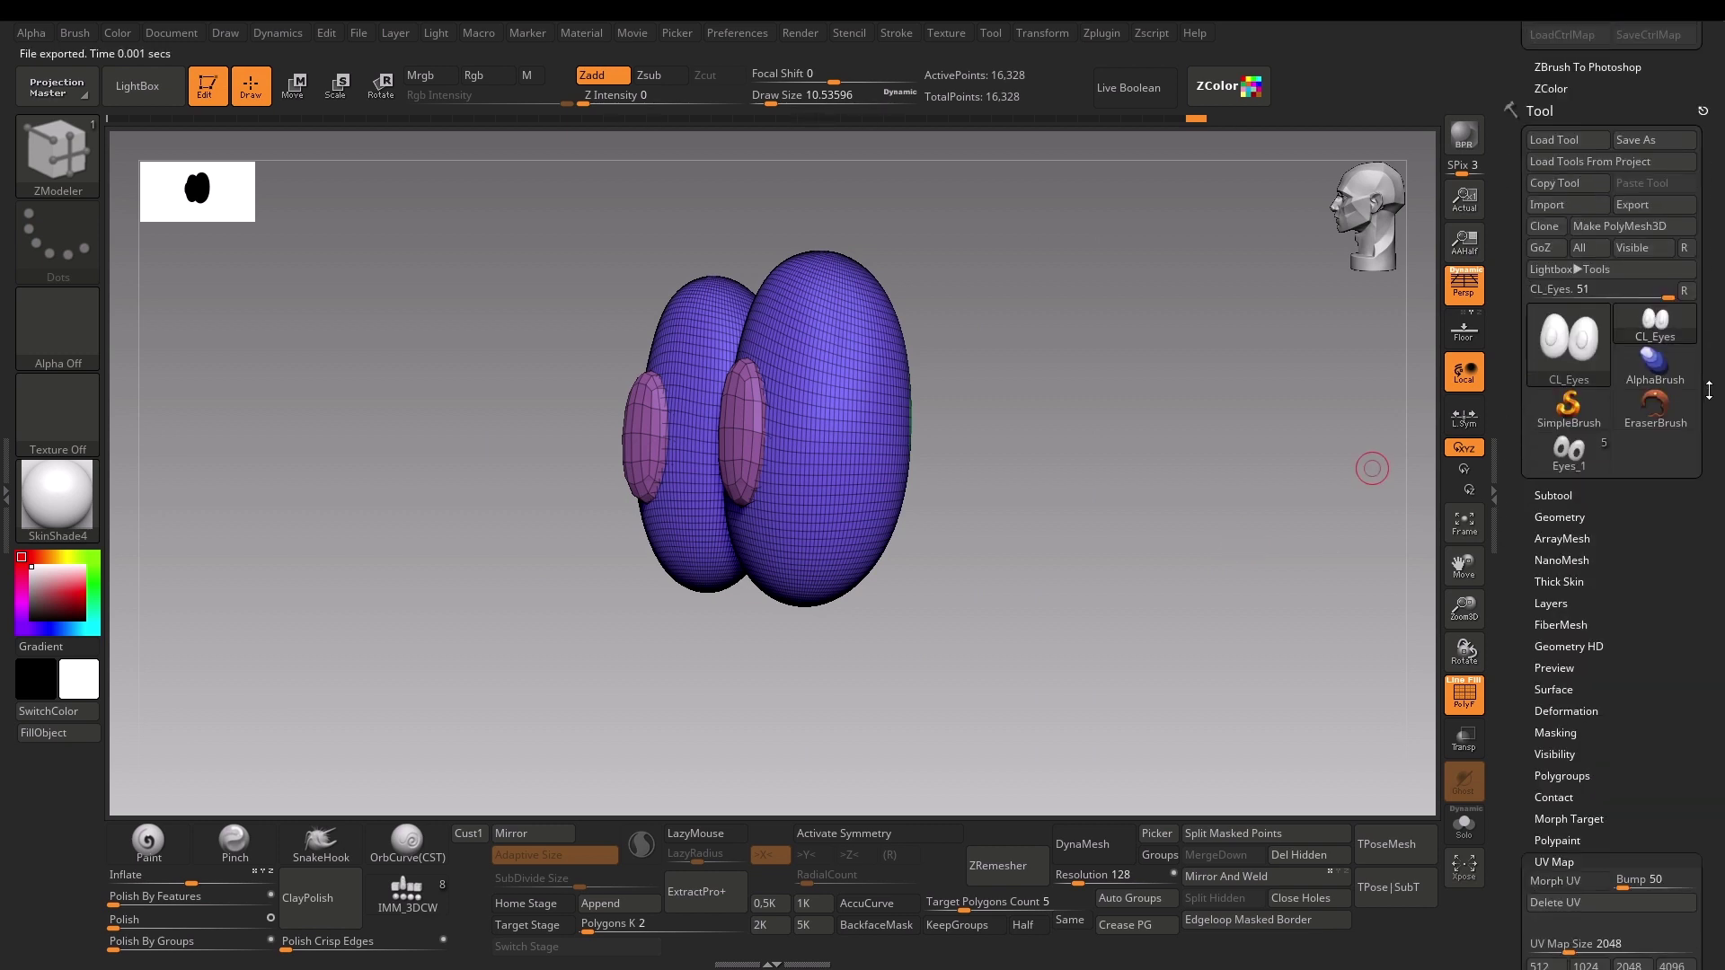
left_click(1568, 454)
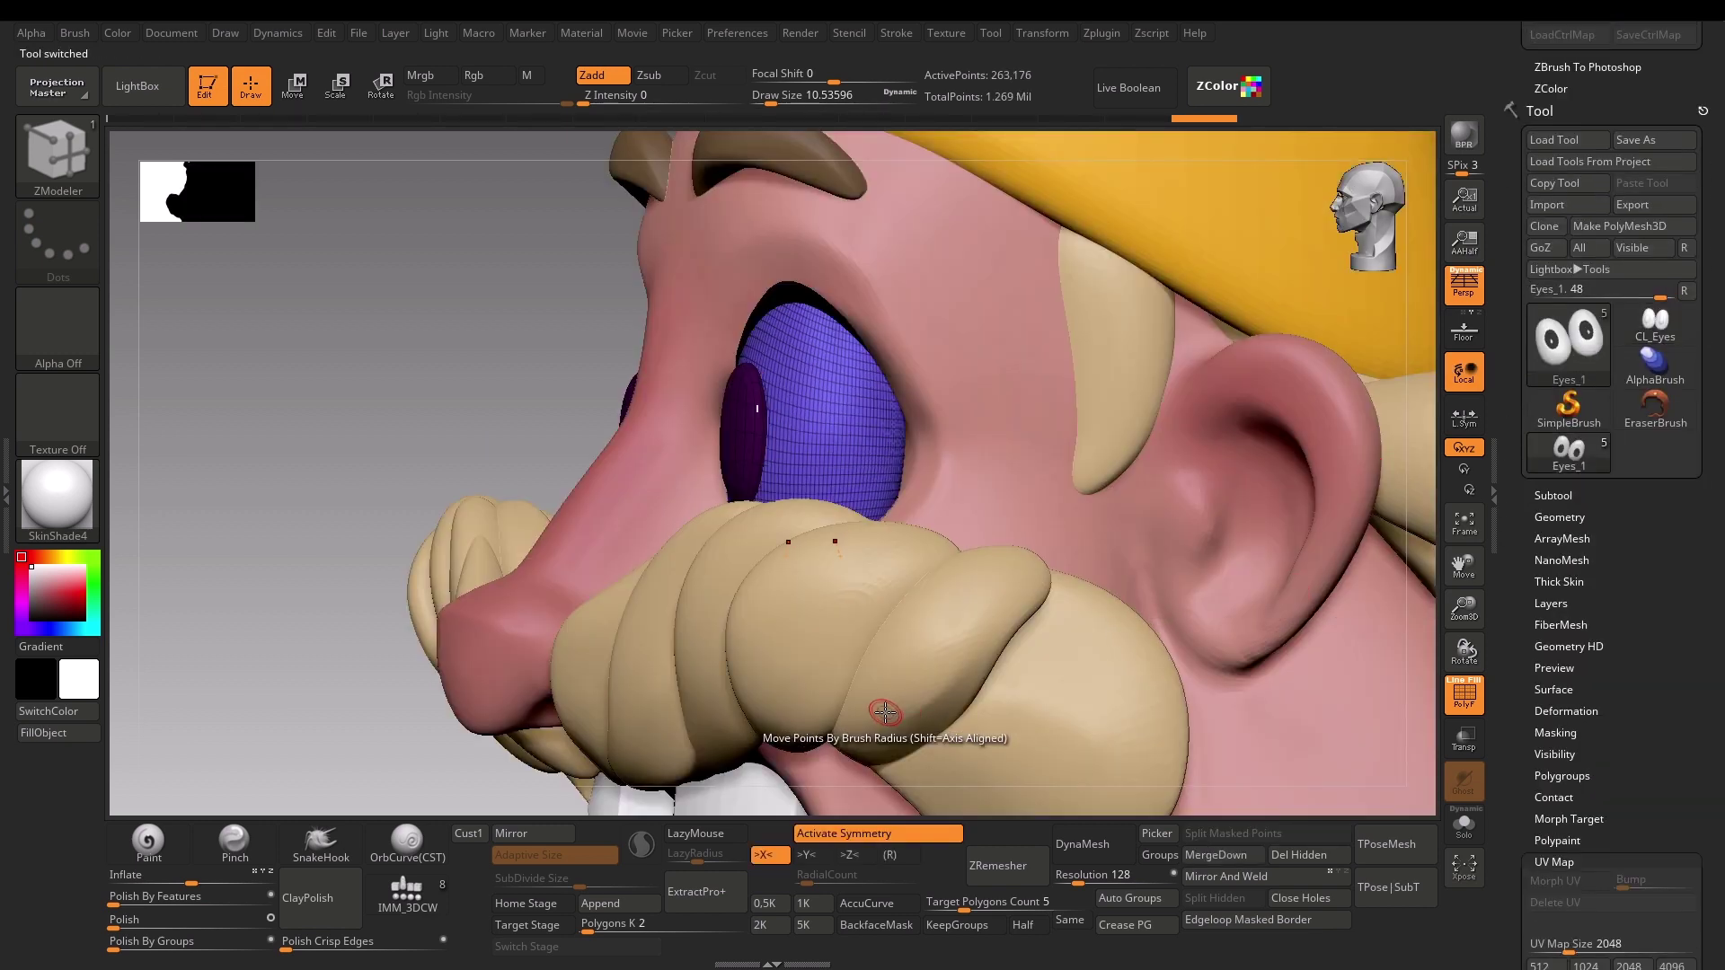
scroll(1721, 350, "up", 3)
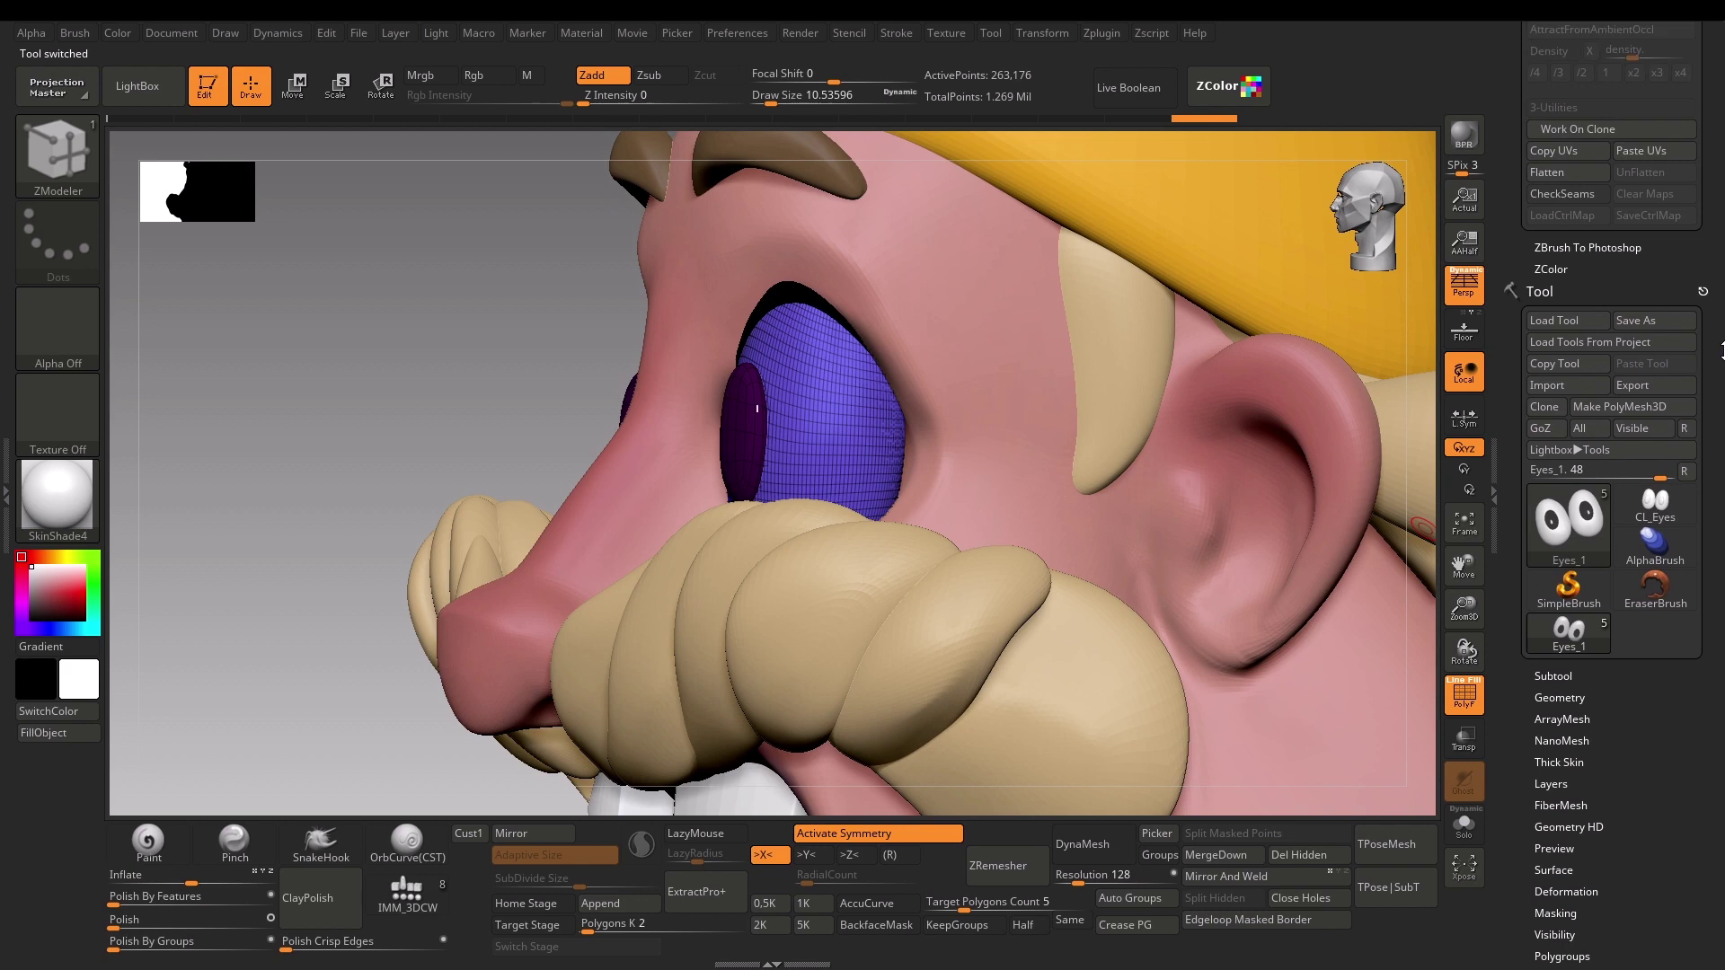
left_click(1649, 151)
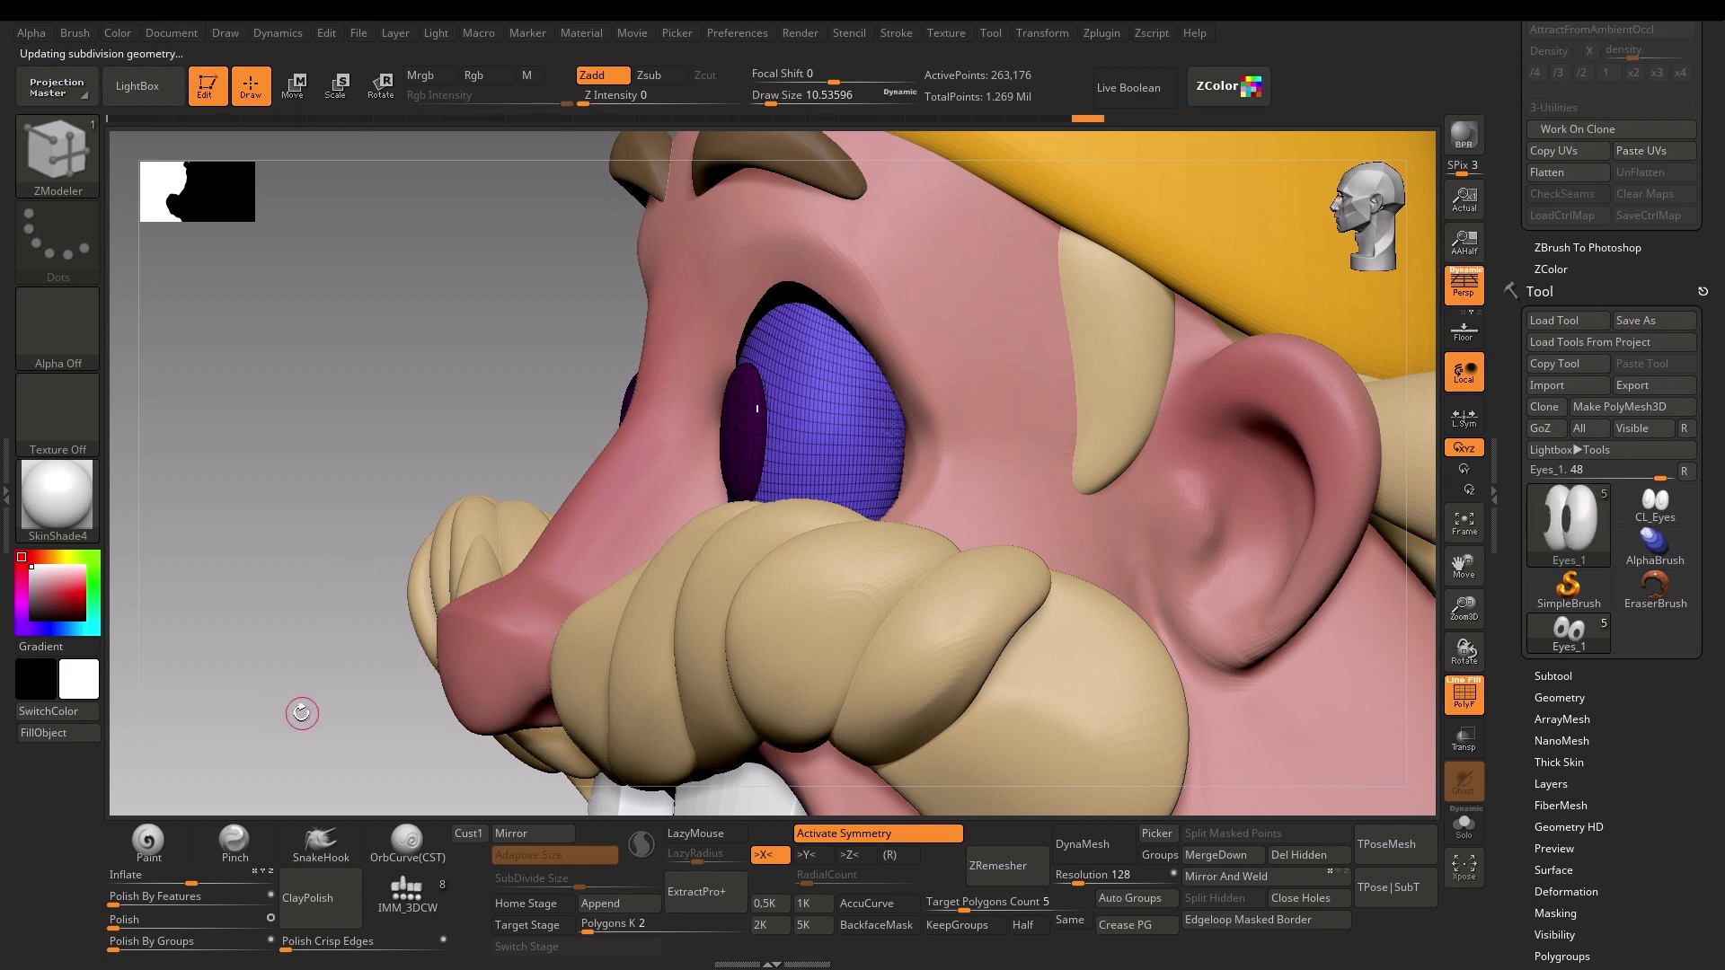
Step: Make the Tongue subtool, which contains the character's body, active and turn off the polyframe display
left_click_drag(301, 713, 317, 486, "alt")
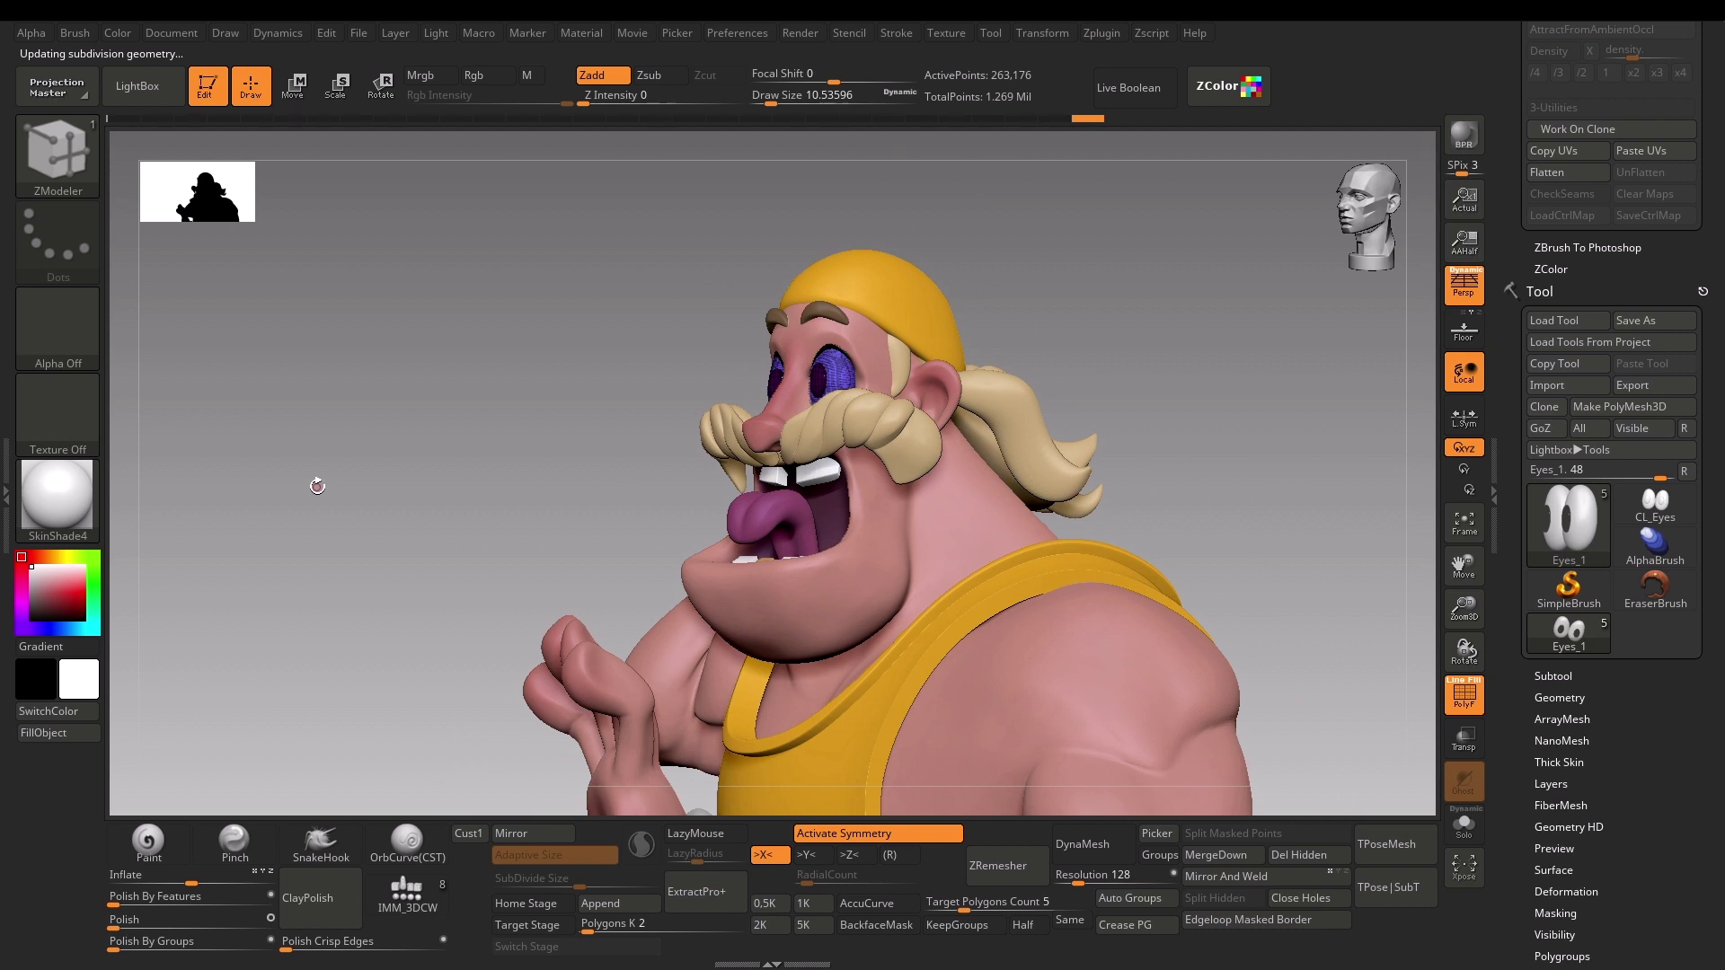
left_click_drag(508, 541, 632, 457)
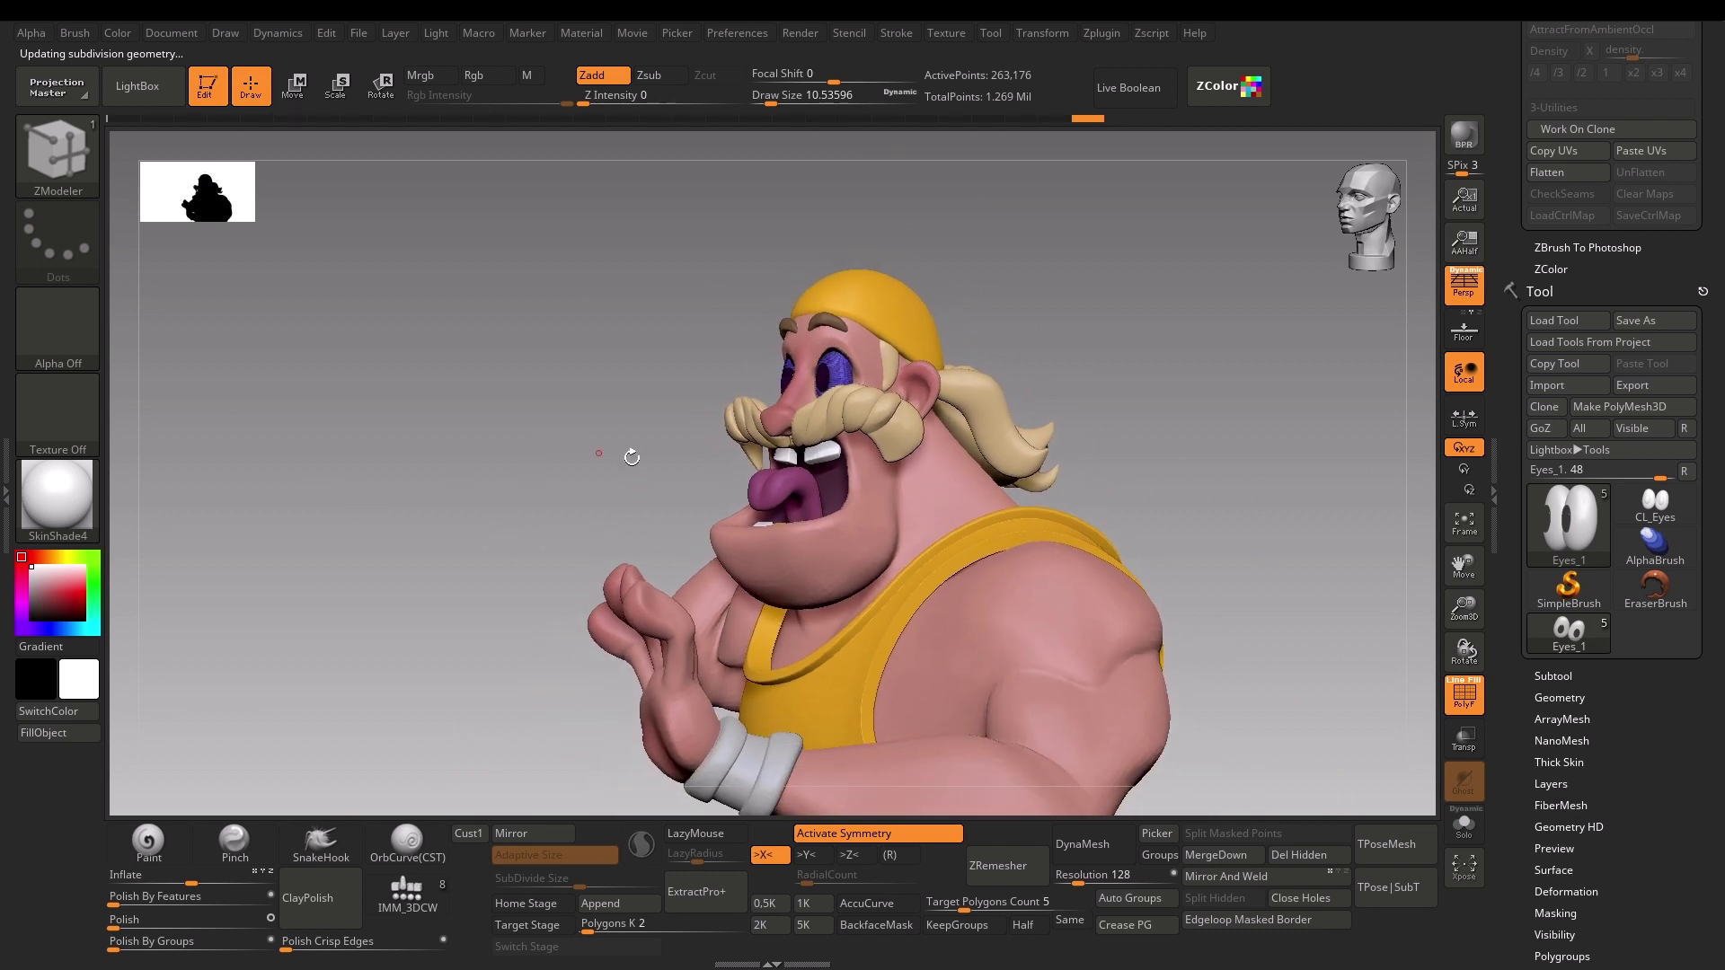
left_click(1561, 675)
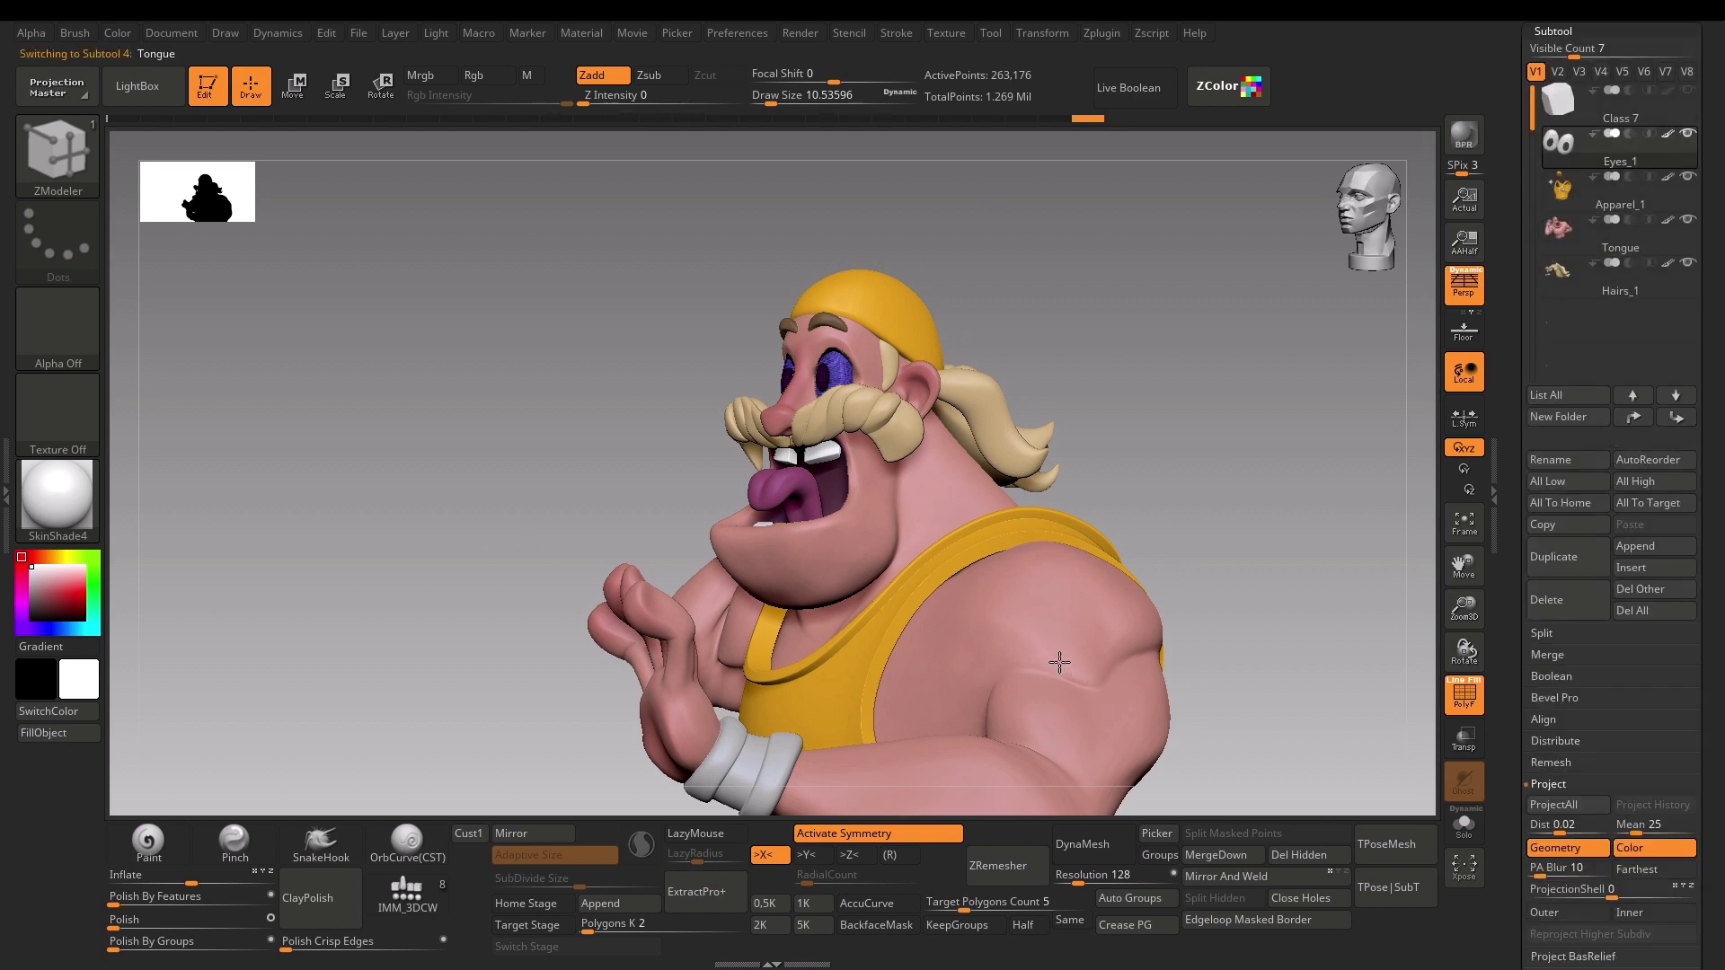
key("shift+f")
left_click_drag(1311, 480, 1280, 568, "ctrl")
left_click_drag(1298, 707, 1256, 640, "alt")
mouse_move(1256, 639)
left_mouse_down()
mouse_move(1298, 635)
mouse_move(1266, 671)
left_mouse_up()
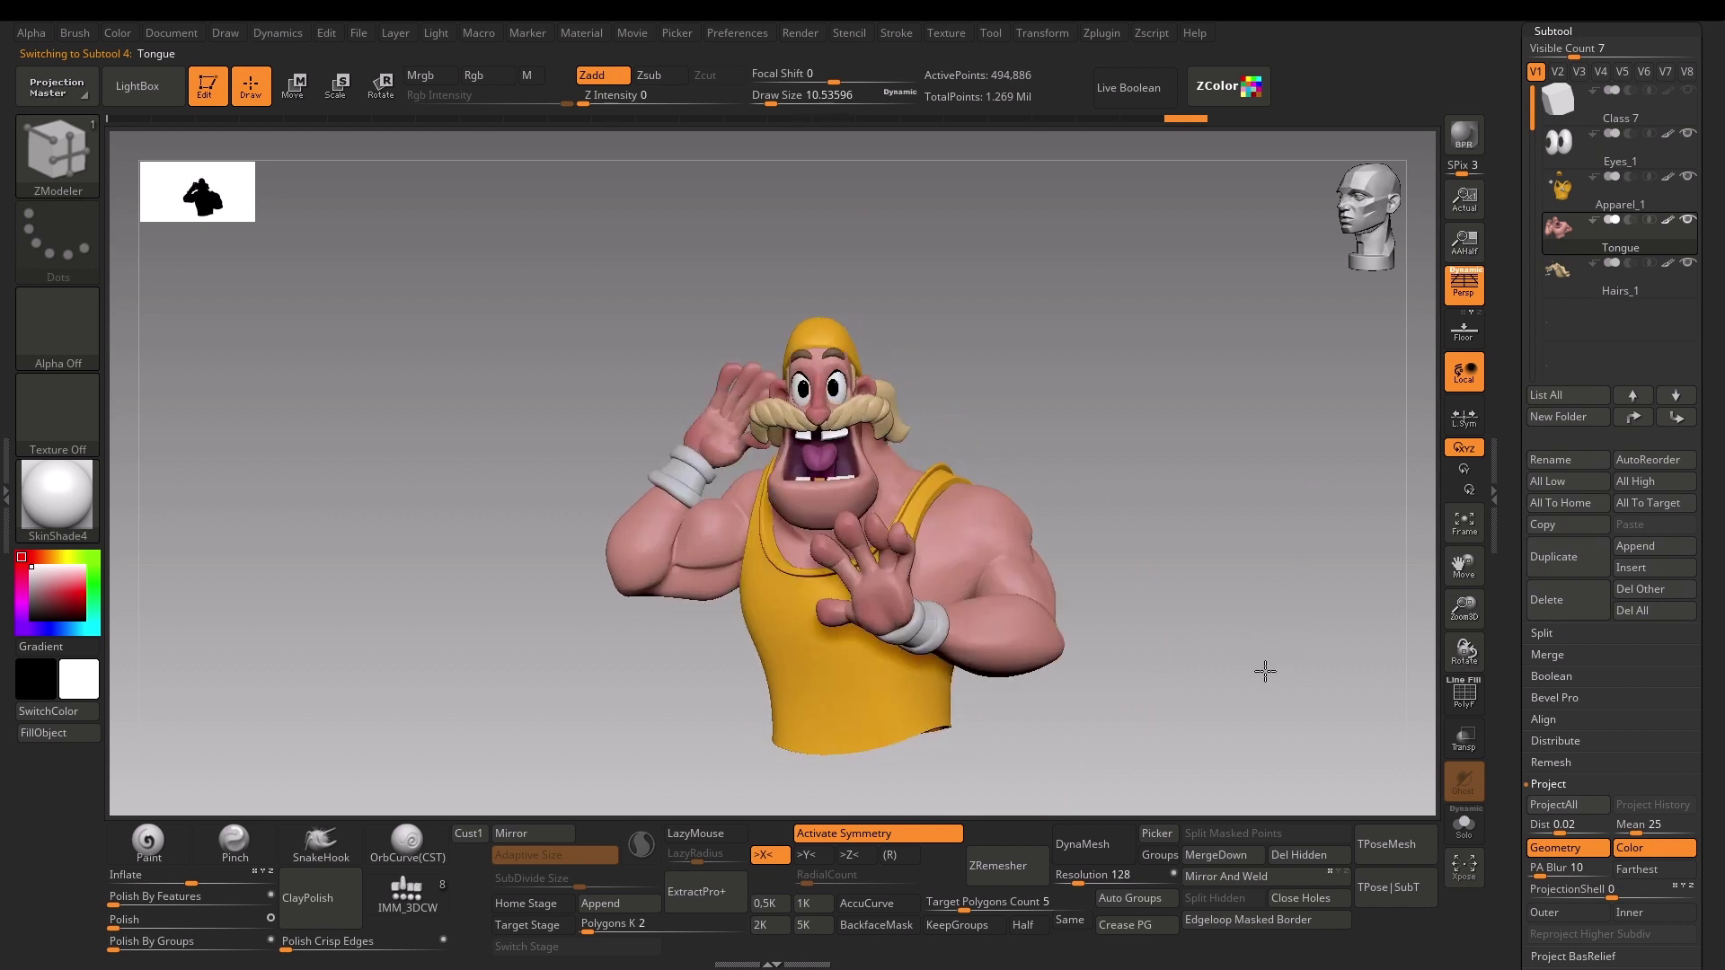
Step: Create a UV Master working clone of the Tongue subtool
scroll(1500, 604, "up", 10)
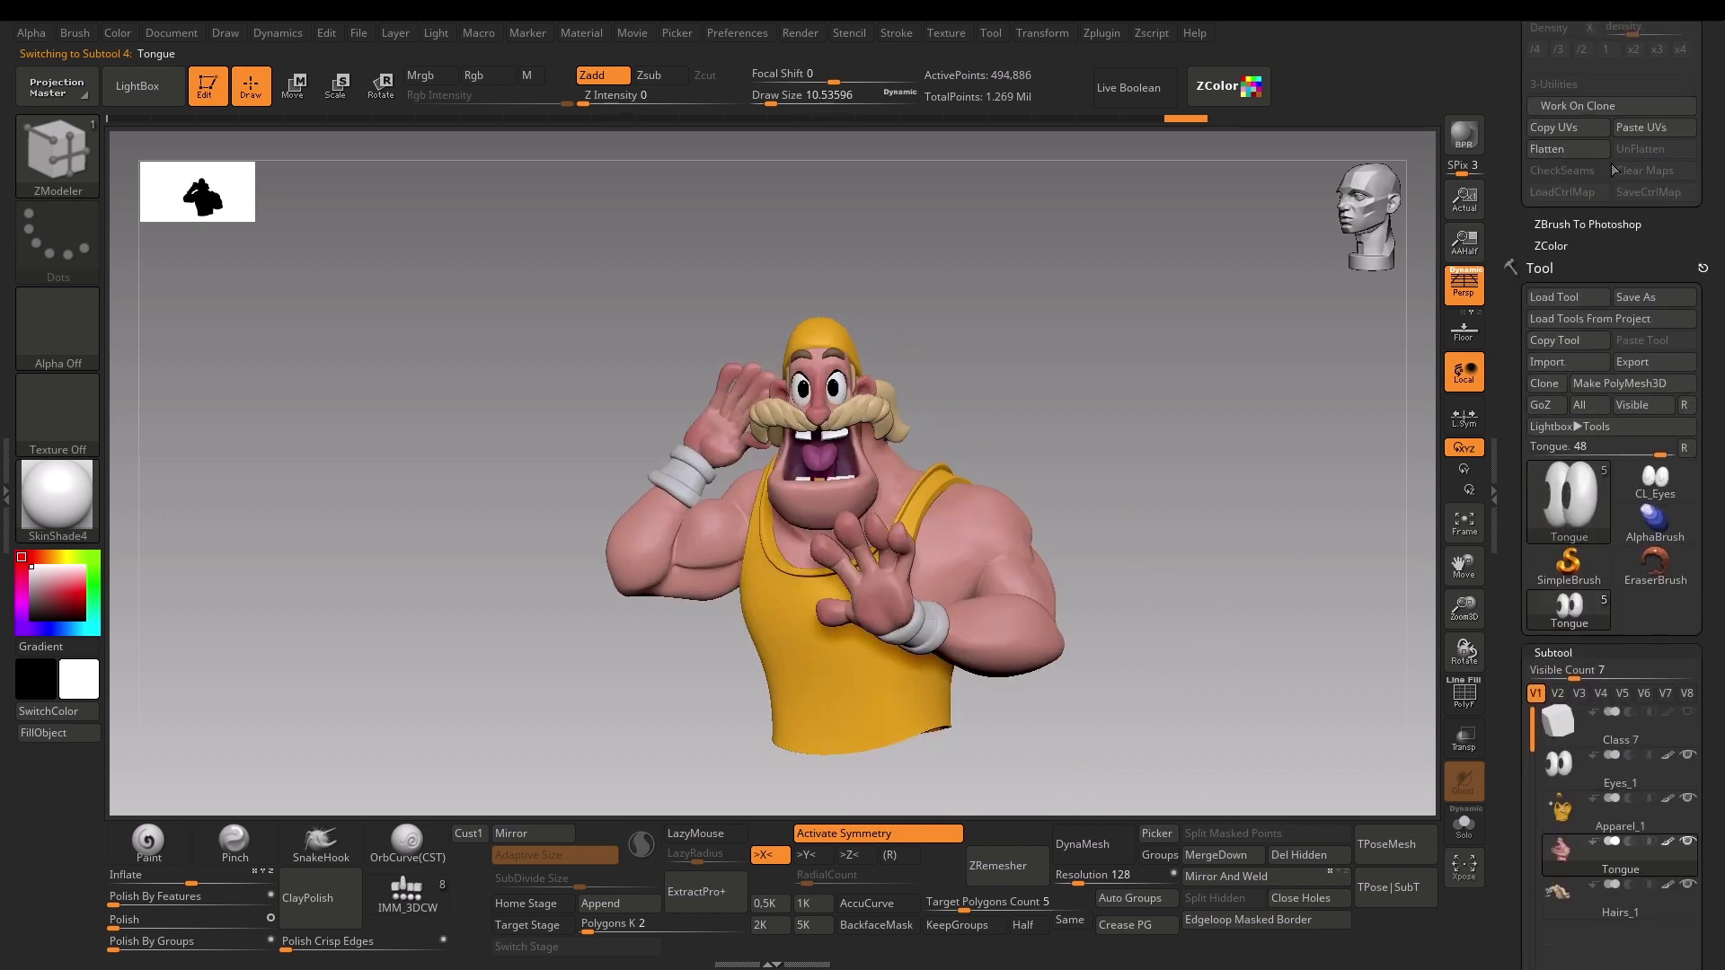
left_click(1585, 108)
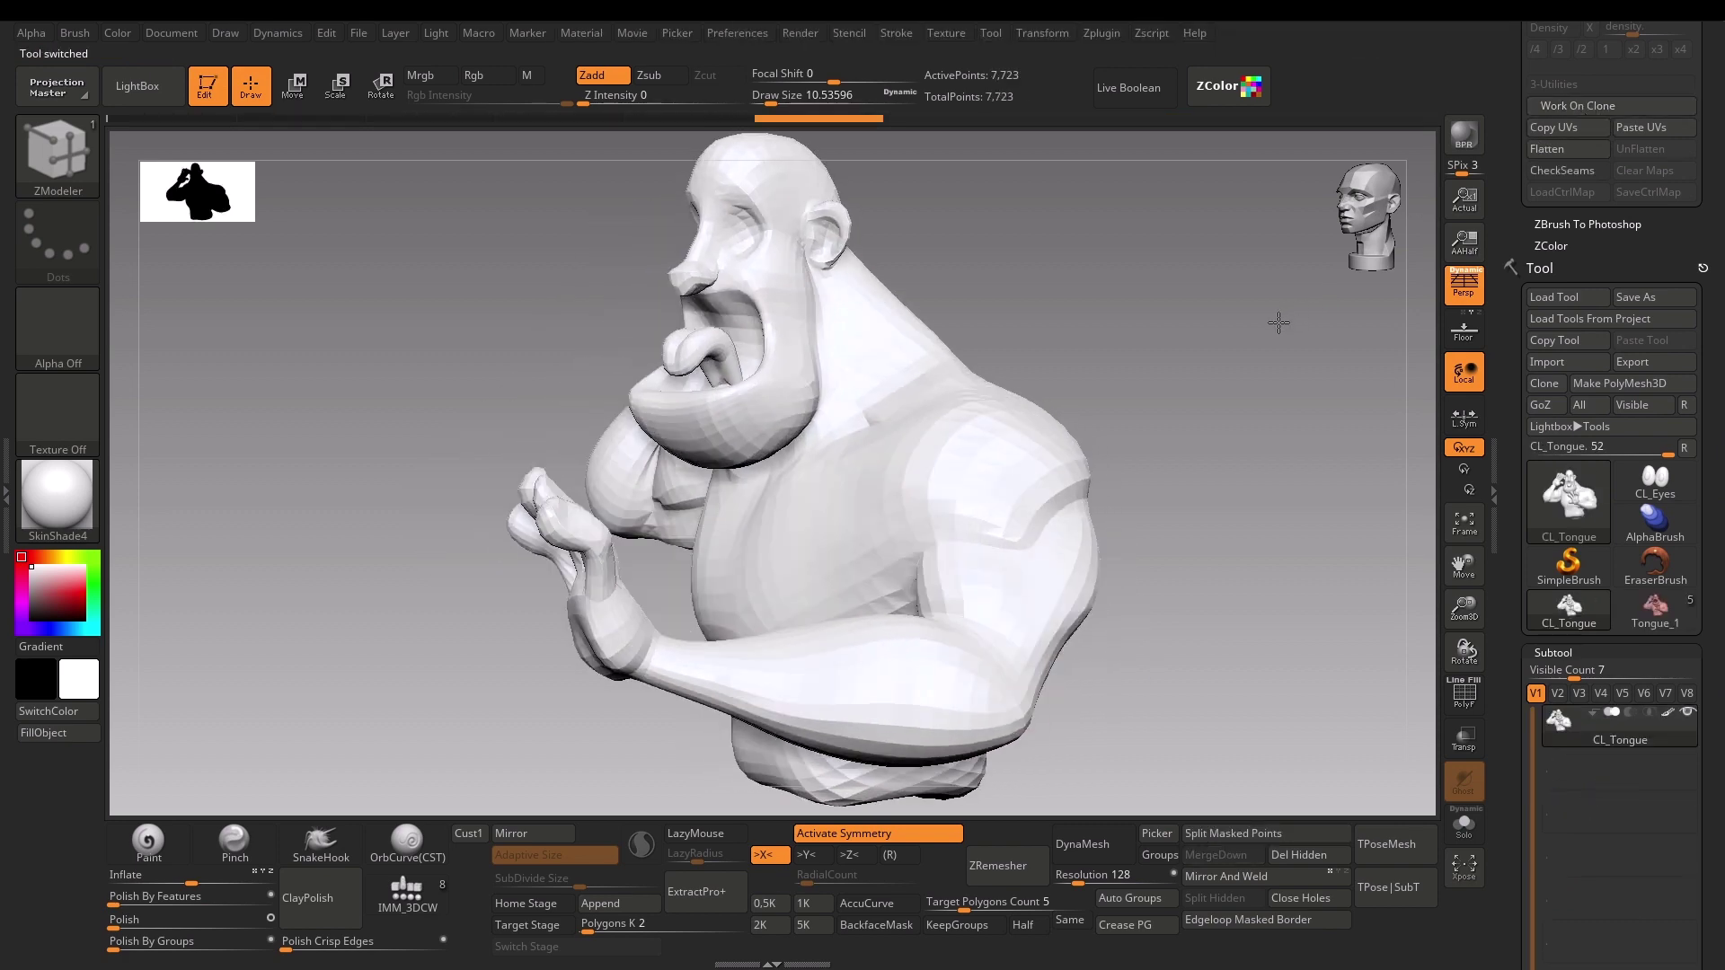
left_click_drag(1278, 322, 1280, 331)
scroll(1721, 322, "up", 10)
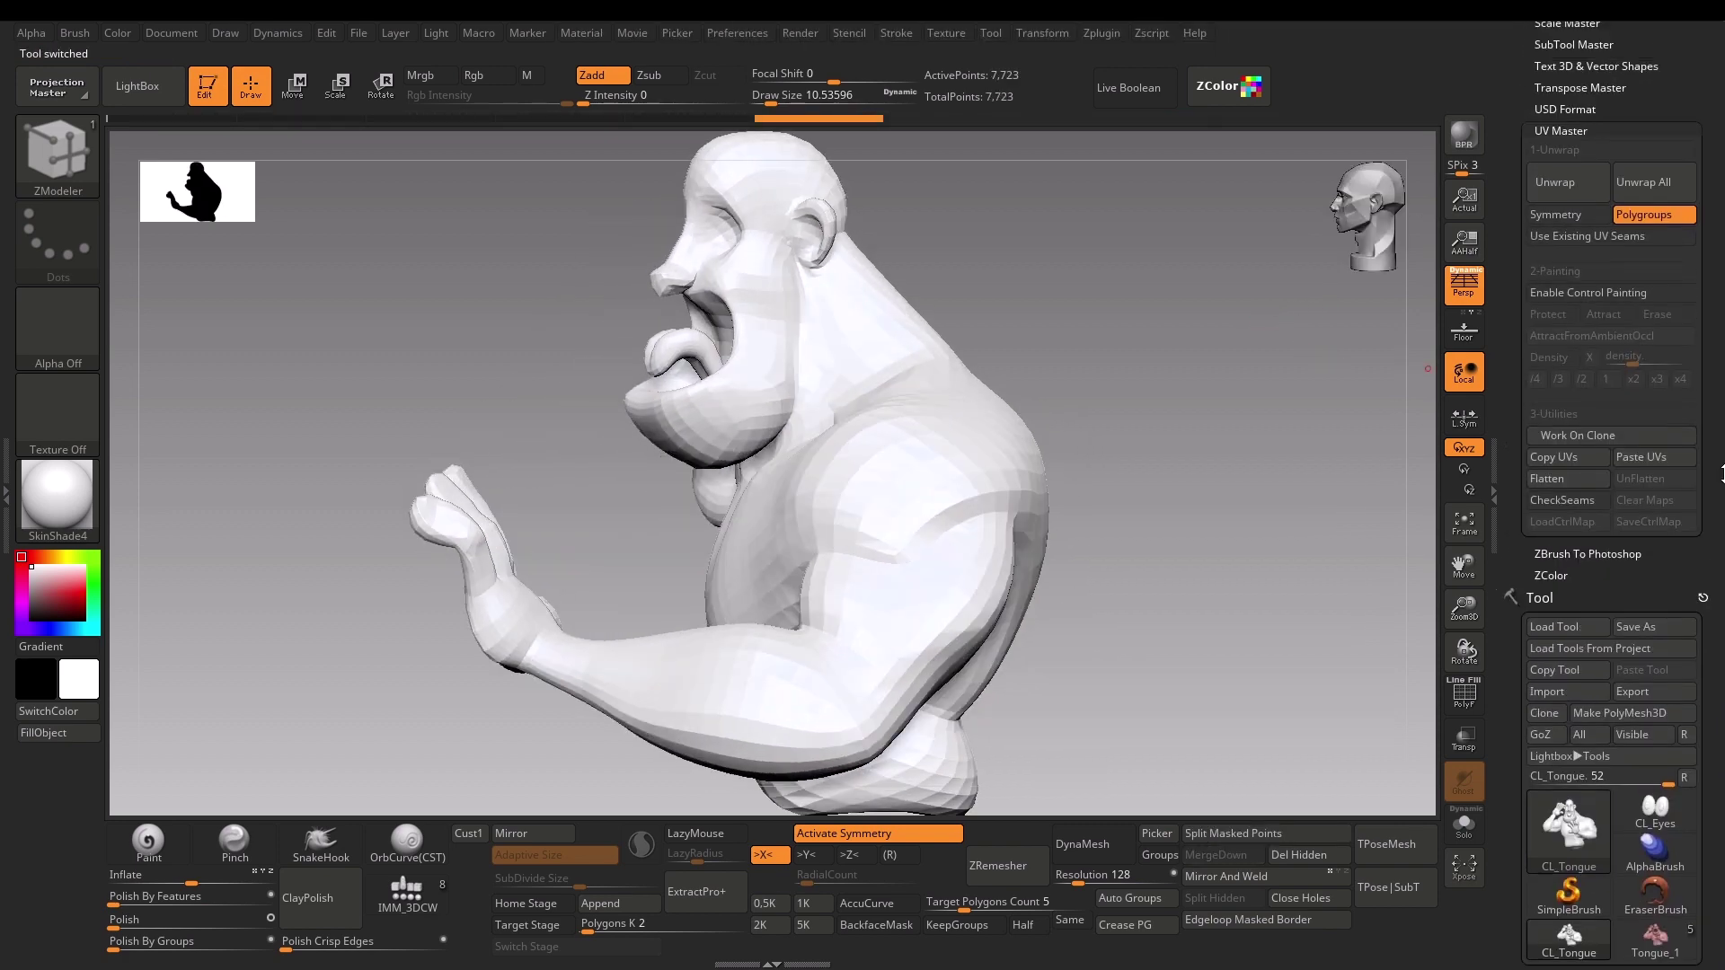
left_click_drag(1269, 442, 1360, 423)
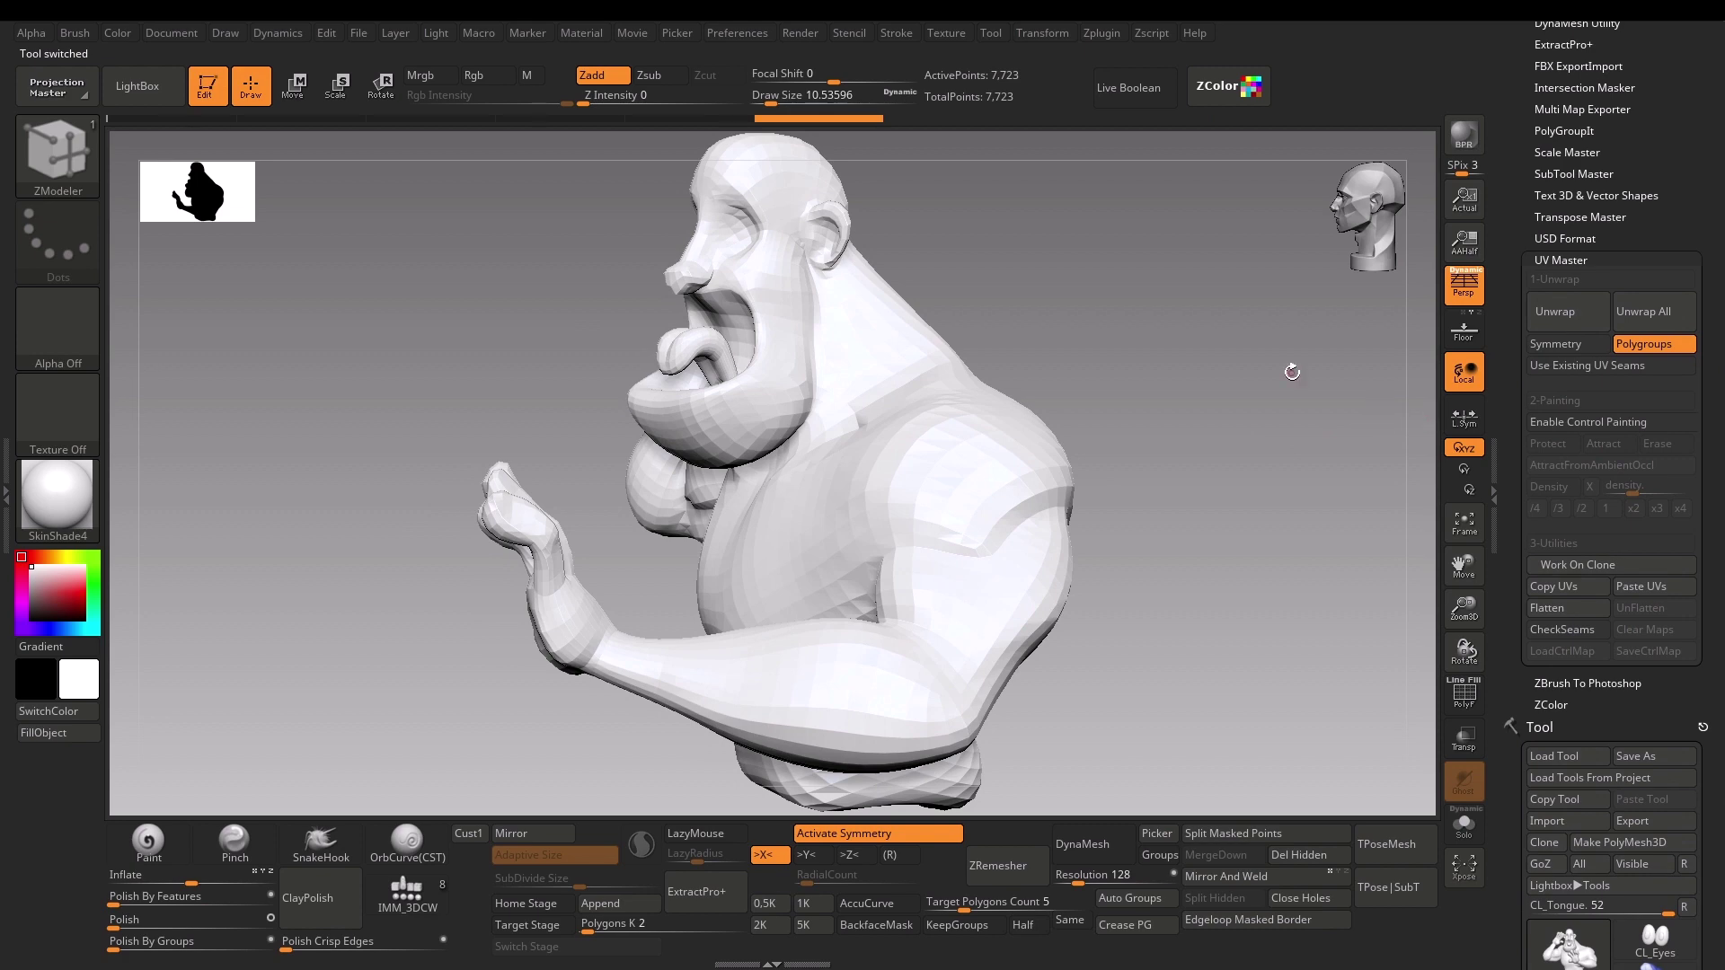
mouse_move(1292, 371)
left_mouse_down()
mouse_move(1384, 375)
mouse_move(1282, 384)
left_mouse_up()
Step: Isolate the tongue's polygroup on the body clone and turn on the polyframe with the tongue's underside in view
key("s")
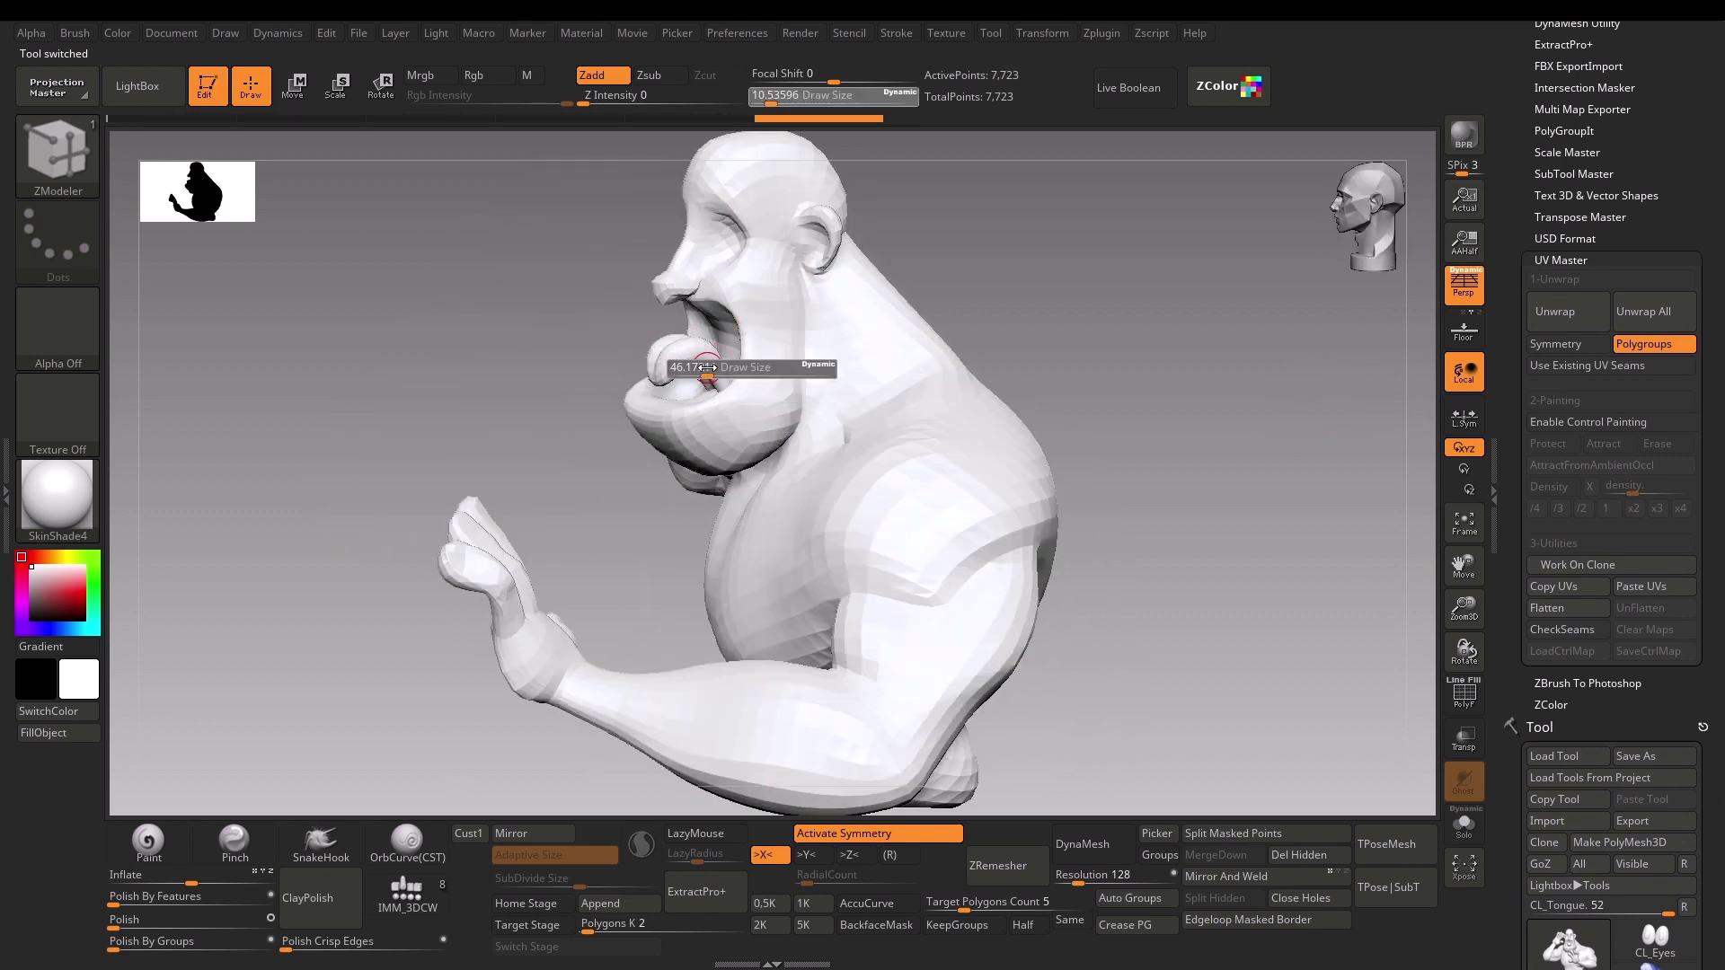
left_click_drag(707, 368, 721, 368)
left_click(675, 353, "ctrl+shift")
mouse_move(924, 333)
left_mouse_down("alt")
mouse_move(969, 481)
mouse_move(1074, 350)
mouse_move(1028, 508)
mouse_move(940, 412)
mouse_move(1198, 408)
mouse_move(1193, 385)
left_mouse_up("alt")
key("shift+f")
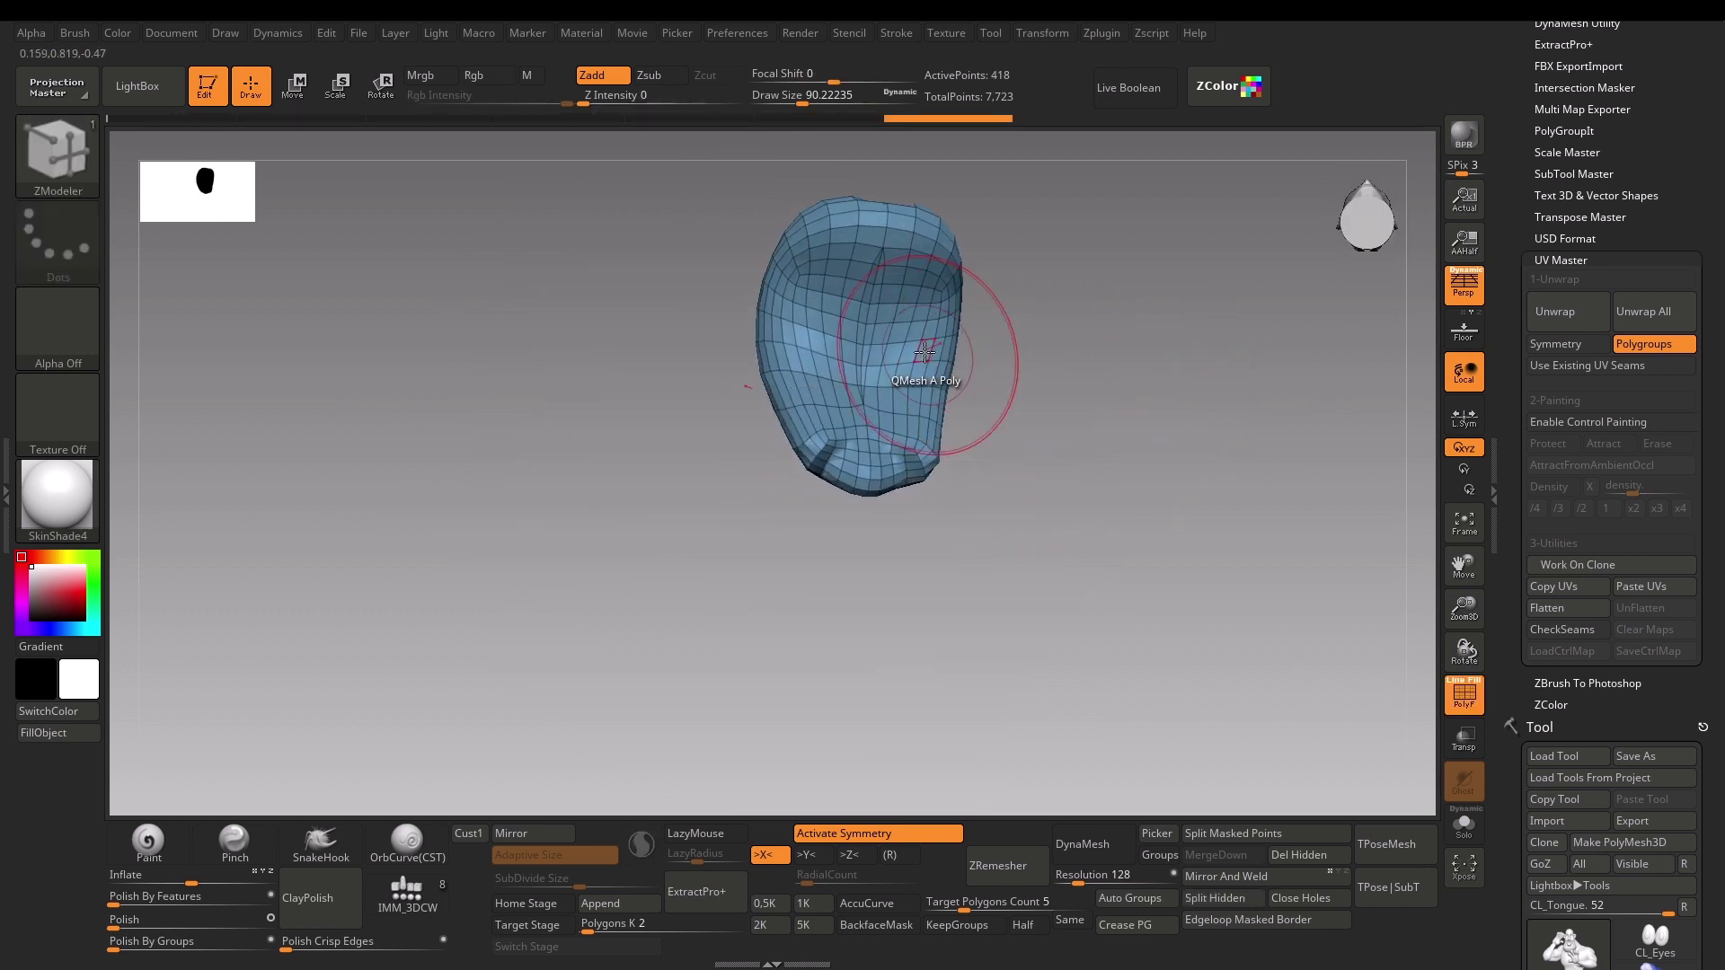
Step: With a draw size of about 25 and symmetry off, mask the tongue's underside and assign it to a new polygroup
key("s")
left_click_drag(884, 328, 854, 337)
key("s")
left_click_drag(876, 347, 859, 317)
key("ctrl")
key("x")
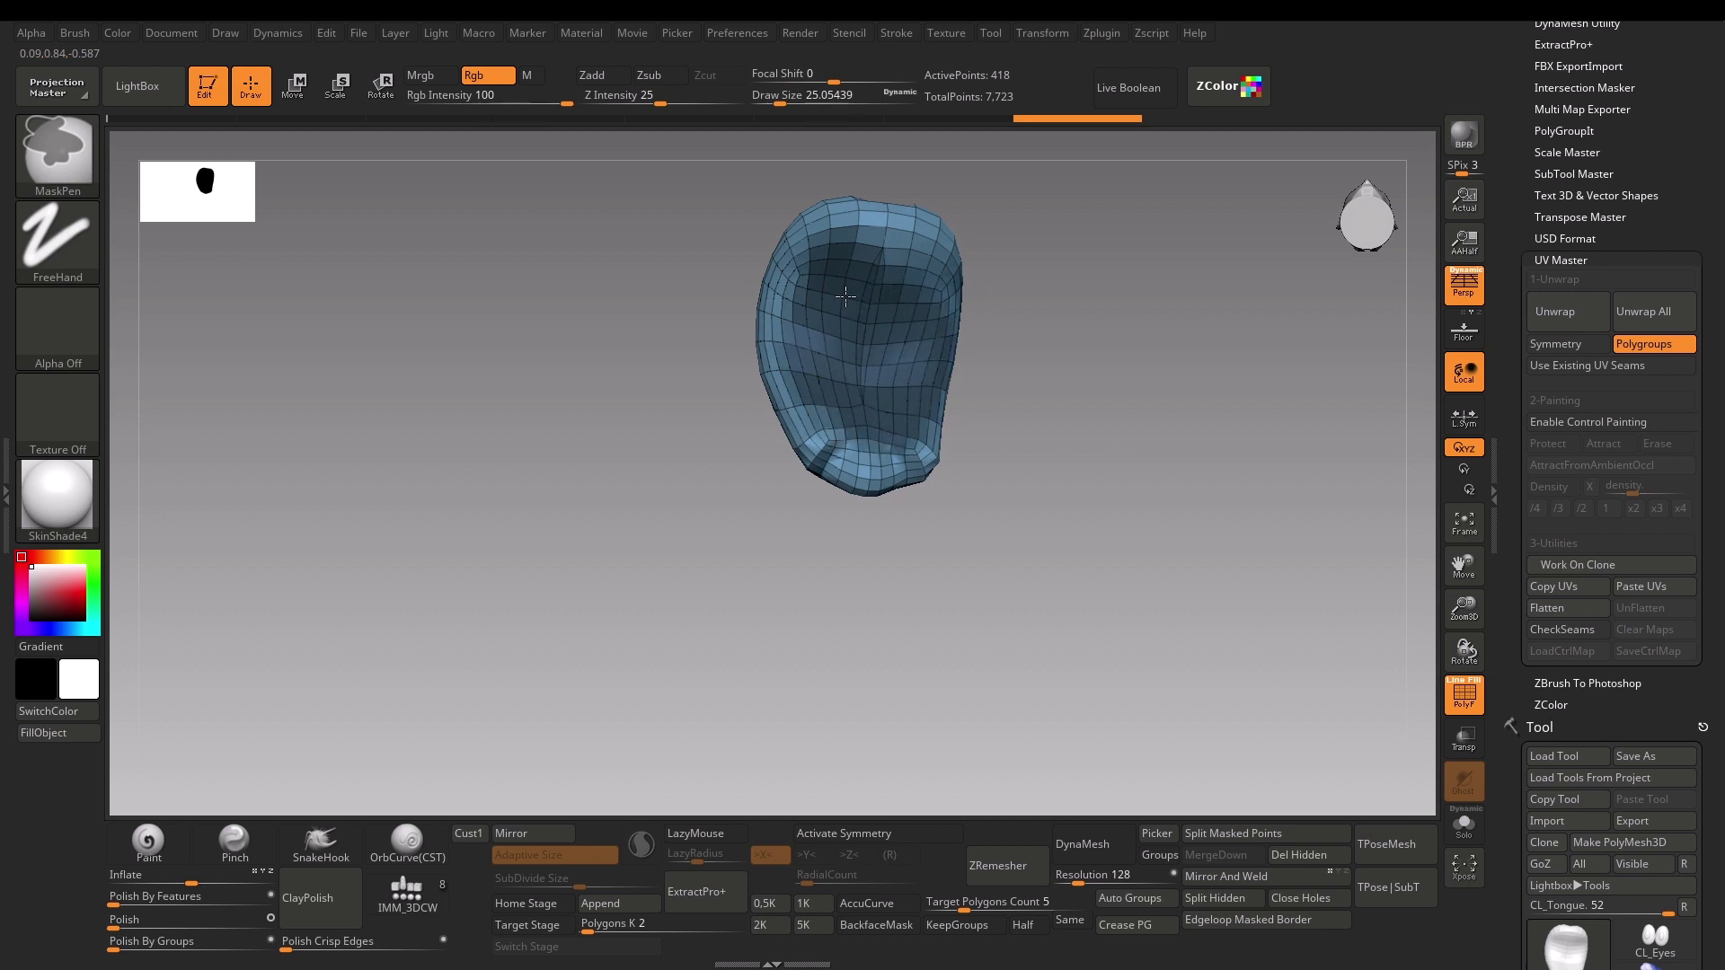
left_click_drag(881, 279, 930, 256, "ctrl")
left_click_drag(1020, 332, 1013, 551)
key("ctrl+w")
Step: Show the complete body clone without the polyframe and enable UV Master's control painting
mouse_move(1124, 566)
left_mouse_down()
mouse_move(928, 713)
mouse_move(980, 668)
left_mouse_up()
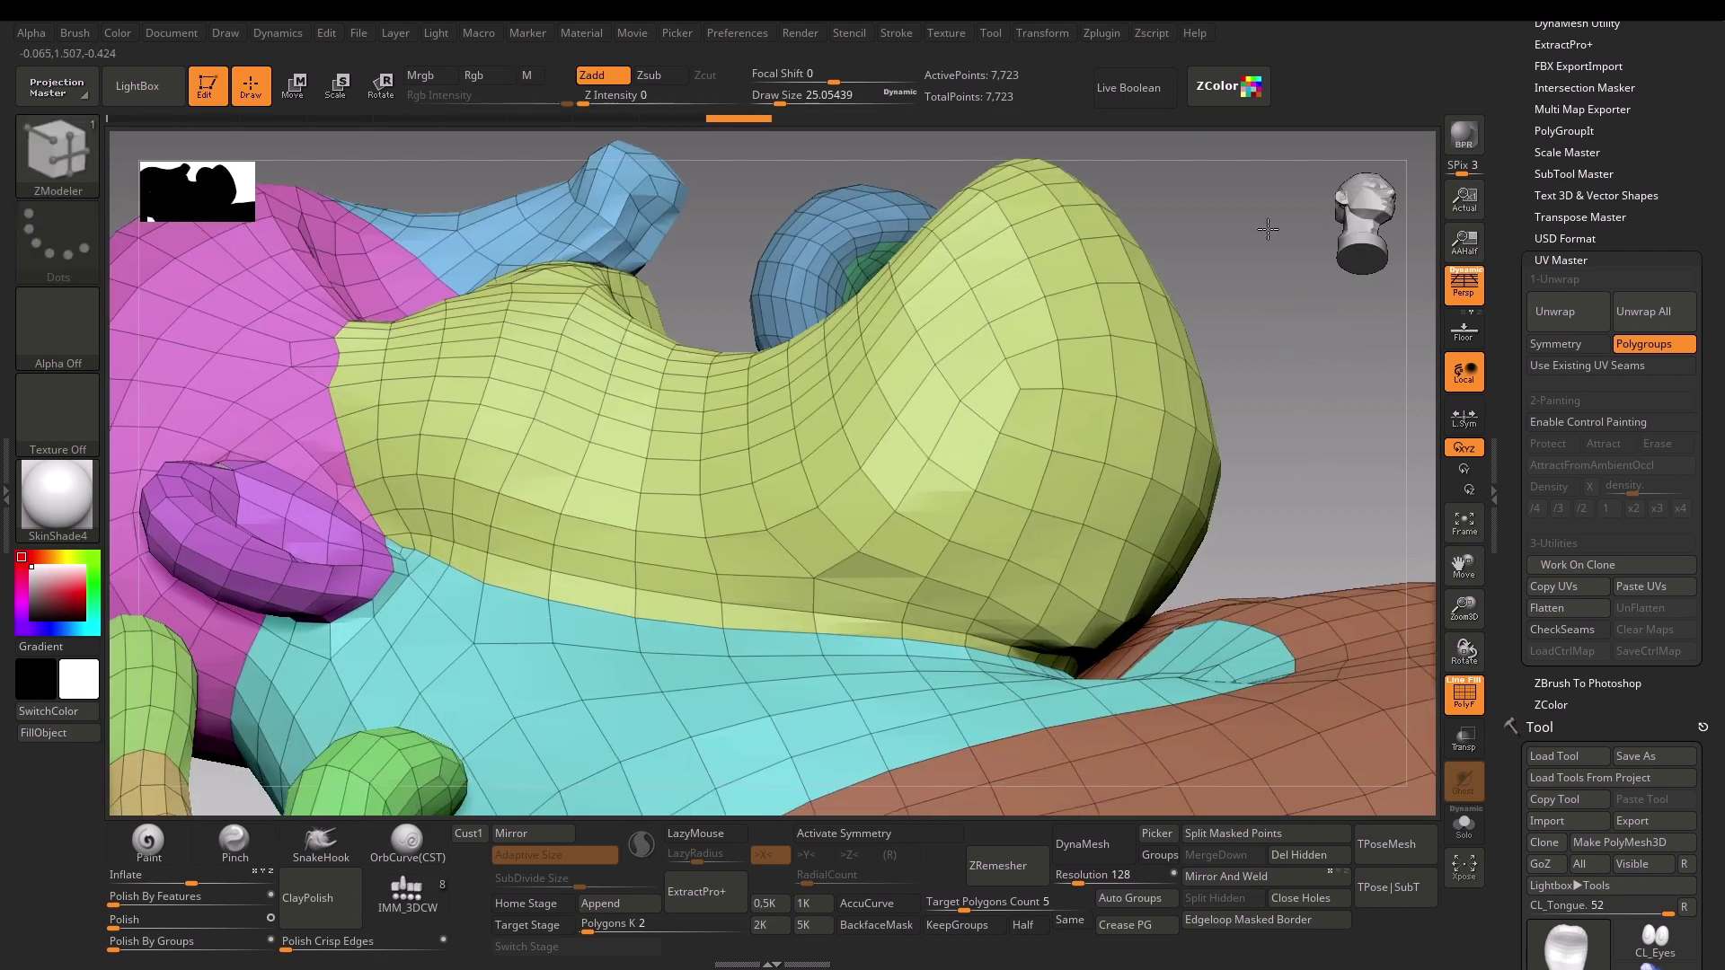
left_click_drag(1336, 365, 816, 668)
left_click_drag(312, 759, 851, 679, "alt")
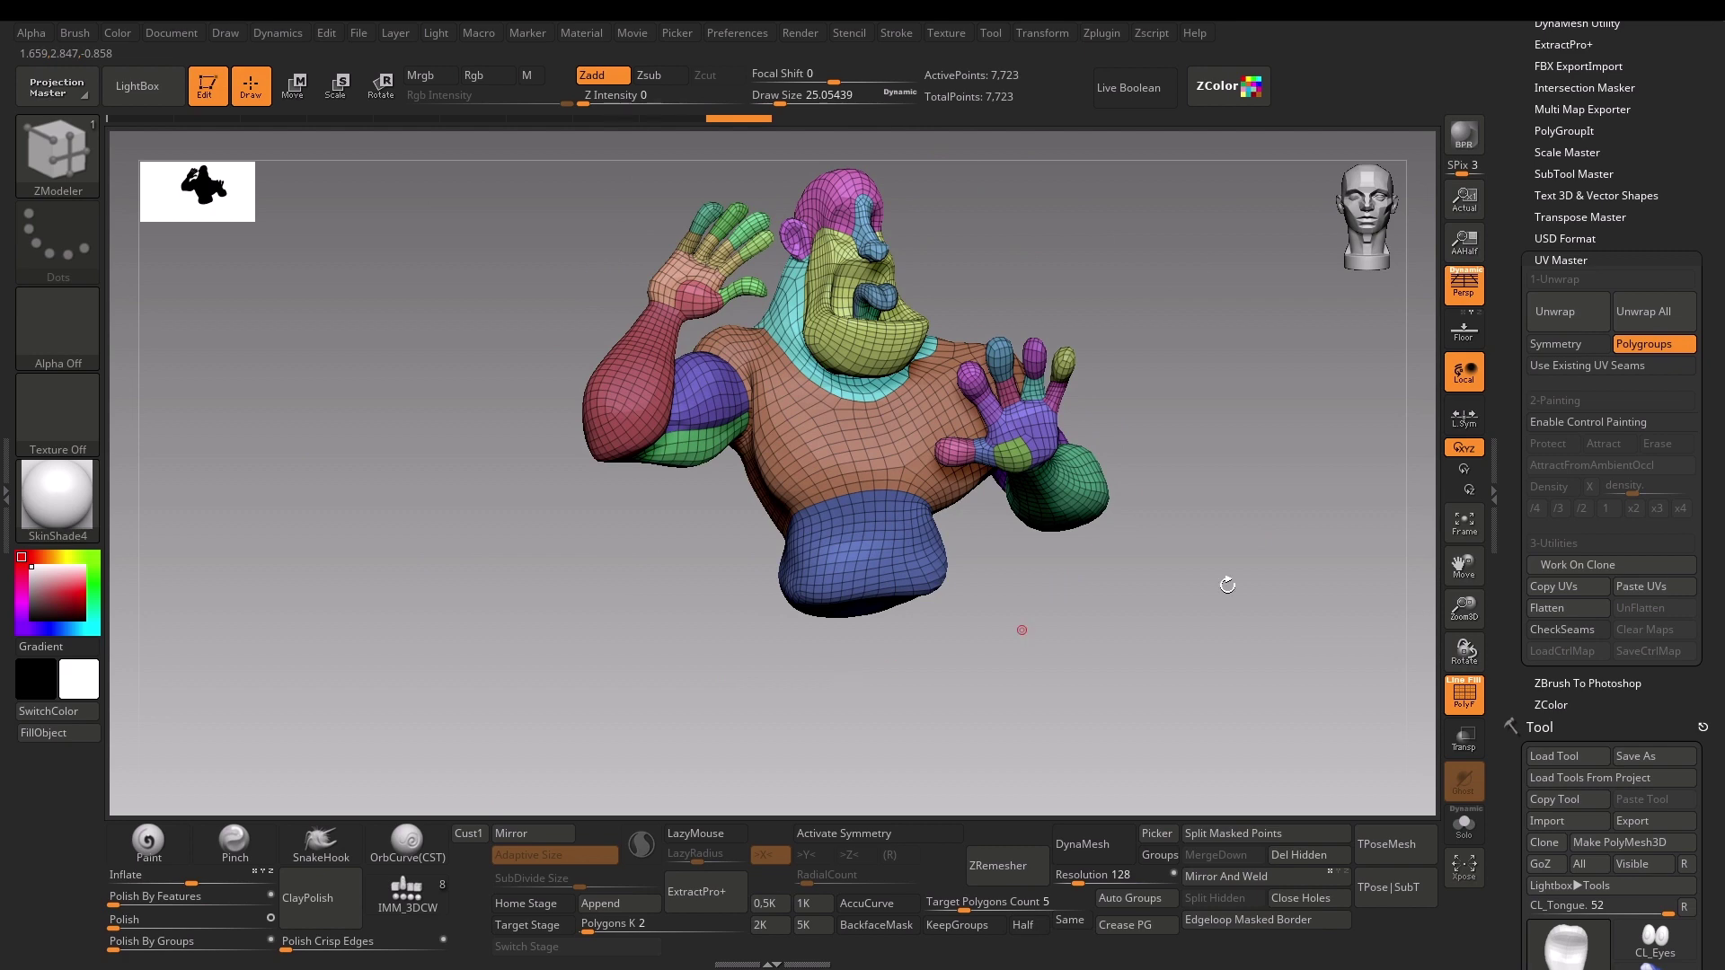
mouse_move(1179, 395)
left_mouse_down()
mouse_move(1144, 405)
mouse_move(1152, 291)
mouse_move(1105, 509)
mouse_move(1094, 435)
left_mouse_up()
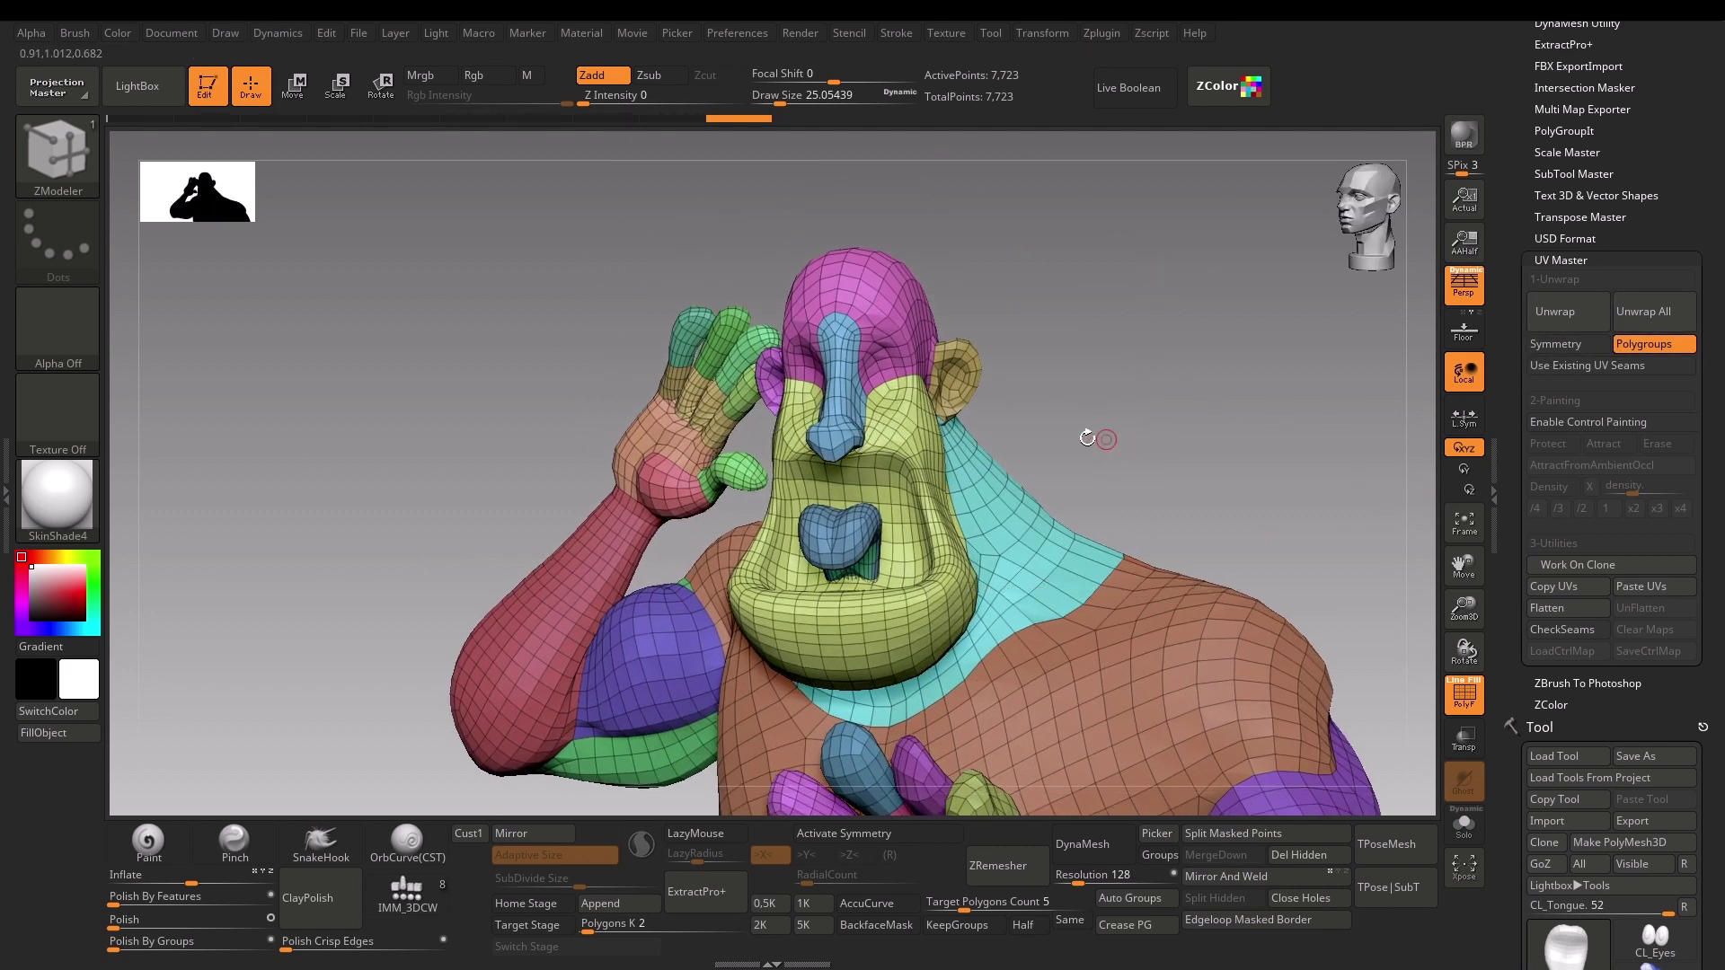
left_click(1558, 564)
key("shift+f")
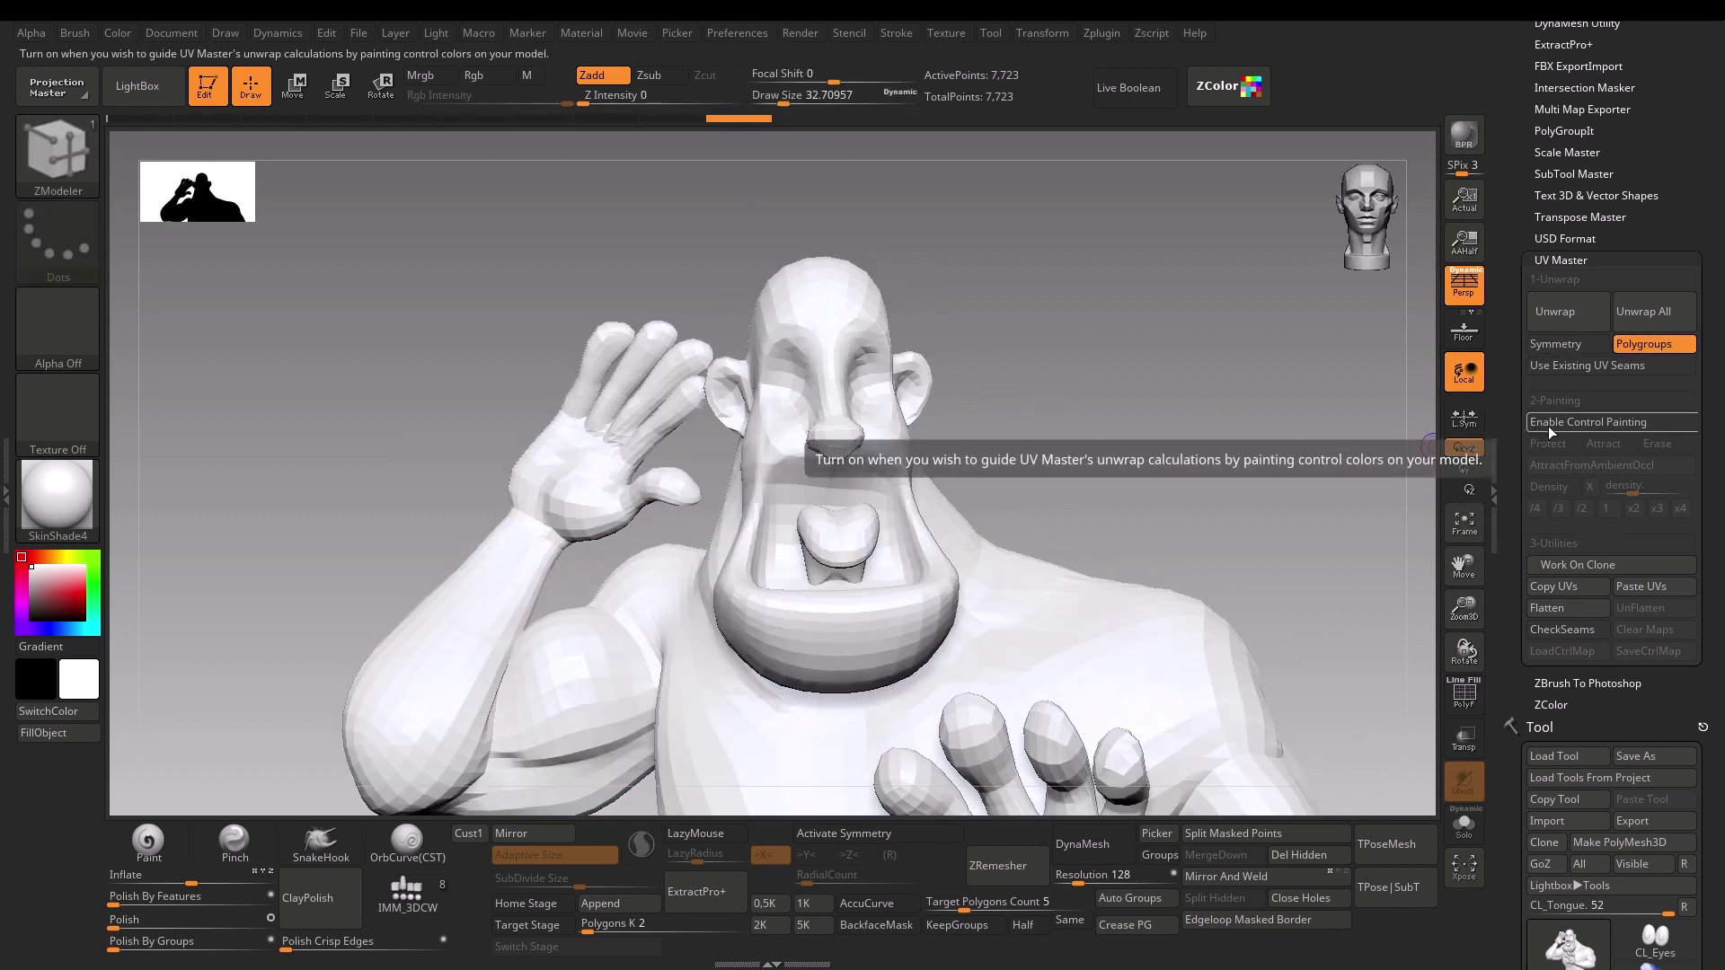
left_click(1549, 424)
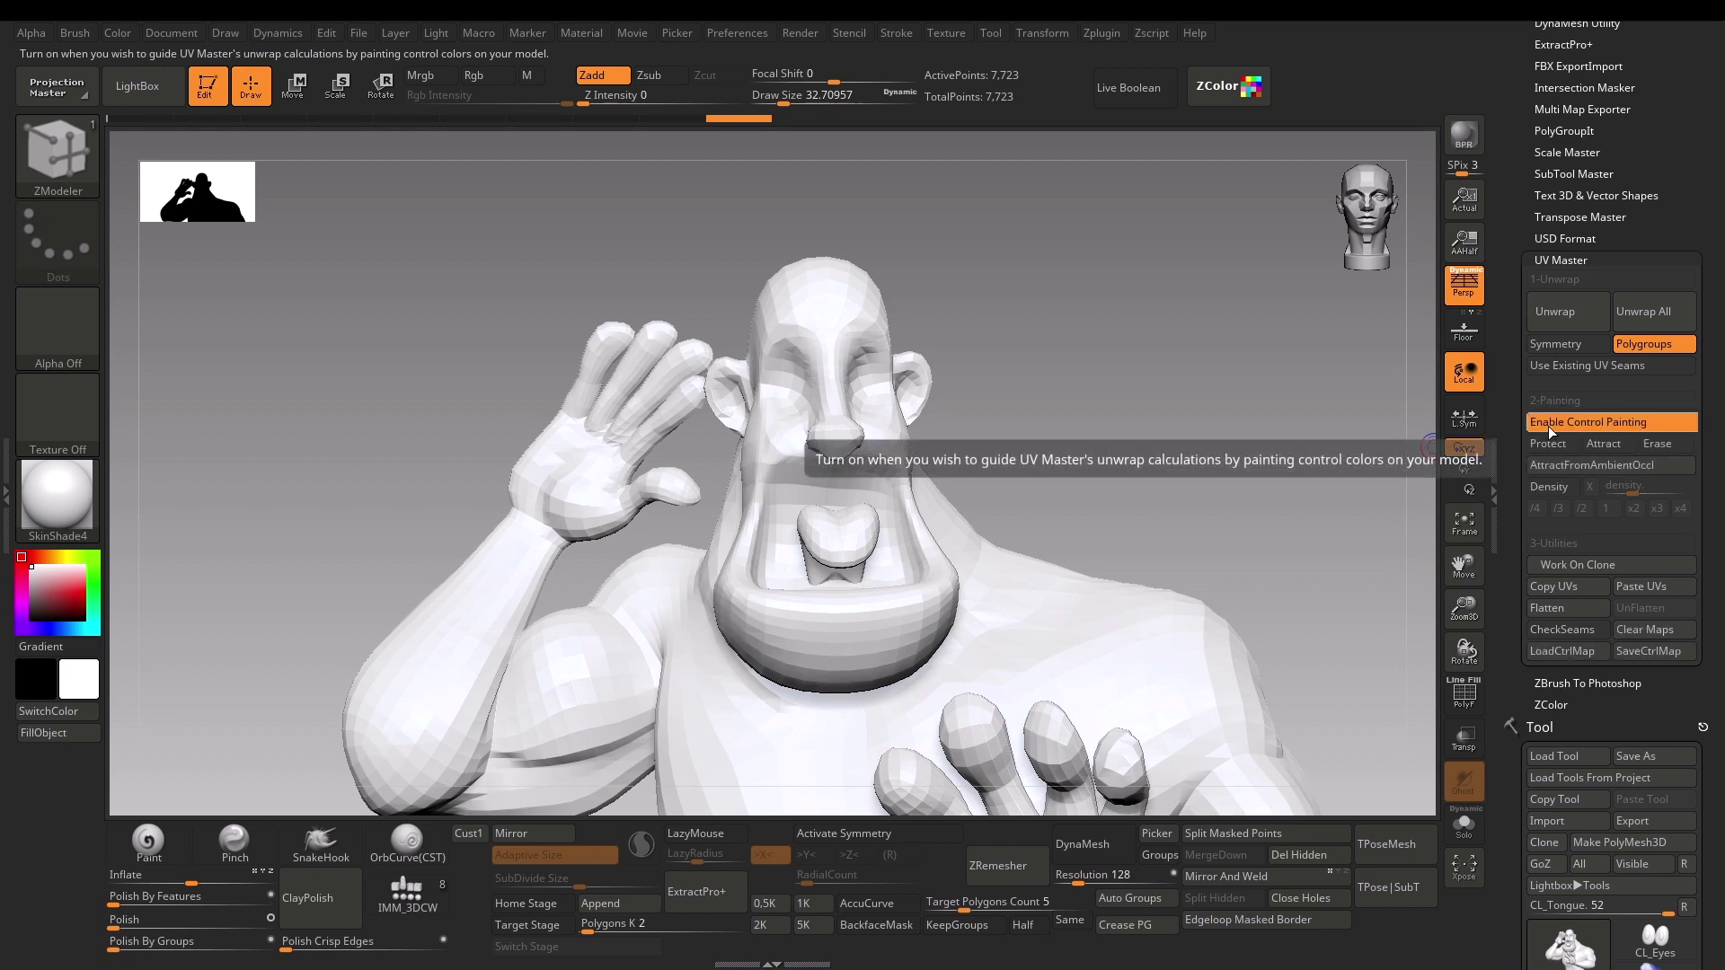
Step: Hide both tongue polygroups on the body clone to expose the inside of the mouth
left_click(848, 534, "ctrl+shift")
left_click(935, 539, "ctrl+shift")
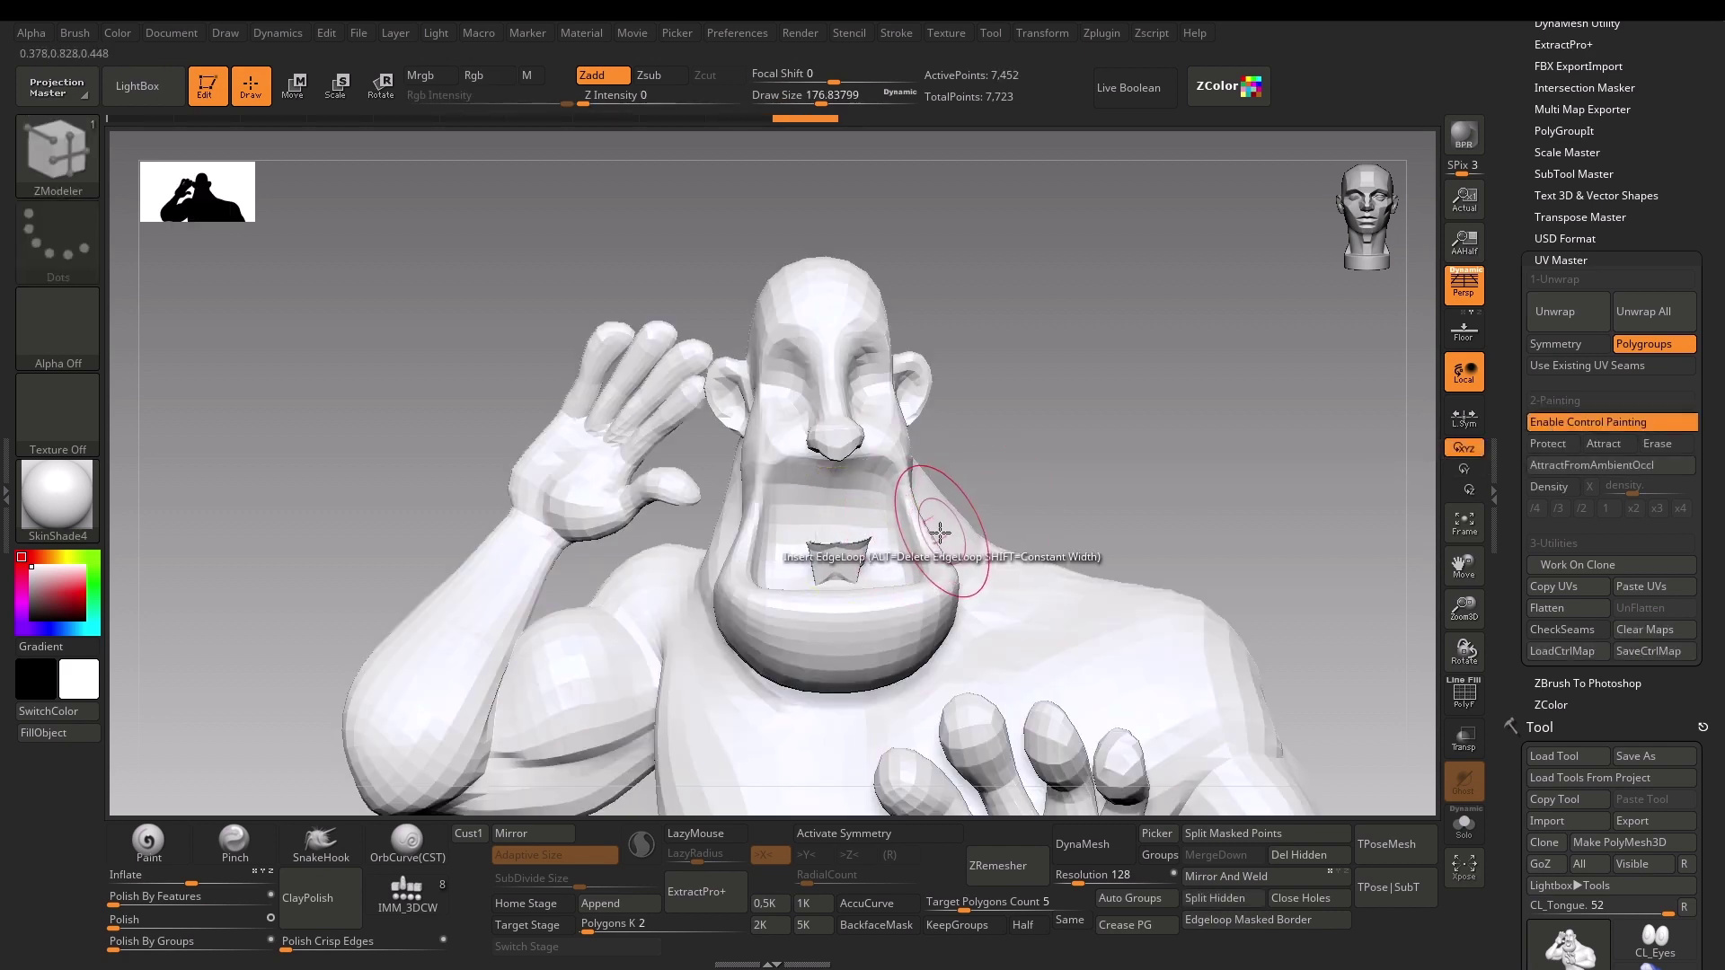
left_click_drag(935, 539, 1093, 471)
left_click(849, 565, "ctrl+shift")
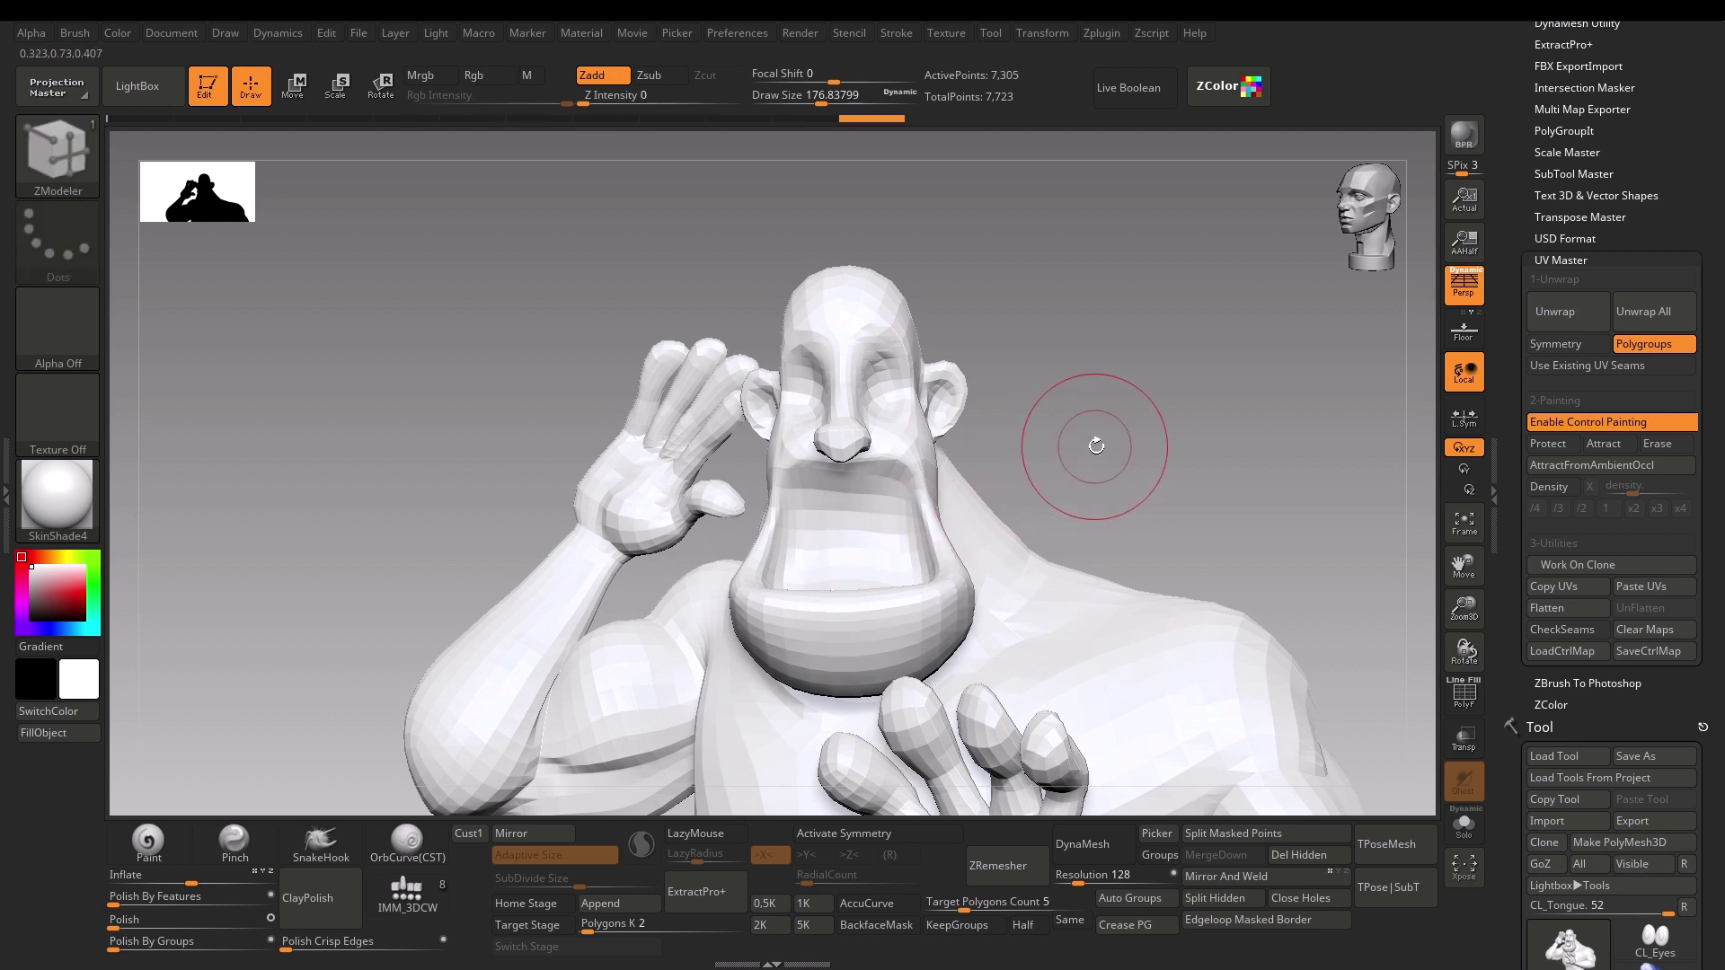
Step: Paint Protect areas over the body clone's whole face, from the forehead through the mouth to the chin
left_click(1550, 444)
mouse_move(836, 458)
left_mouse_down()
mouse_move(817, 343)
mouse_move(872, 352)
mouse_move(887, 382)
left_mouse_up()
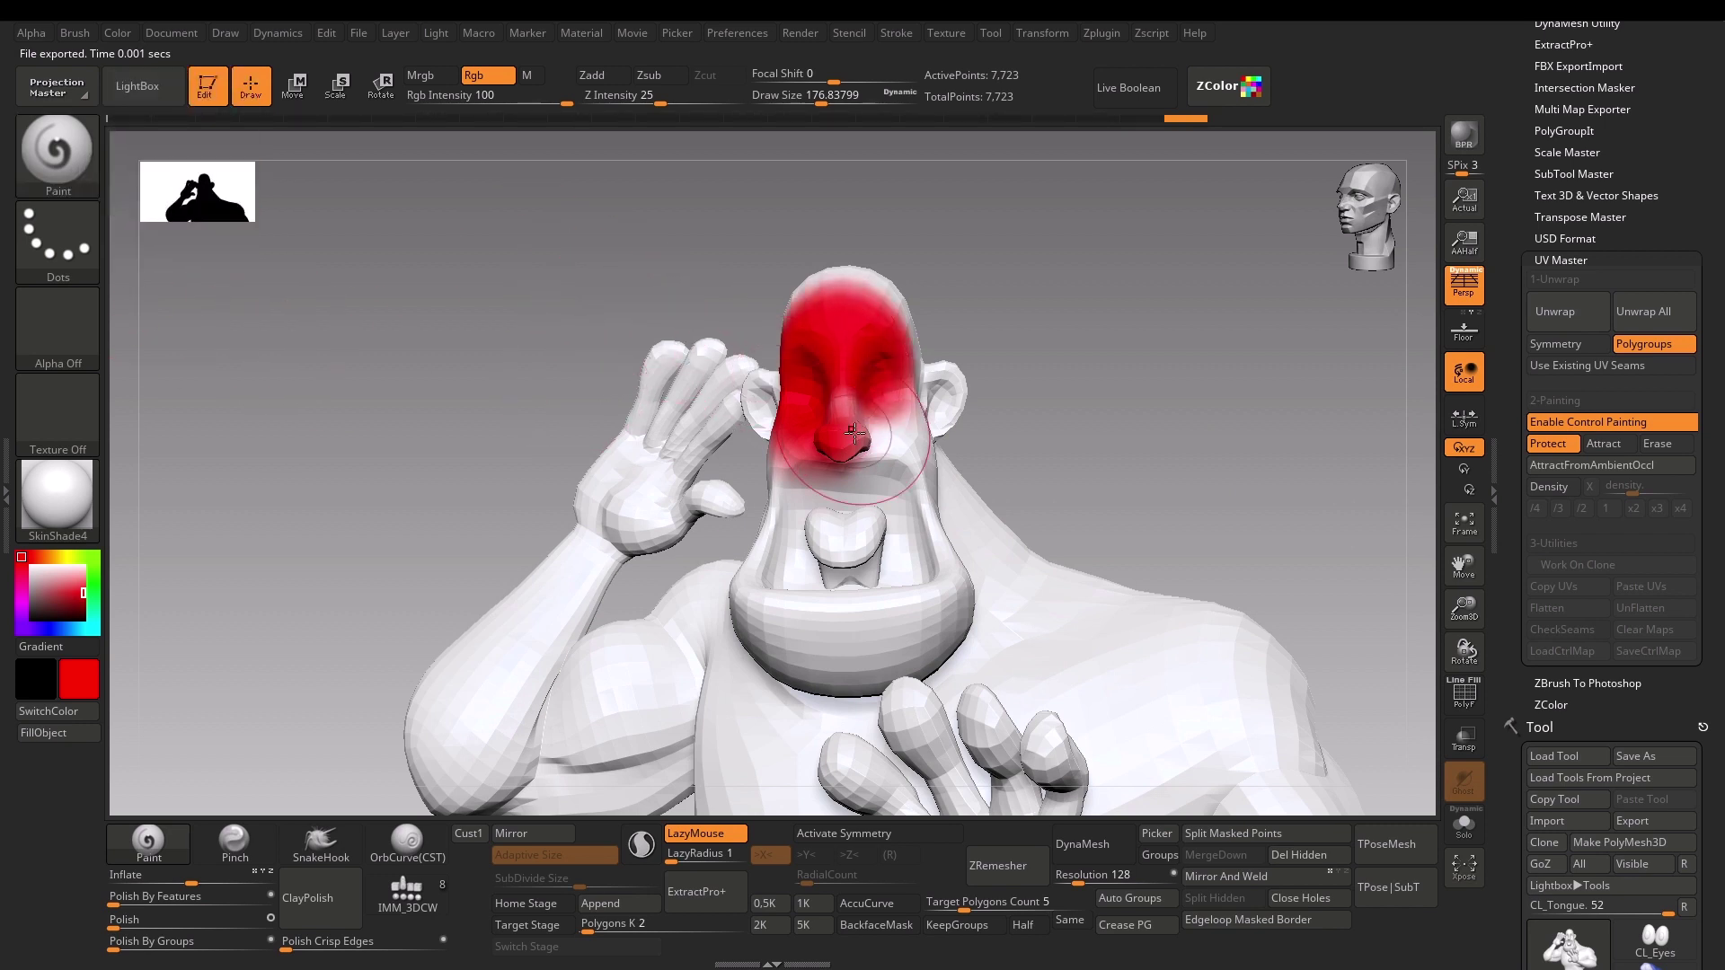
mouse_move(861, 437)
left_mouse_down()
mouse_move(798, 360)
mouse_move(871, 342)
mouse_move(898, 422)
mouse_move(799, 473)
mouse_move(786, 576)
mouse_move(845, 611)
mouse_move(867, 468)
mouse_move(867, 647)
mouse_move(935, 620)
mouse_move(782, 580)
left_mouse_up()
mouse_move(1060, 461)
left_mouse_down()
mouse_move(1129, 474)
mouse_move(886, 520)
mouse_move(793, 504)
mouse_move(1040, 500)
mouse_move(834, 568)
mouse_move(854, 615)
mouse_move(894, 584)
mouse_move(806, 618)
left_mouse_up()
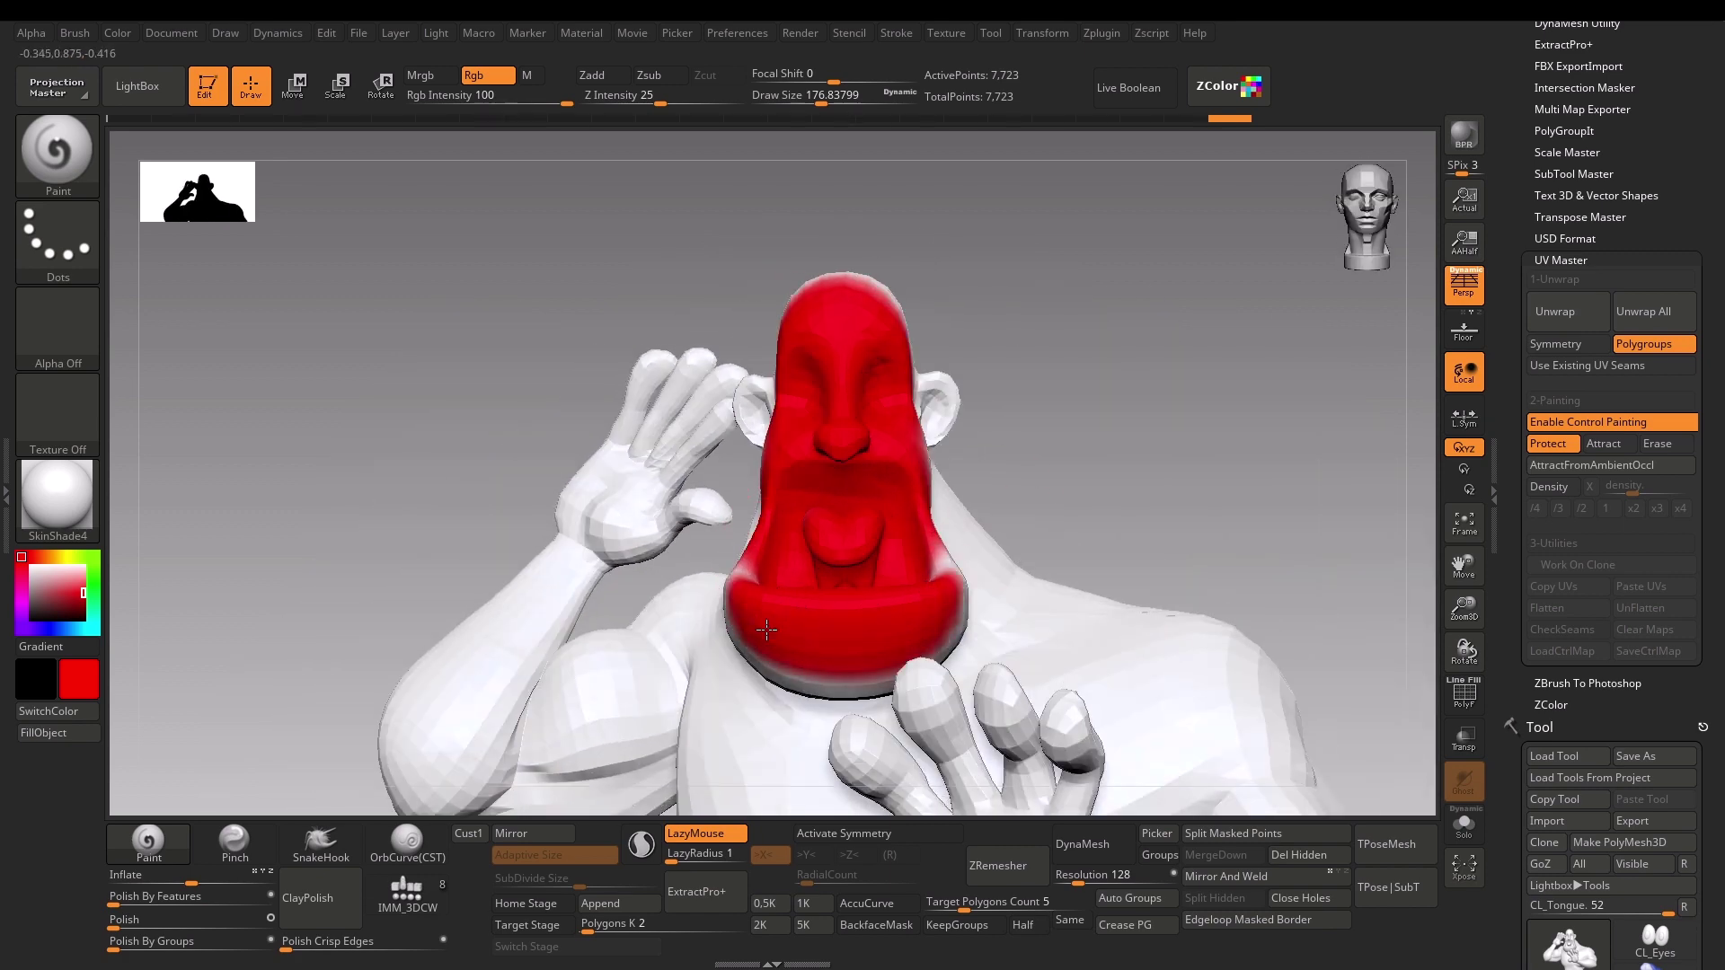
Step: Isolate the tongue to erase its Protect paint, and unhide the rest of the body clone
left_click(843, 551, "ctrl+shift")
left_click(831, 542, "ctrl+shift")
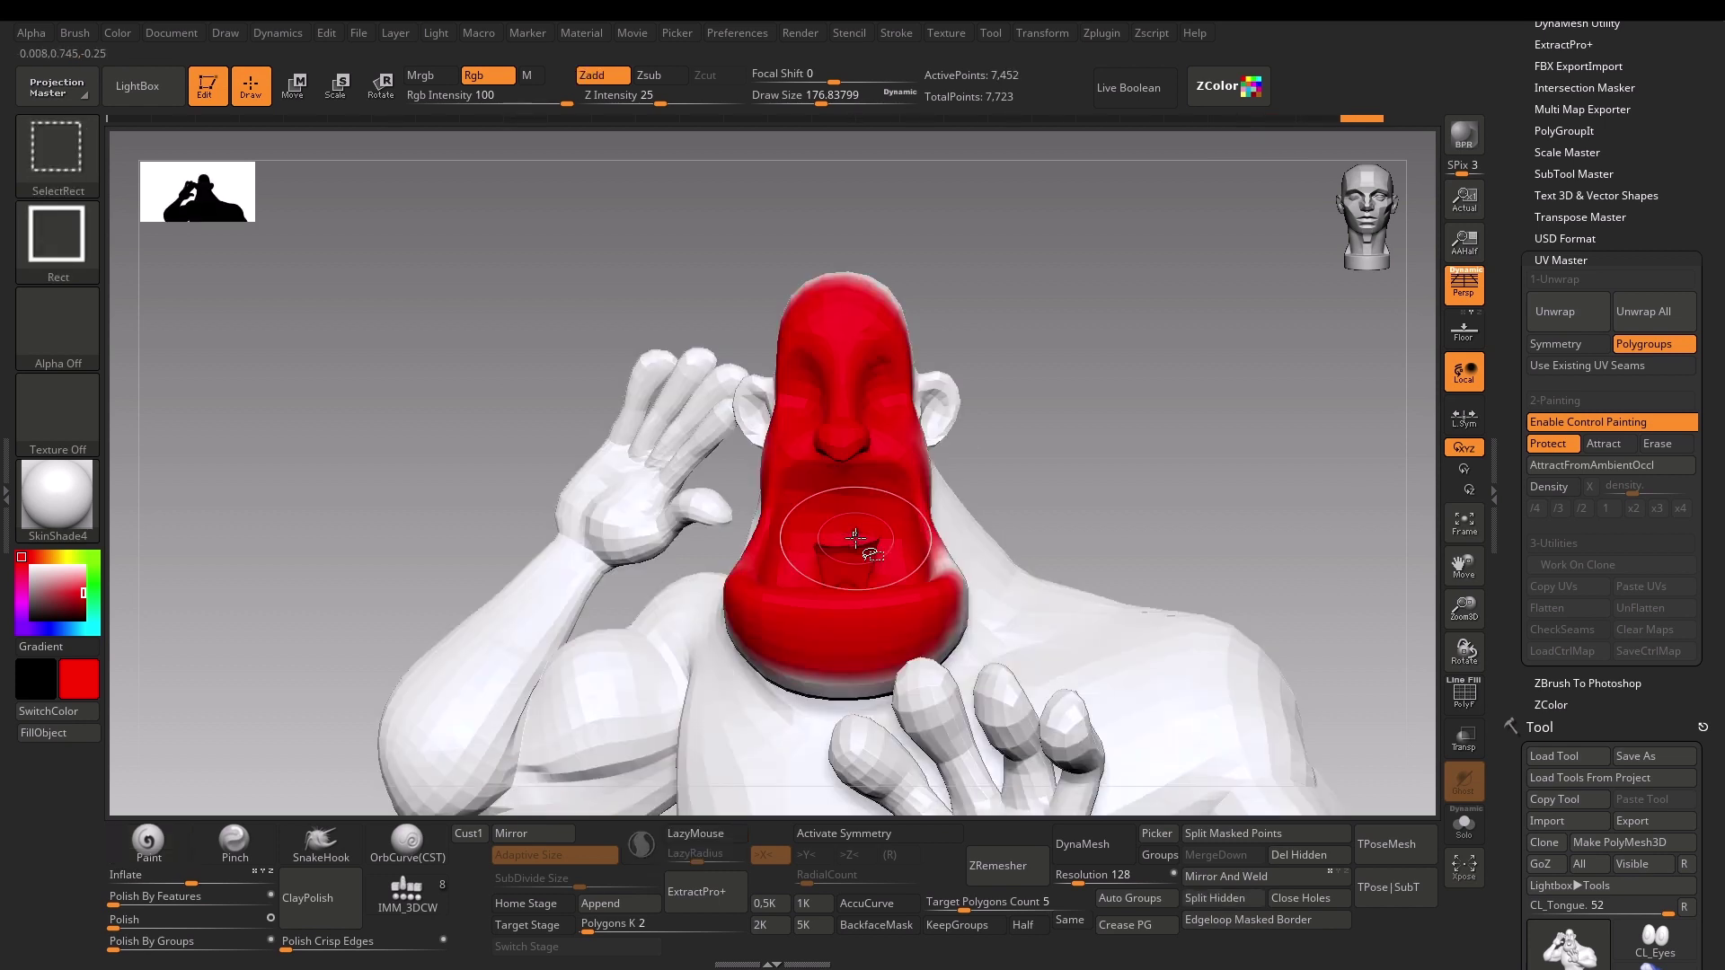
left_click_drag(1194, 420, 1169, 470, "ctrl+shift")
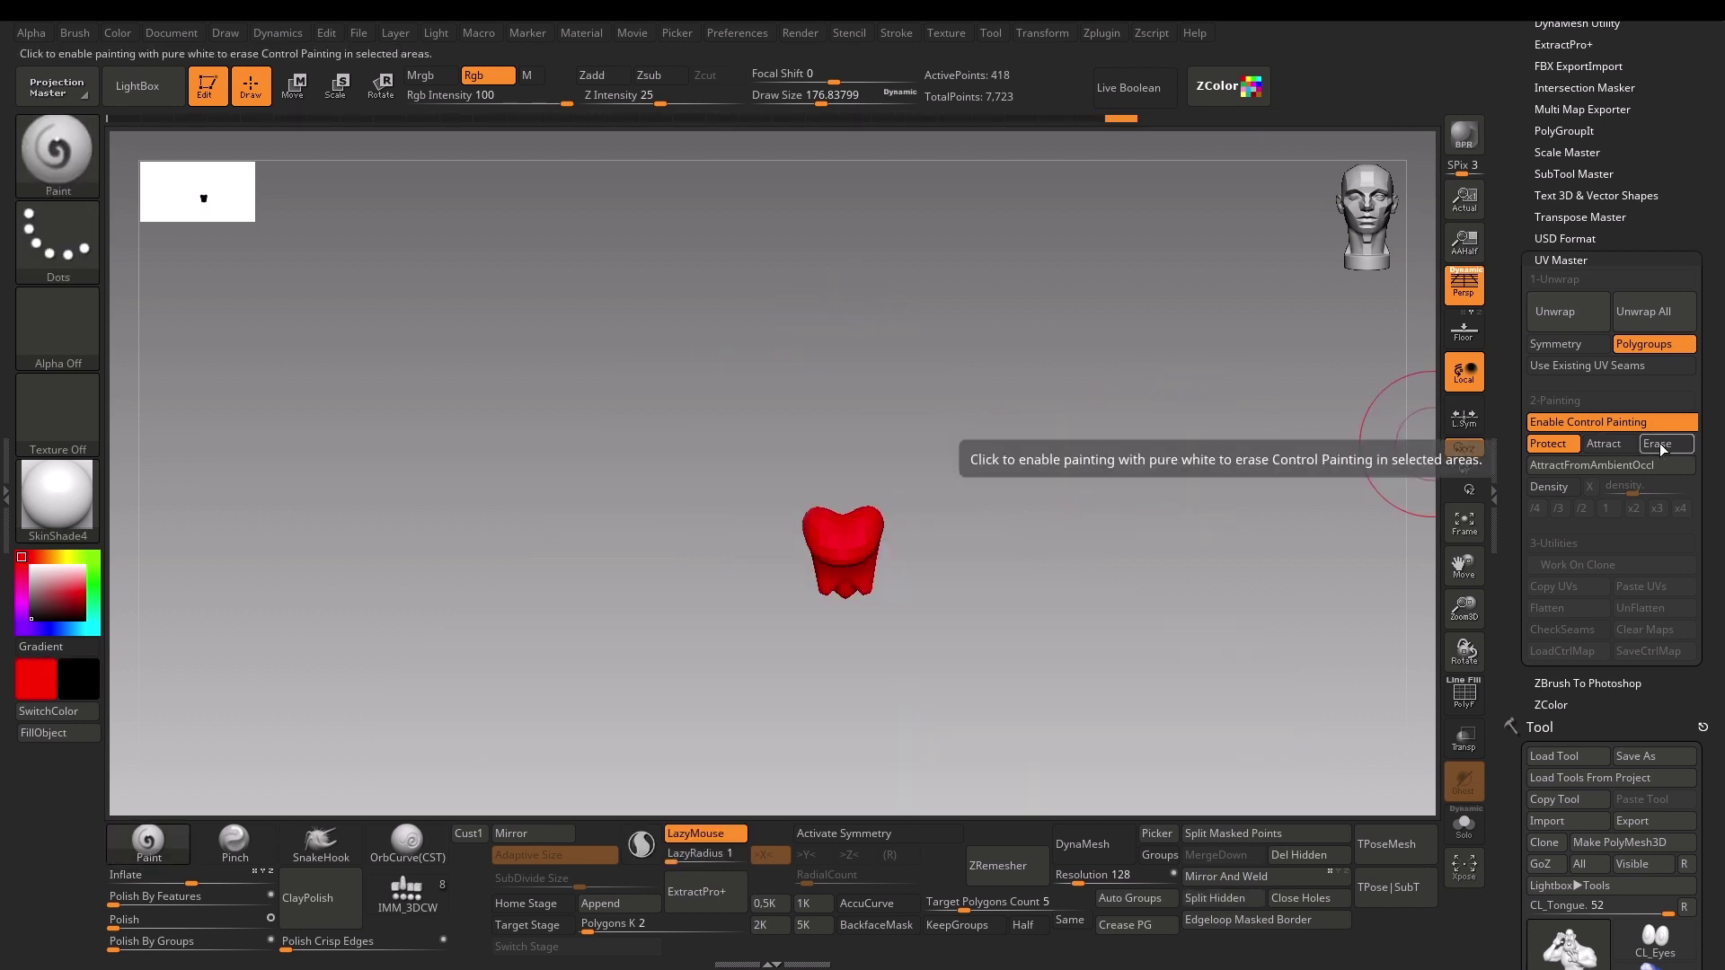
left_click(1657, 443)
mouse_move(878, 596)
left_mouse_down()
mouse_move(824, 518)
mouse_move(932, 542)
mouse_move(903, 537)
left_mouse_up()
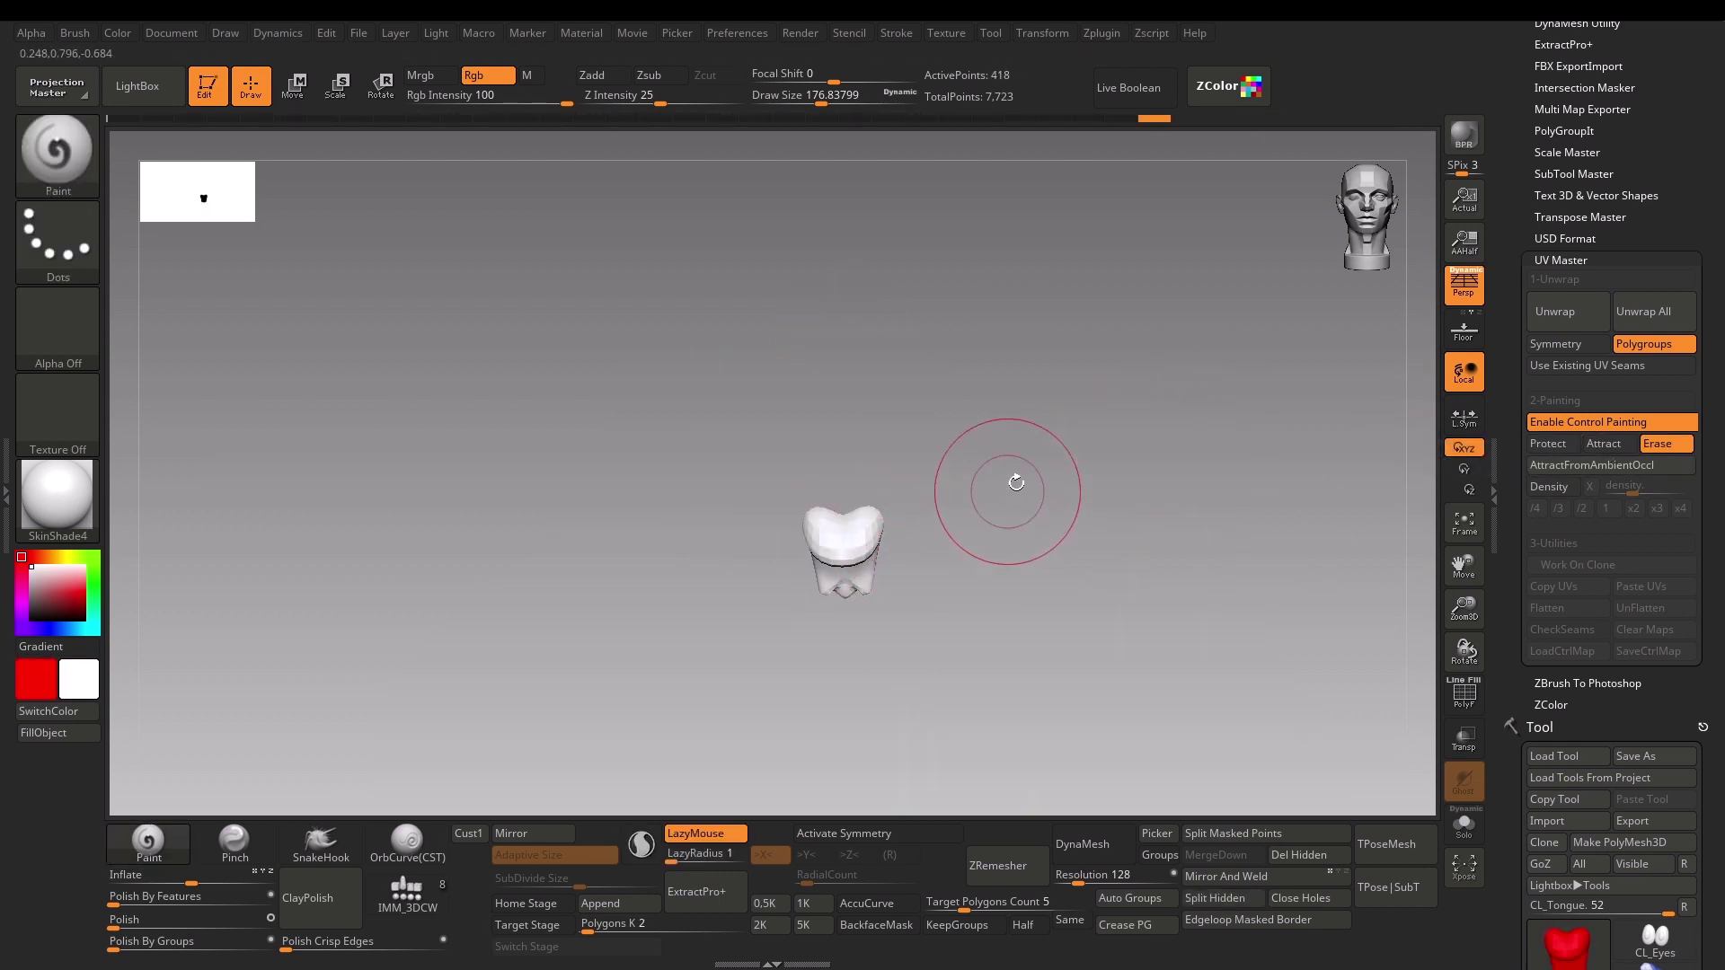
mouse_move(1008, 494)
left_mouse_down("alt")
mouse_move(1072, 564)
mouse_move(1084, 654)
left_mouse_up("alt")
mouse_move(920, 598)
left_mouse_down()
mouse_move(869, 558)
mouse_move(839, 568)
left_mouse_up()
left_click_drag(1010, 530, 1025, 629, "alt")
mouse_move(1024, 629)
left_mouse_down()
mouse_move(1016, 500)
mouse_move(1114, 536)
mouse_move(1304, 513)
left_mouse_up()
left_click(1304, 513, "ctrl+shift")
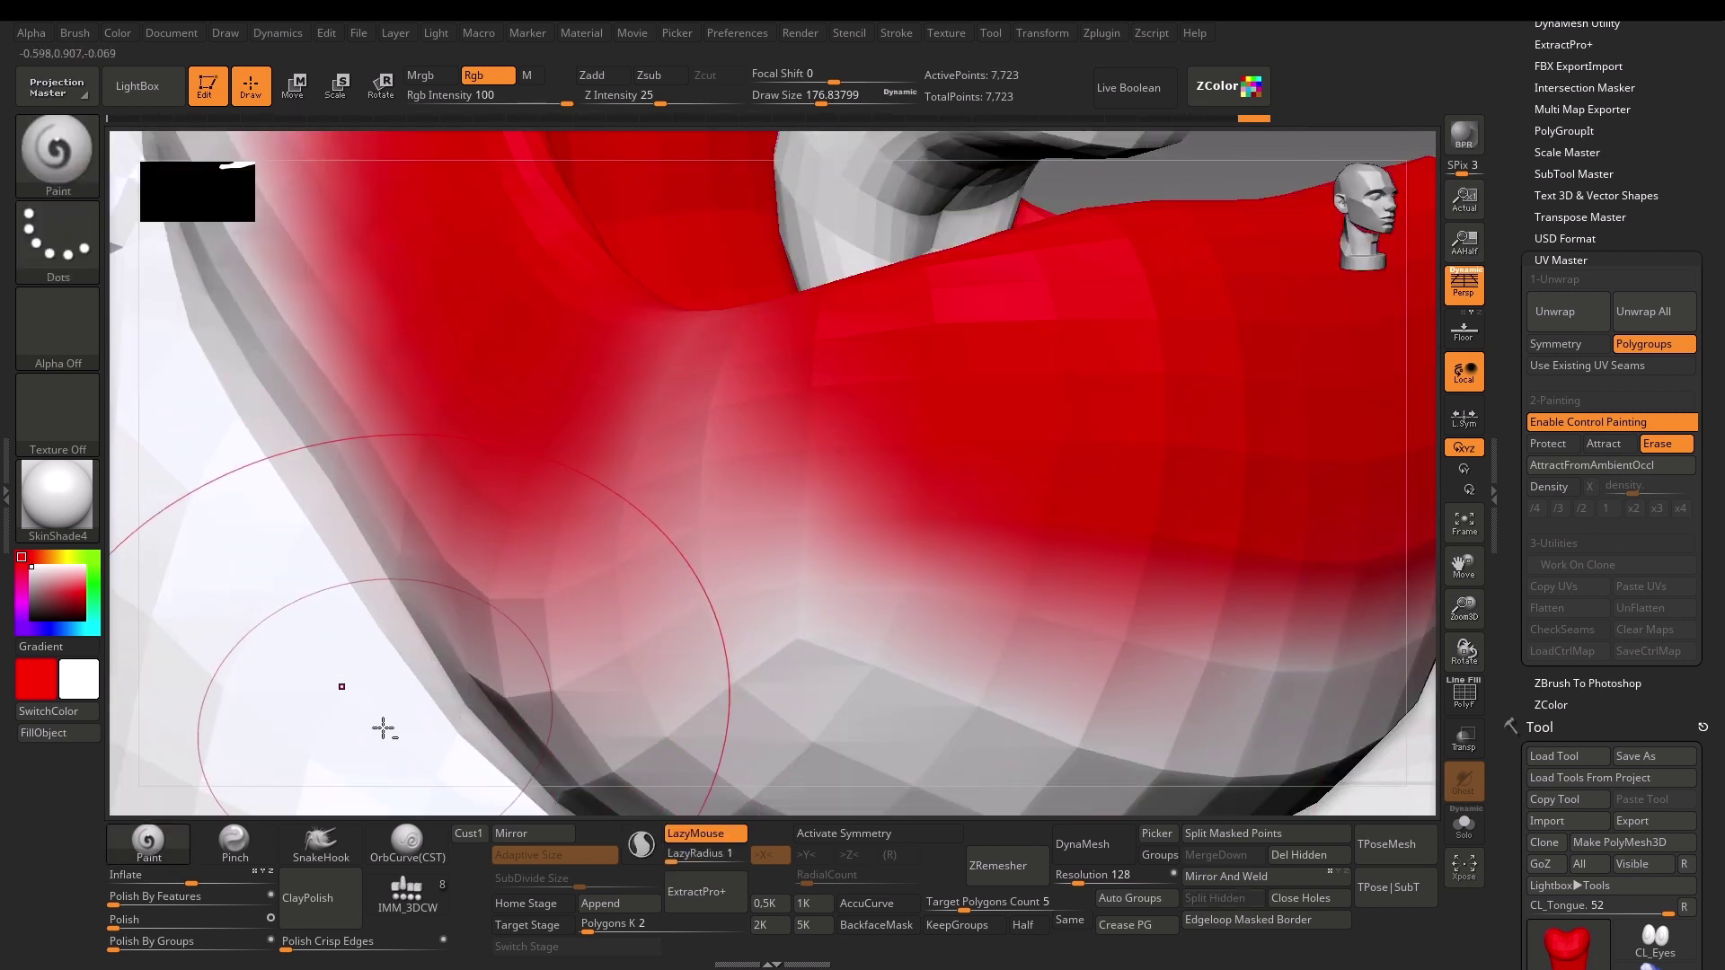
Step: Switch the control painting from Erase back to Protect to continue painting the body clone
mouse_move(463, 798)
left_mouse_down("alt")
mouse_move(362, 545)
mouse_move(377, 449)
left_mouse_up("alt")
left_click_drag(1196, 333, 994, 432, "shift")
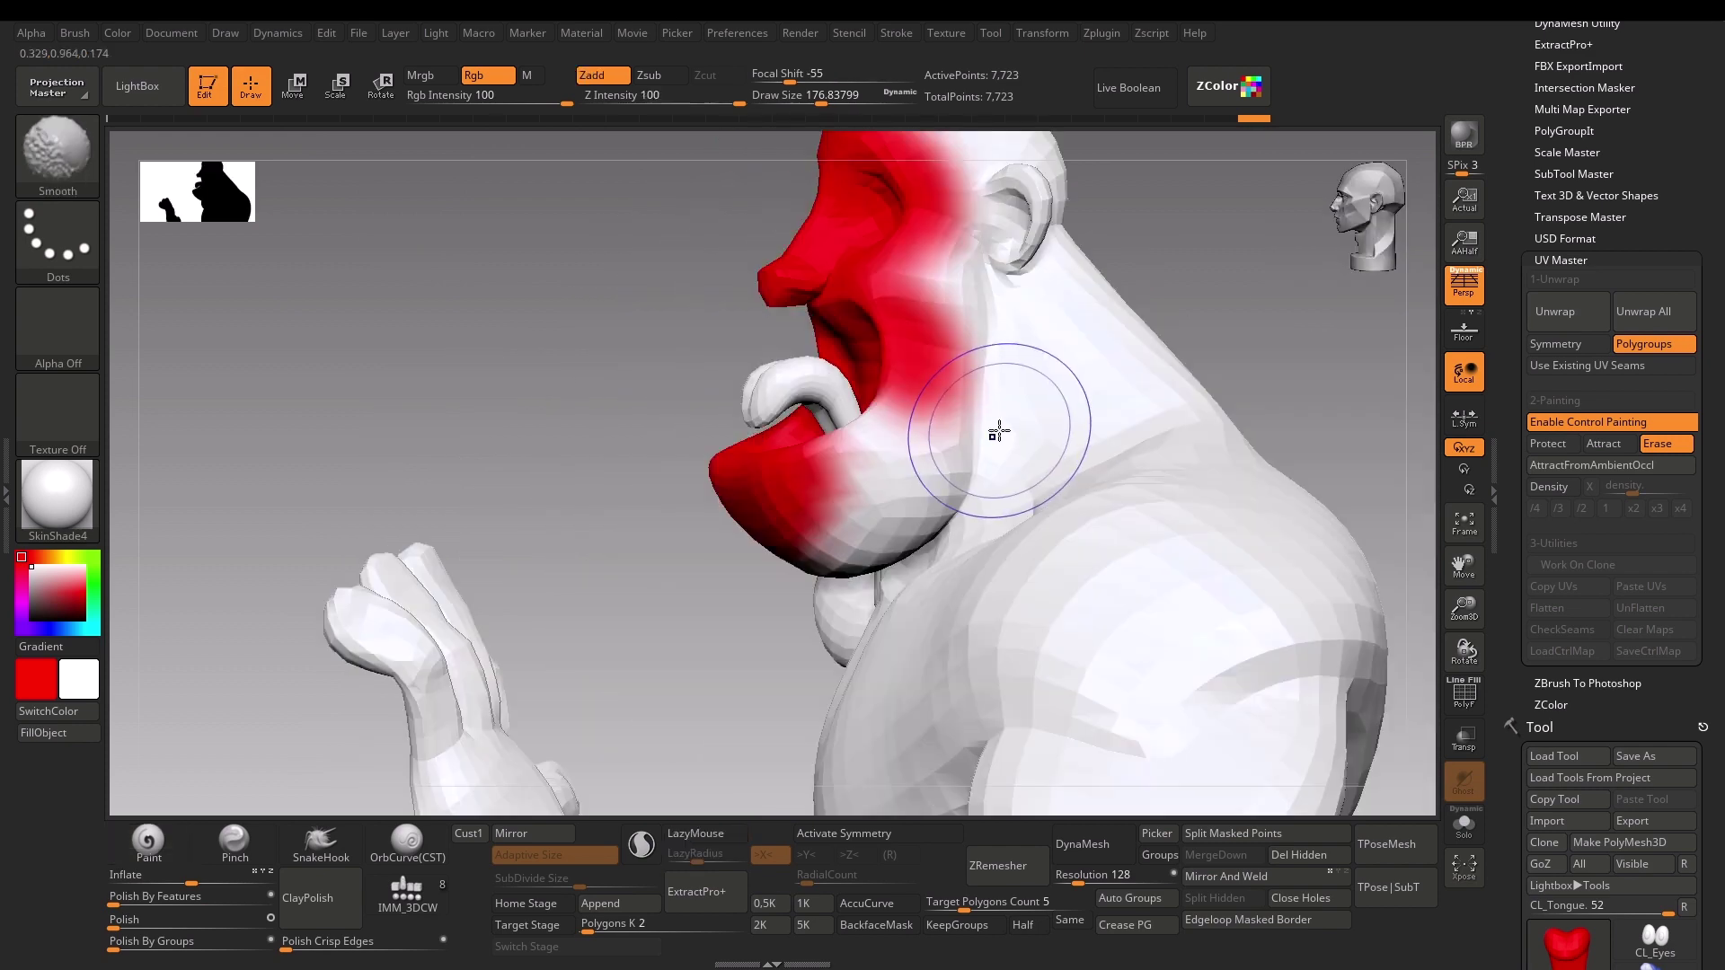
key("v")
left_click_drag(465, 469, 1309, 384)
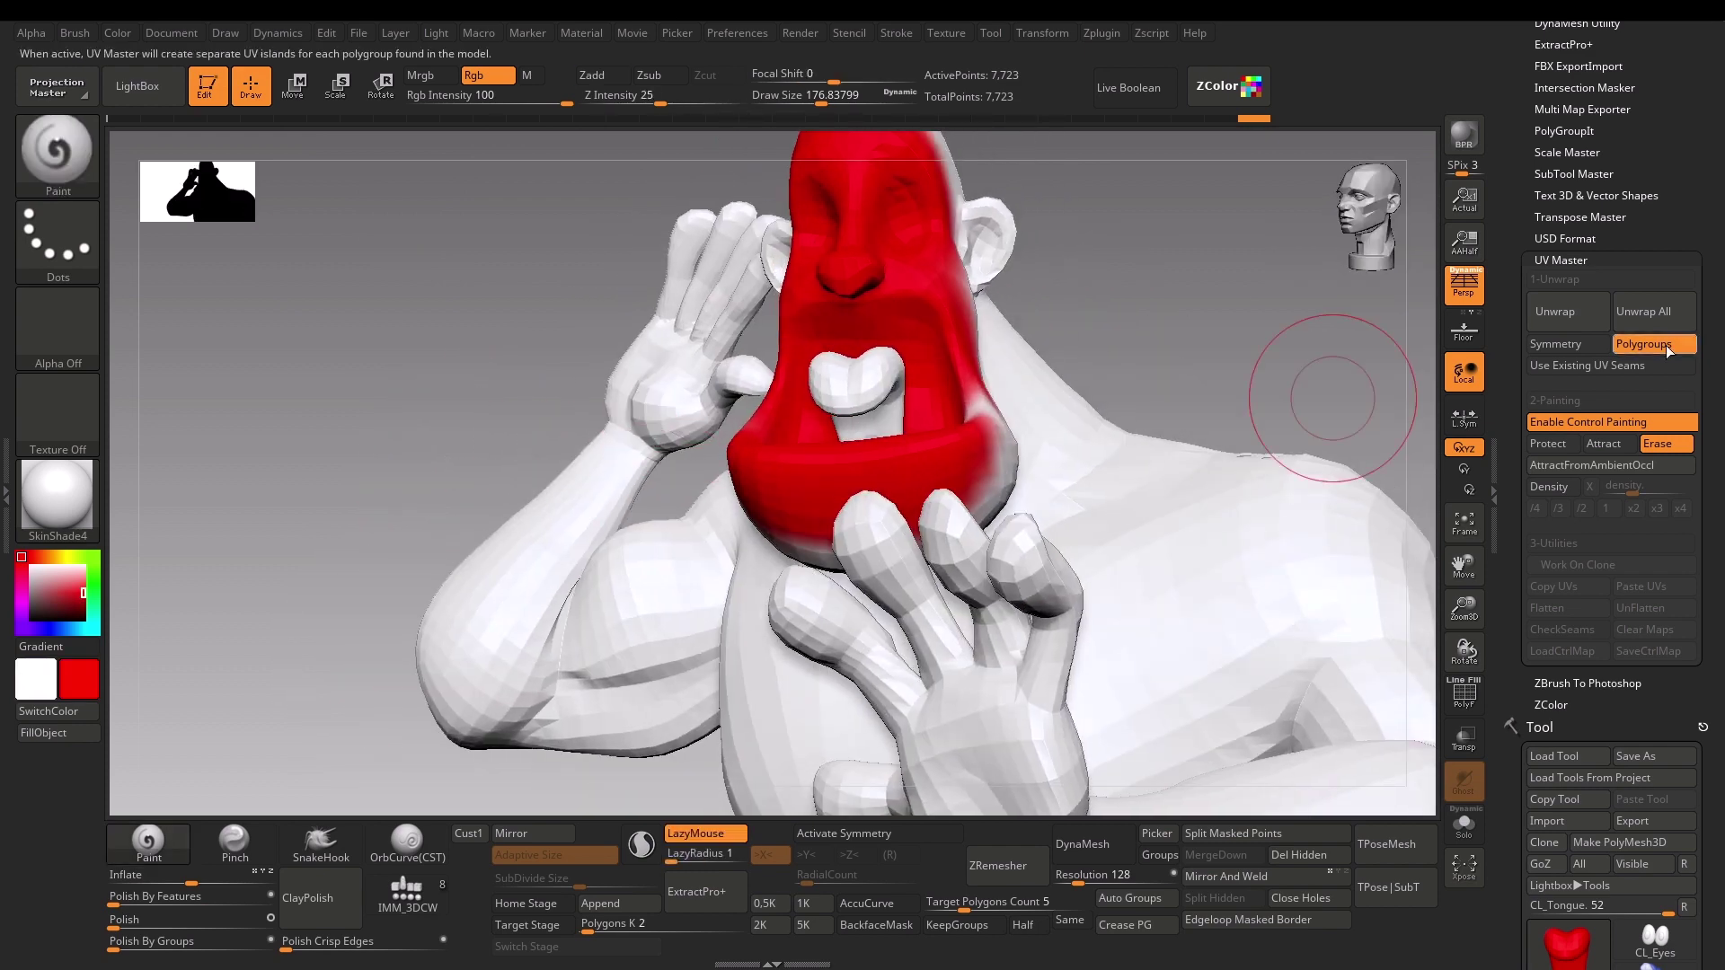
left_click(1546, 444)
Step: Extend the Protect paint over the cheek and jaw on the side away from the raised hand, using a smaller brush
left_click_drag(1152, 409, 1330, 306)
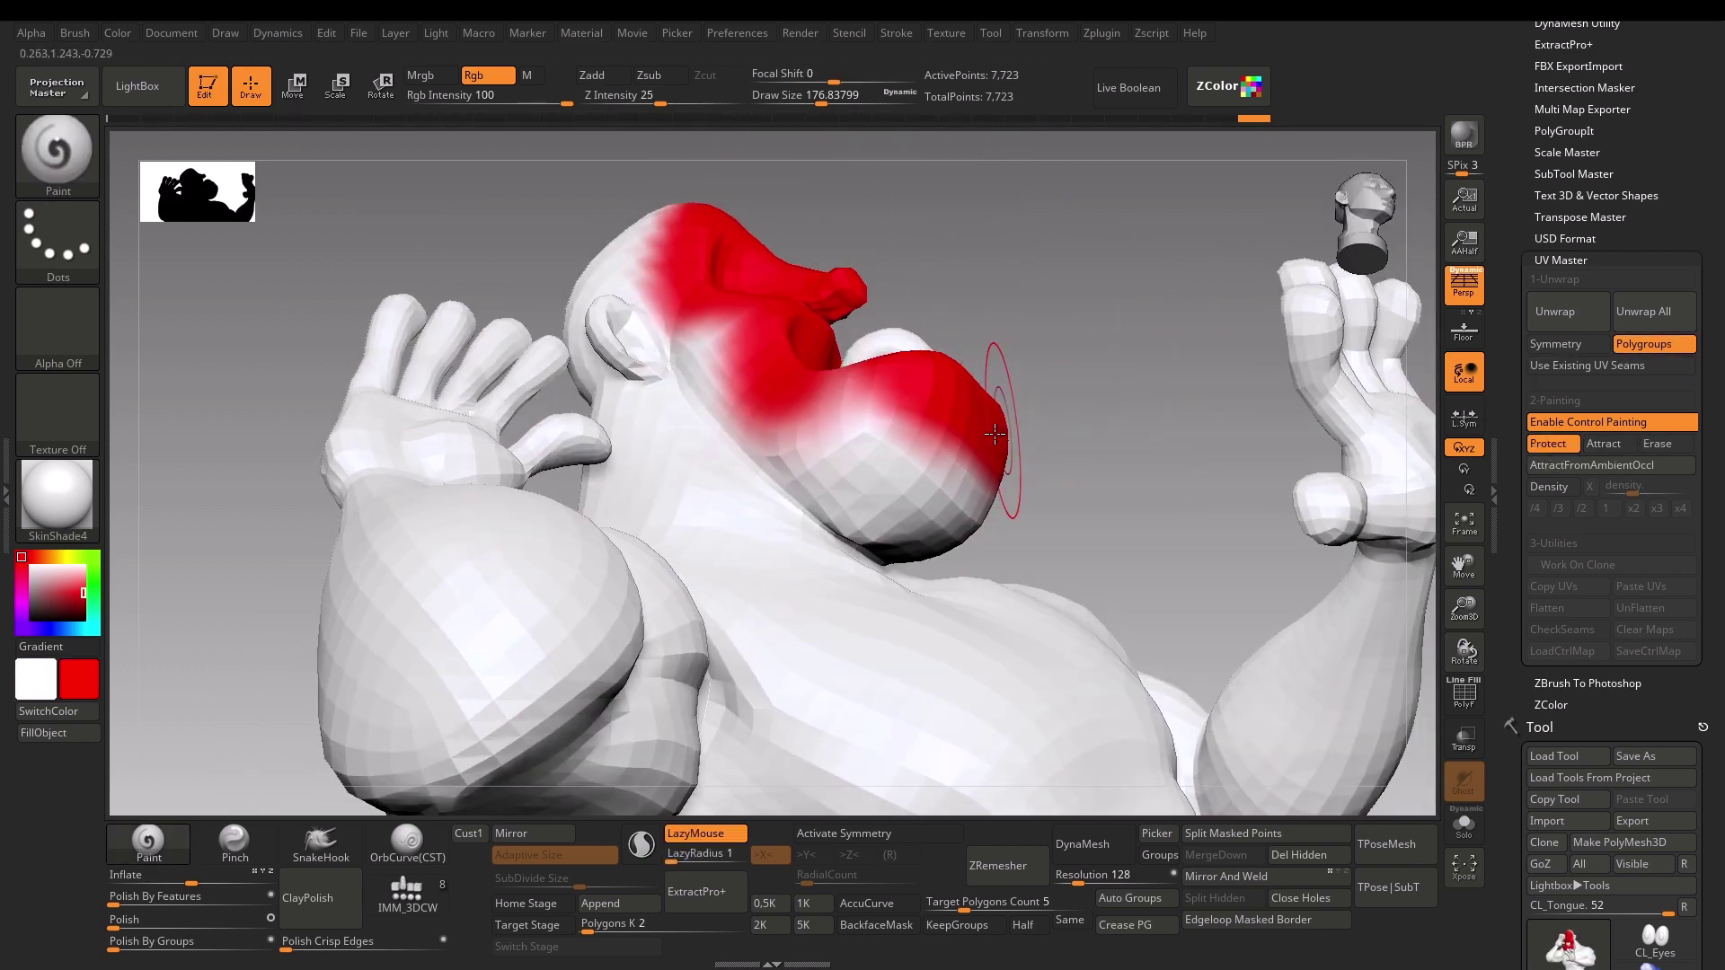
key("bracketleft")
mouse_move(948, 503)
left_mouse_down()
mouse_move(836, 467)
mouse_move(961, 503)
mouse_move(714, 386)
mouse_move(620, 238)
left_mouse_up()
mouse_move(1013, 251)
left_mouse_down()
mouse_move(1074, 446)
mouse_move(1113, 329)
mouse_move(1186, 396)
mouse_move(1195, 323)
left_mouse_up()
key("ctrl+z")
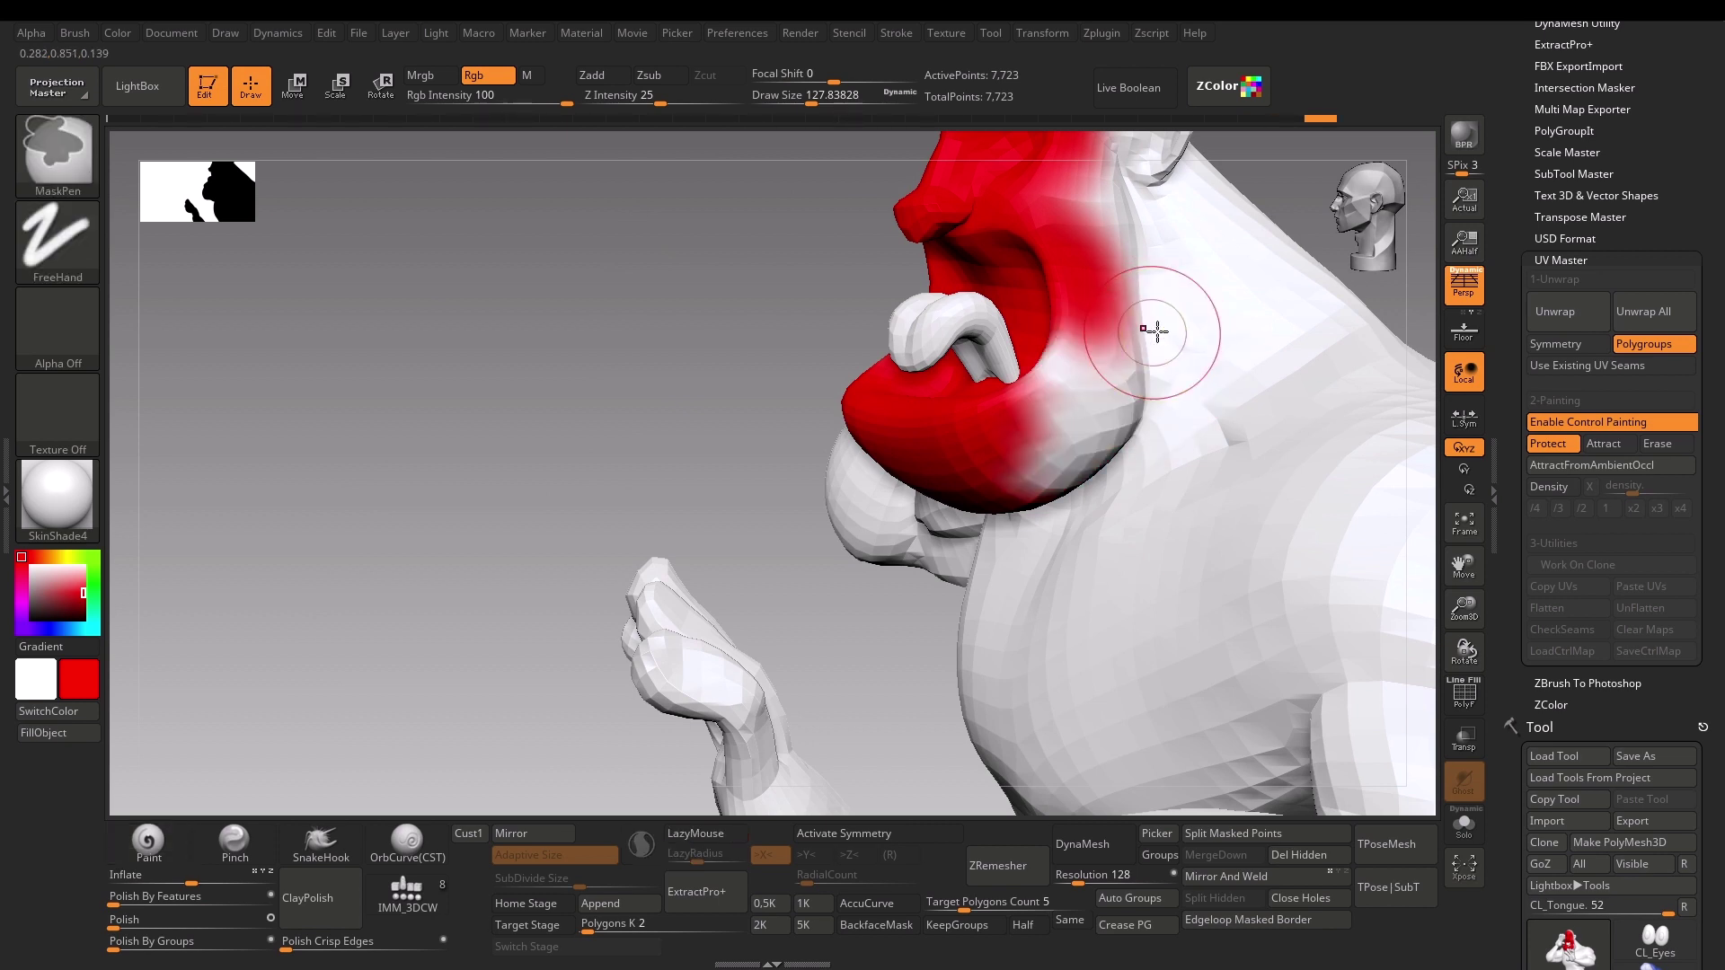
key("ctrl+z")
key("s")
left_click(1057, 254)
mouse_move(1090, 192)
left_mouse_down()
mouse_move(1088, 404)
mouse_move(1047, 482)
left_mouse_up()
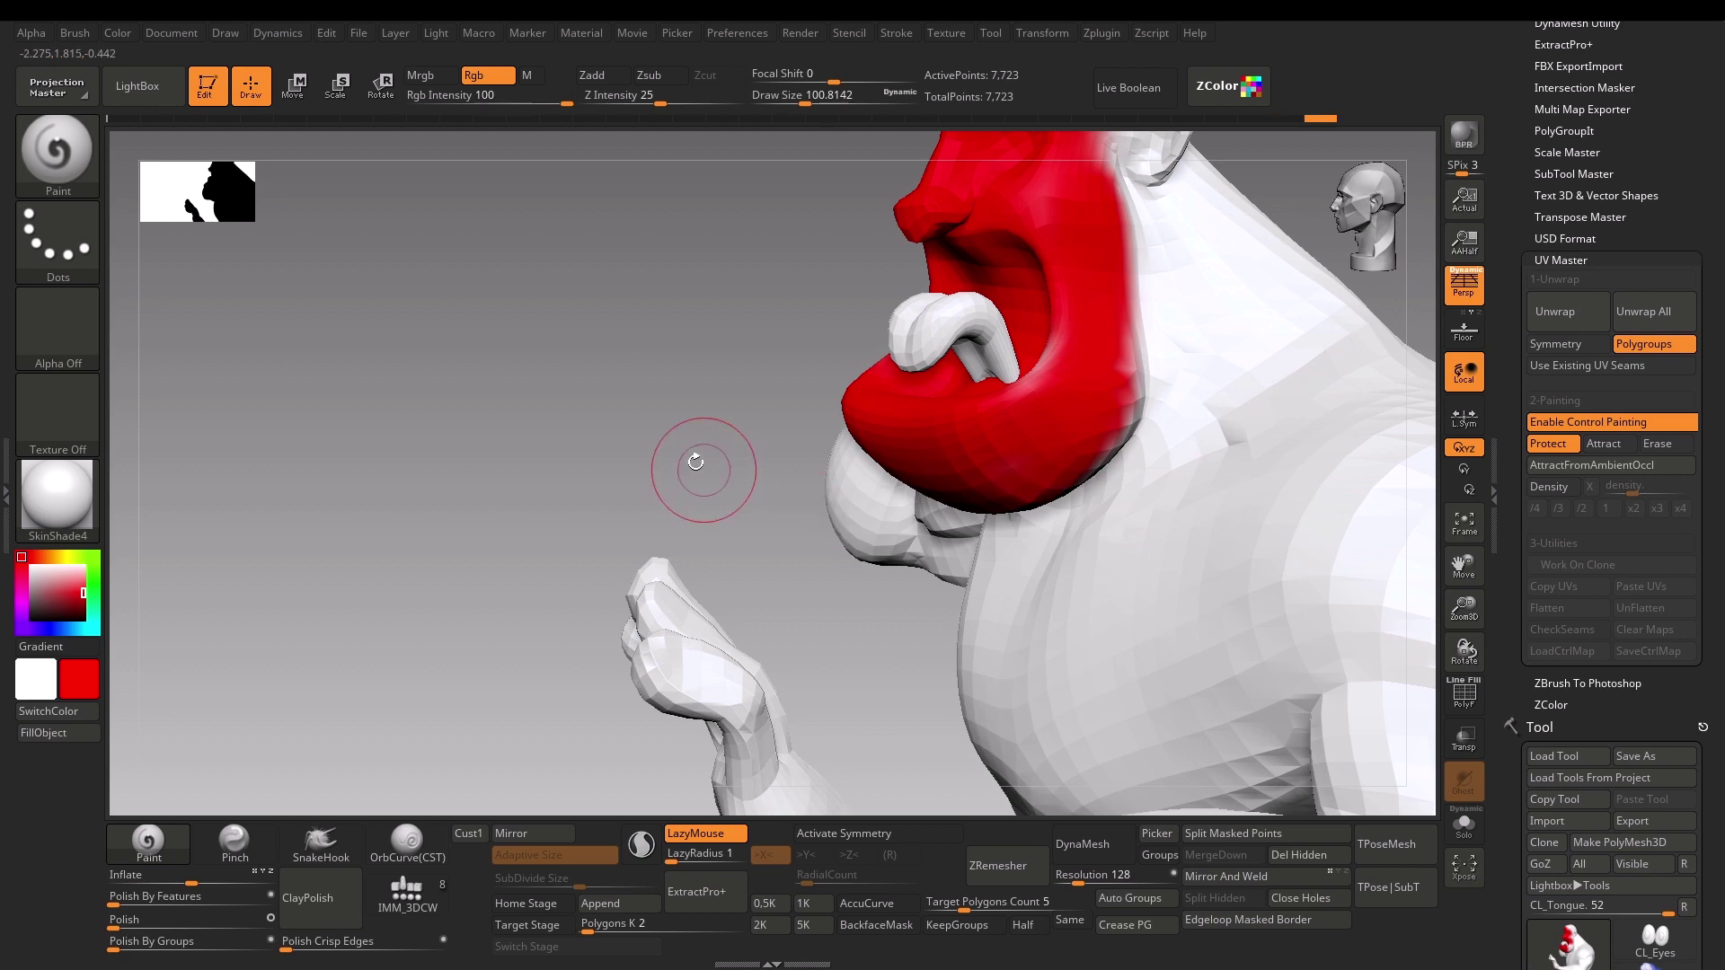
Step: Paint Protect over the cheek and jaw on the raised-hand side, reducing the draw size to about 94
left_click_drag(695, 462, 724, 450)
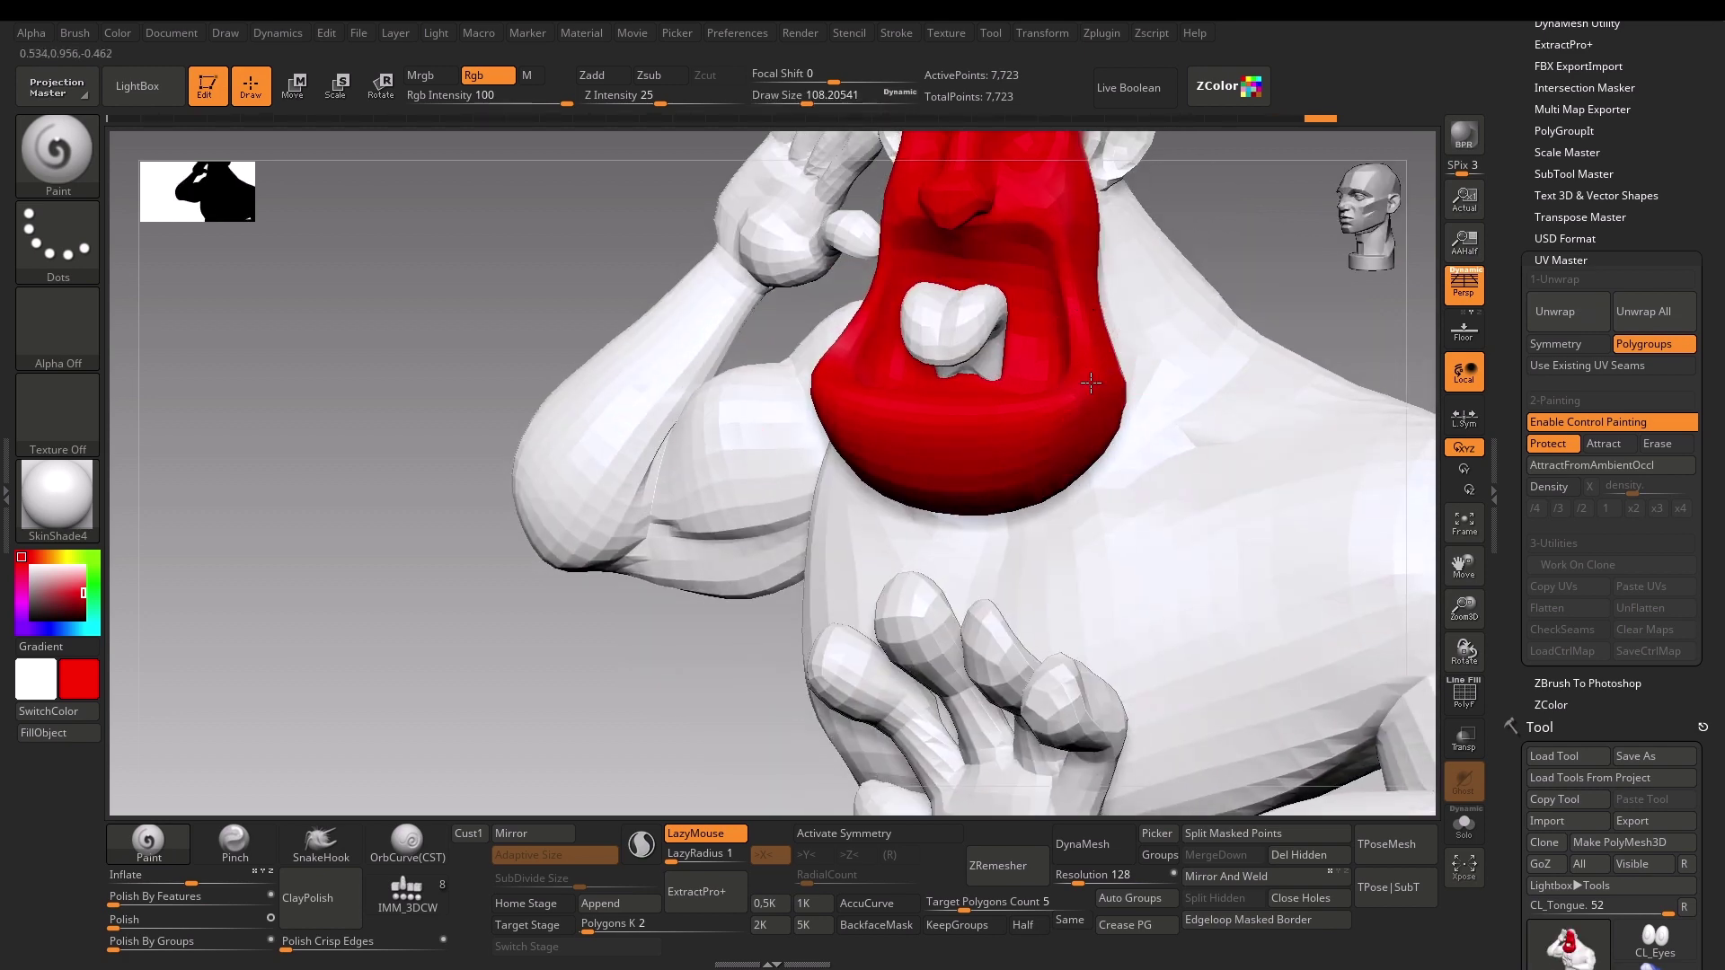
left_click_drag(1091, 383, 1098, 453)
left_click_drag(794, 656, 640, 501, "alt")
left_click_drag(594, 557, 488, 611, "alt")
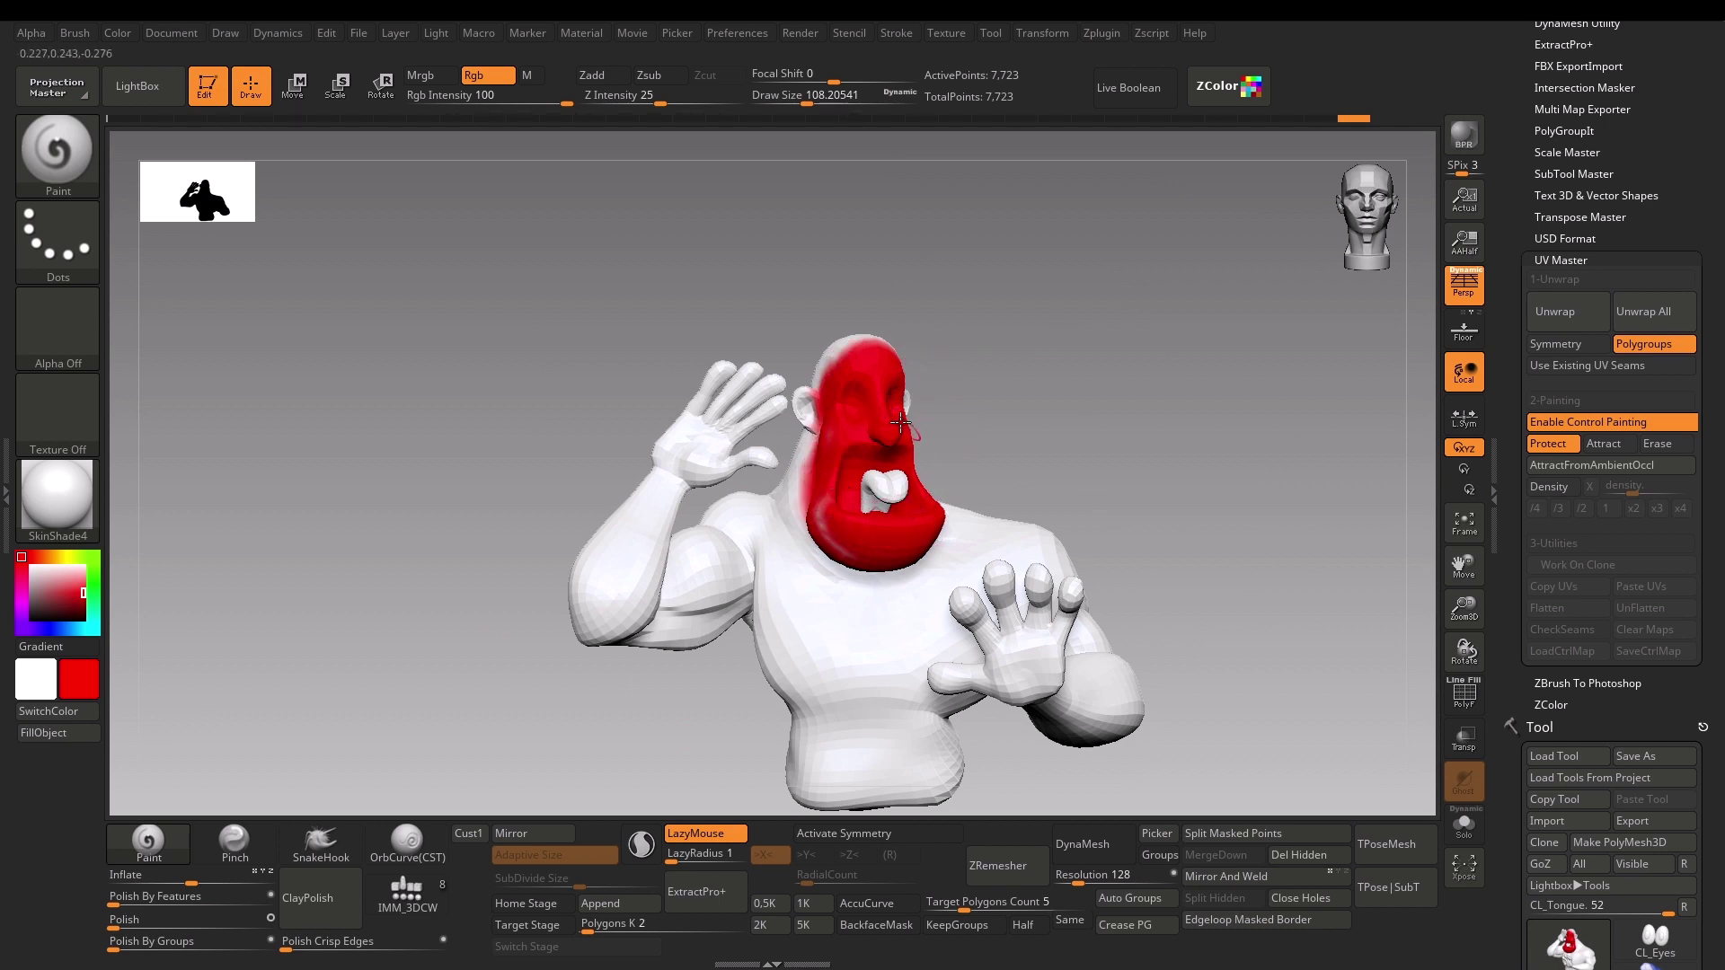
left_click_drag(1036, 425, 1054, 435)
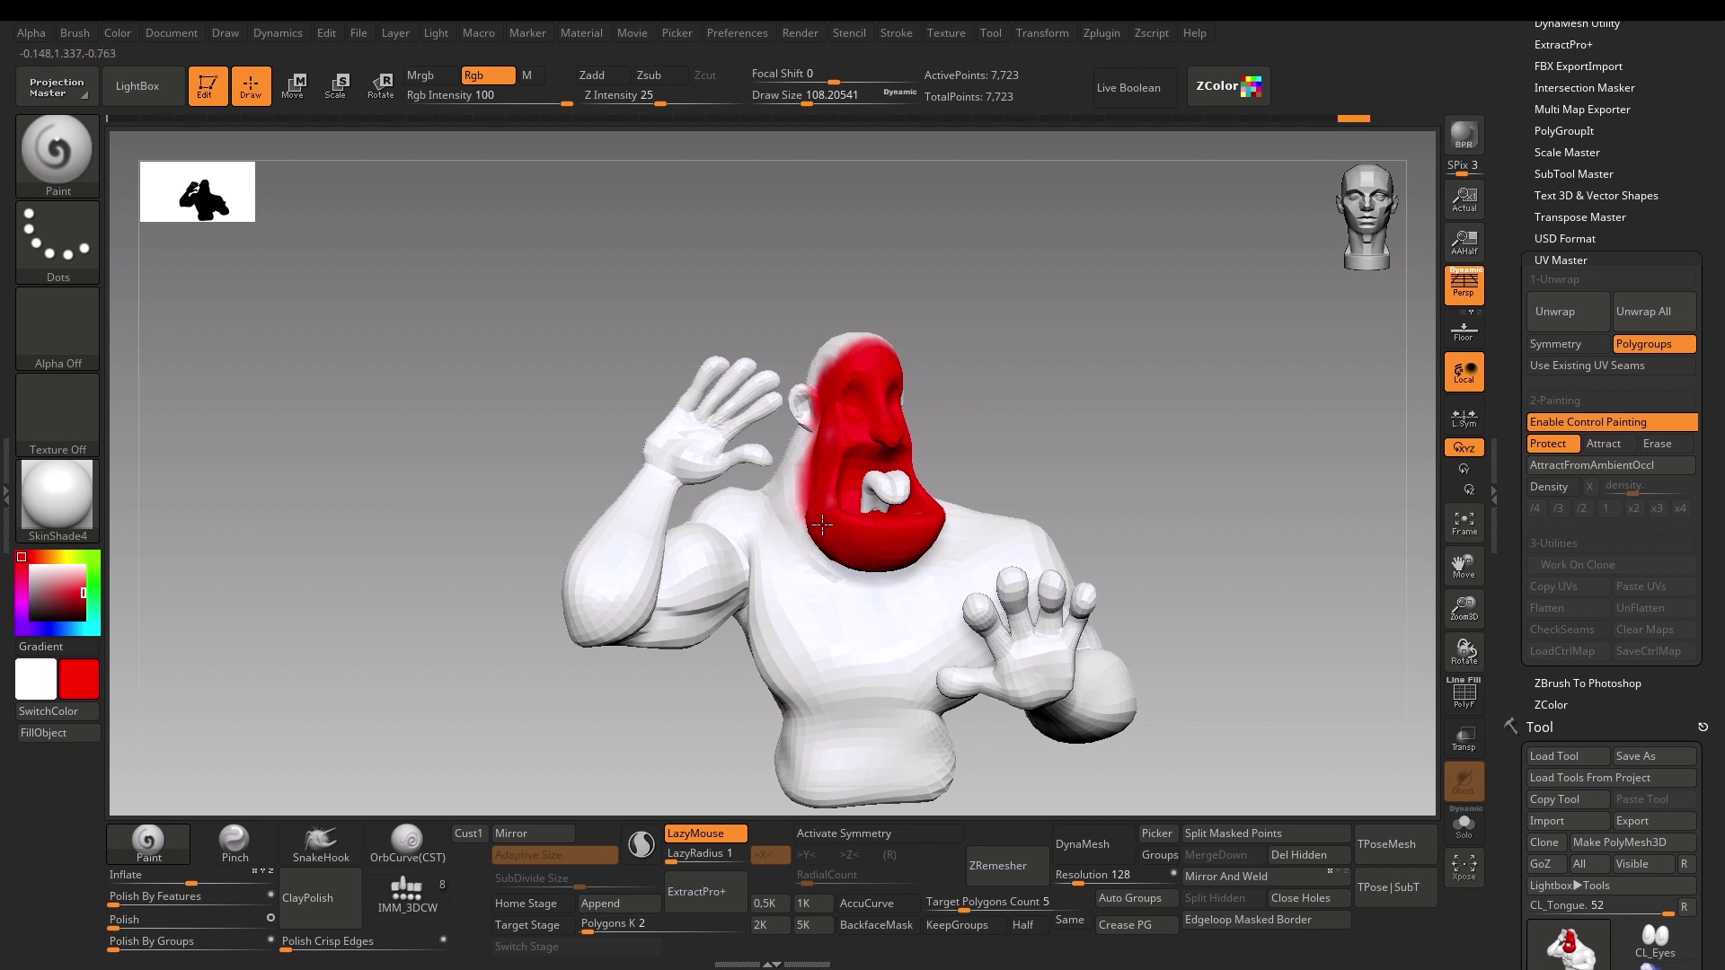
mouse_move(802, 563)
left_mouse_down("shift")
mouse_move(766, 555)
mouse_move(805, 515)
left_mouse_up("shift")
key("s")
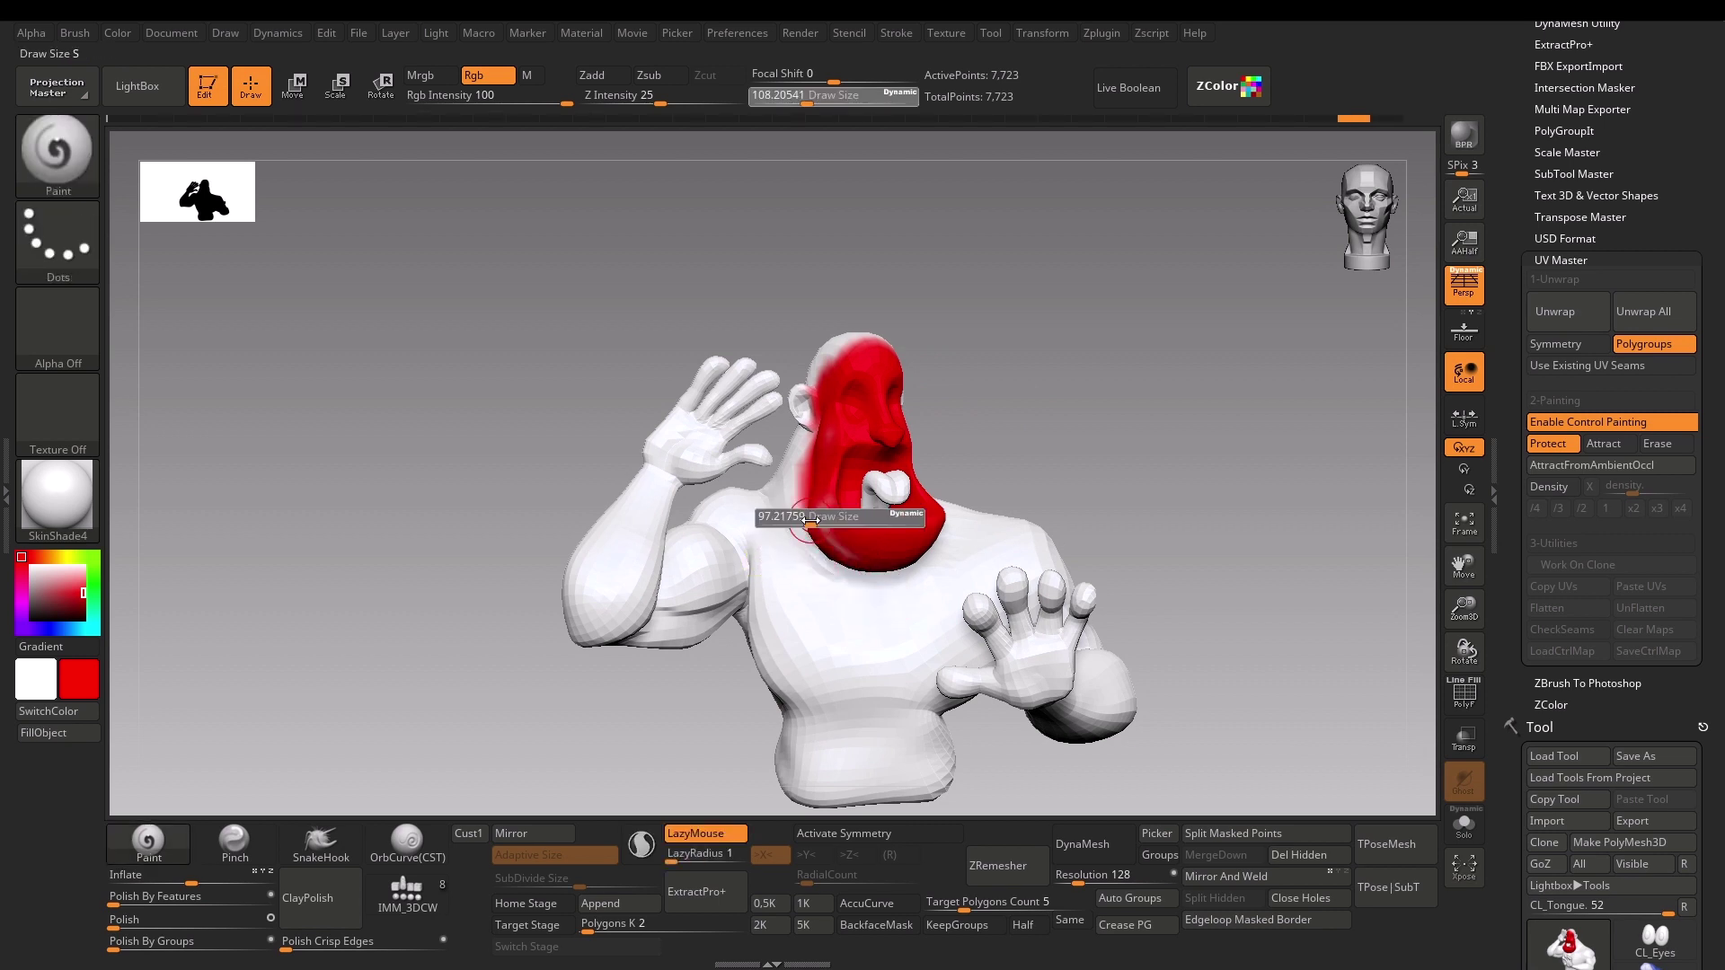
left_click(805, 518)
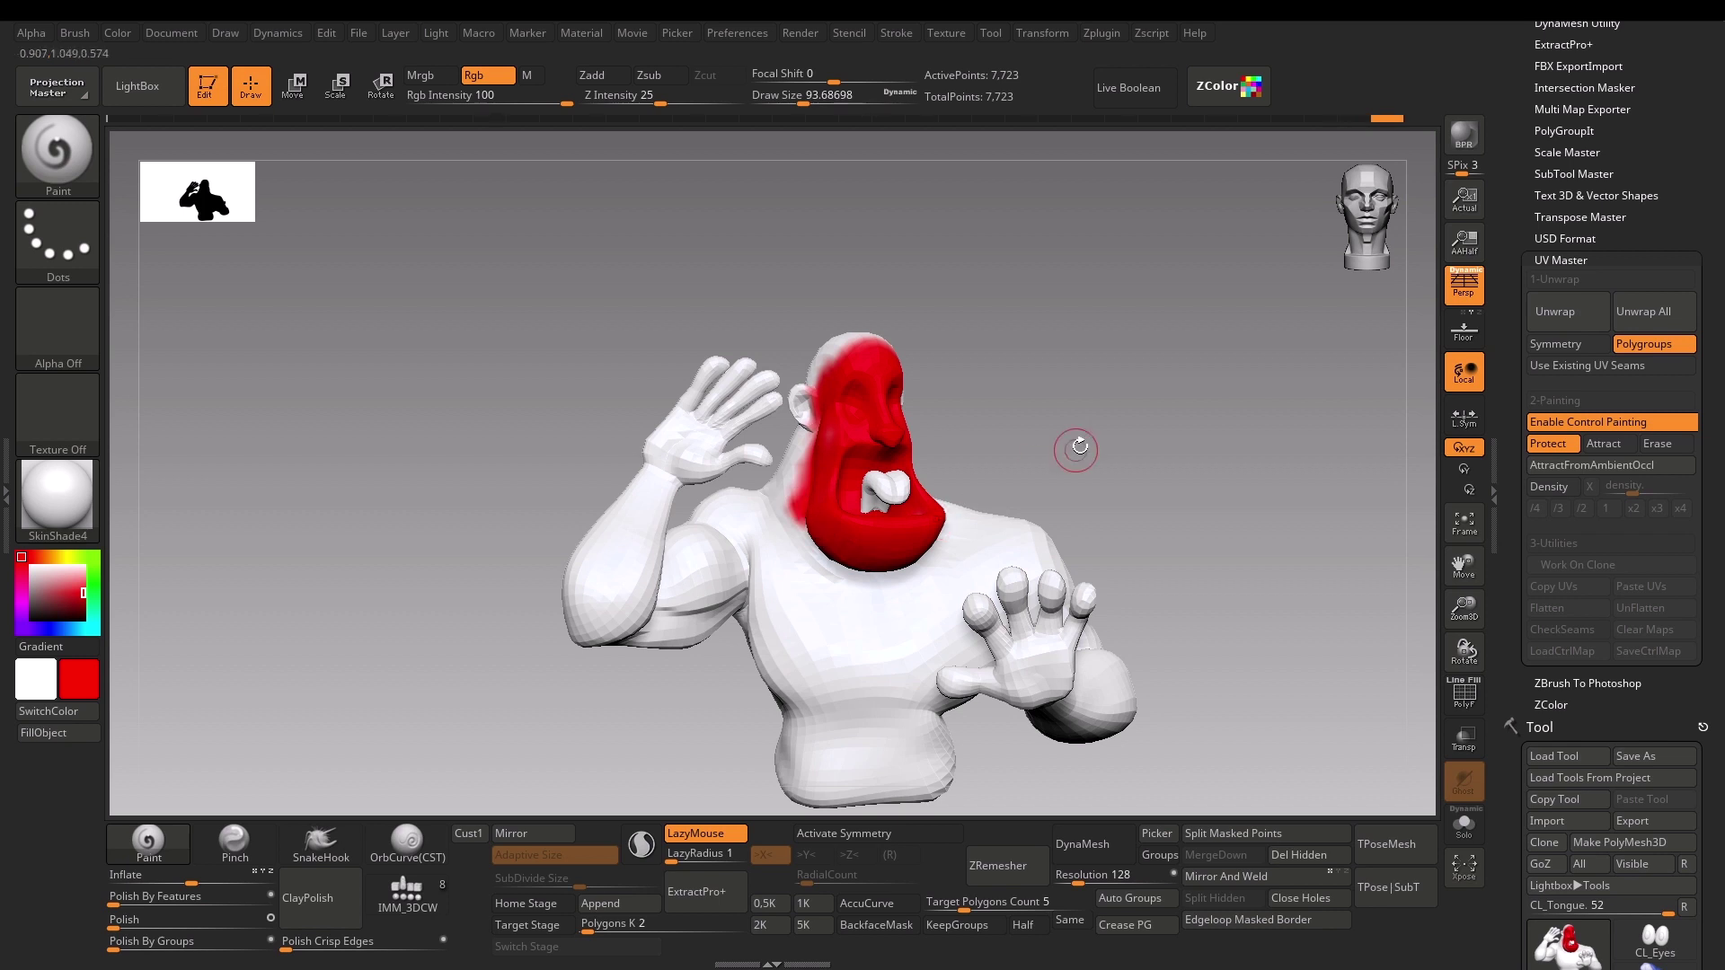
left_click_drag(1076, 449, 864, 536)
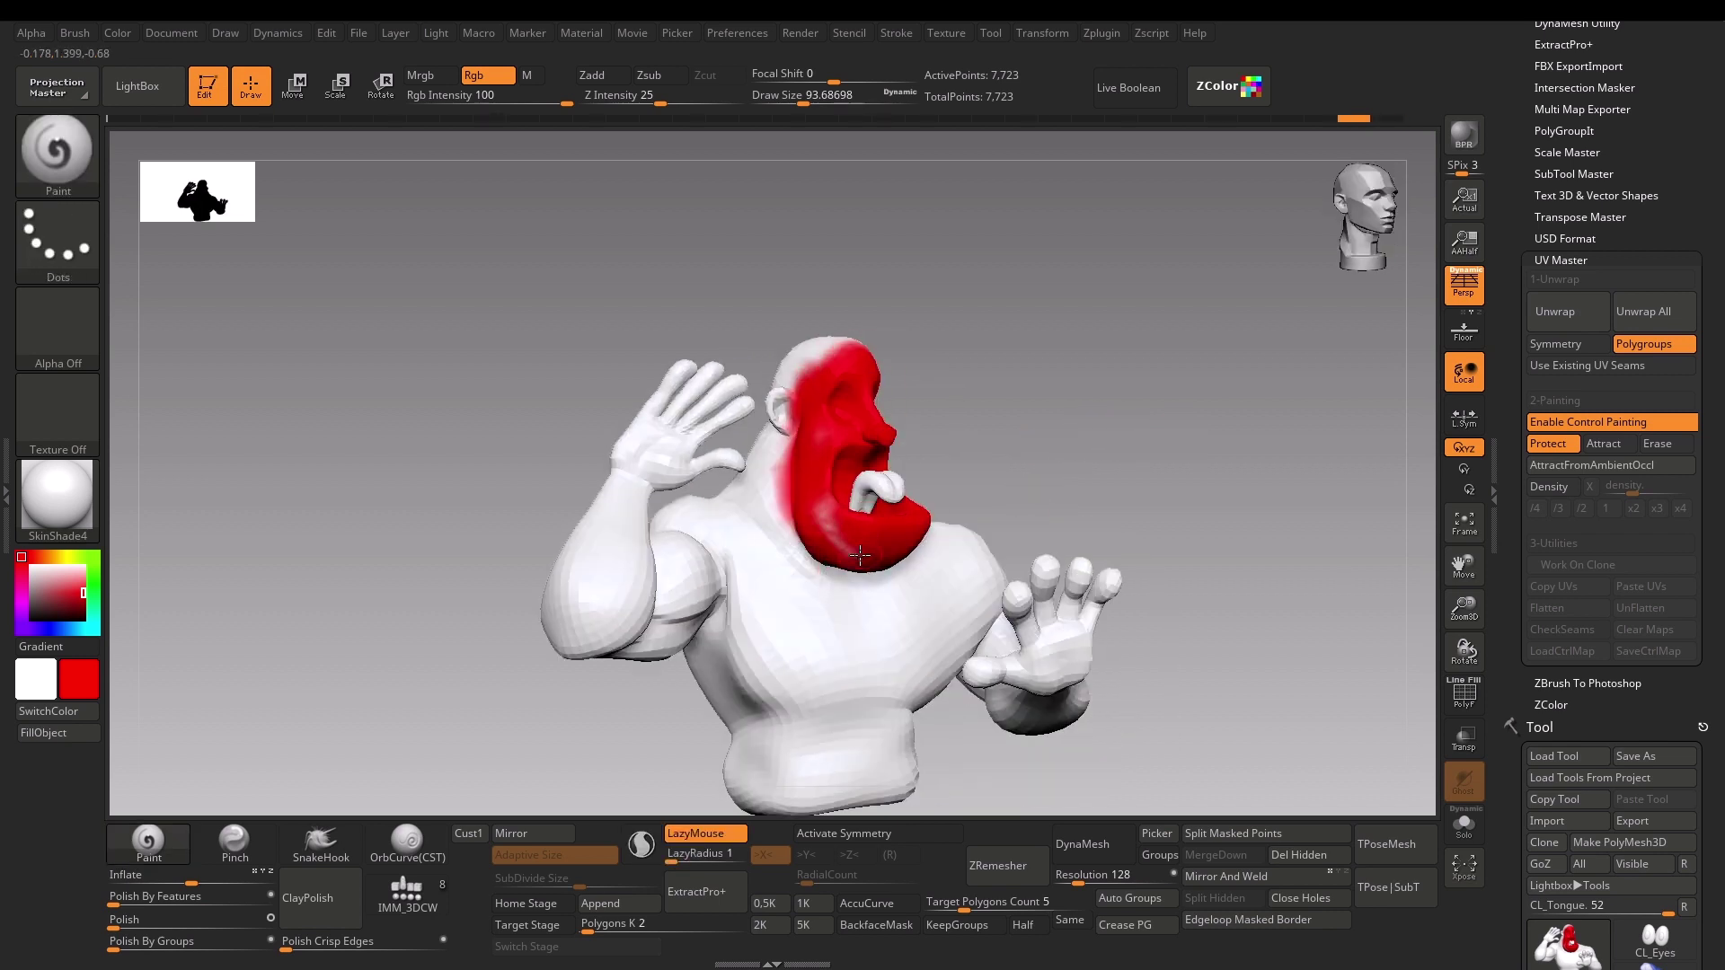
Step: Clean up the Protect paint's edge along the back of the jaw below the ear with a draw size of about 65
left_click_drag(1114, 397, 1021, 403)
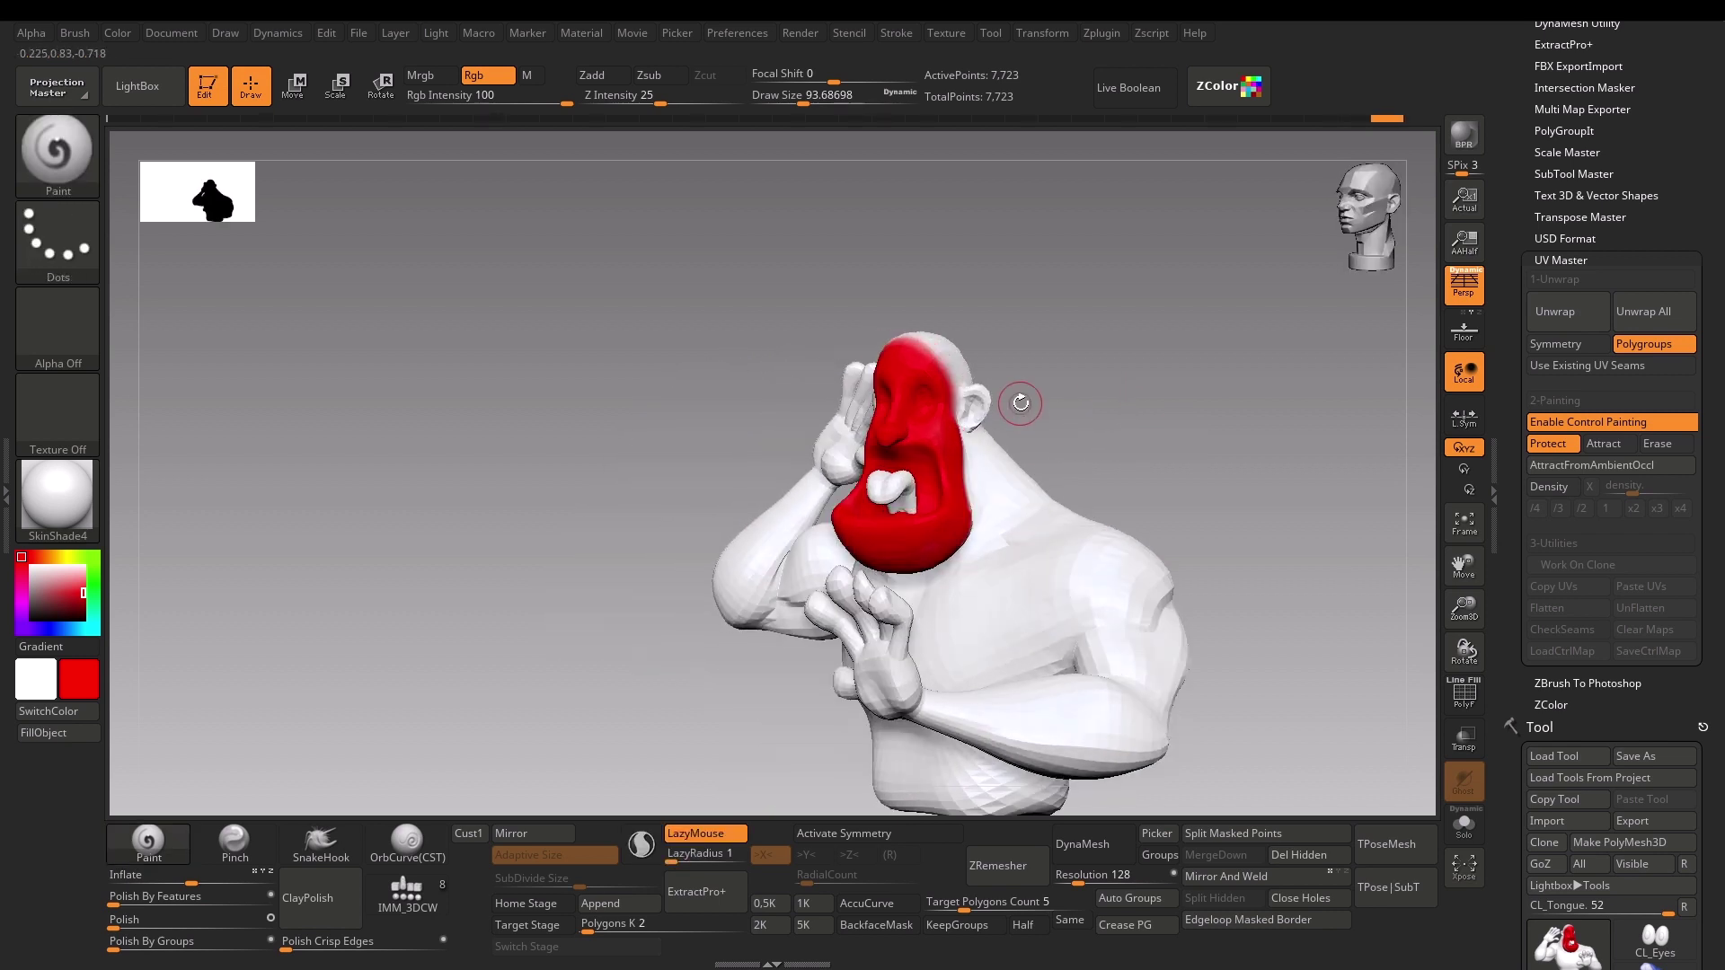
left_click_drag(1166, 364, 1170, 486, "alt")
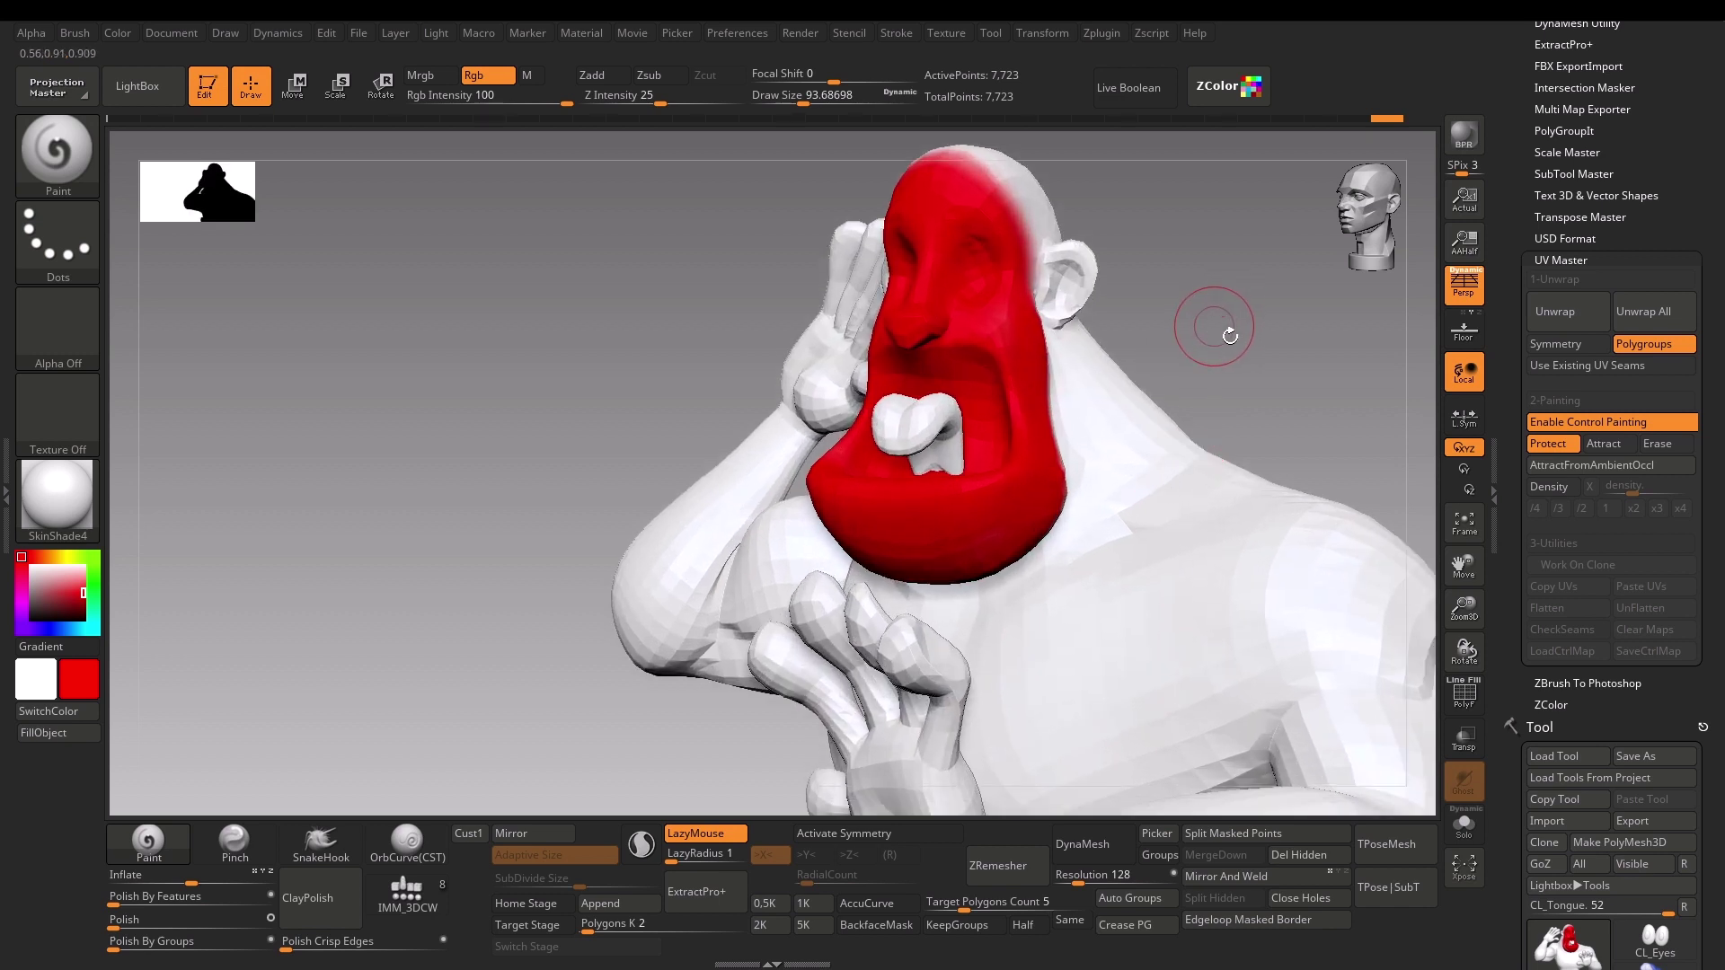
left_click_drag(1255, 401, 1238, 337)
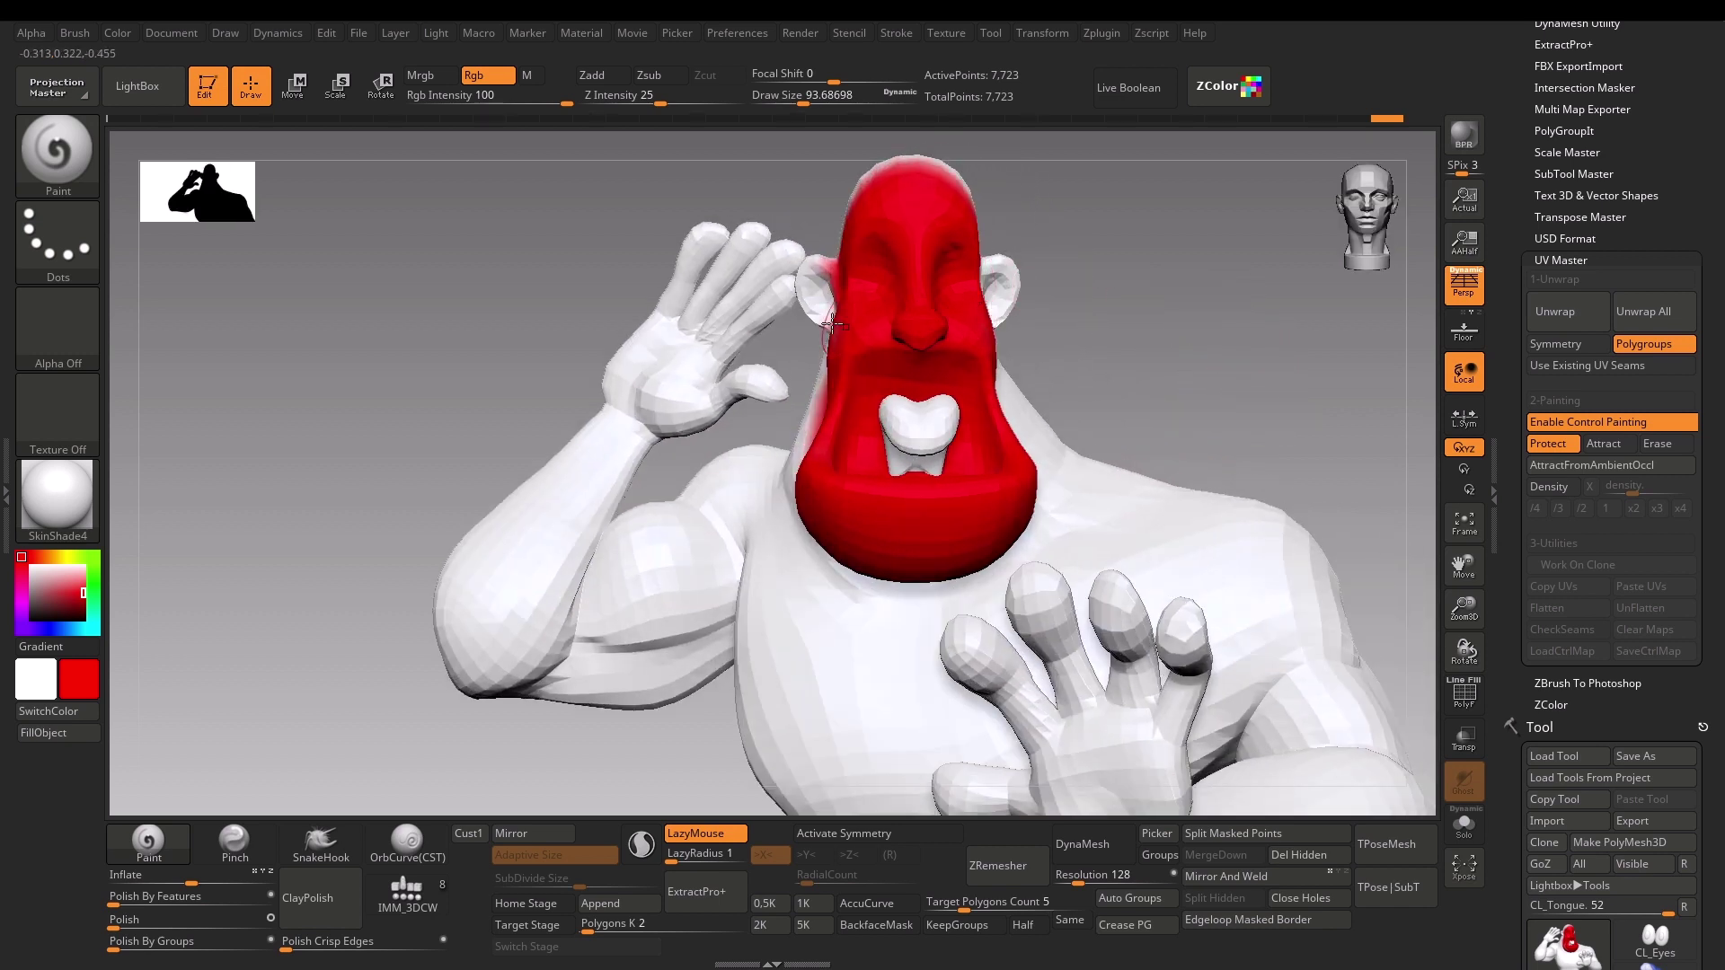
left_click_drag(1167, 375, 1090, 358)
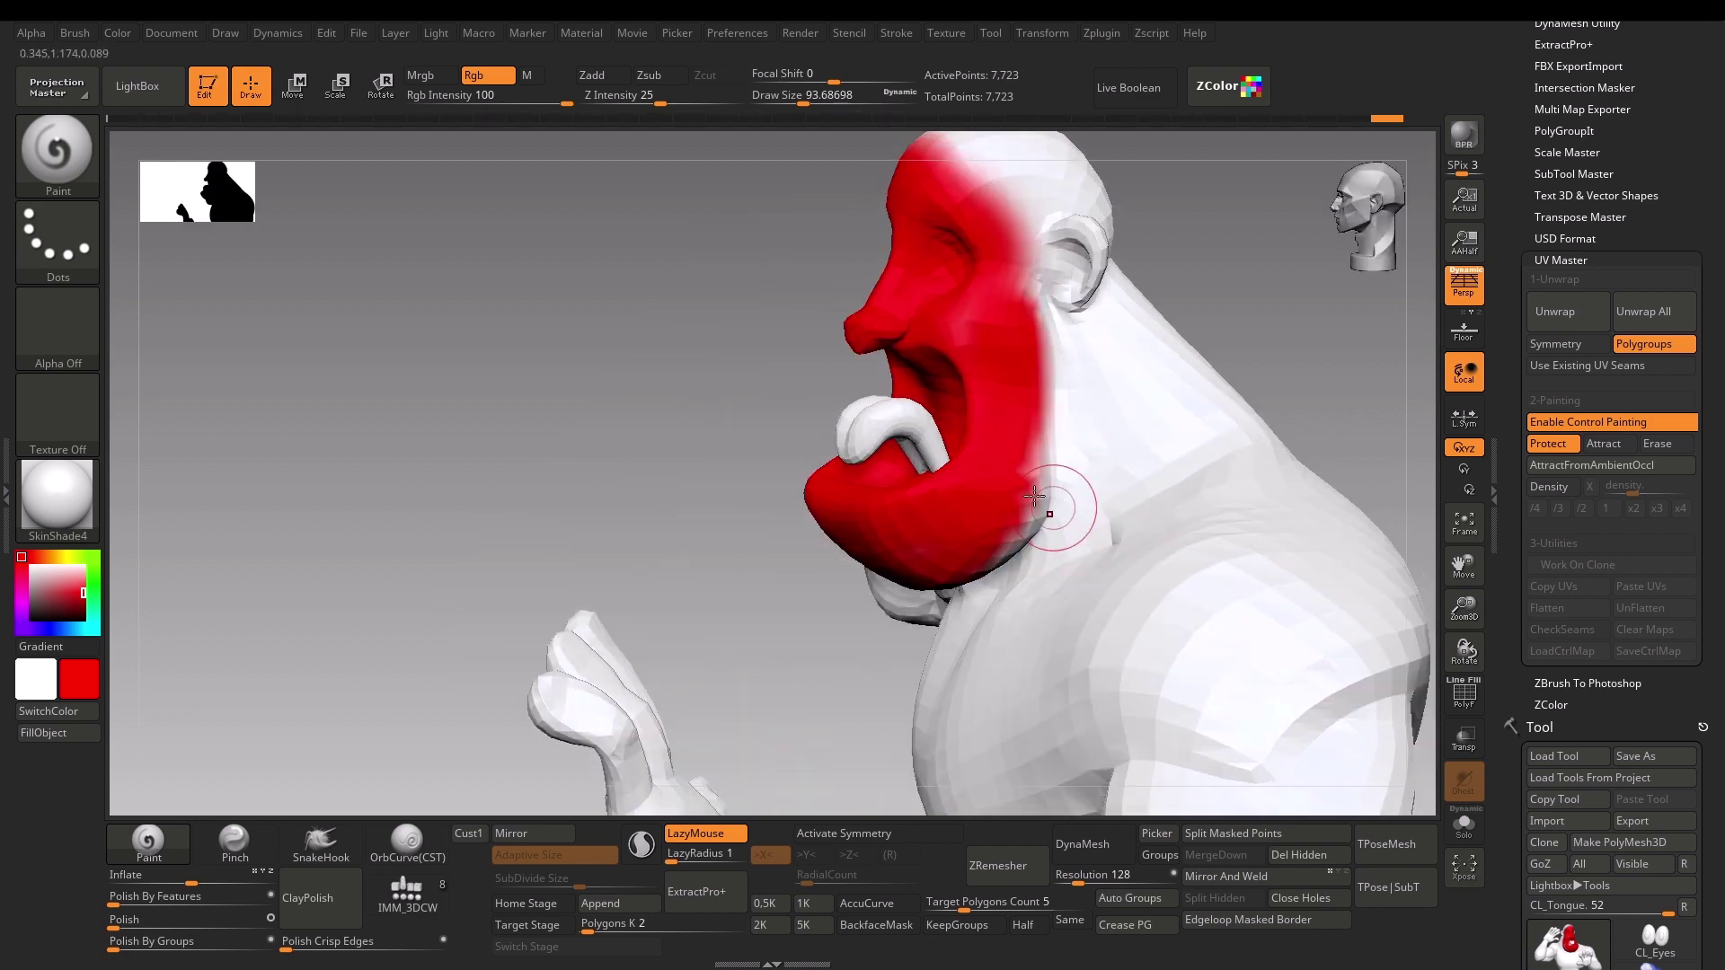
key("bracketleft")
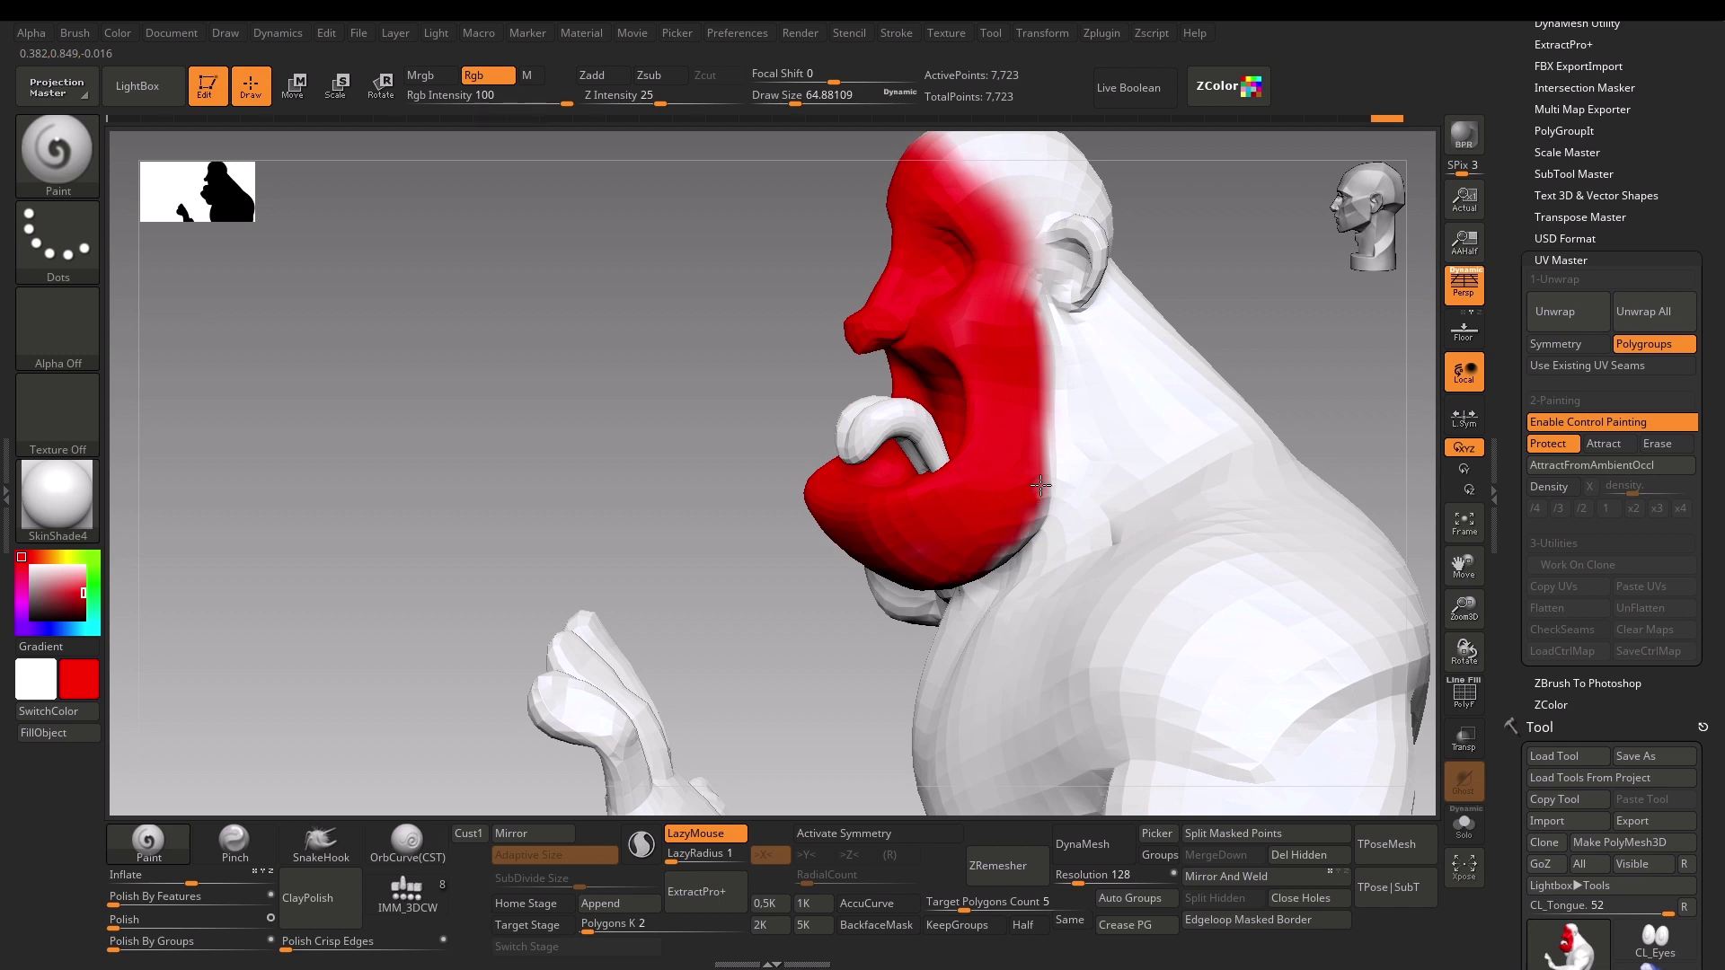
left_click_drag(1040, 485, 1026, 545)
key("ctrl+z")
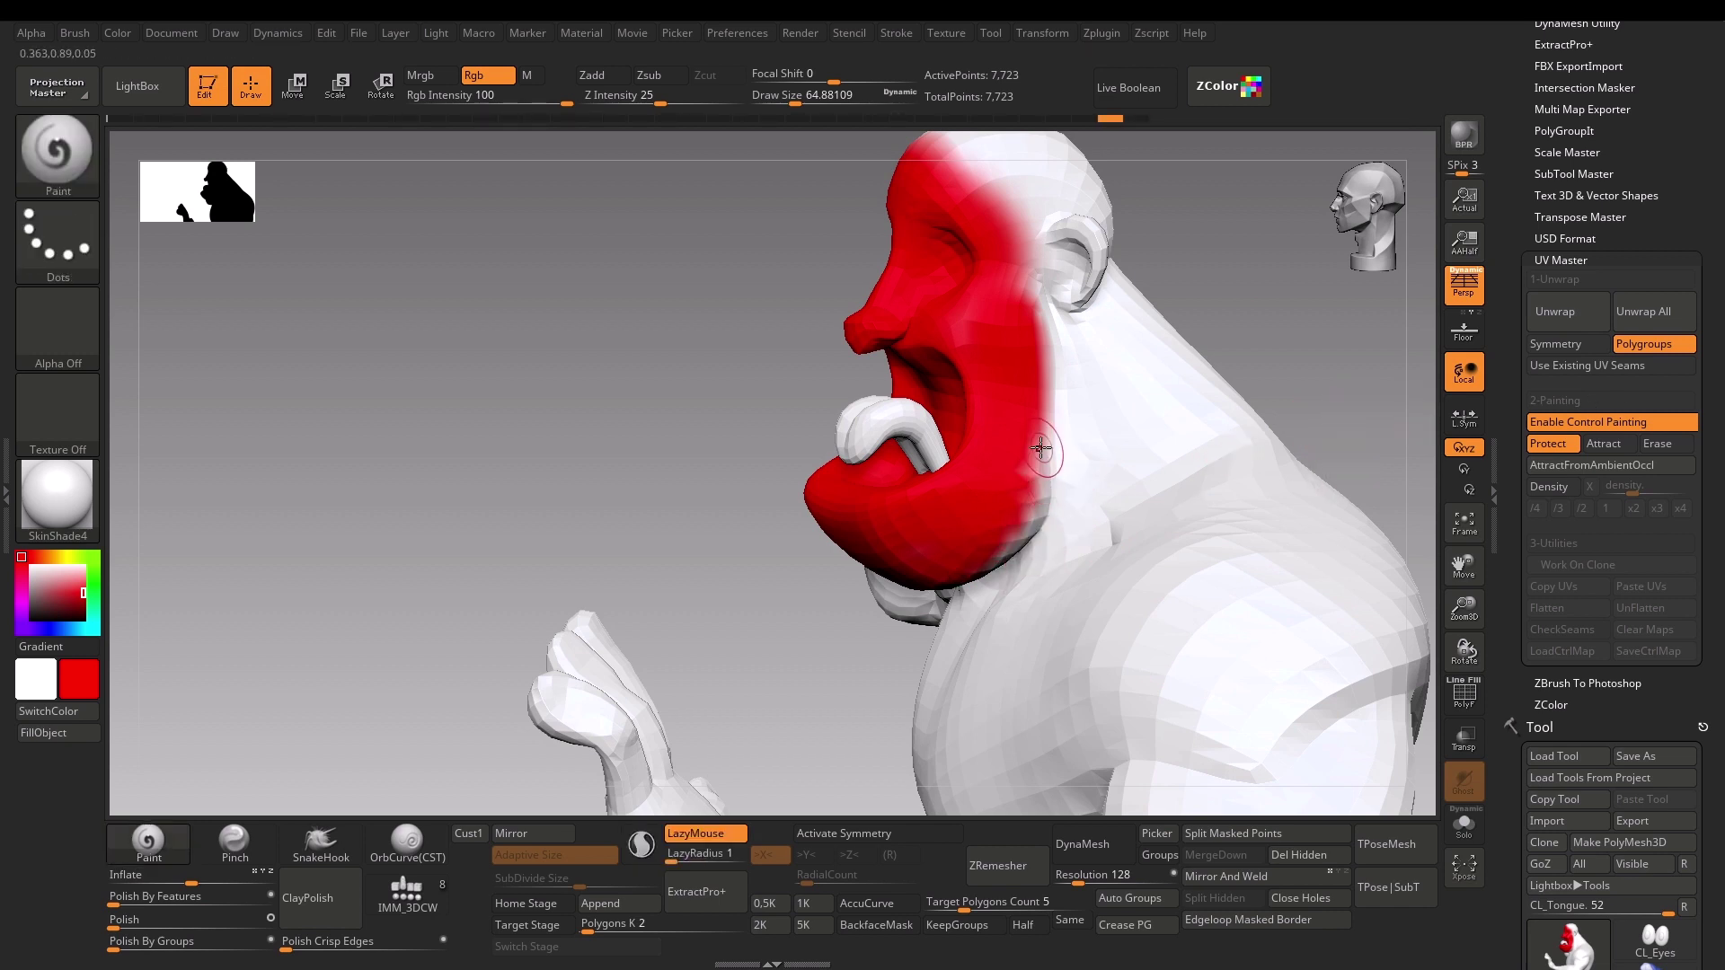
left_click_drag(1041, 447, 979, 571)
left_click_drag(1033, 418, 1035, 381)
Step: Paint Protect over the temple and the whole ear on the raised-hand side
mouse_move(705, 381)
left_mouse_down()
mouse_move(605, 523)
mouse_move(743, 437)
left_mouse_up()
left_click_drag(858, 366, 940, 450)
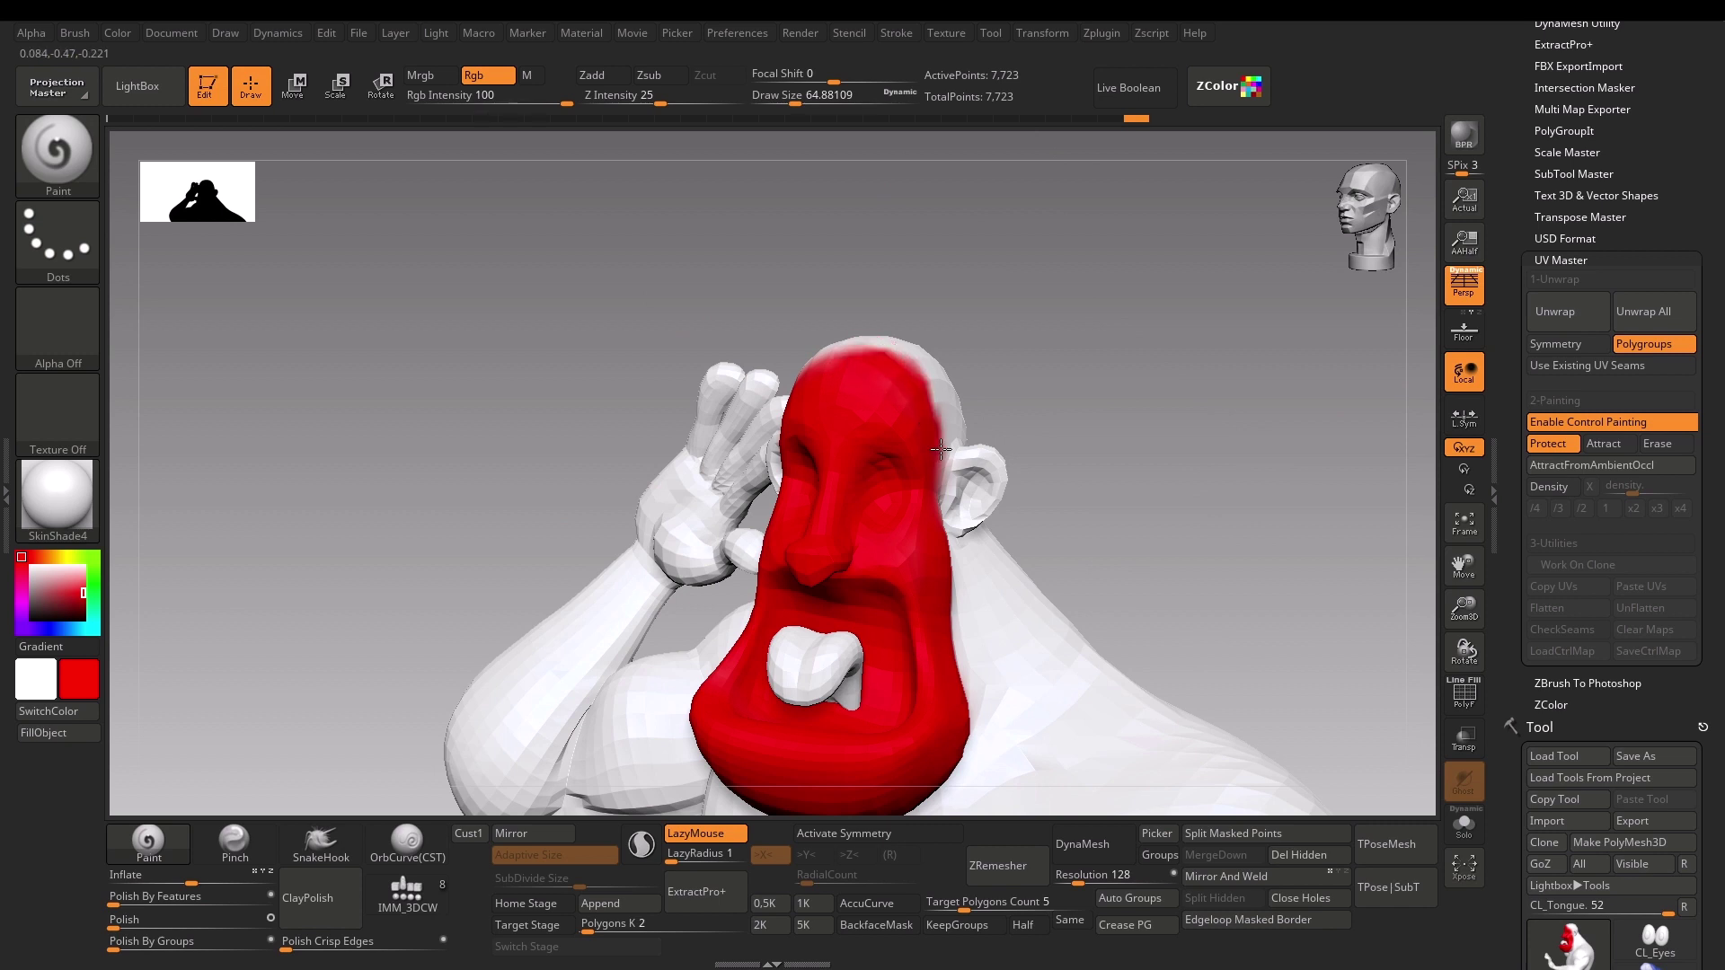
left_click_drag(1000, 314, 1065, 324)
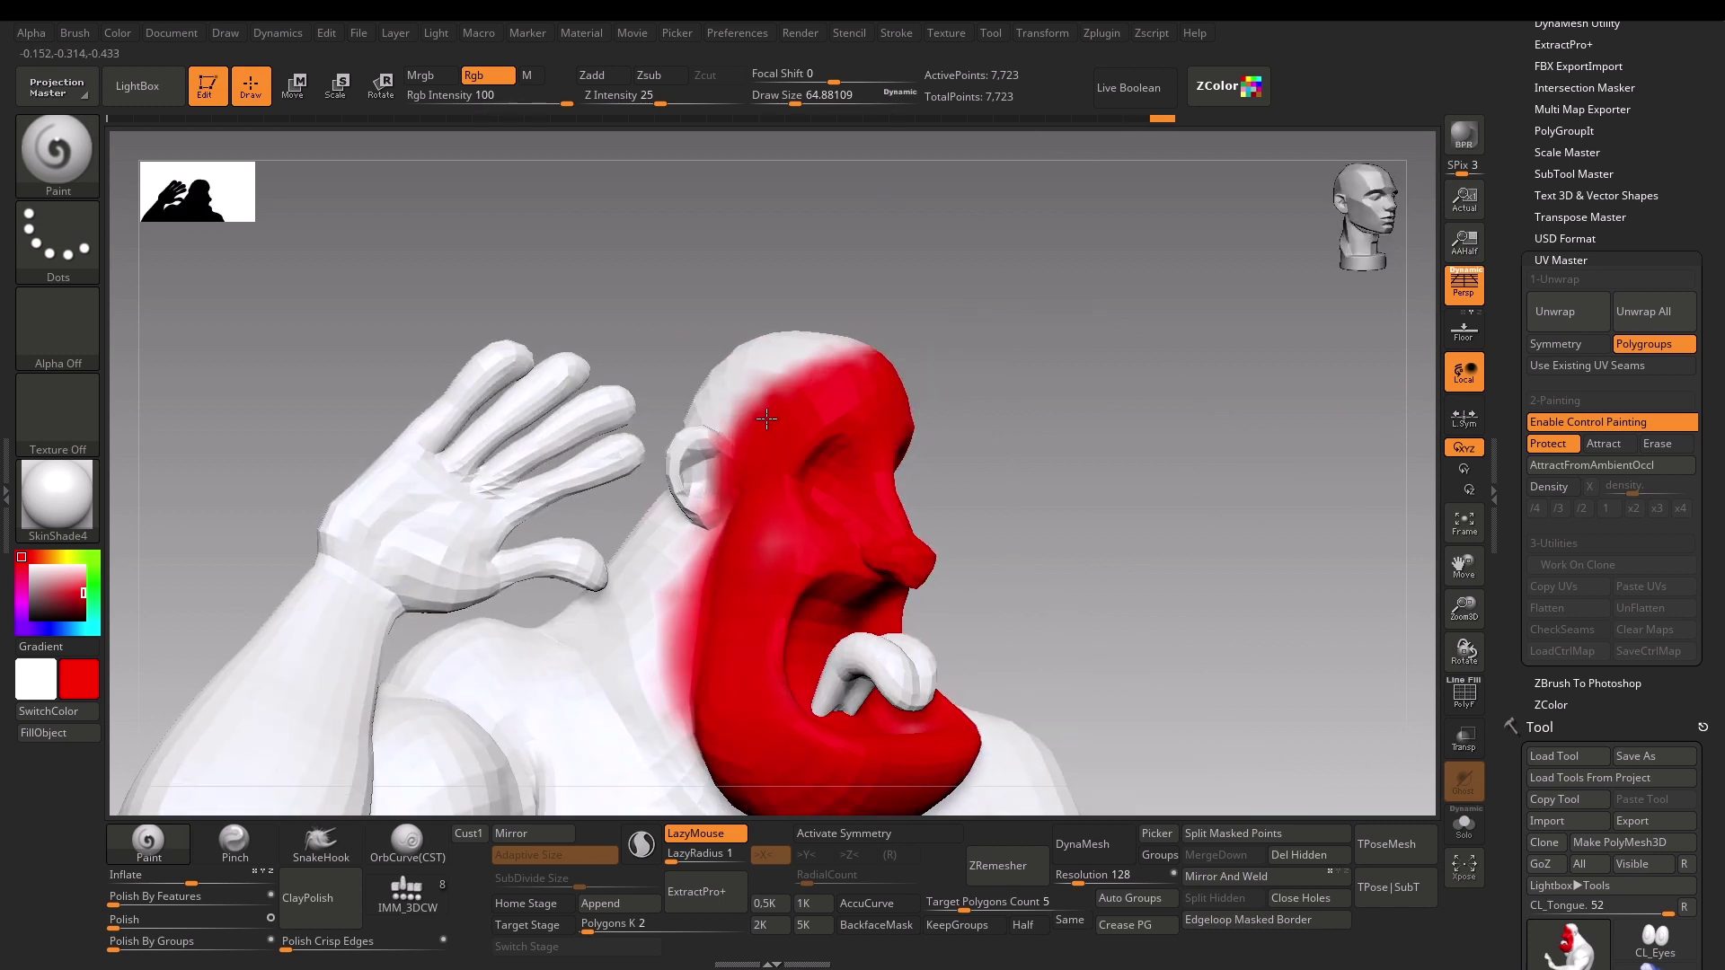
left_click_drag(775, 423, 721, 482)
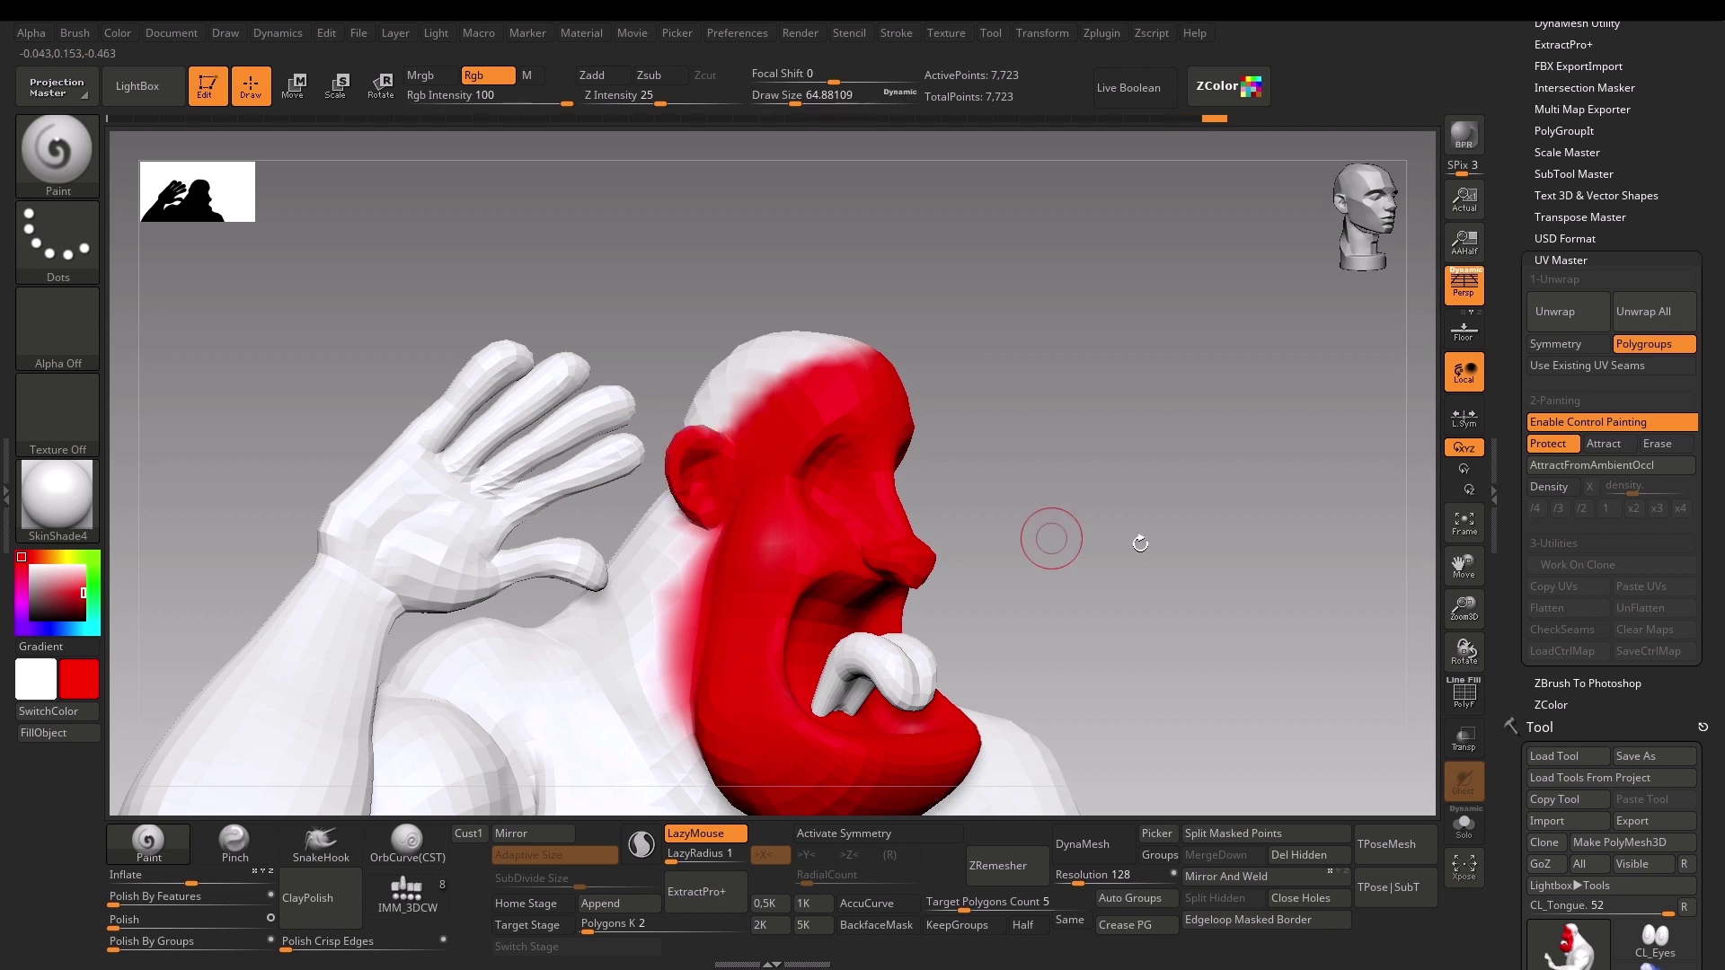
Step: Paint Protect over the opposite ear out to its rim, using a draw size of about 59
left_click_drag(1141, 544, 899, 534)
left_click_drag(786, 503, 784, 512)
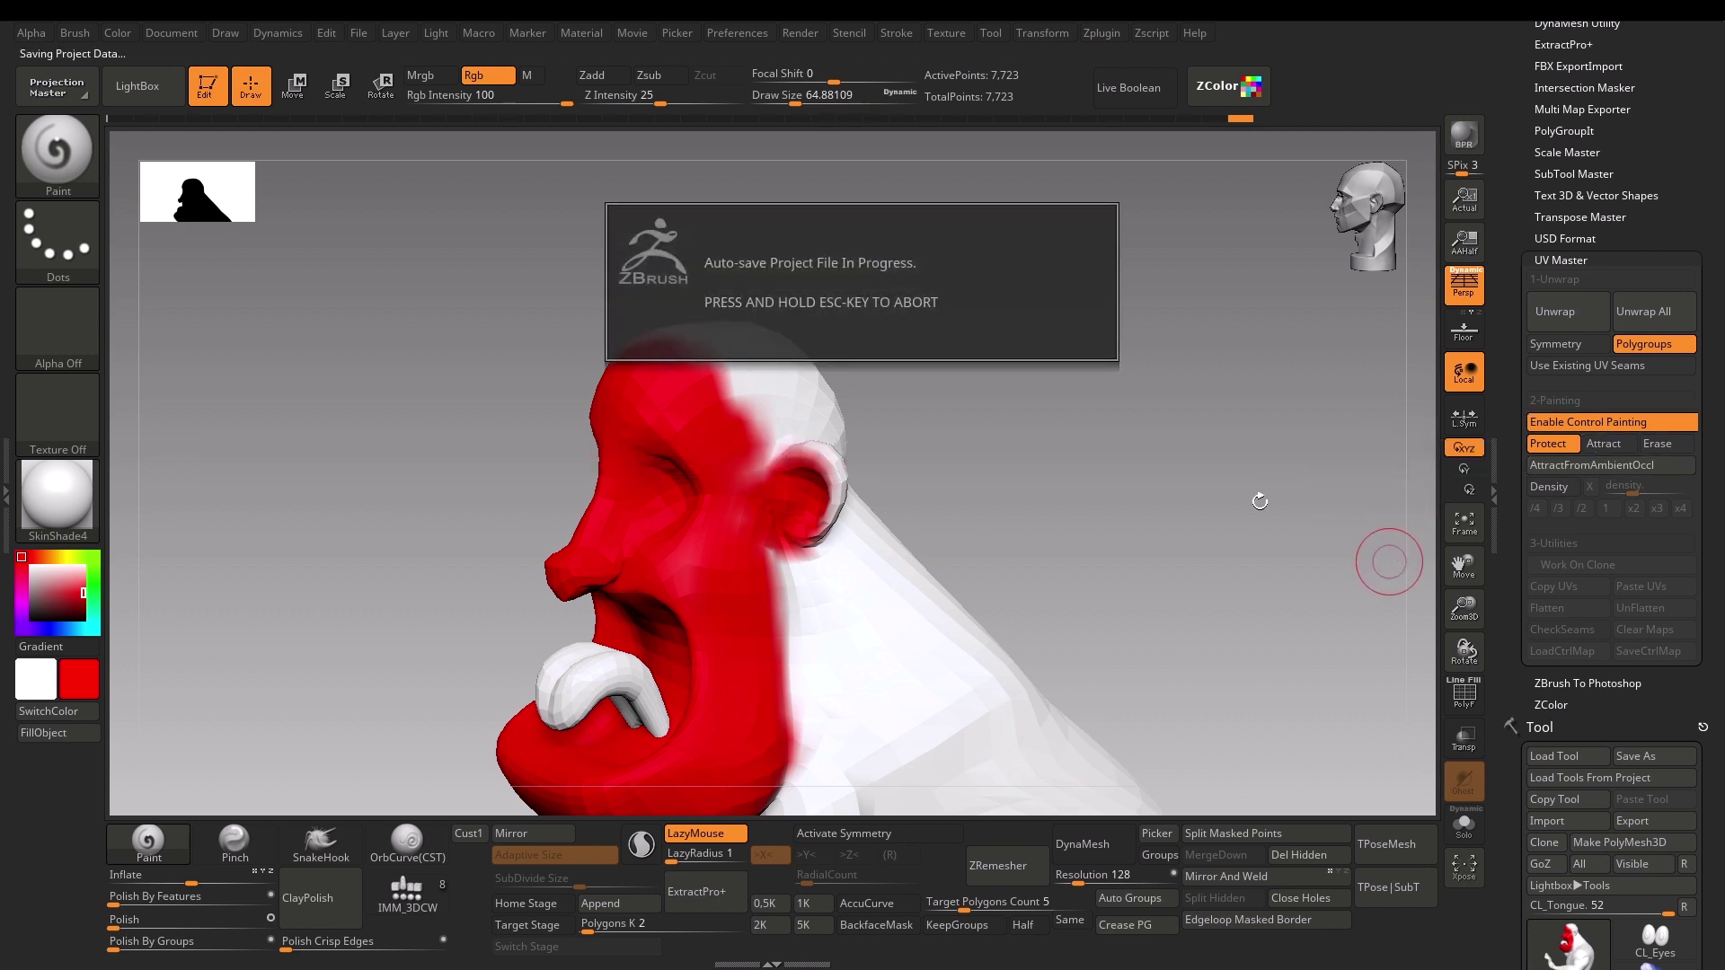
left_click_drag(1386, 551, 1006, 582)
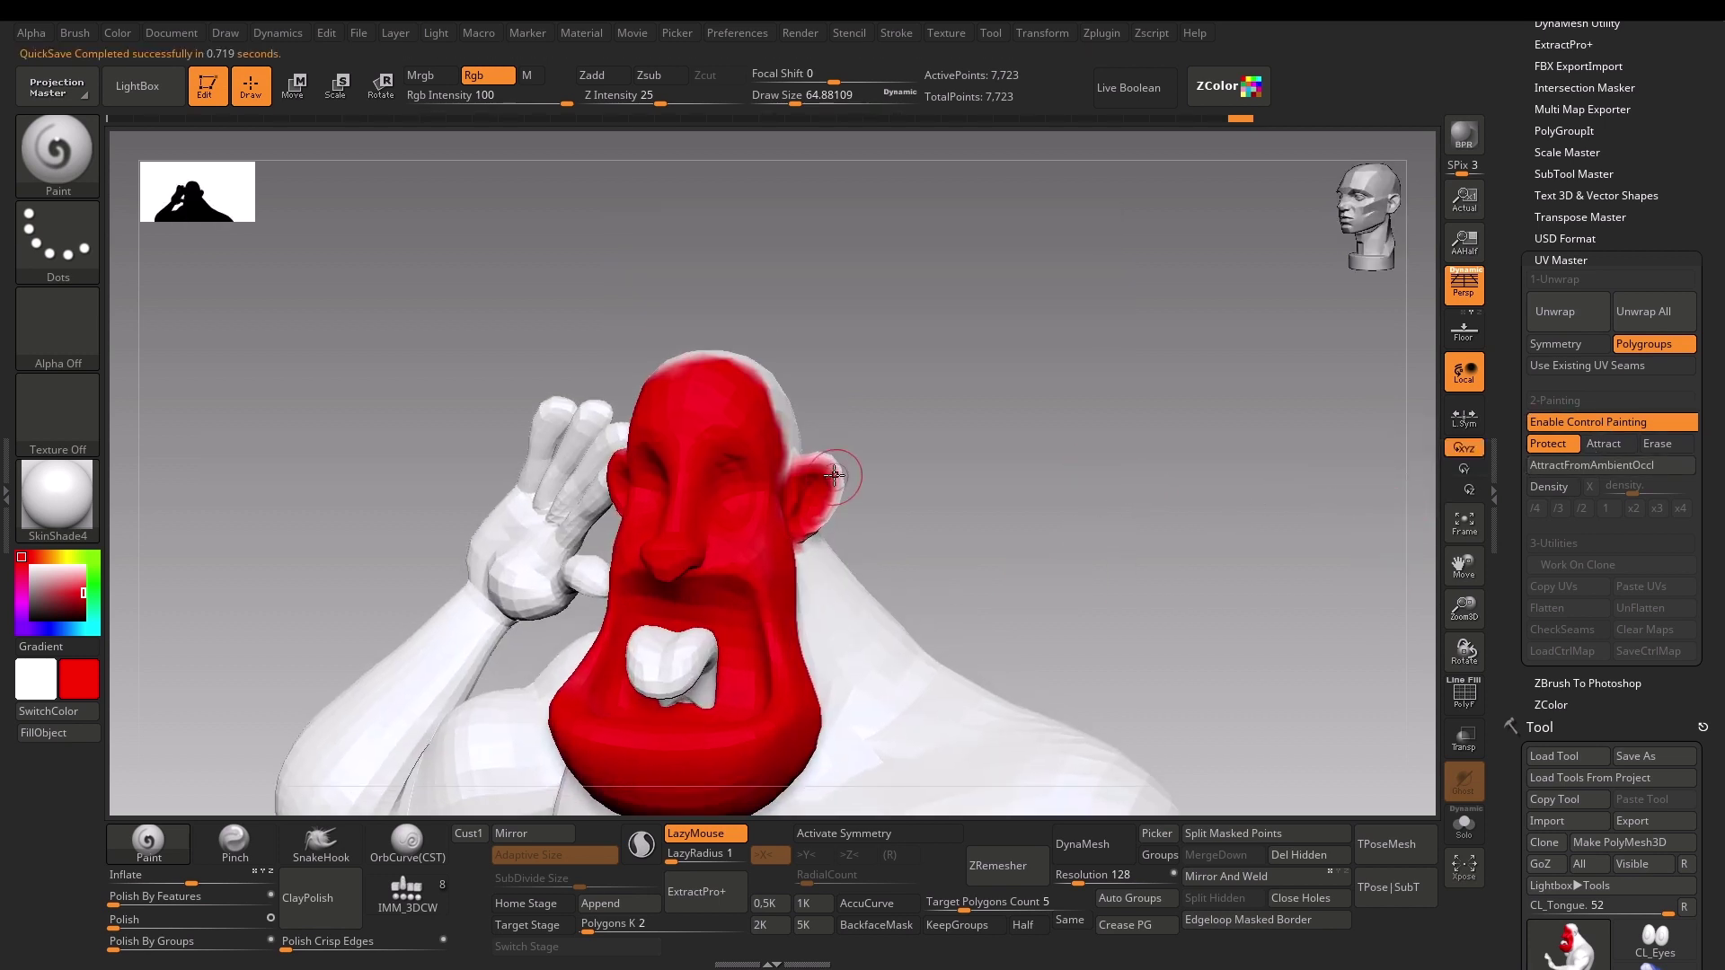
key("bracketleft")
left_click_drag(835, 476, 815, 480)
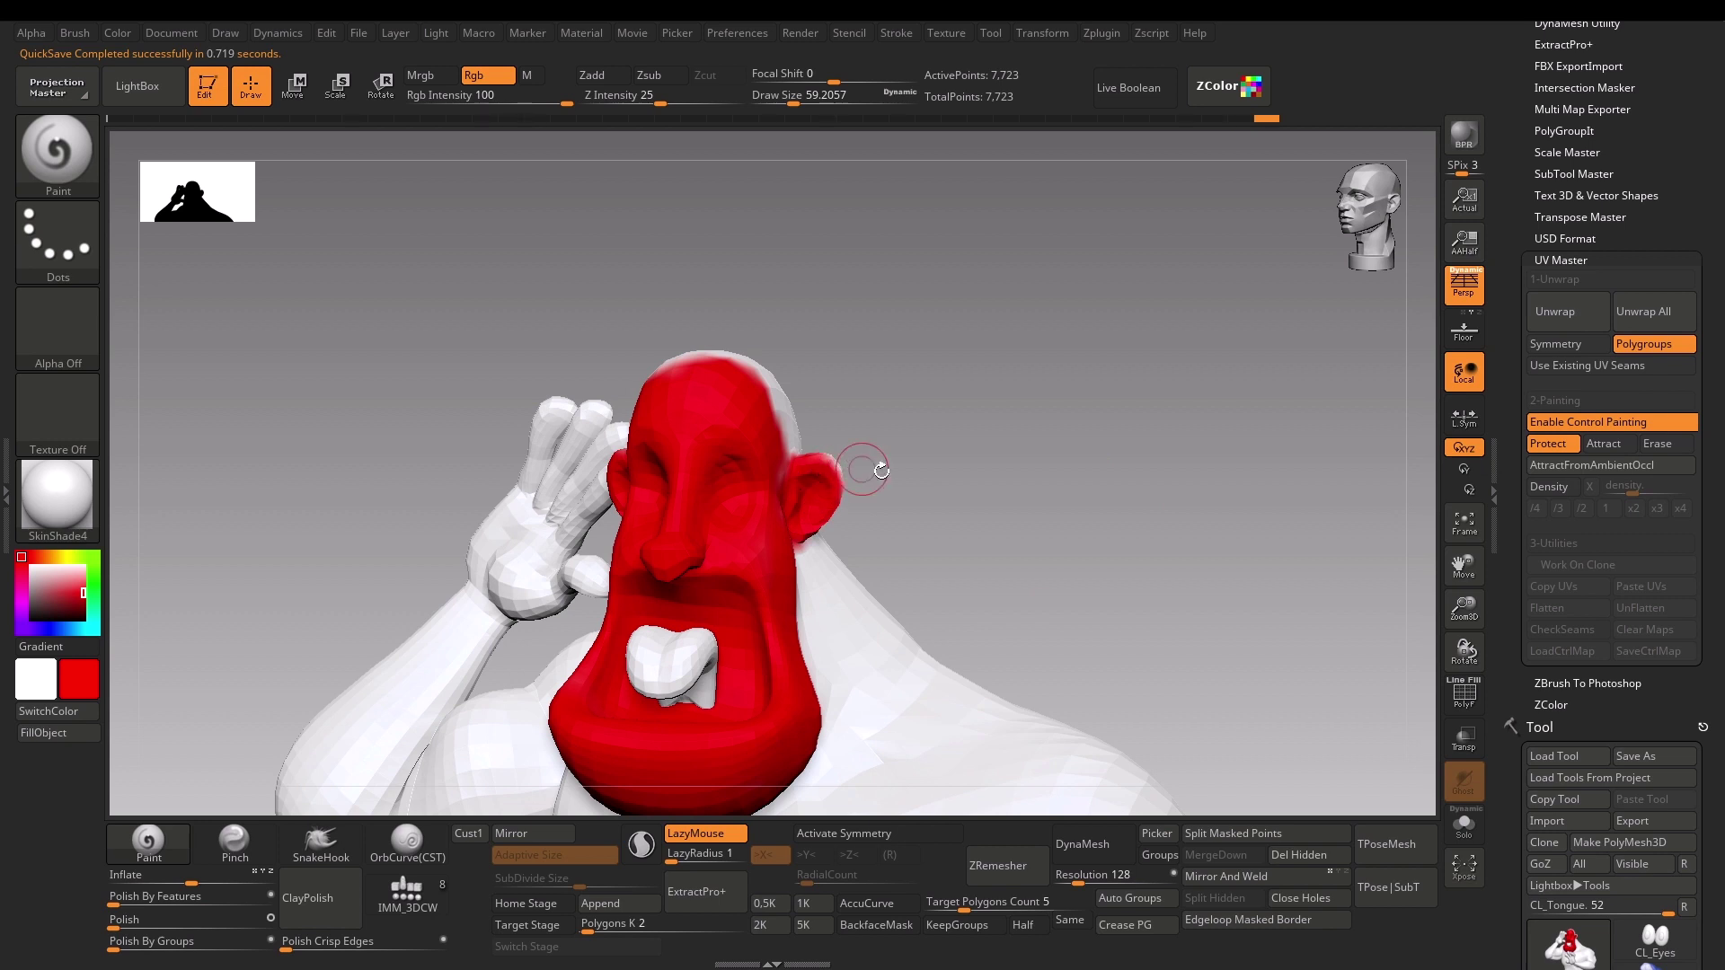
left_click_drag(882, 470, 831, 497)
left_click_drag(1087, 410, 1024, 340)
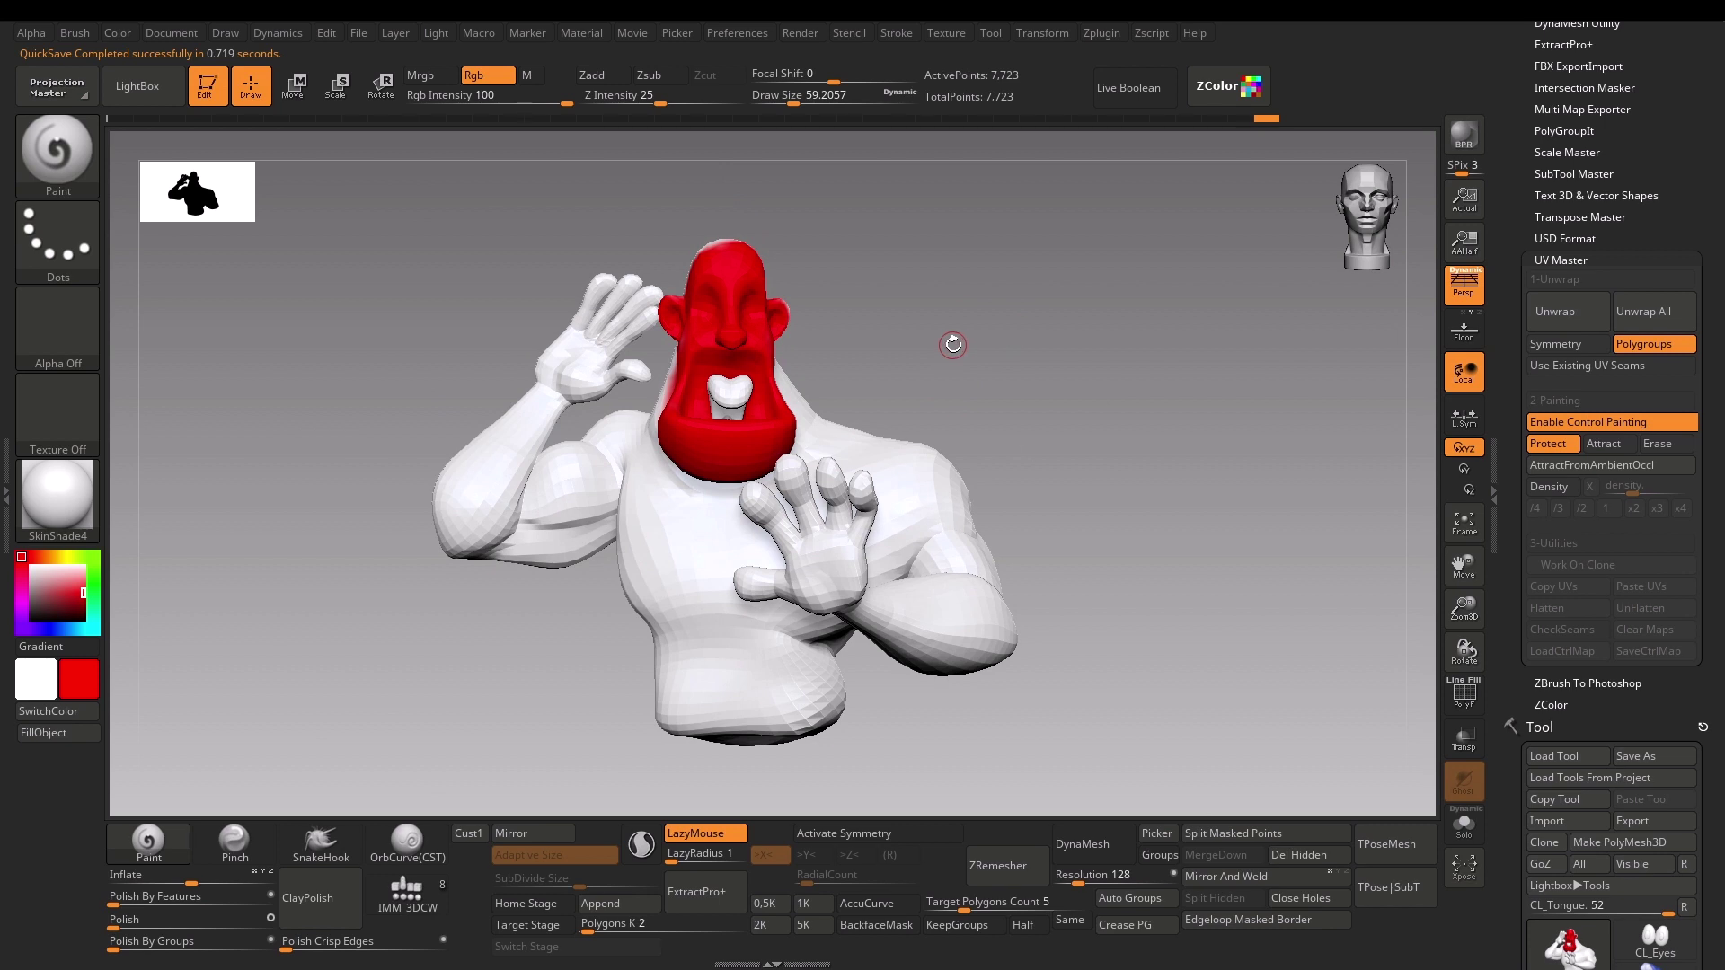
Step: Unwrap the body clone in UV Master, flatten it to inspect the UV islands, and unflatten it
left_click(1581, 311)
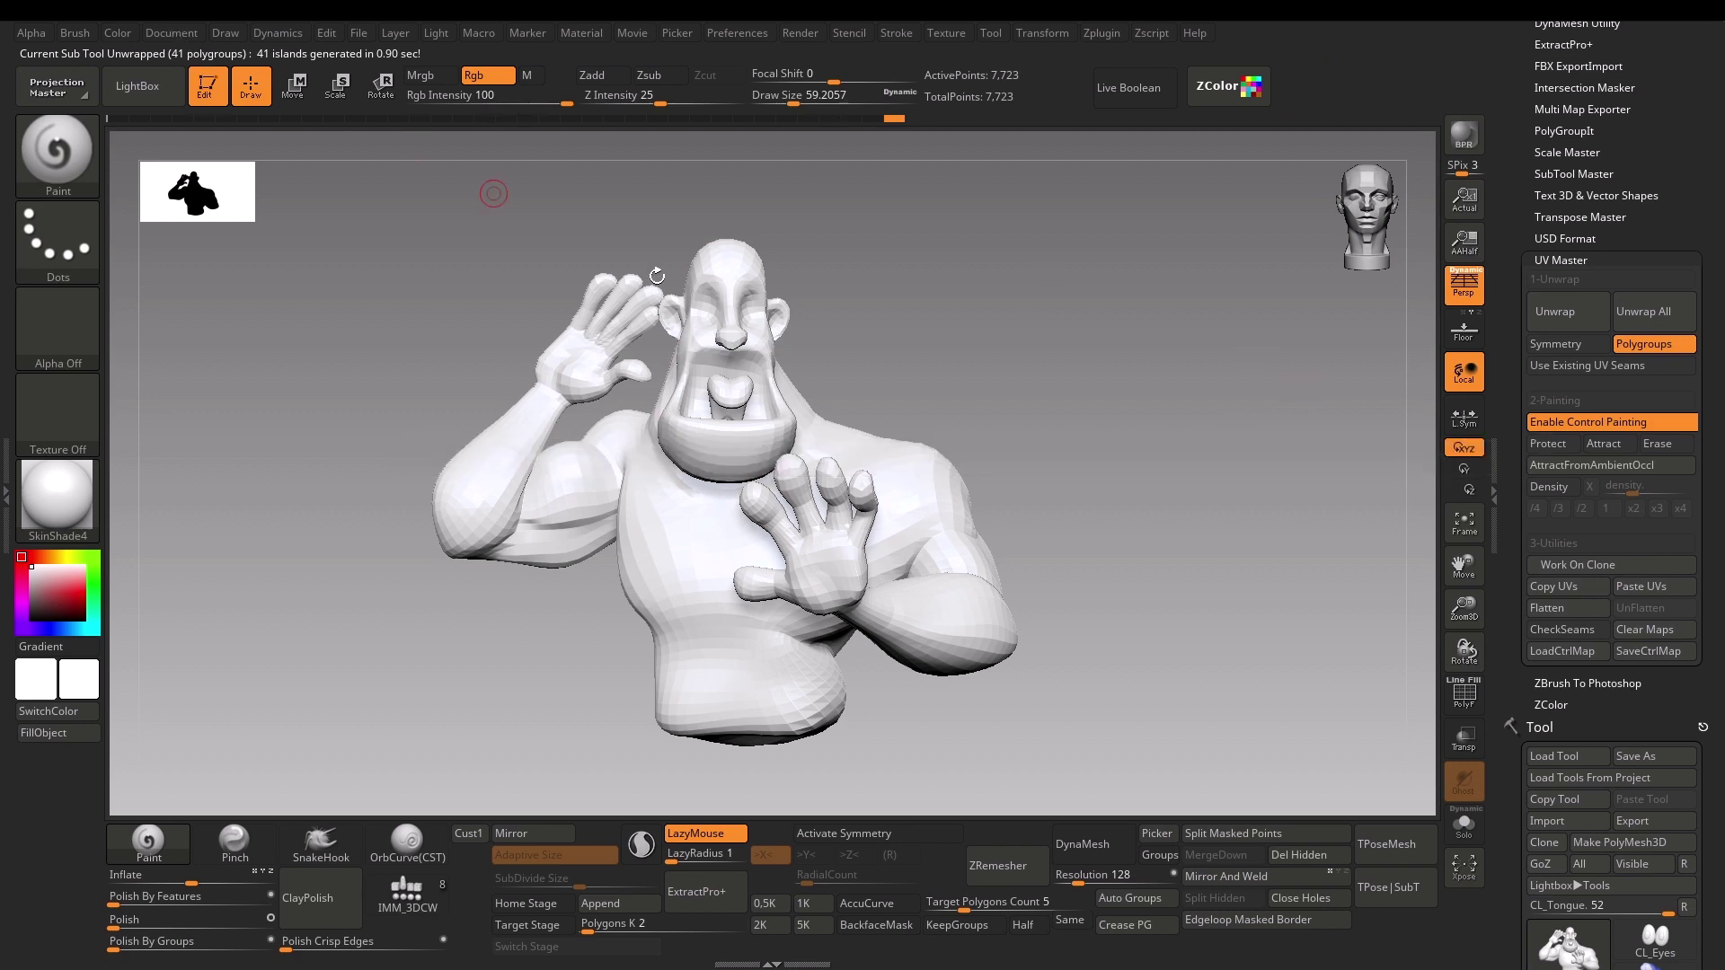
left_click(1567, 615)
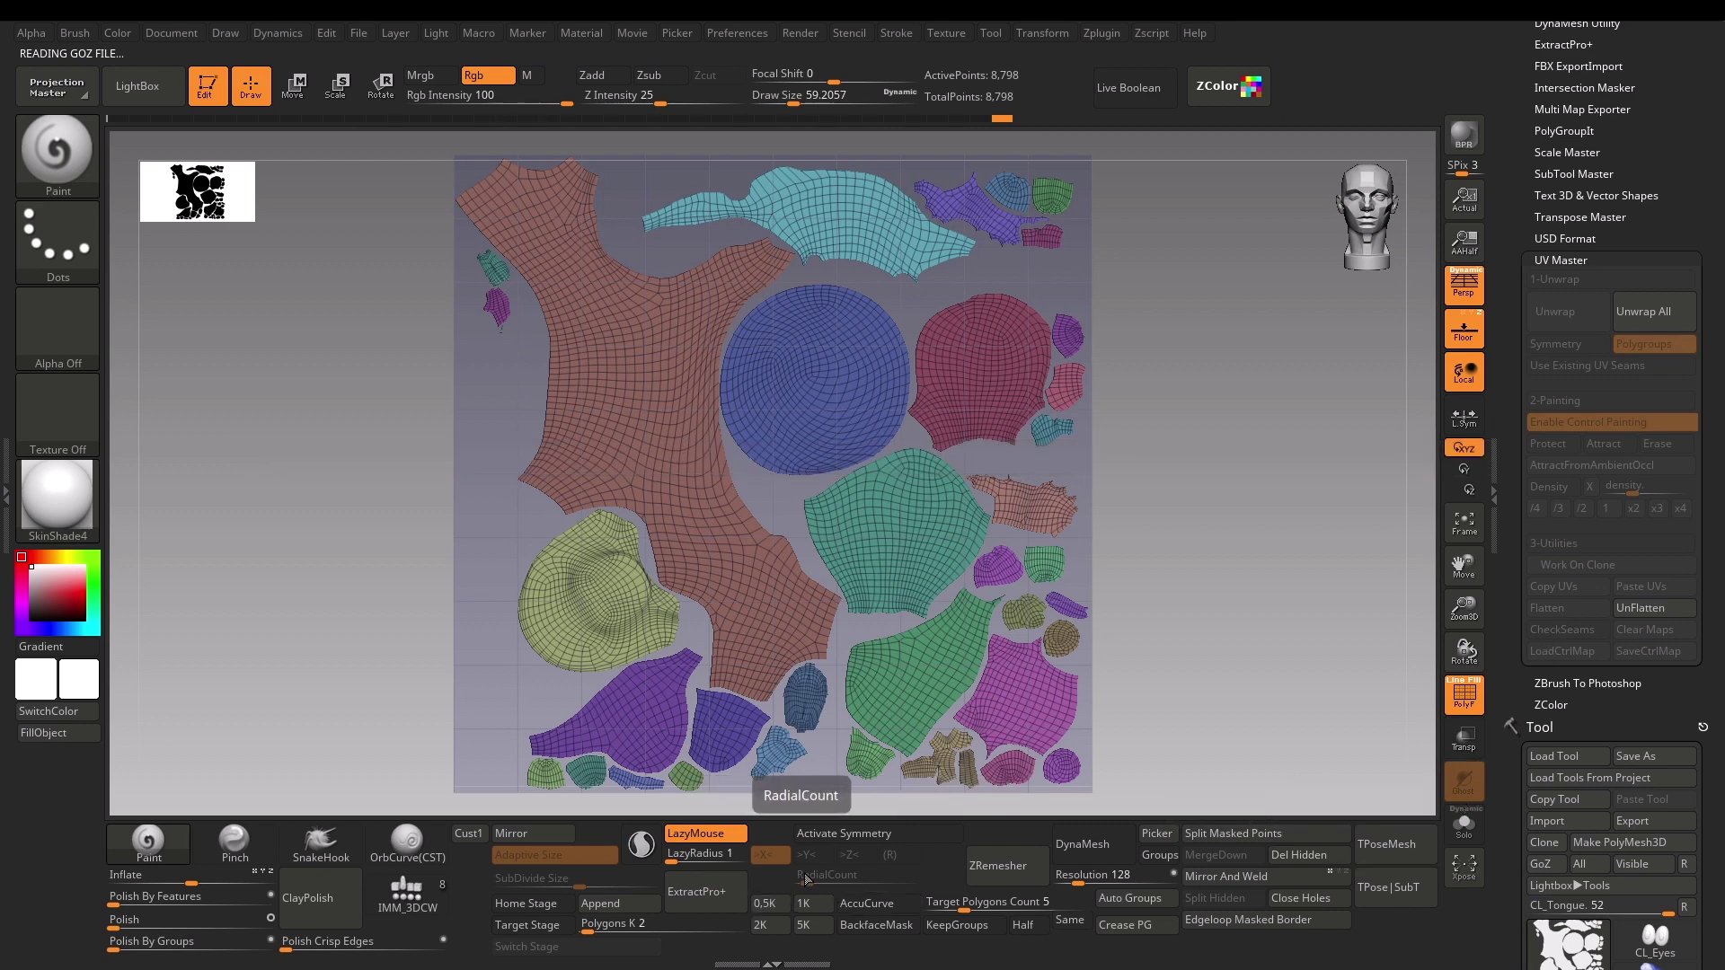
left_click(1657, 609)
Step: Preview the body clone's UV layout with Morph UV, morph it back, and return to the UV Master settings
scroll(1721, 462, "down", 10)
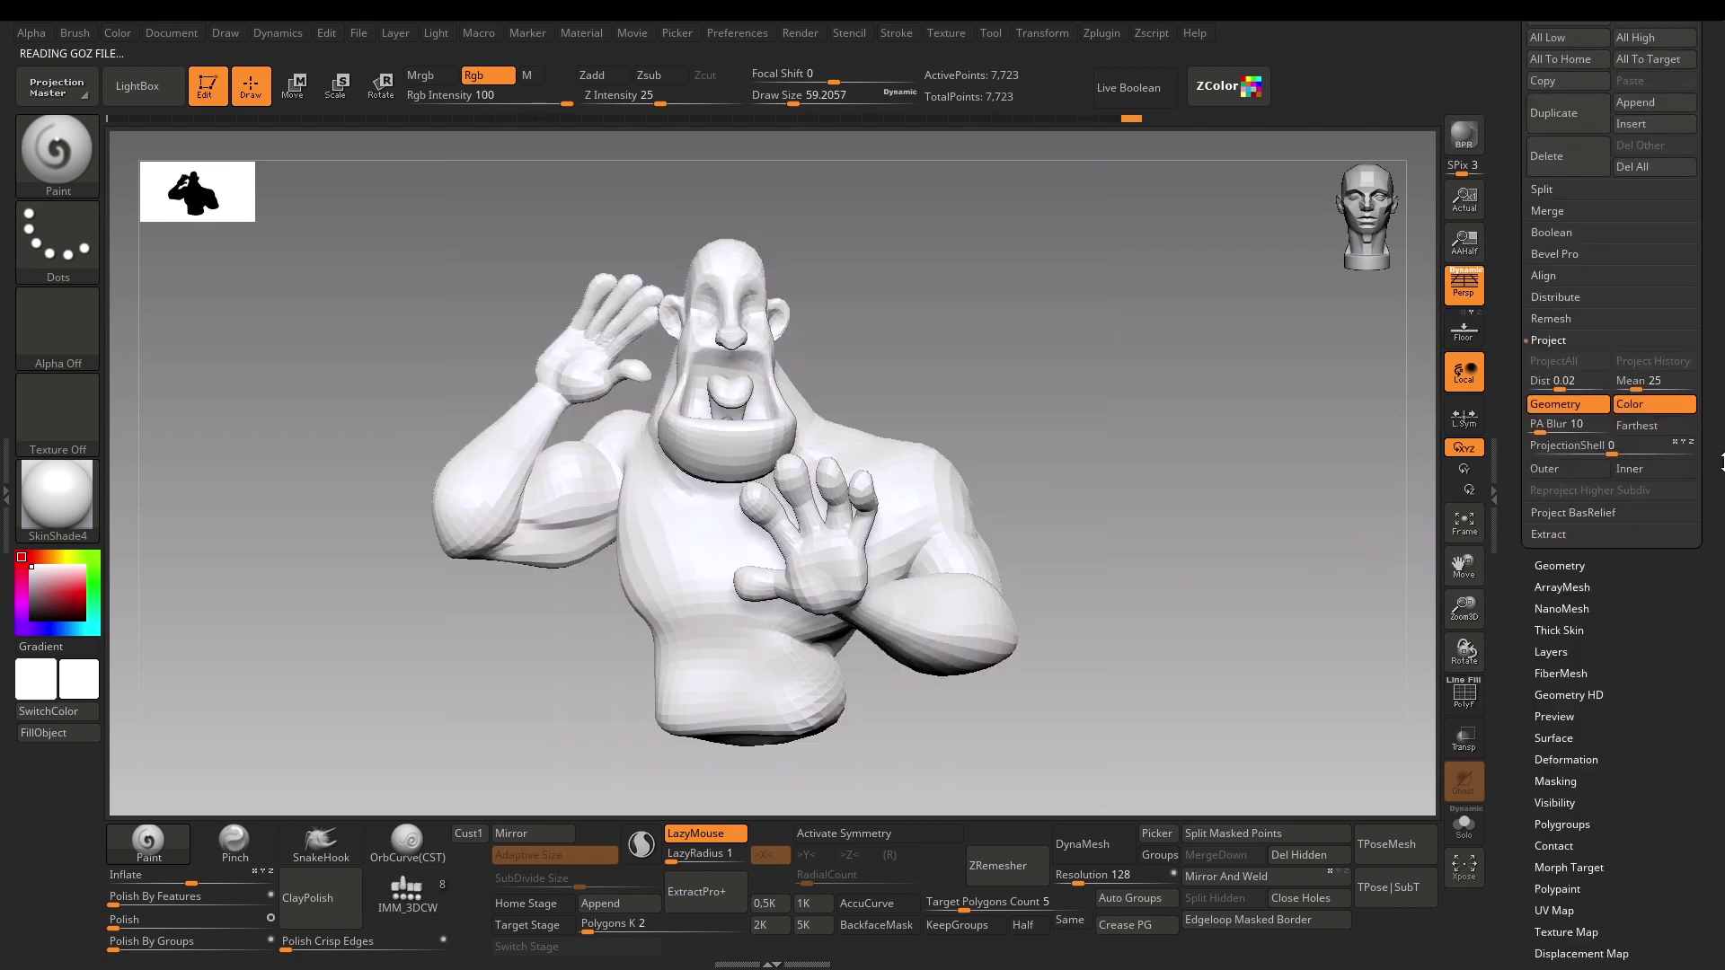
scroll(1721, 458, "down", 5)
left_click(1559, 711)
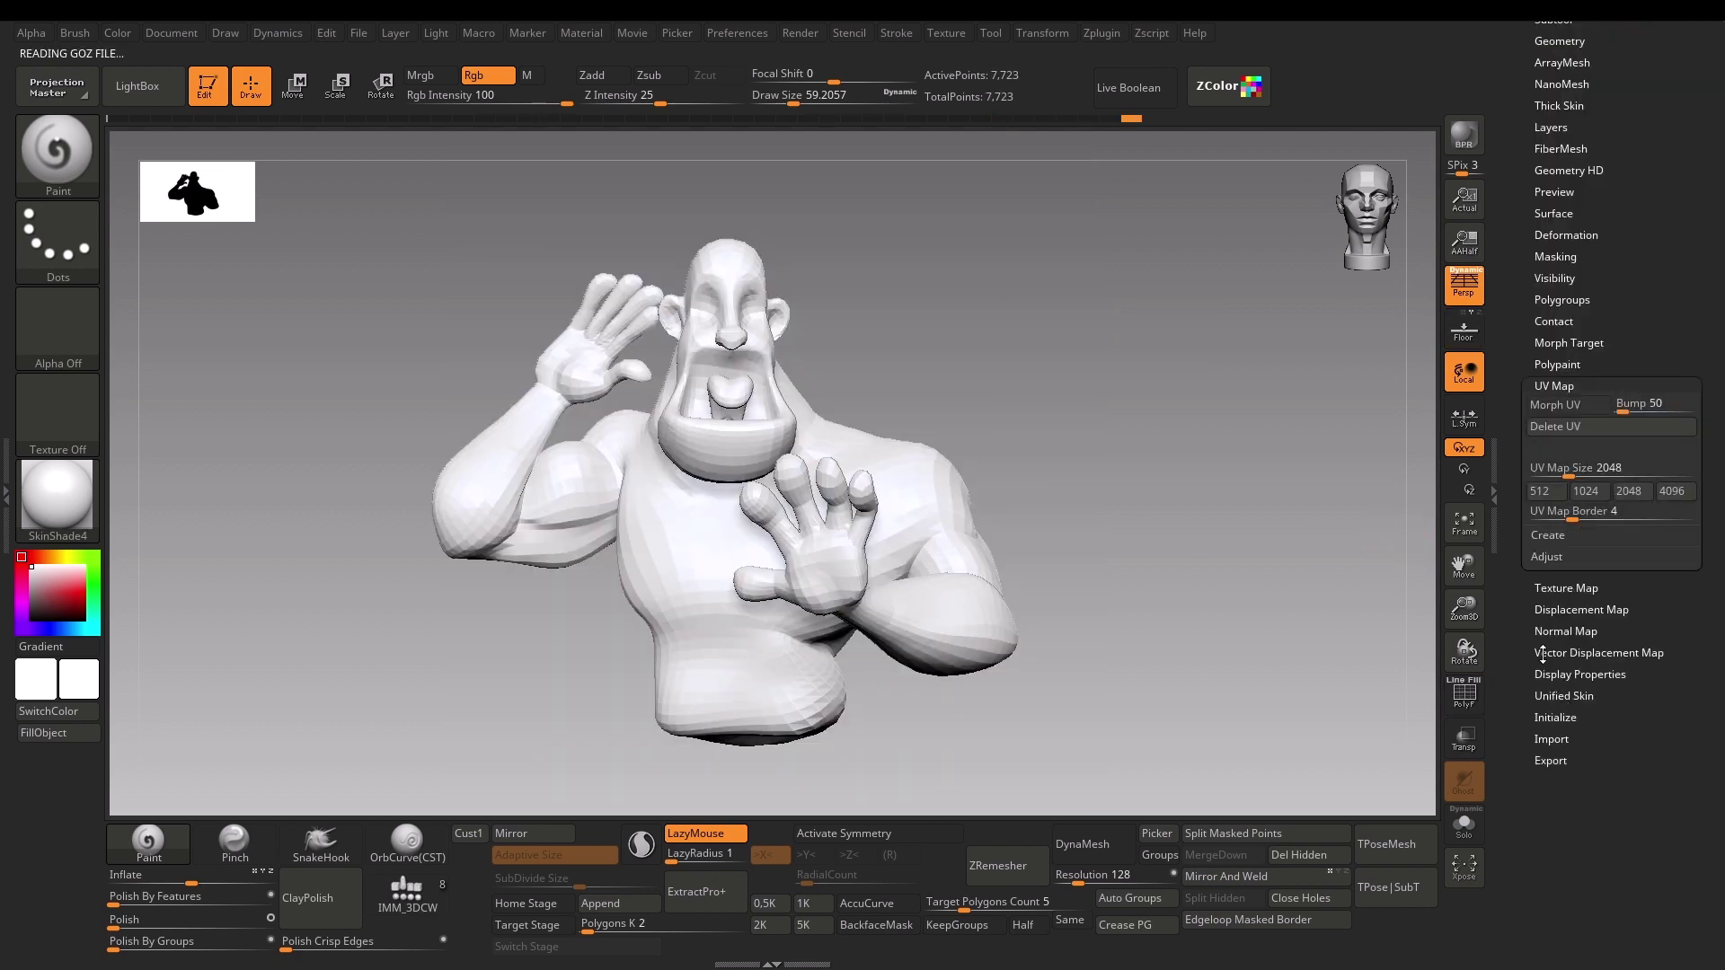
left_click(1551, 409)
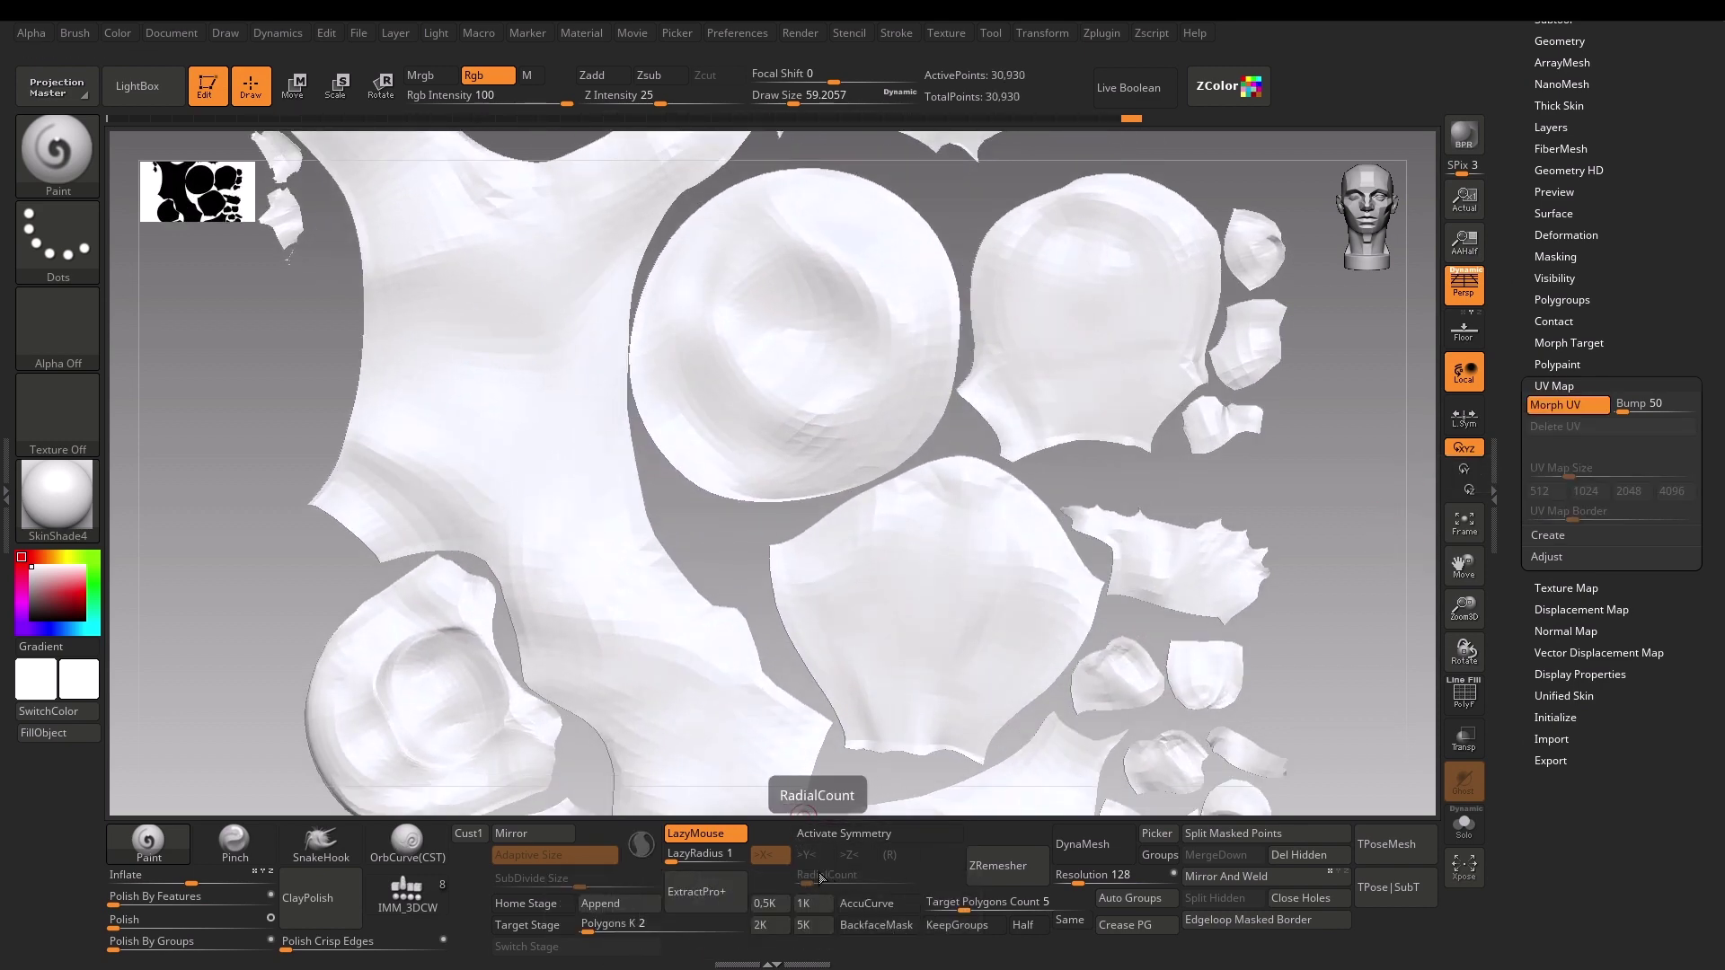
left_click(1566, 409)
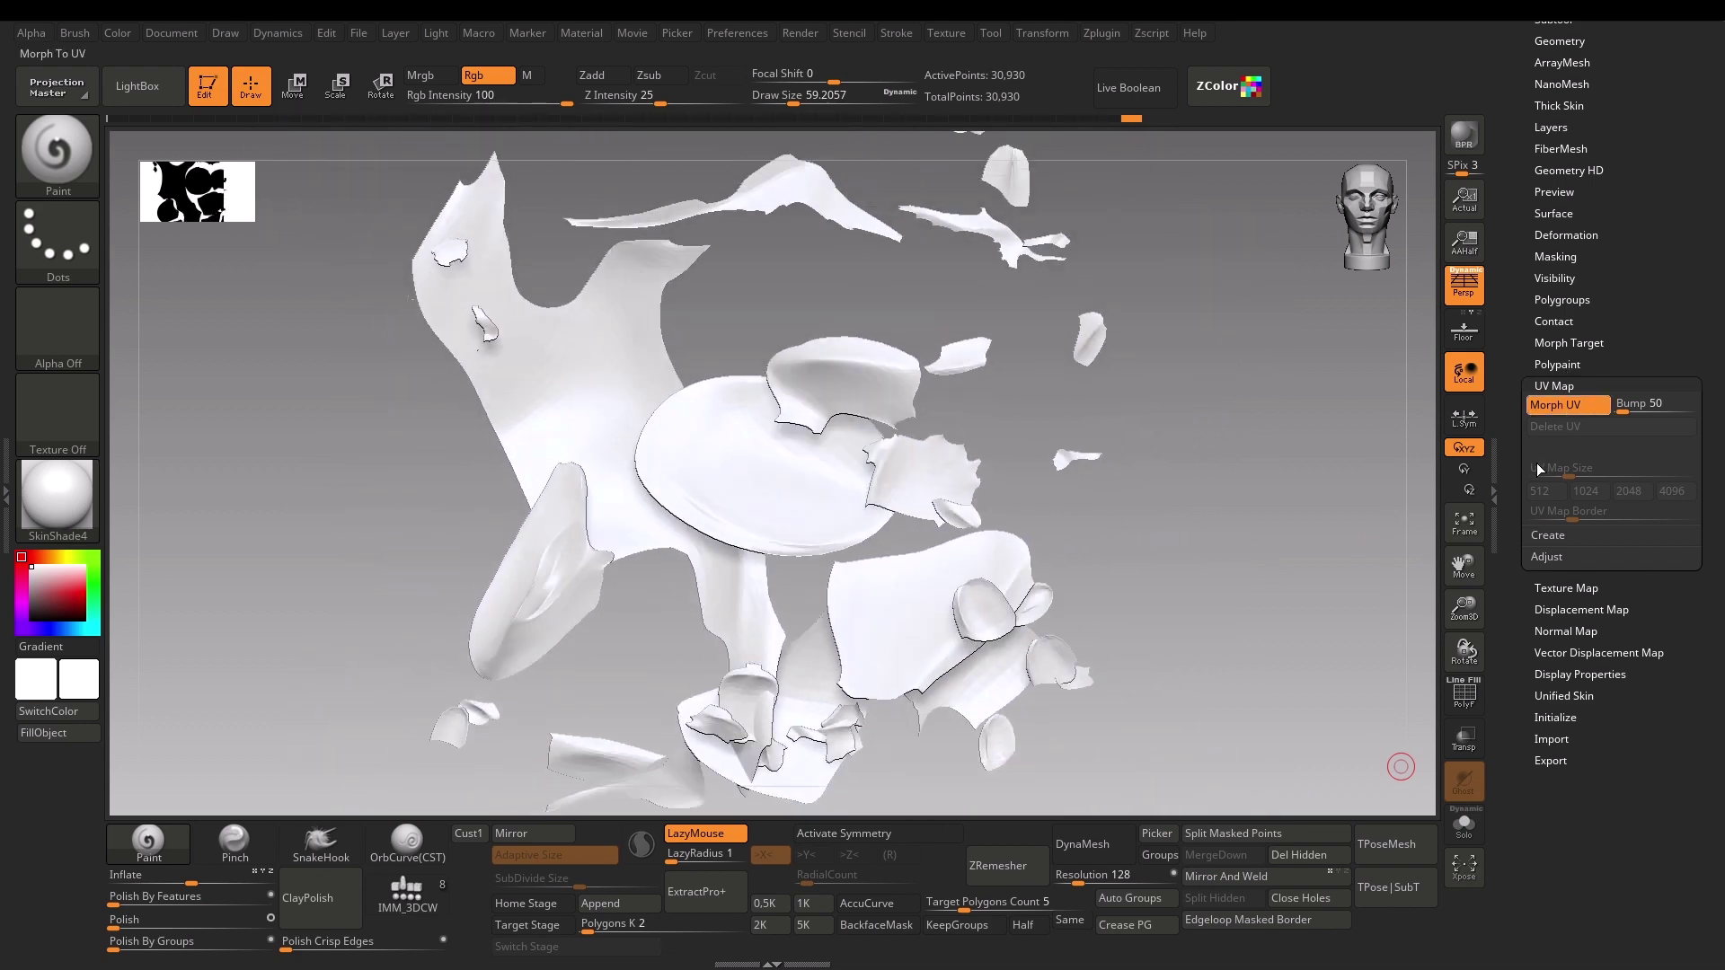
mouse_move(1719, 373)
left_mouse_down()
mouse_move(1714, 885)
mouse_move(1714, 536)
left_mouse_up()
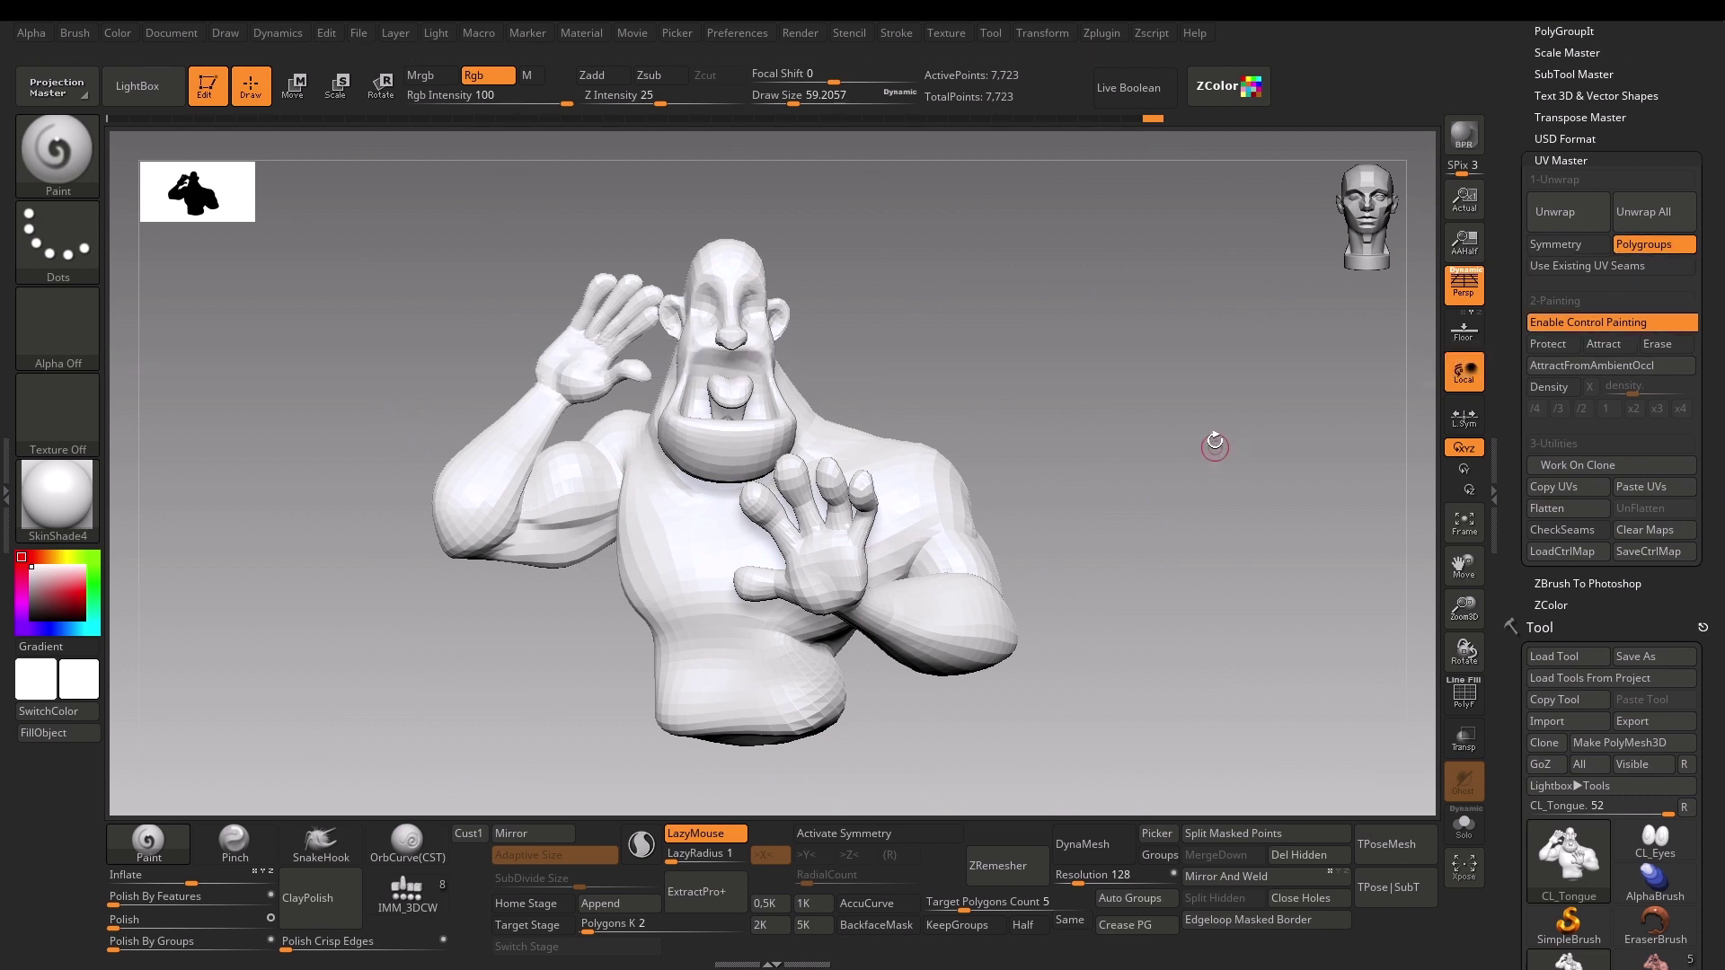
key("shift+f")
key("shift+f")
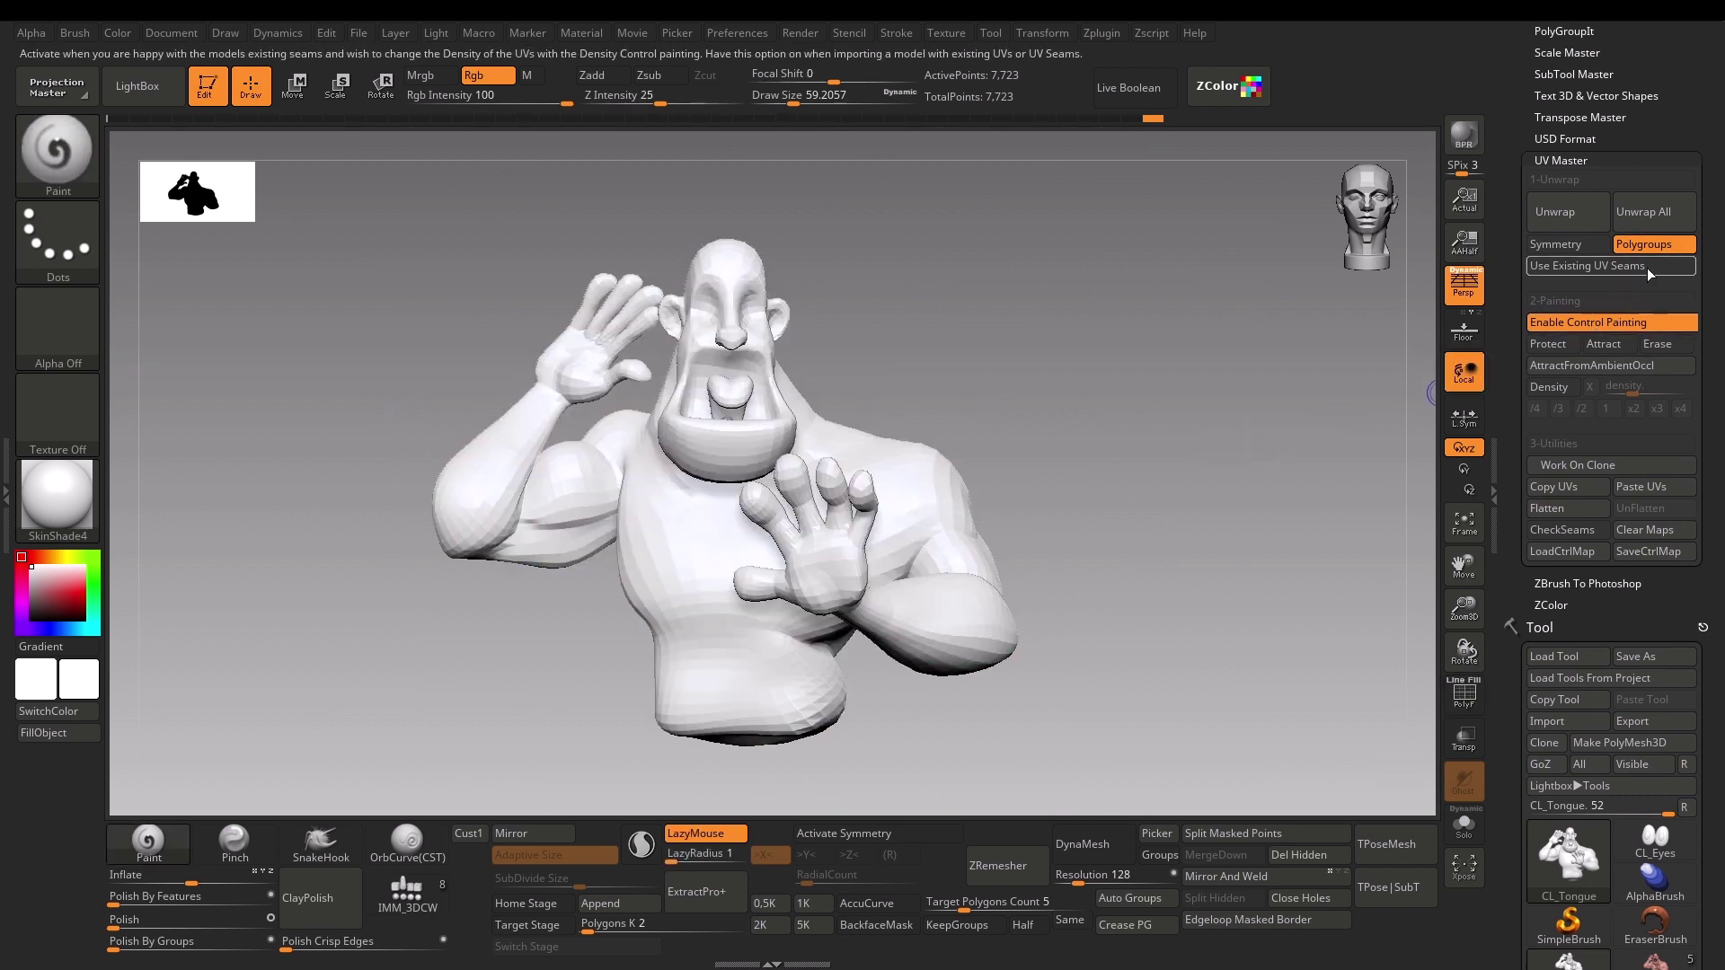
key("ctrl")
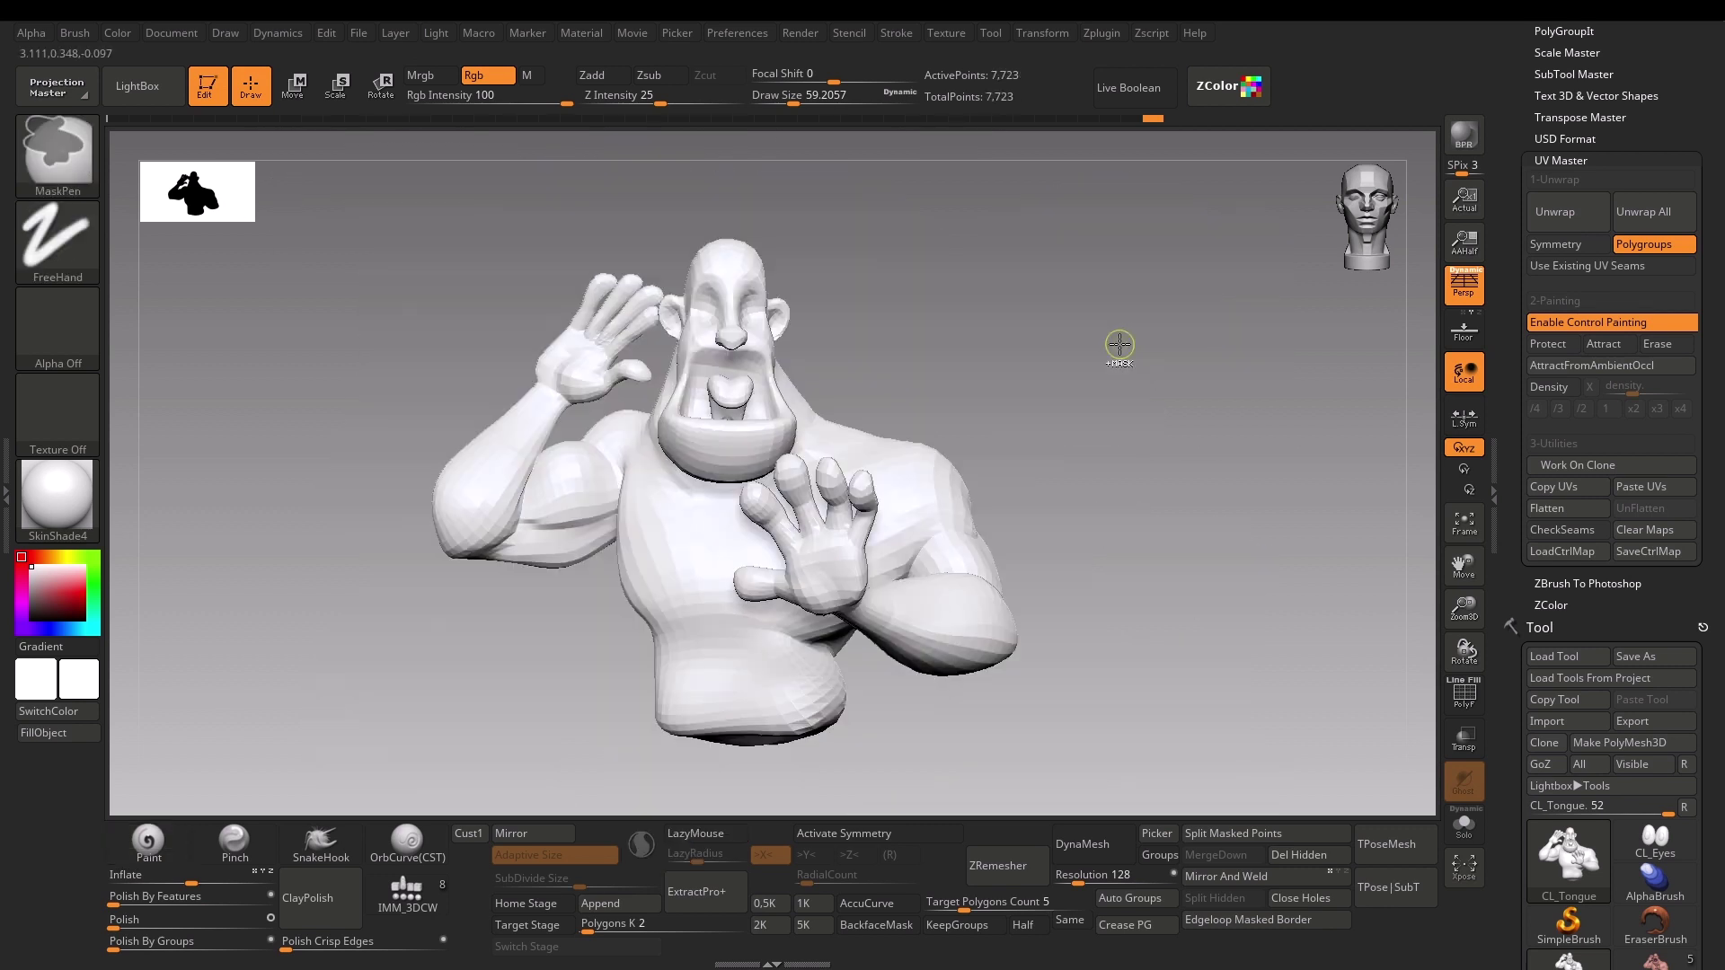
key("ctrl+z")
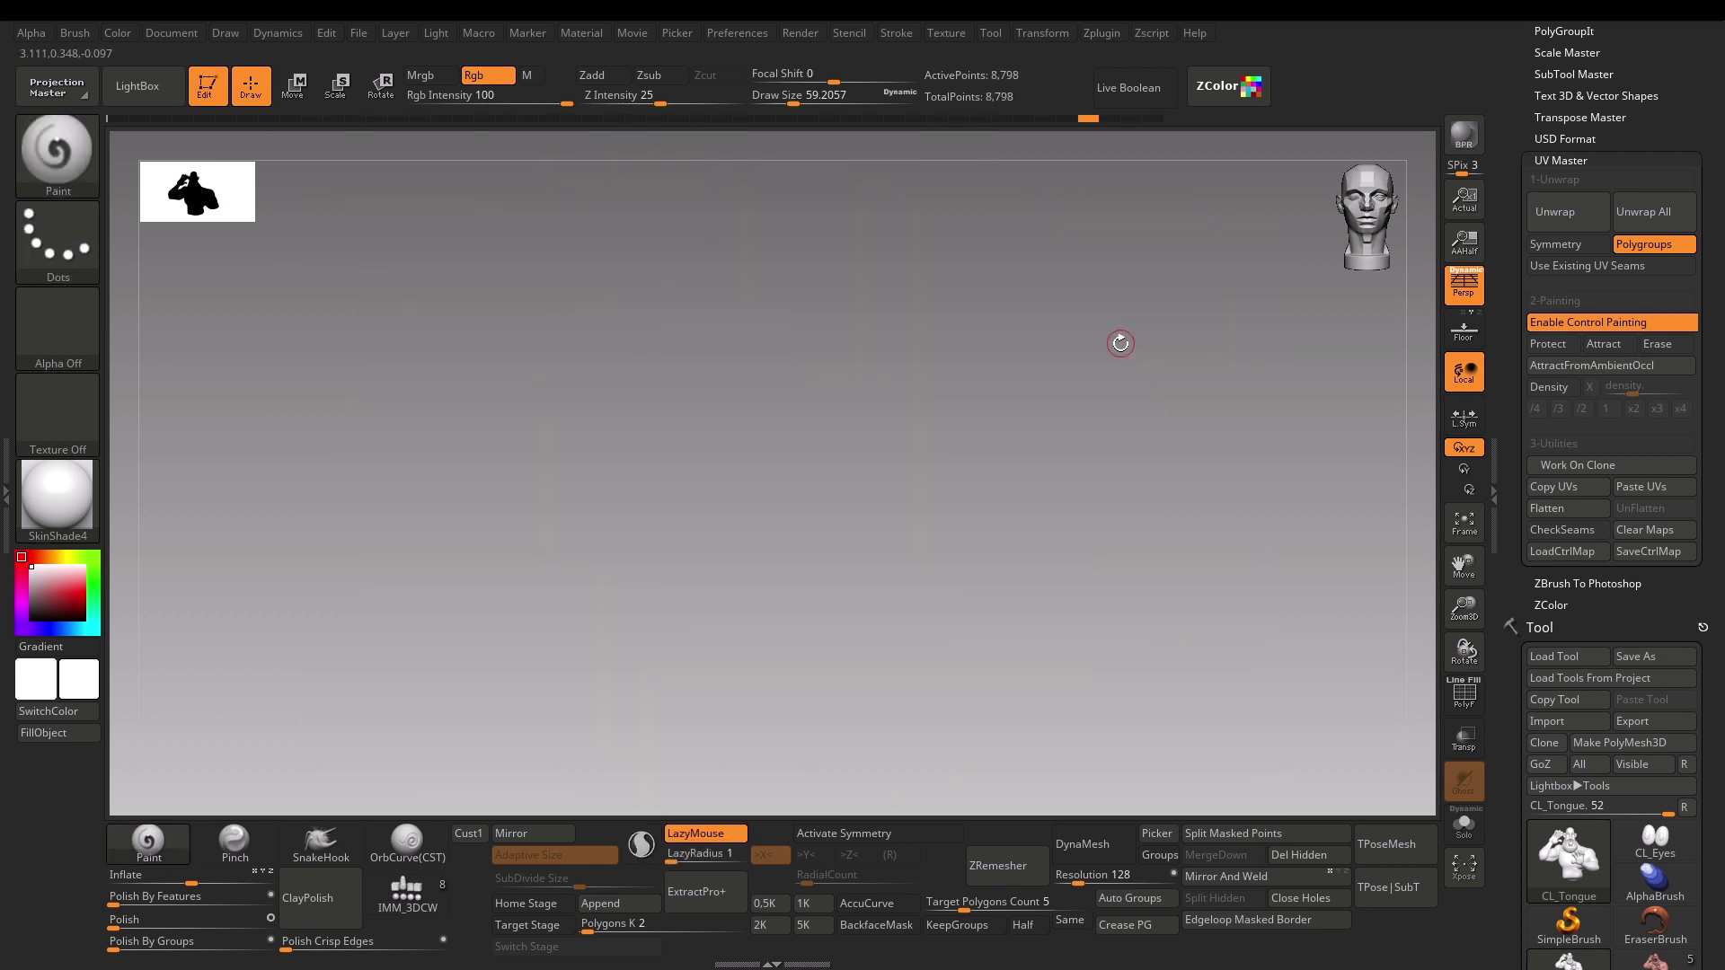
key("ctrl+shift+z")
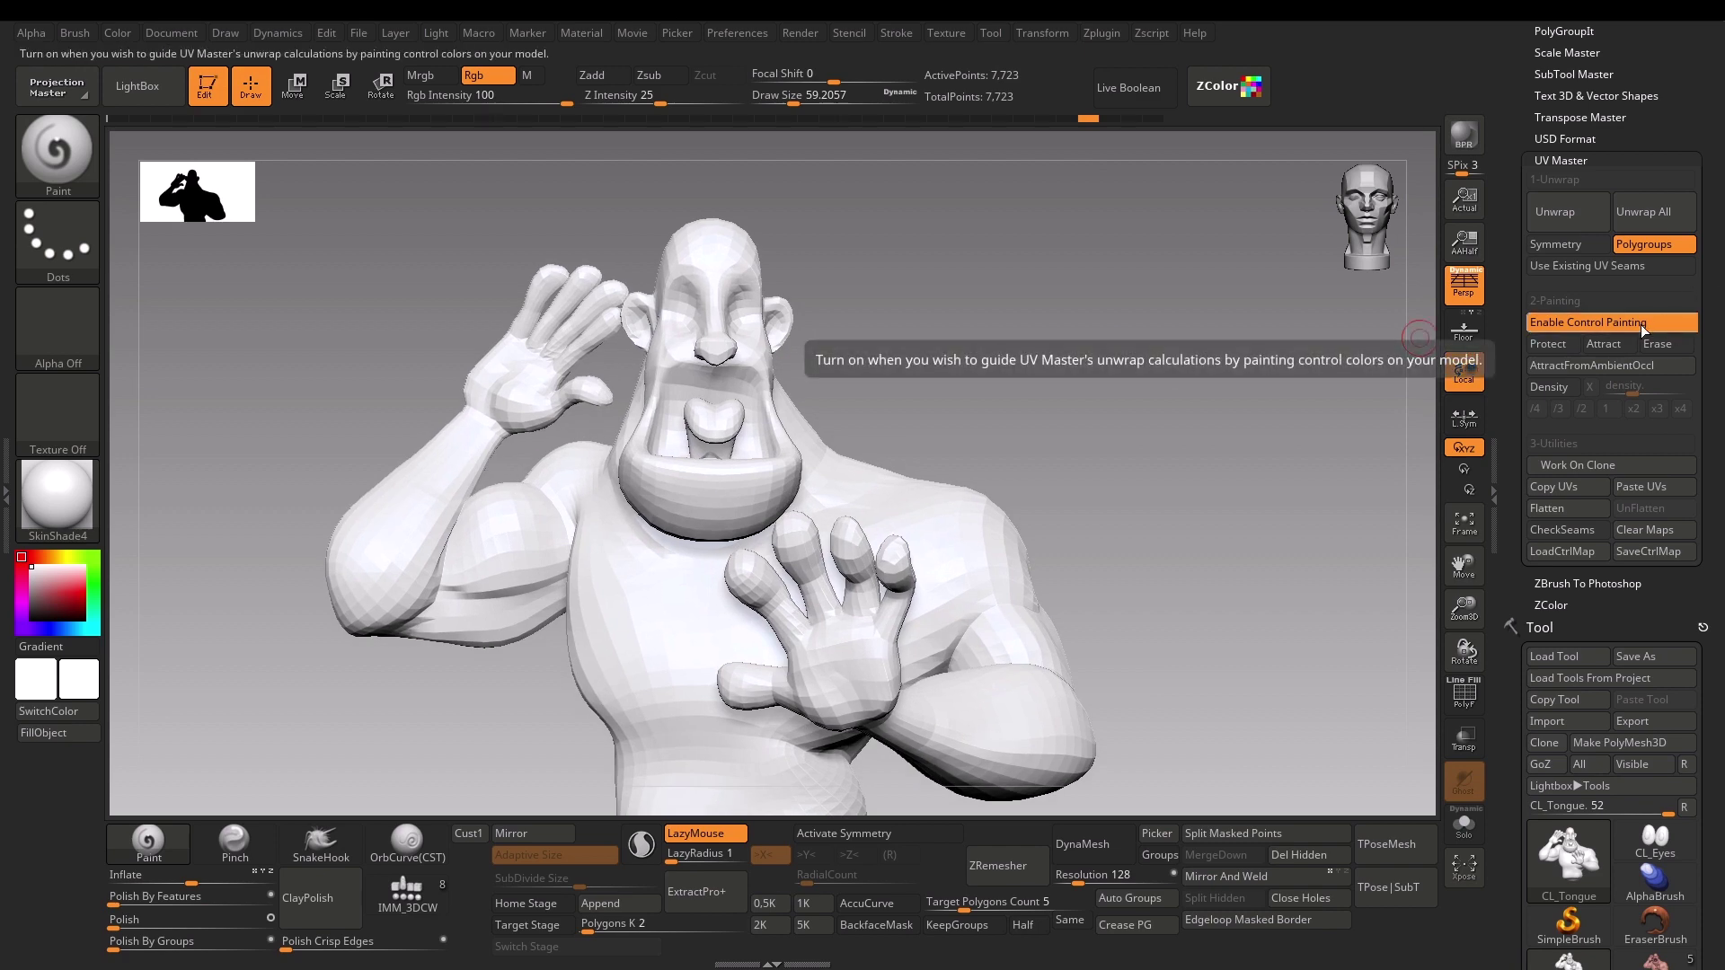
Step: Turn off unwrapping by Polygroups and merge the body clone into a single polygroup, with the polyframe displayed
left_click(1645, 244)
key("ctrl")
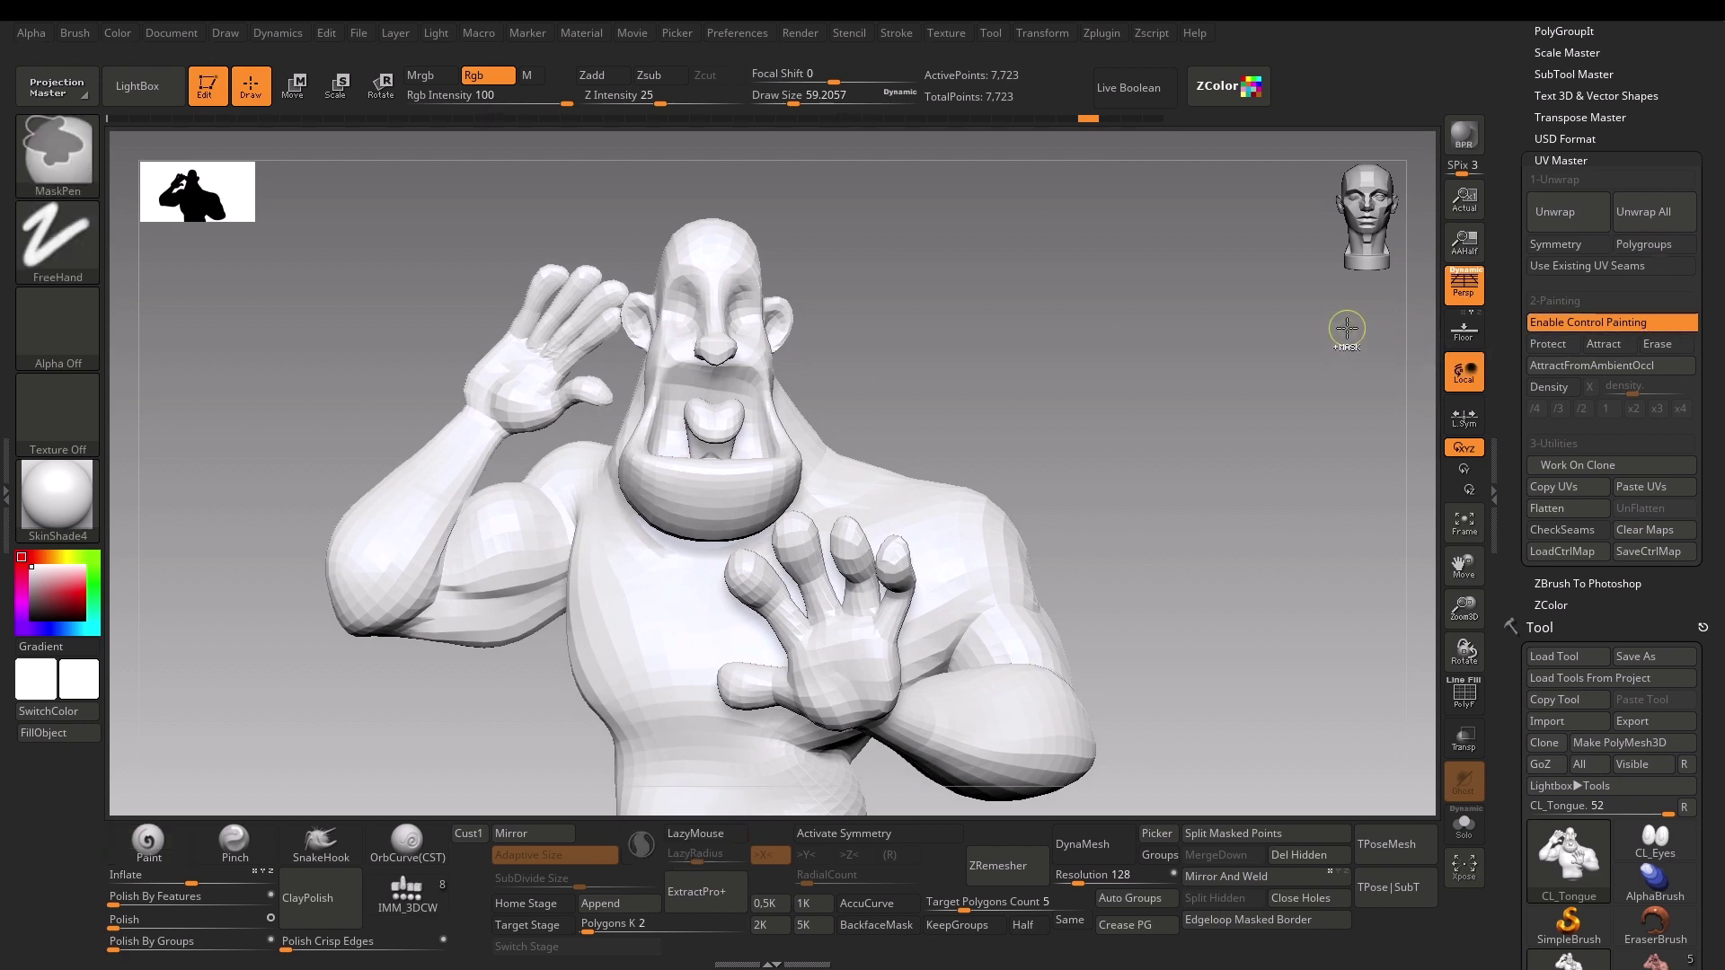
key("shift+f")
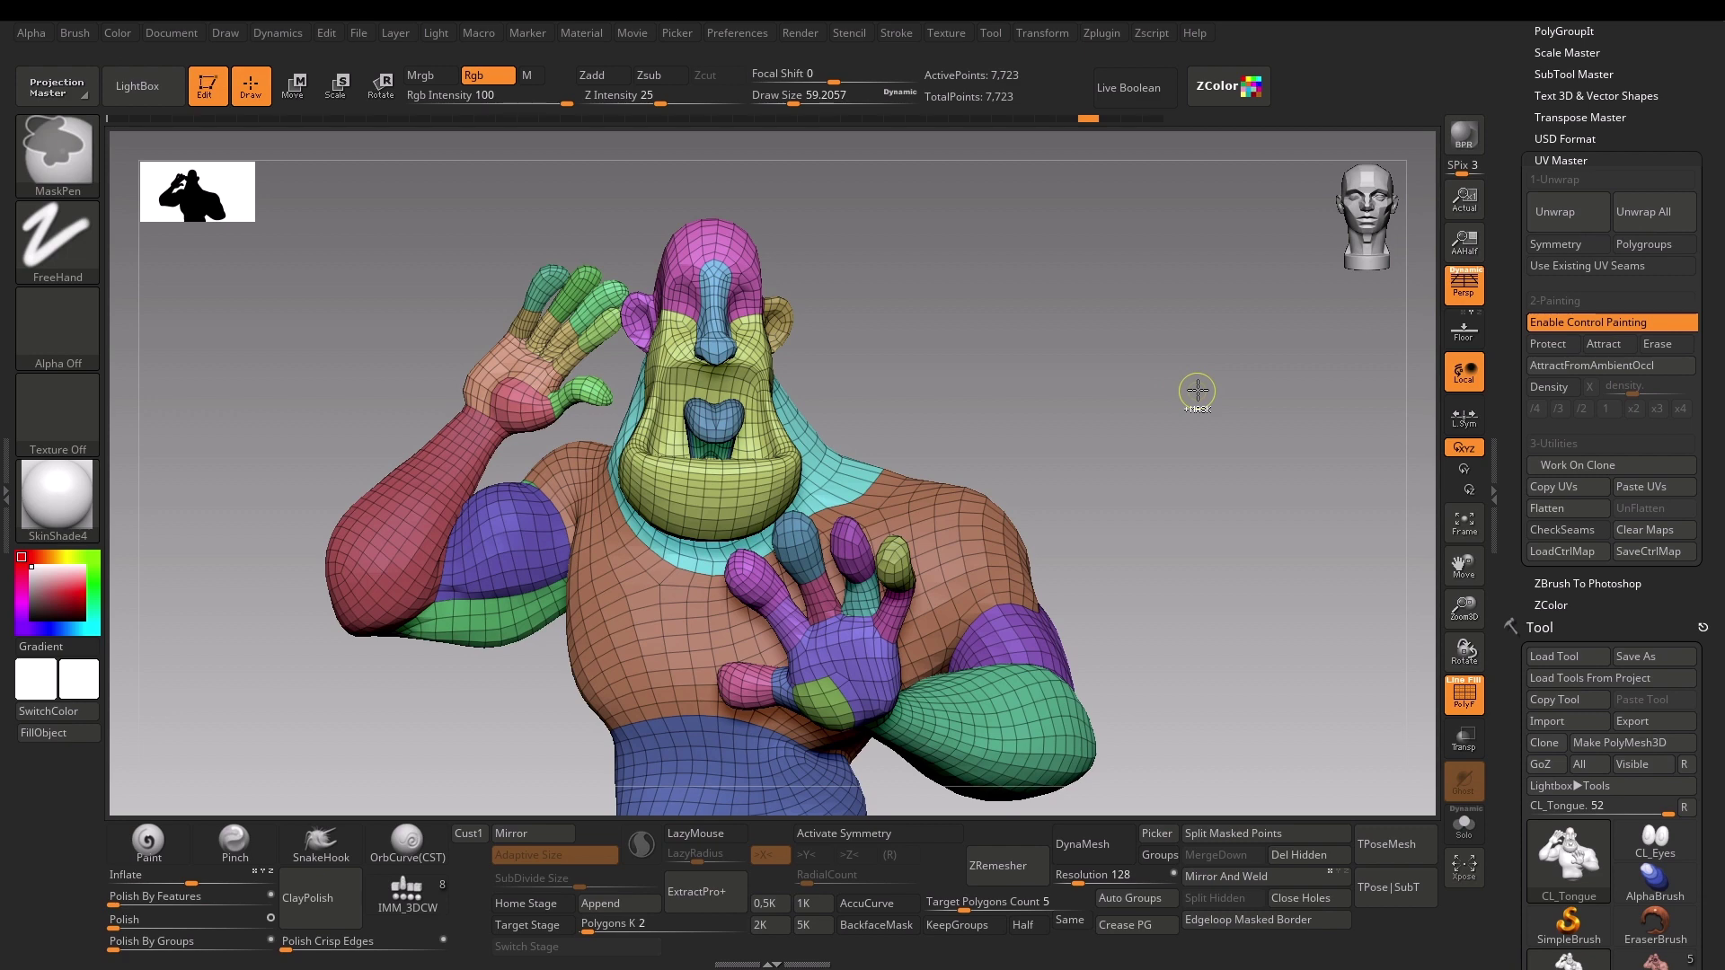
key("ctrl+w")
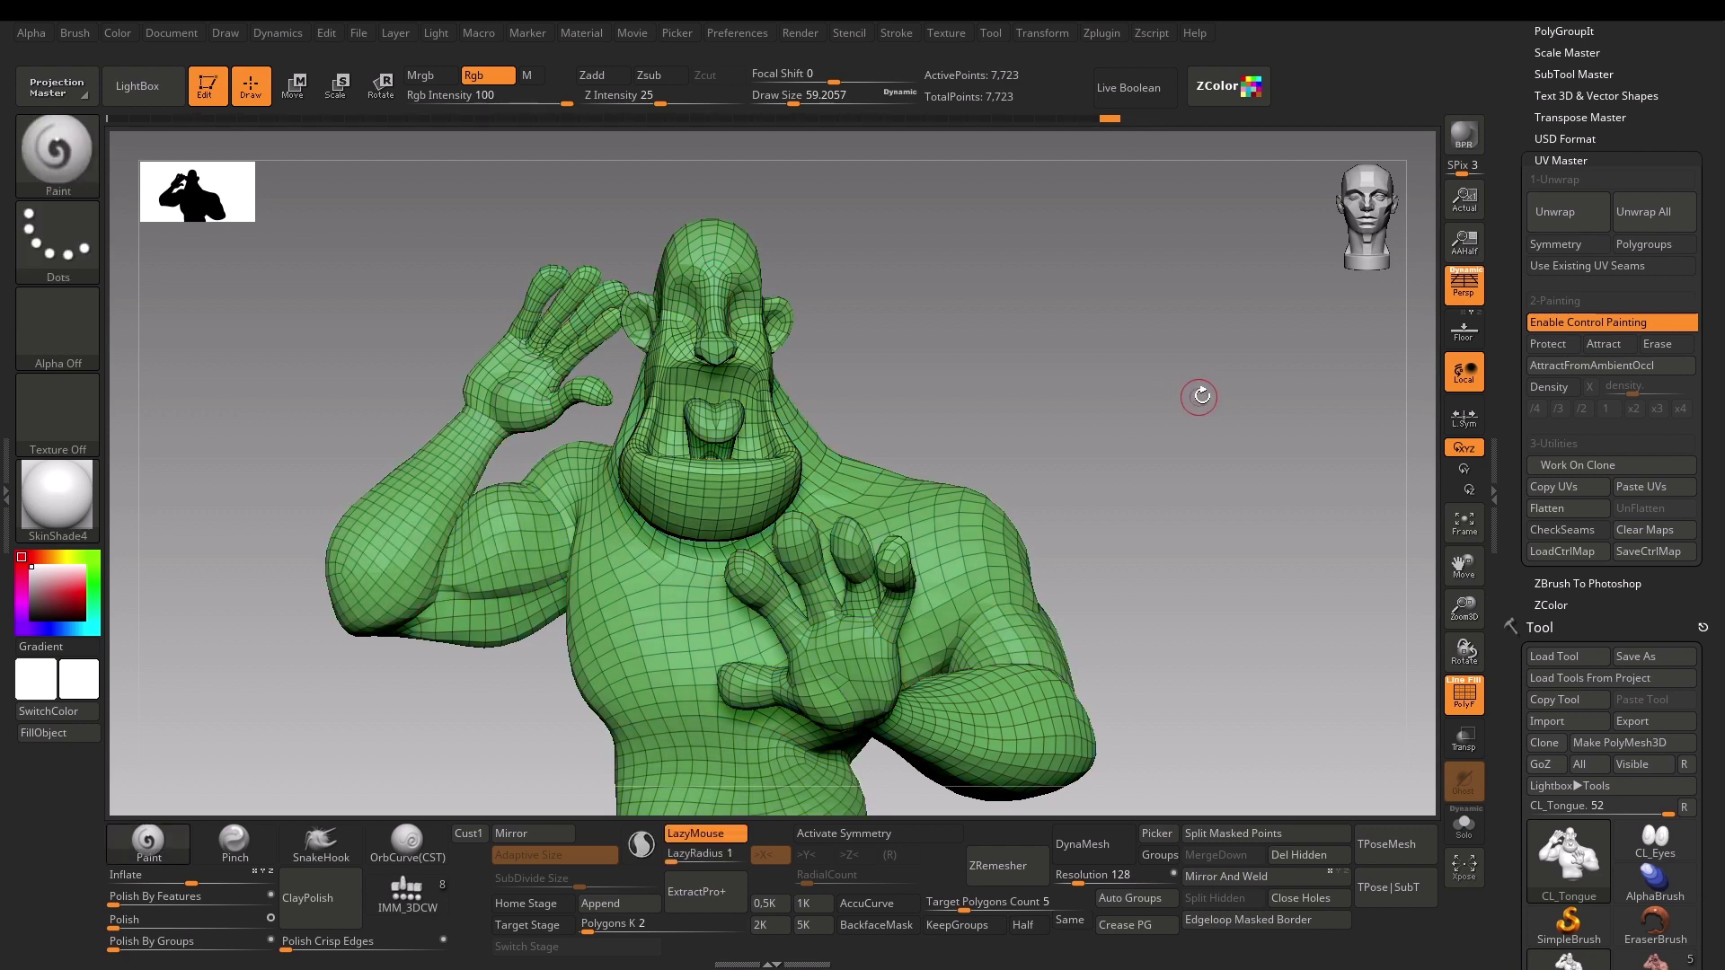
left_click_drag(1202, 395, 1282, 397)
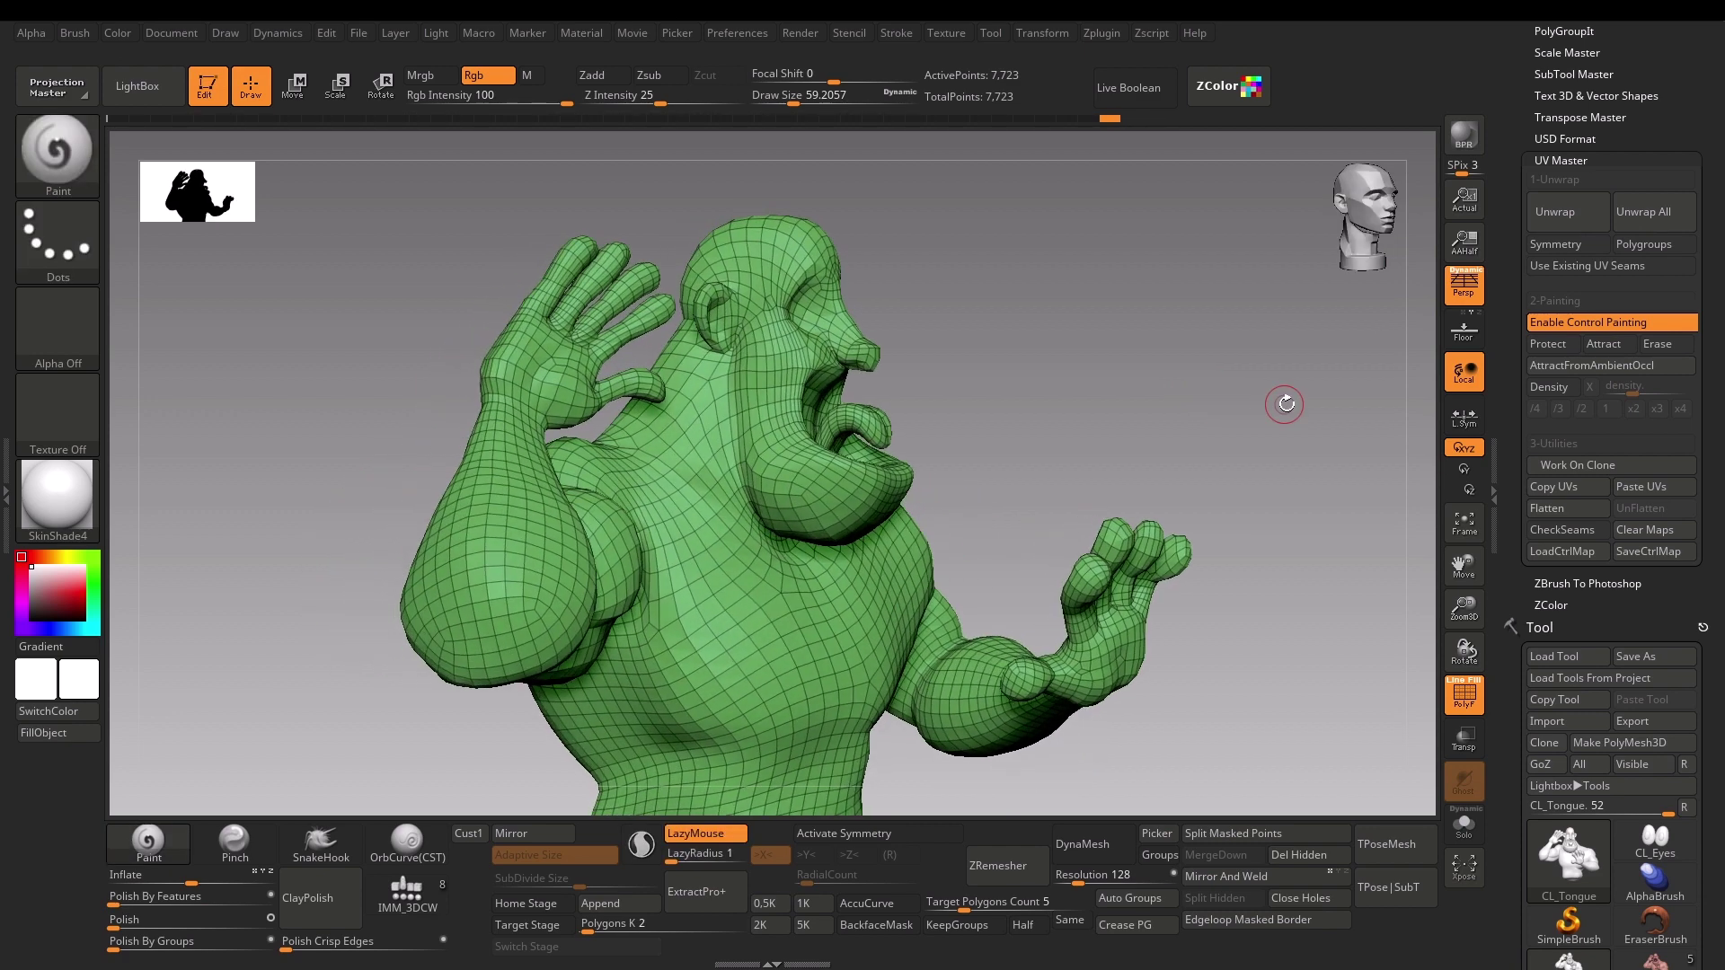
Step: Activate Protect painting to check the protected face and ears, hide the polyframe, and unwrap the body clone without polygroups
left_click(1551, 343)
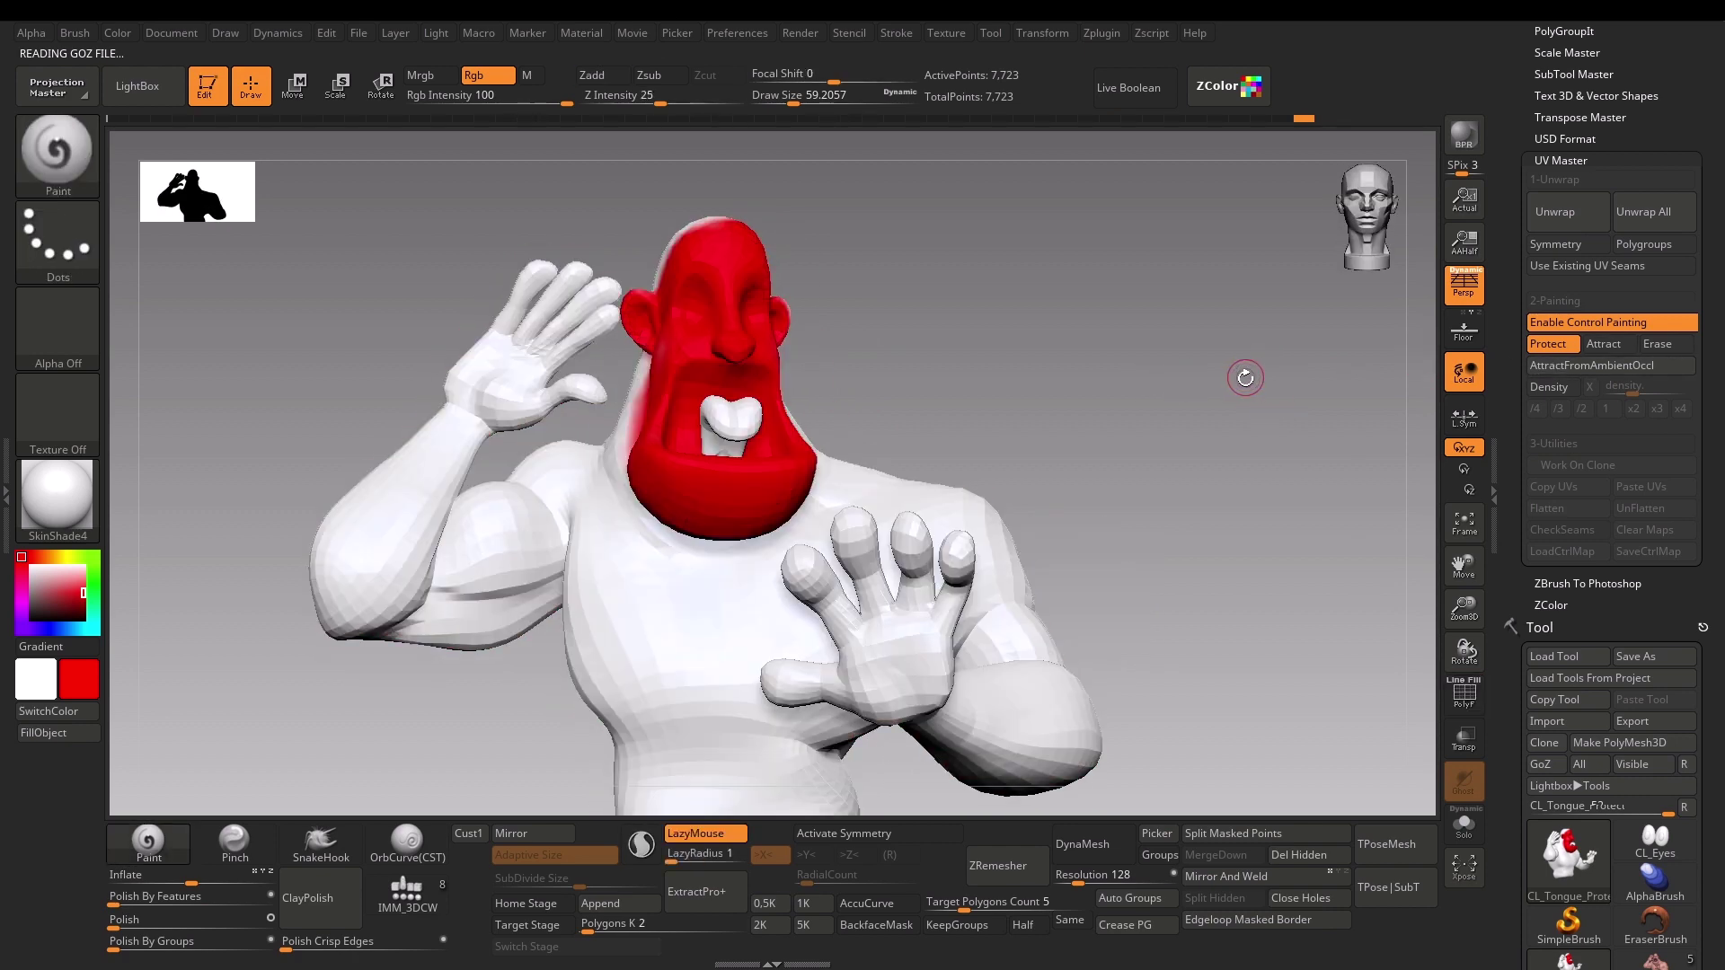
left_click_drag(995, 403, 1209, 479)
key("shift+f")
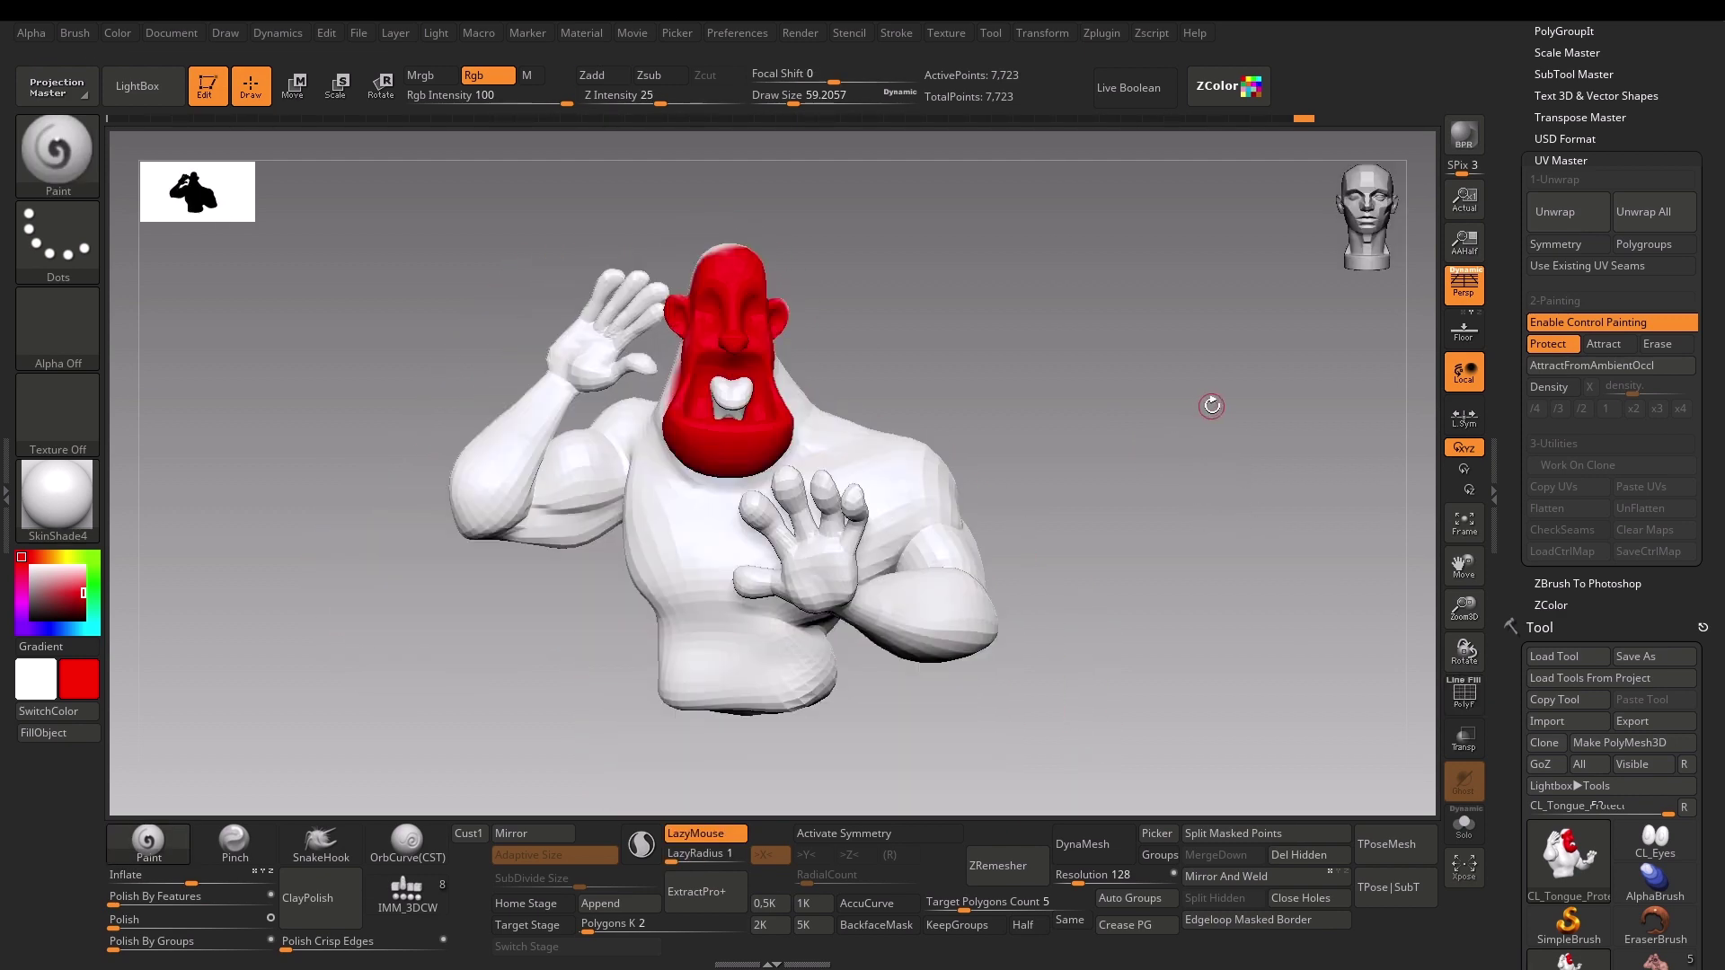
left_click_drag(1205, 425, 1263, 447)
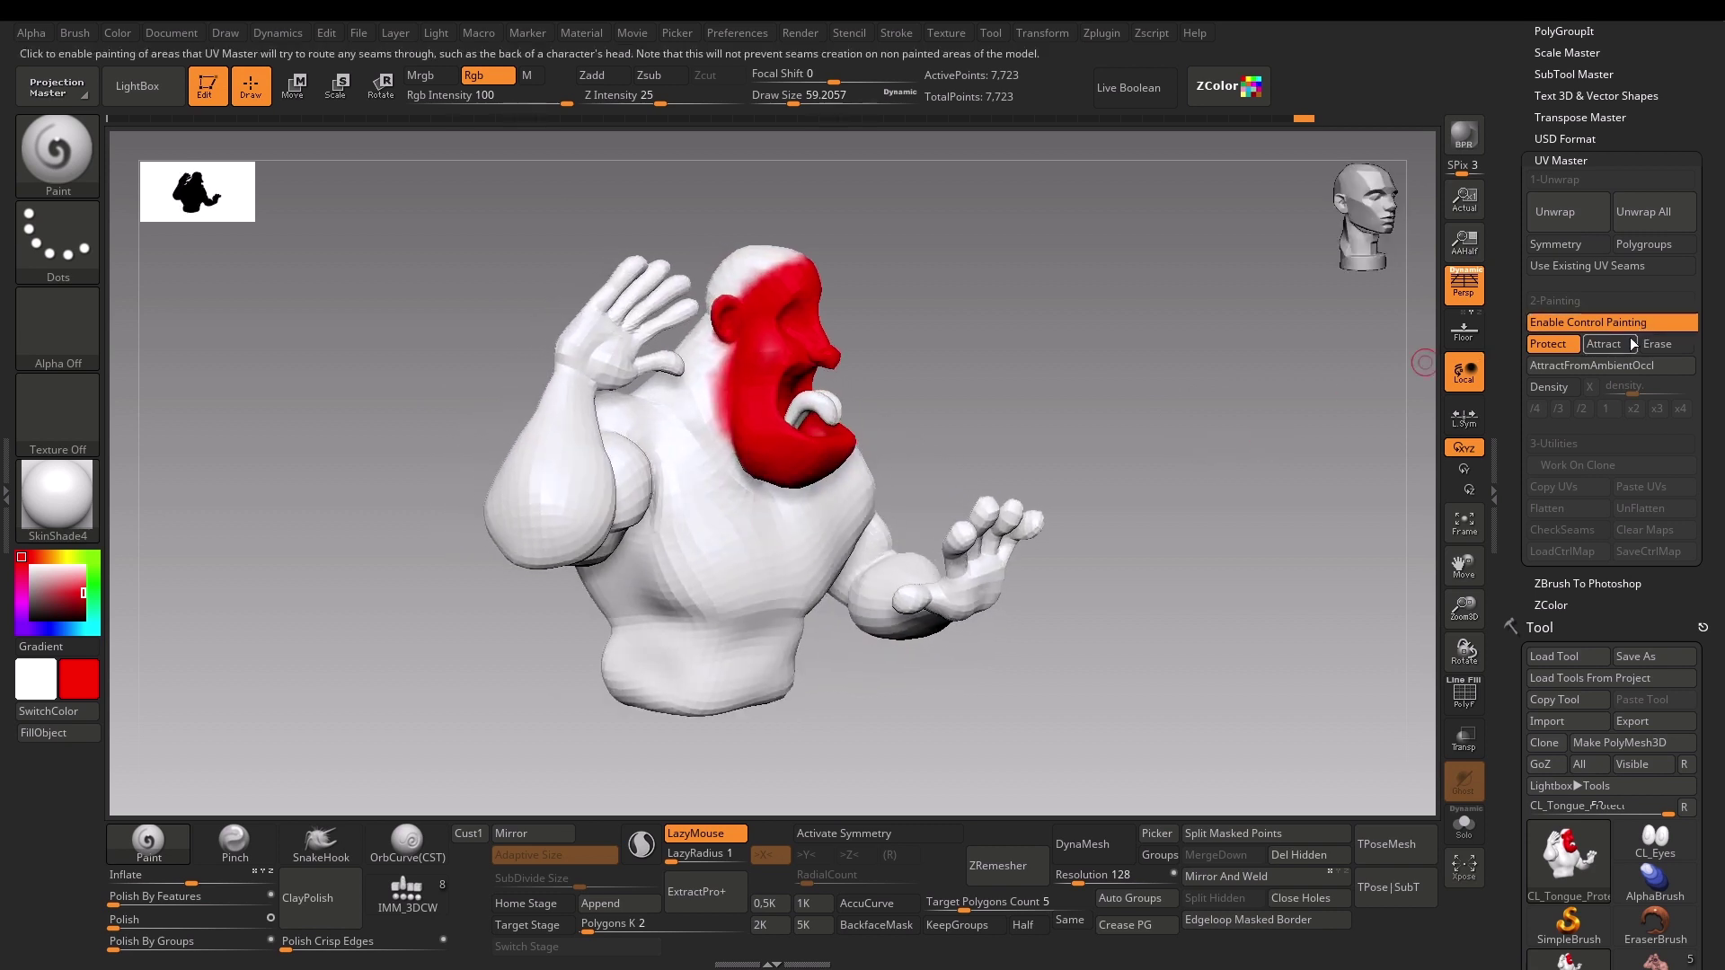
left_click(1563, 212)
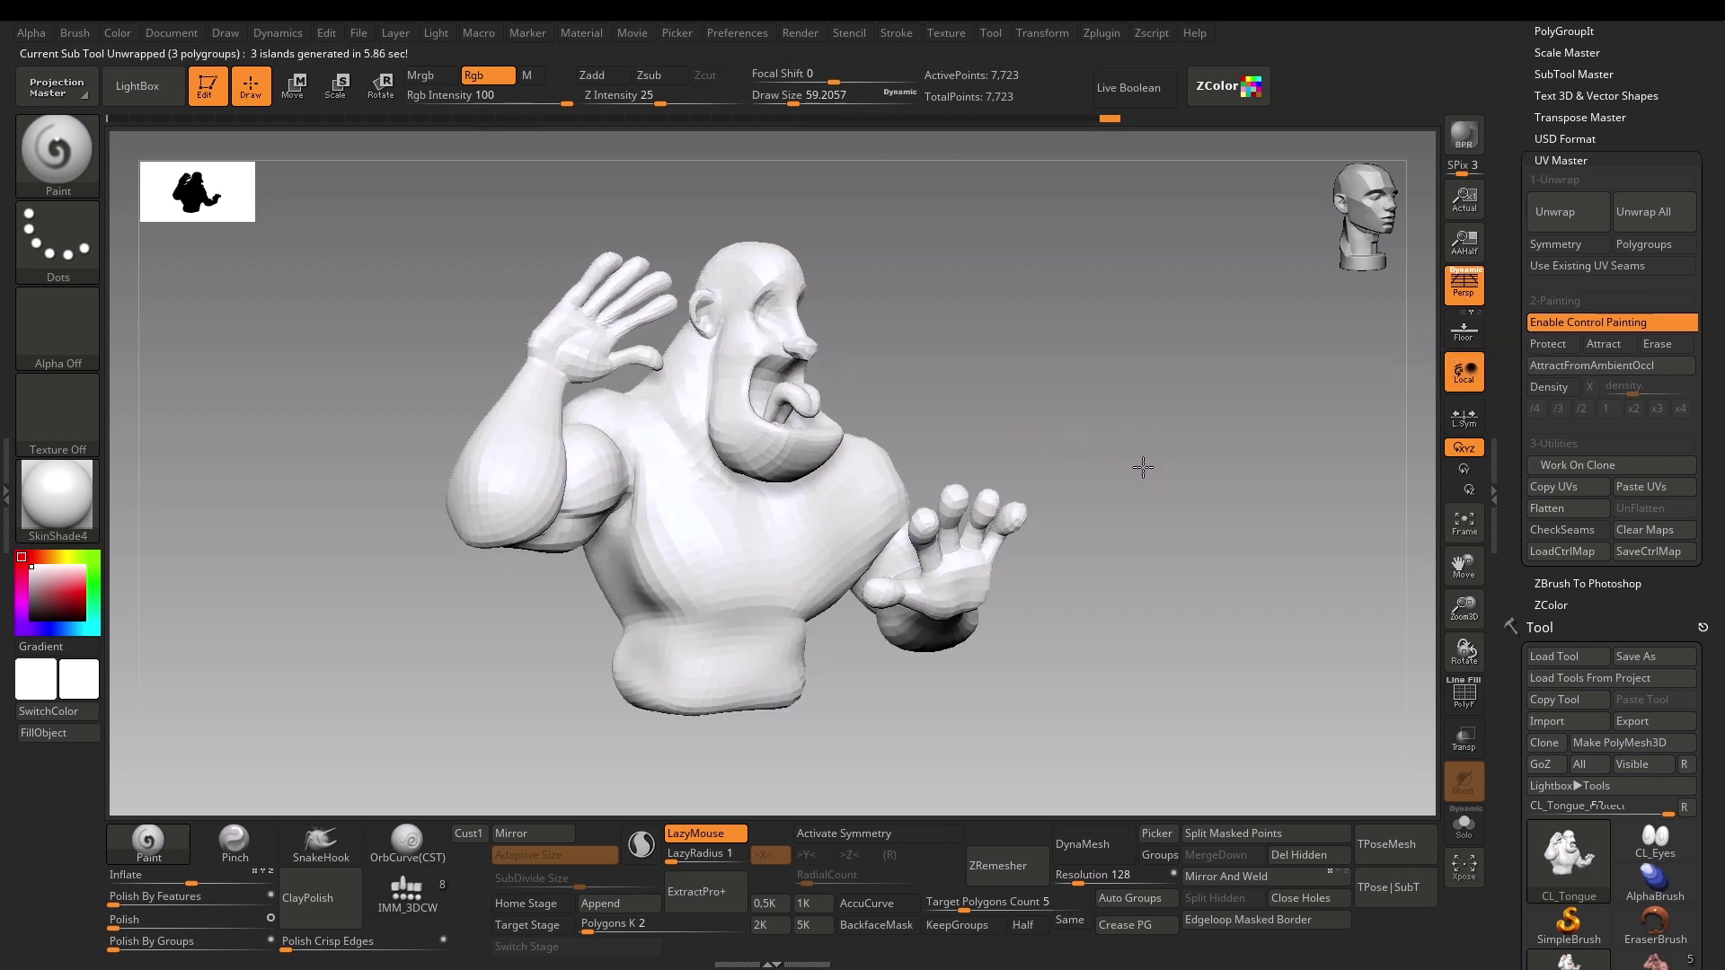
Step: Flatten the body clone to inspect its UV islands, and unflatten it
left_click(1532, 505)
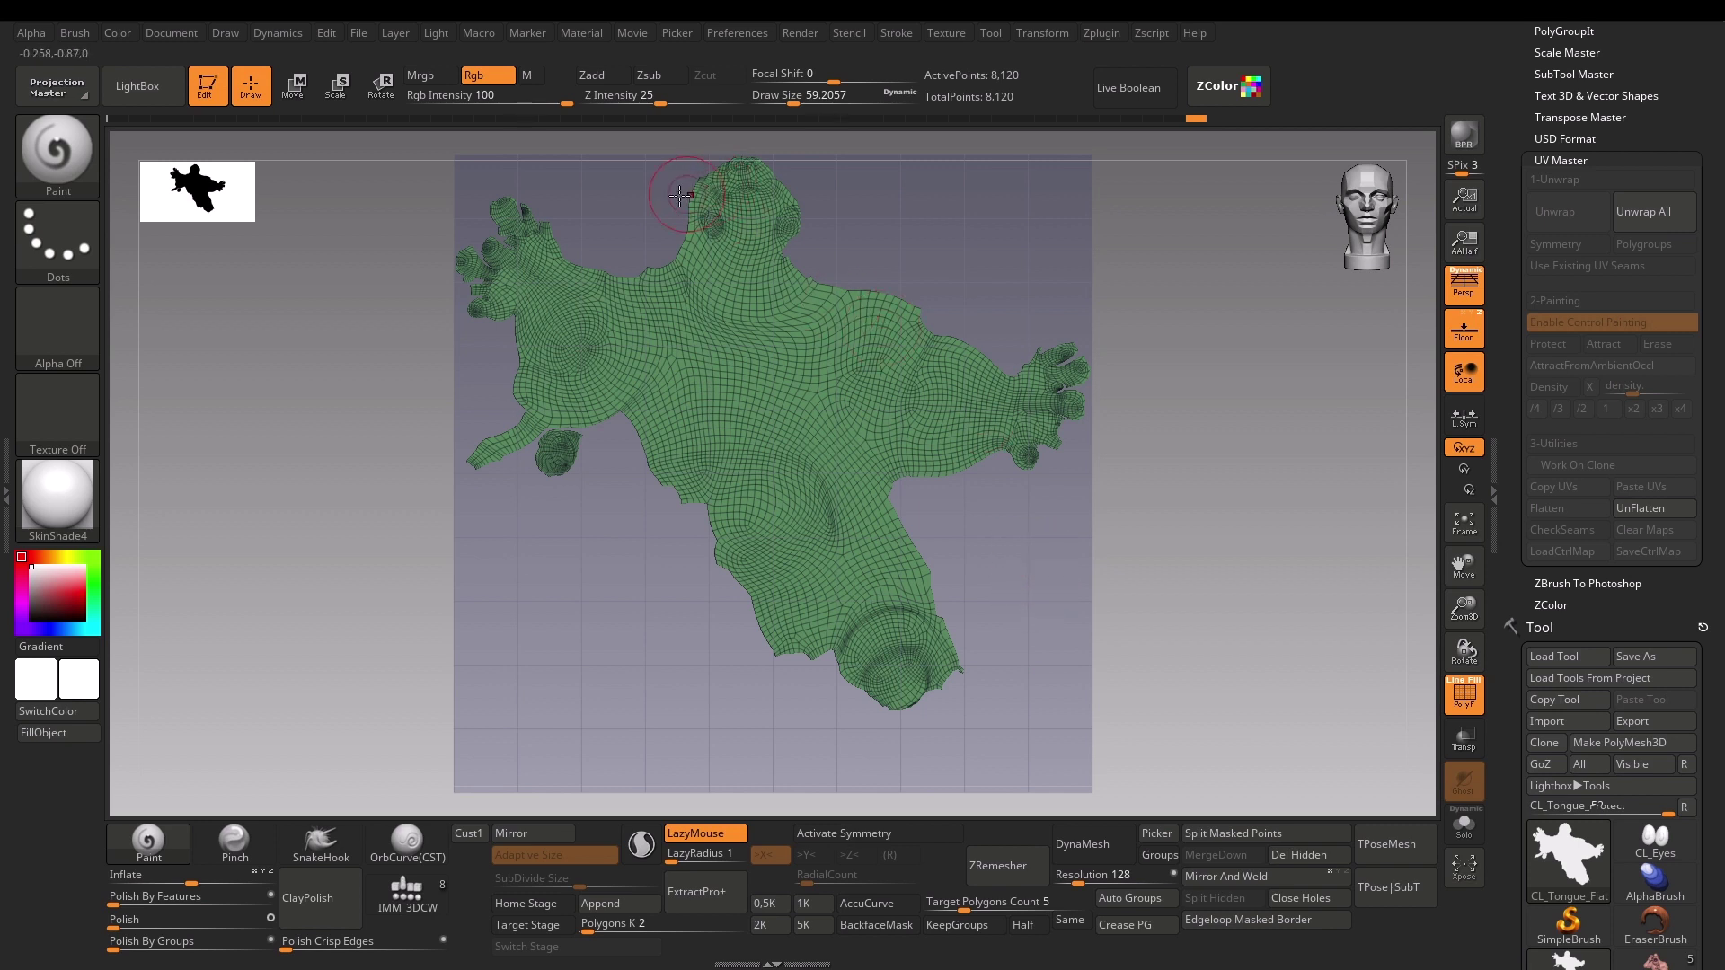
left_click(1629, 507)
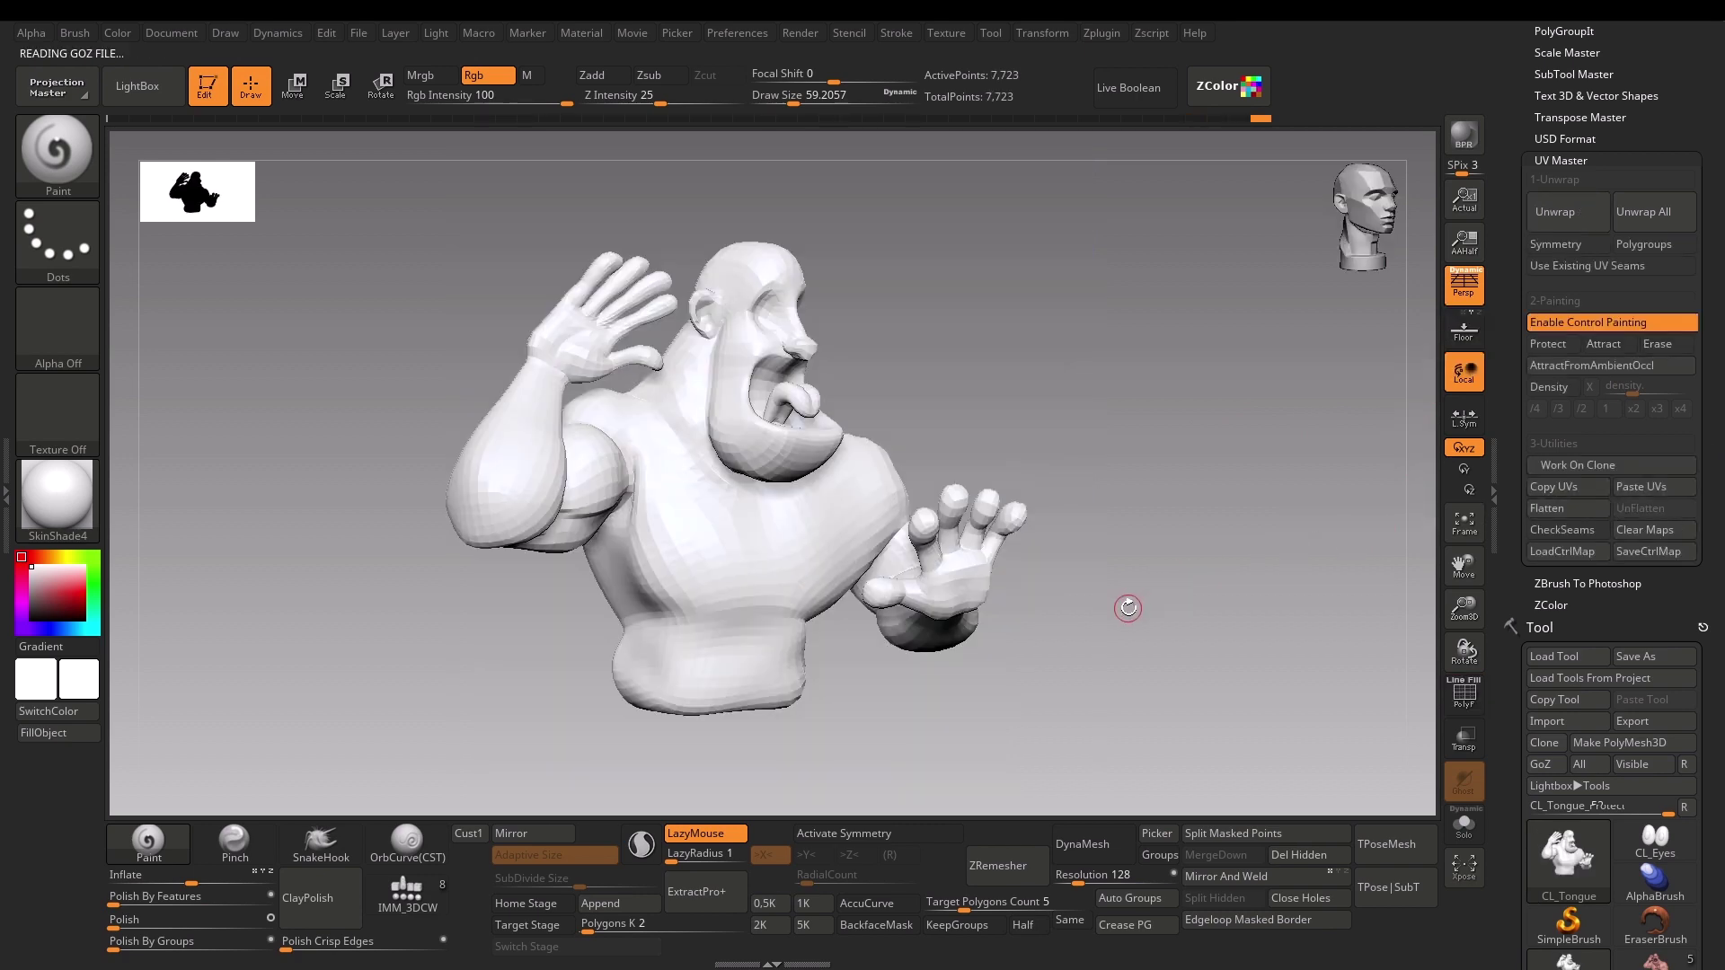
left_click_drag(1131, 619, 1137, 618)
Step: Preview the body clone's UV layout with Morph UV and morph it back to the 3D shape
left_click_drag(1696, 963, 1695, 417)
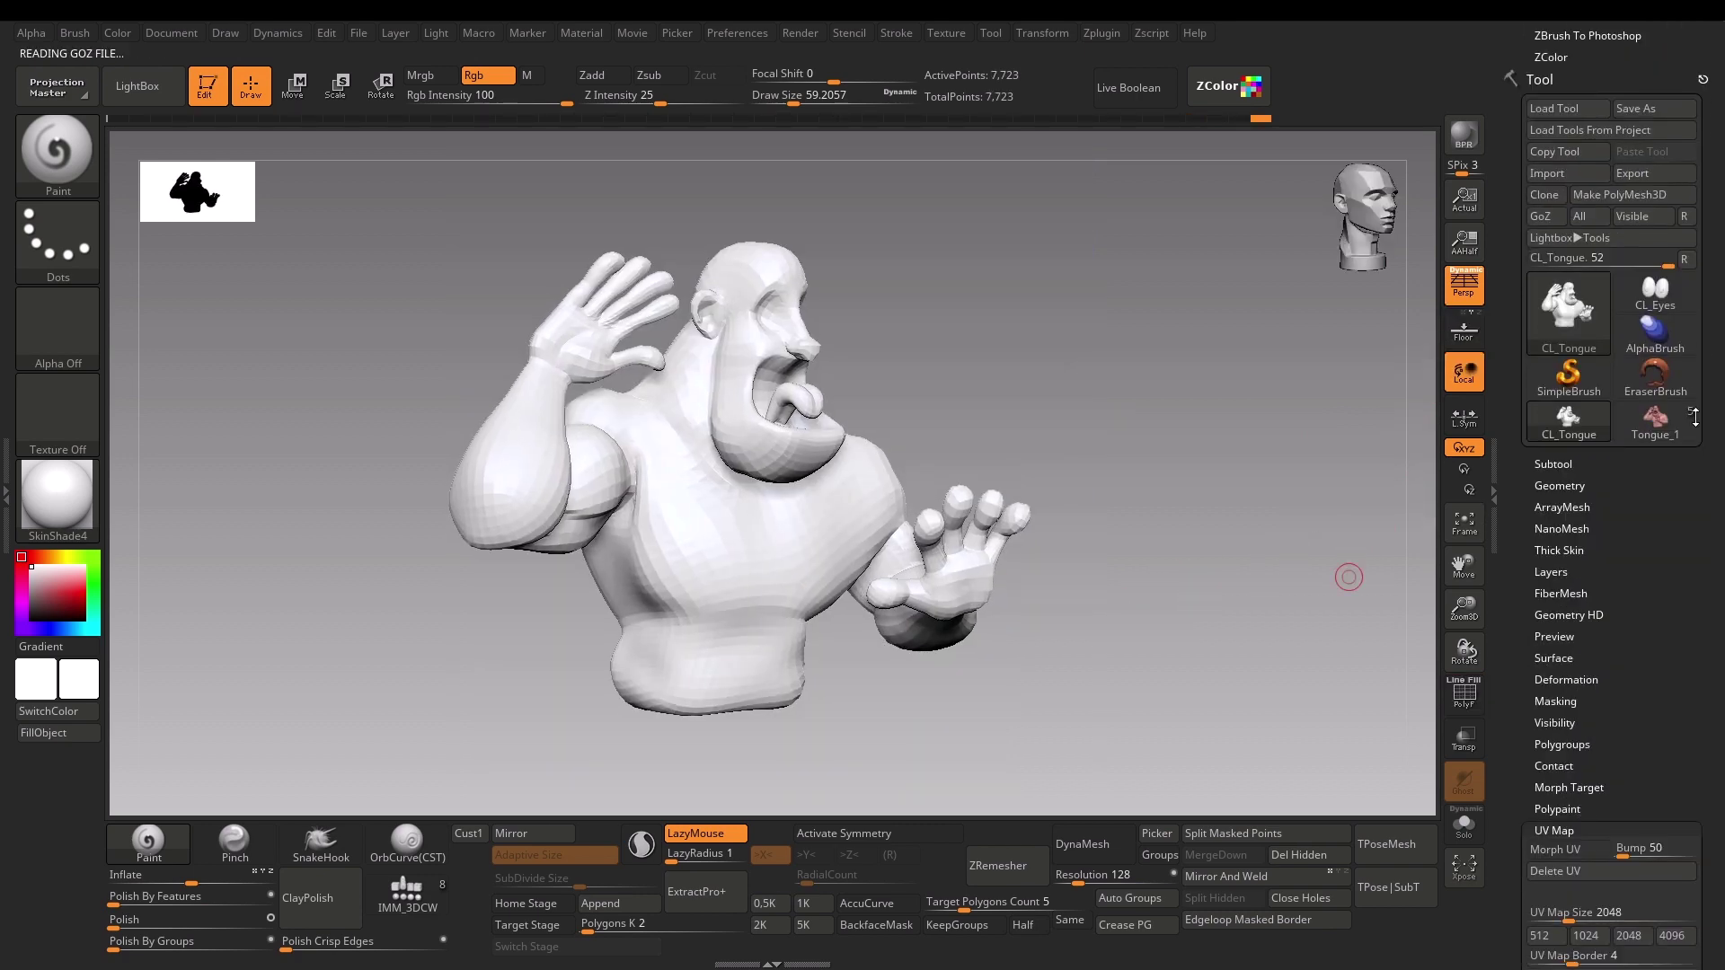
scroll(1669, 458, "down", 2)
left_click(1557, 780)
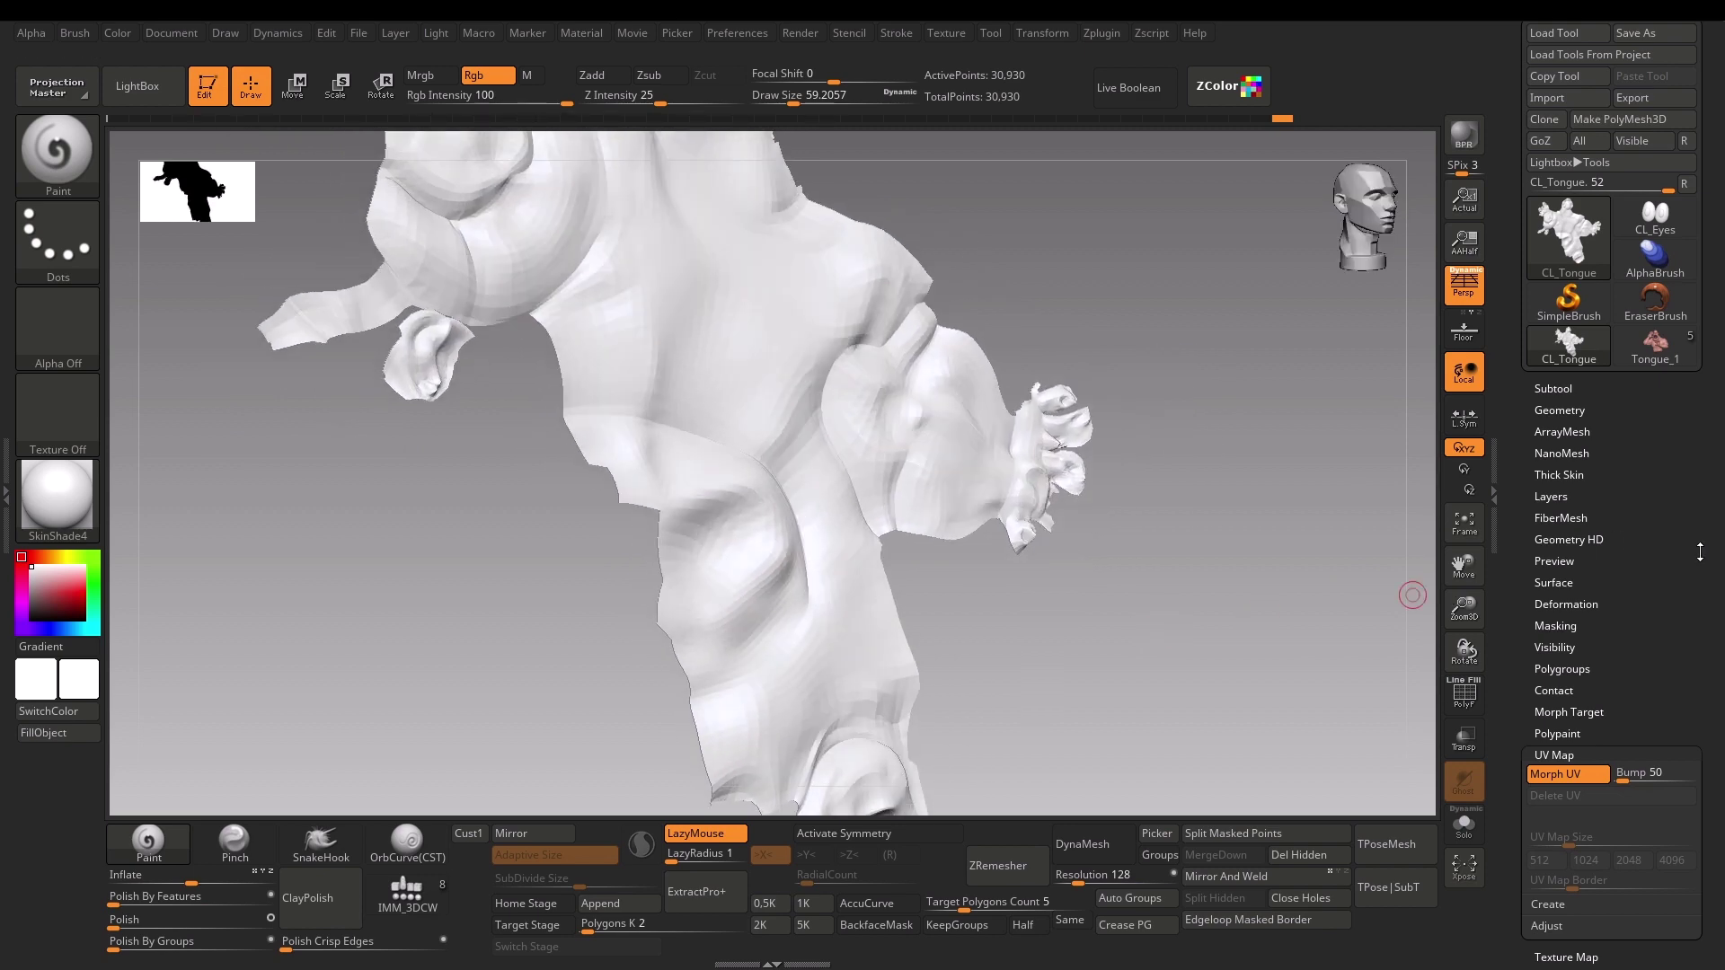
left_click(1569, 771)
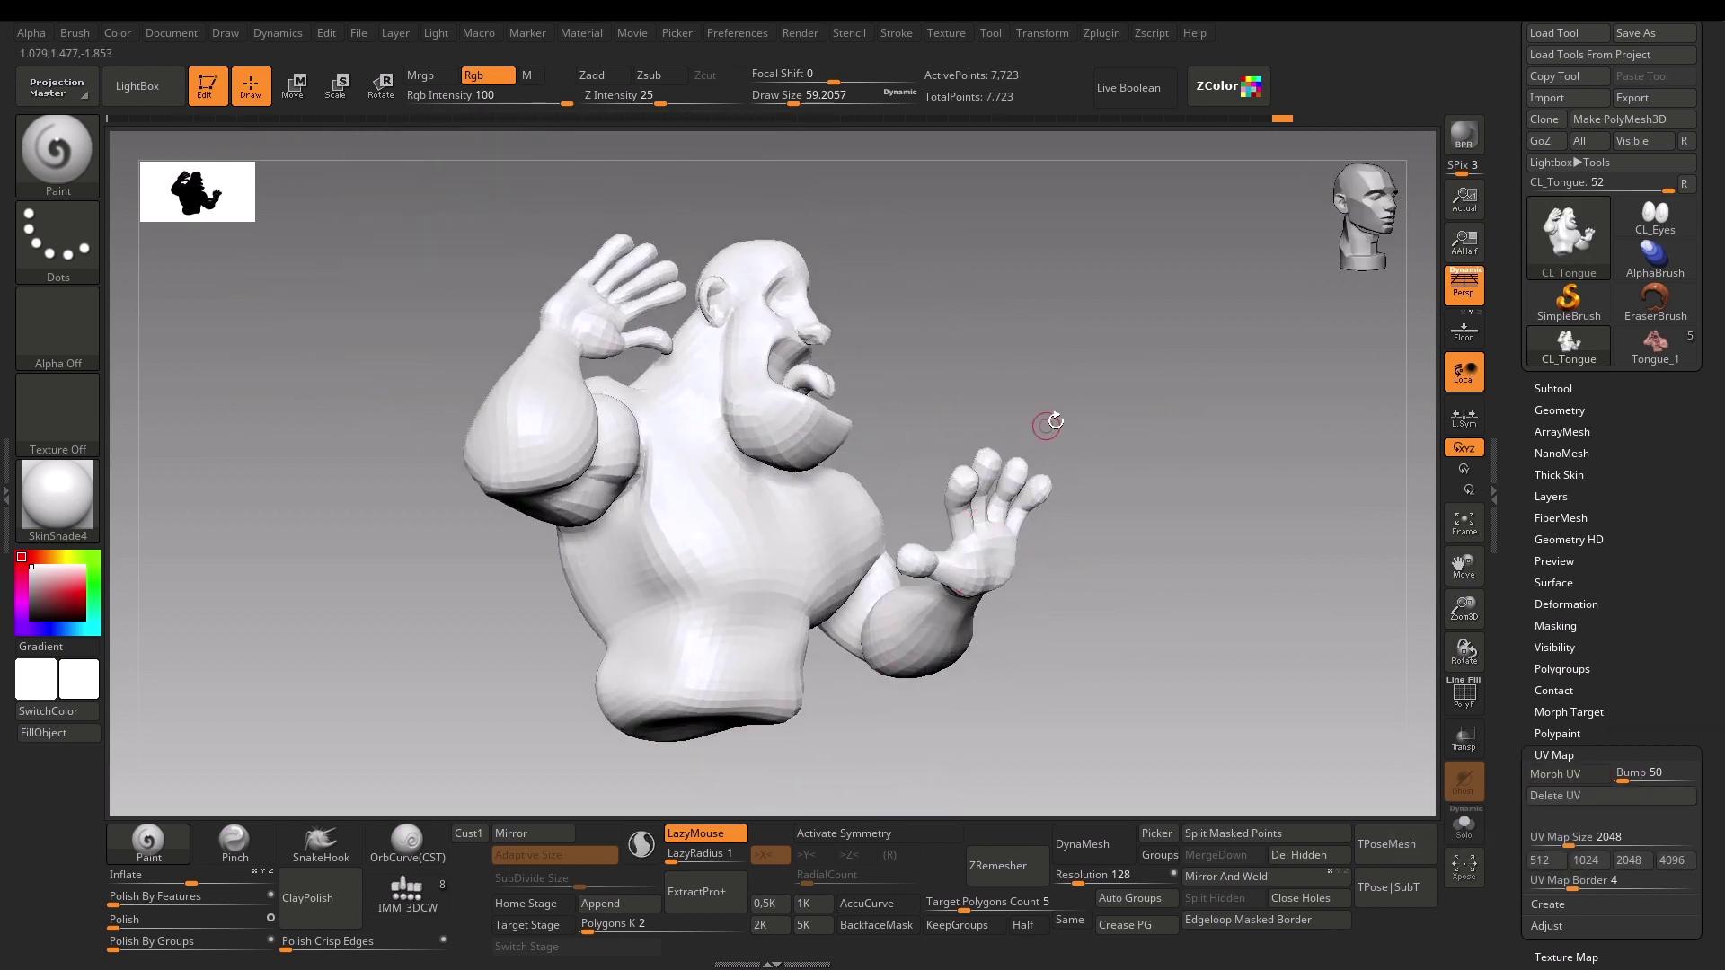
left_click_drag(1048, 424, 1134, 510)
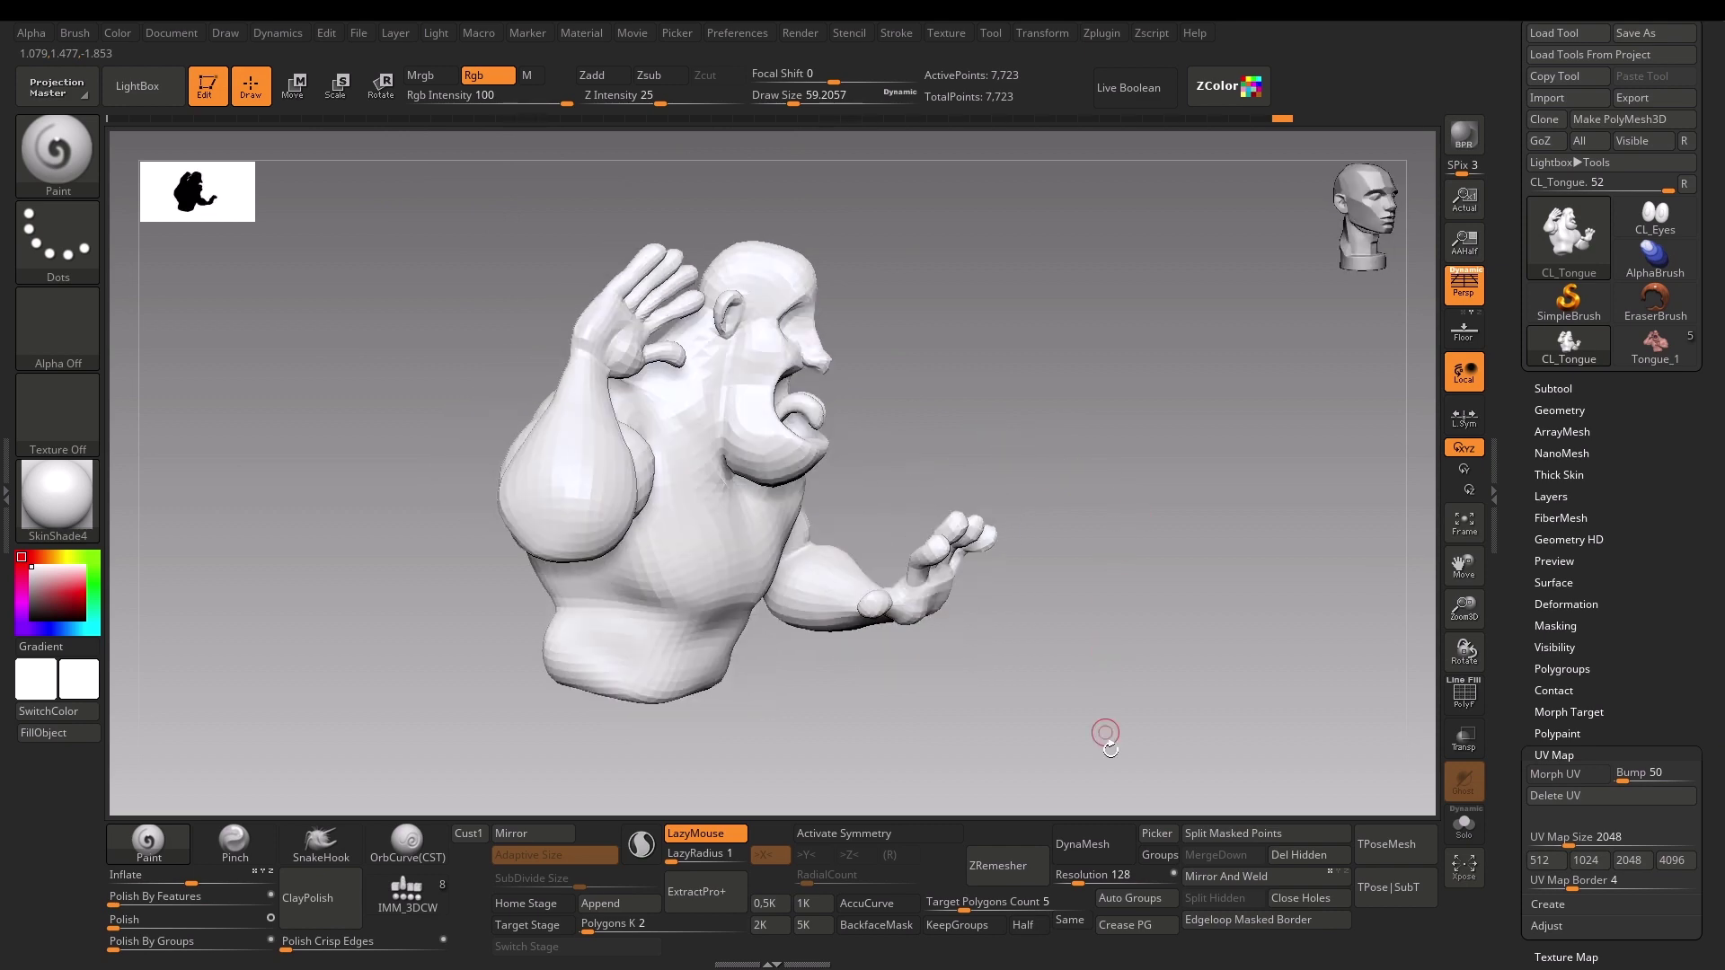
Step: Display the polyframe and split the disconnected body and tongue into separate polygroups with Auto Groups
key("shift+f")
left_click_drag(1124, 812, 1105, 770)
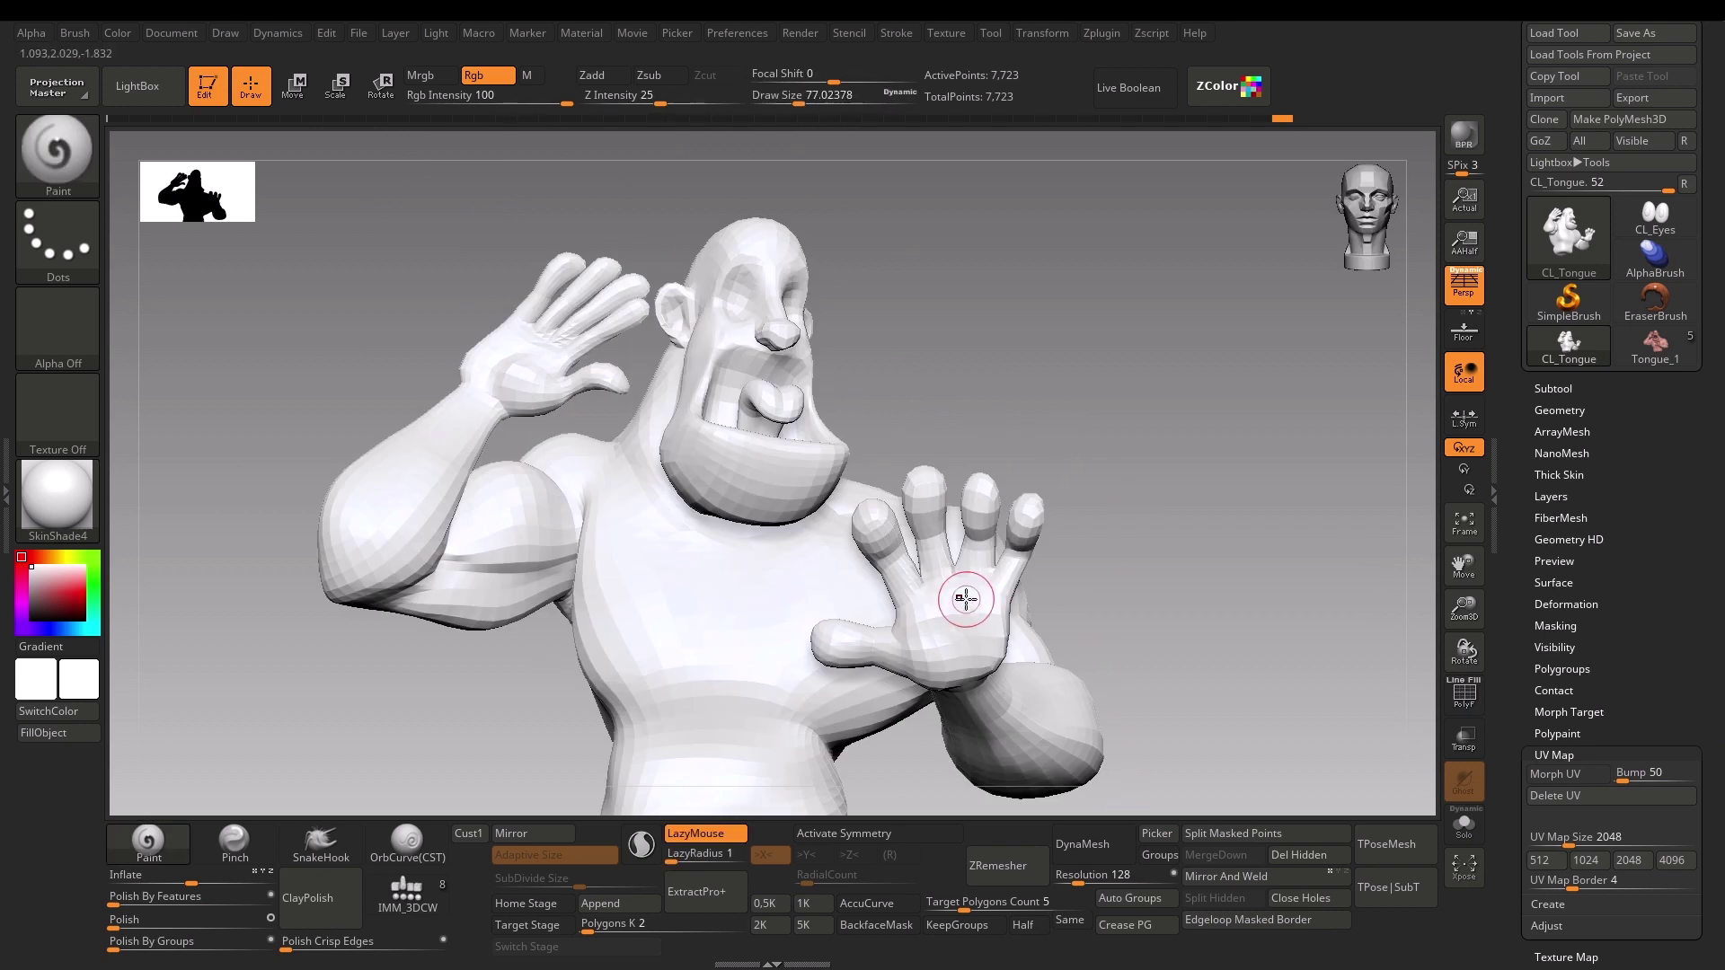
key("shift+f")
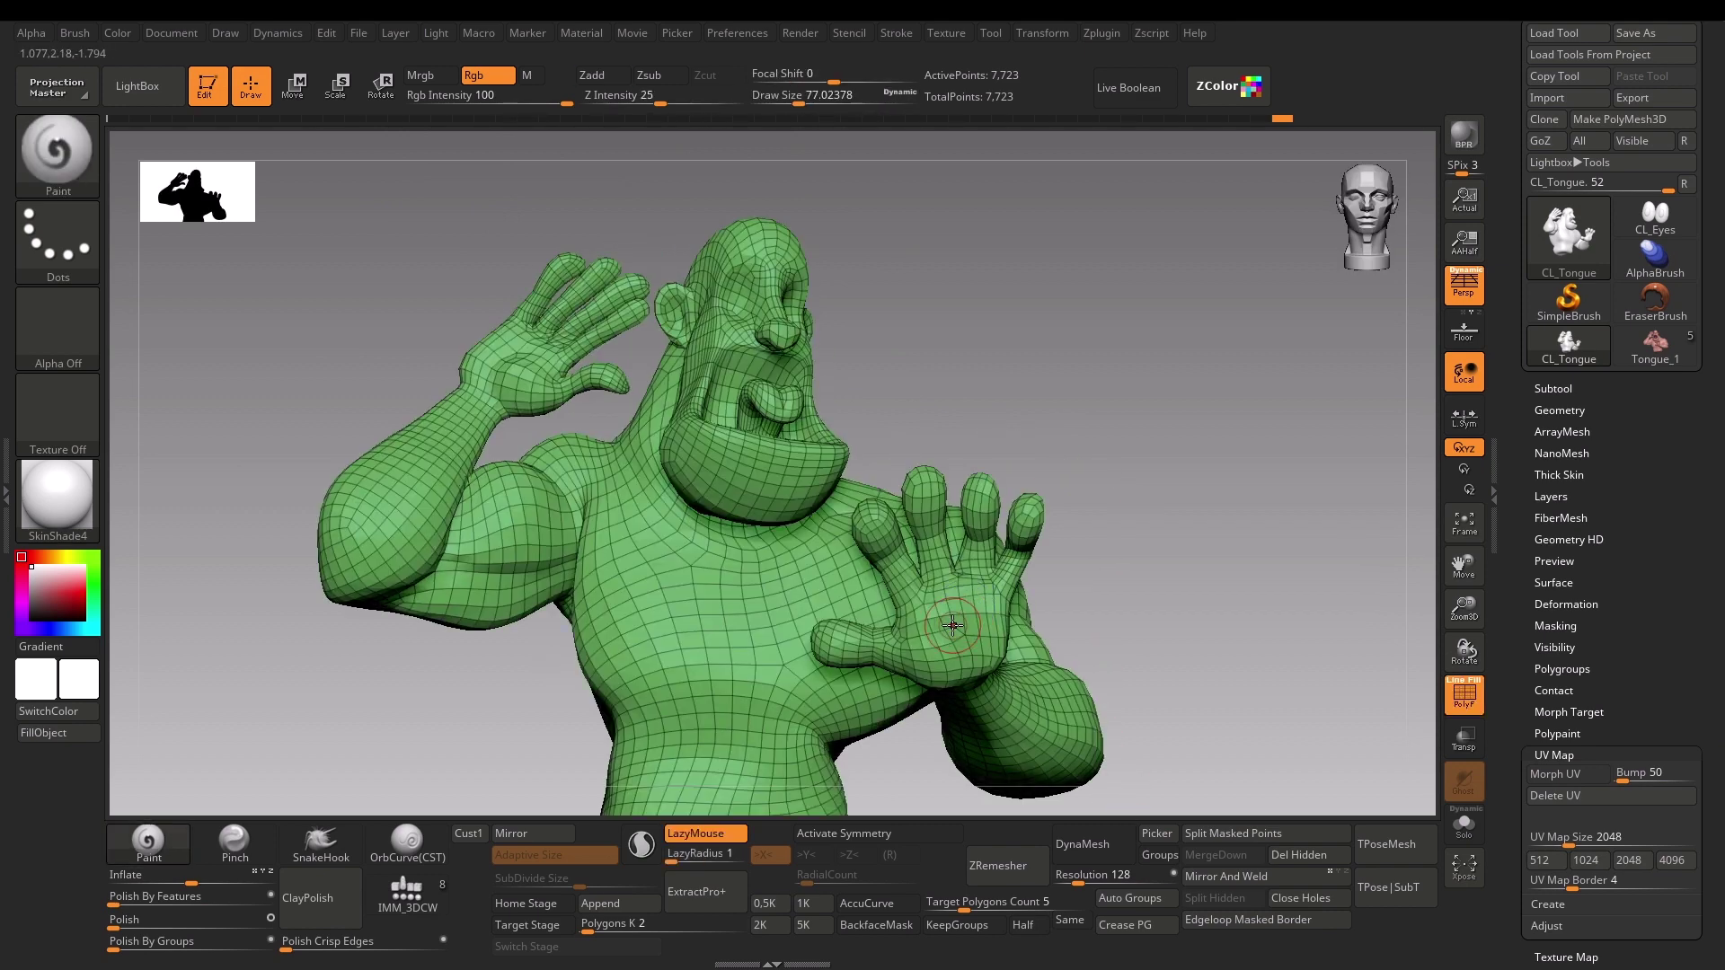
mouse_move(952, 625)
left_mouse_down("ctrl")
mouse_move(966, 620)
mouse_move(921, 664)
mouse_move(847, 664)
left_mouse_up("ctrl")
left_click_drag(1132, 422, 805, 370)
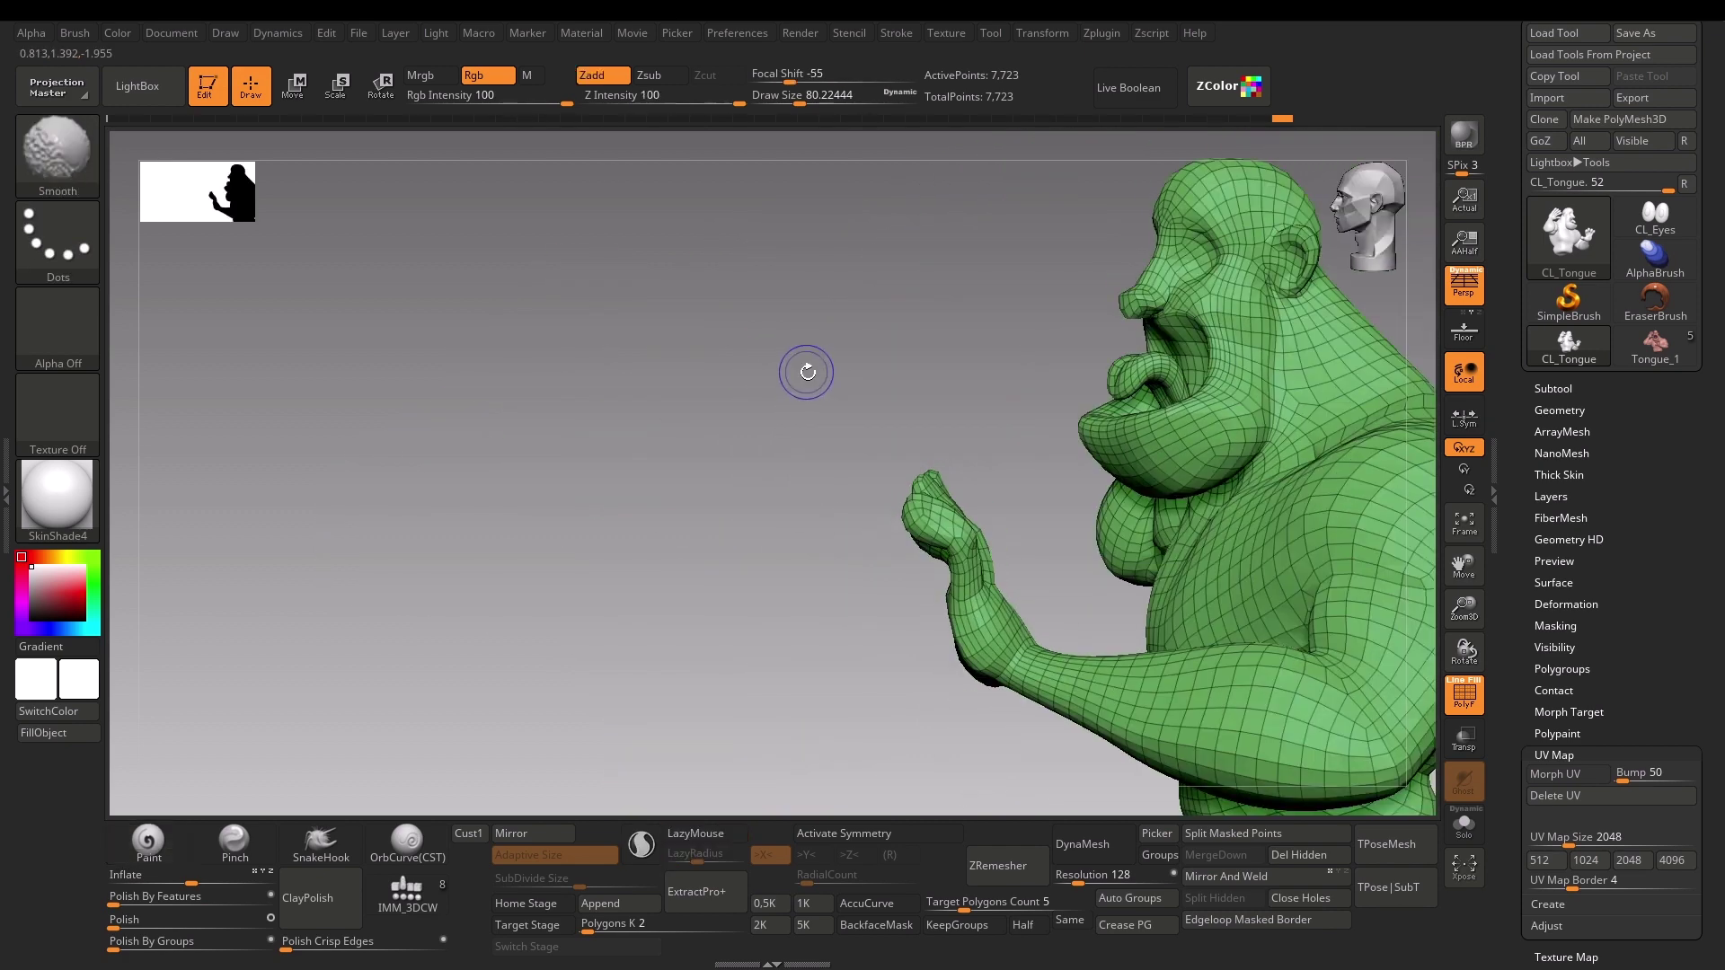
key("shift+f")
key("shift+f")
left_click_drag(1006, 369, 849, 388, "alt")
key("shift+f")
key("shift+f")
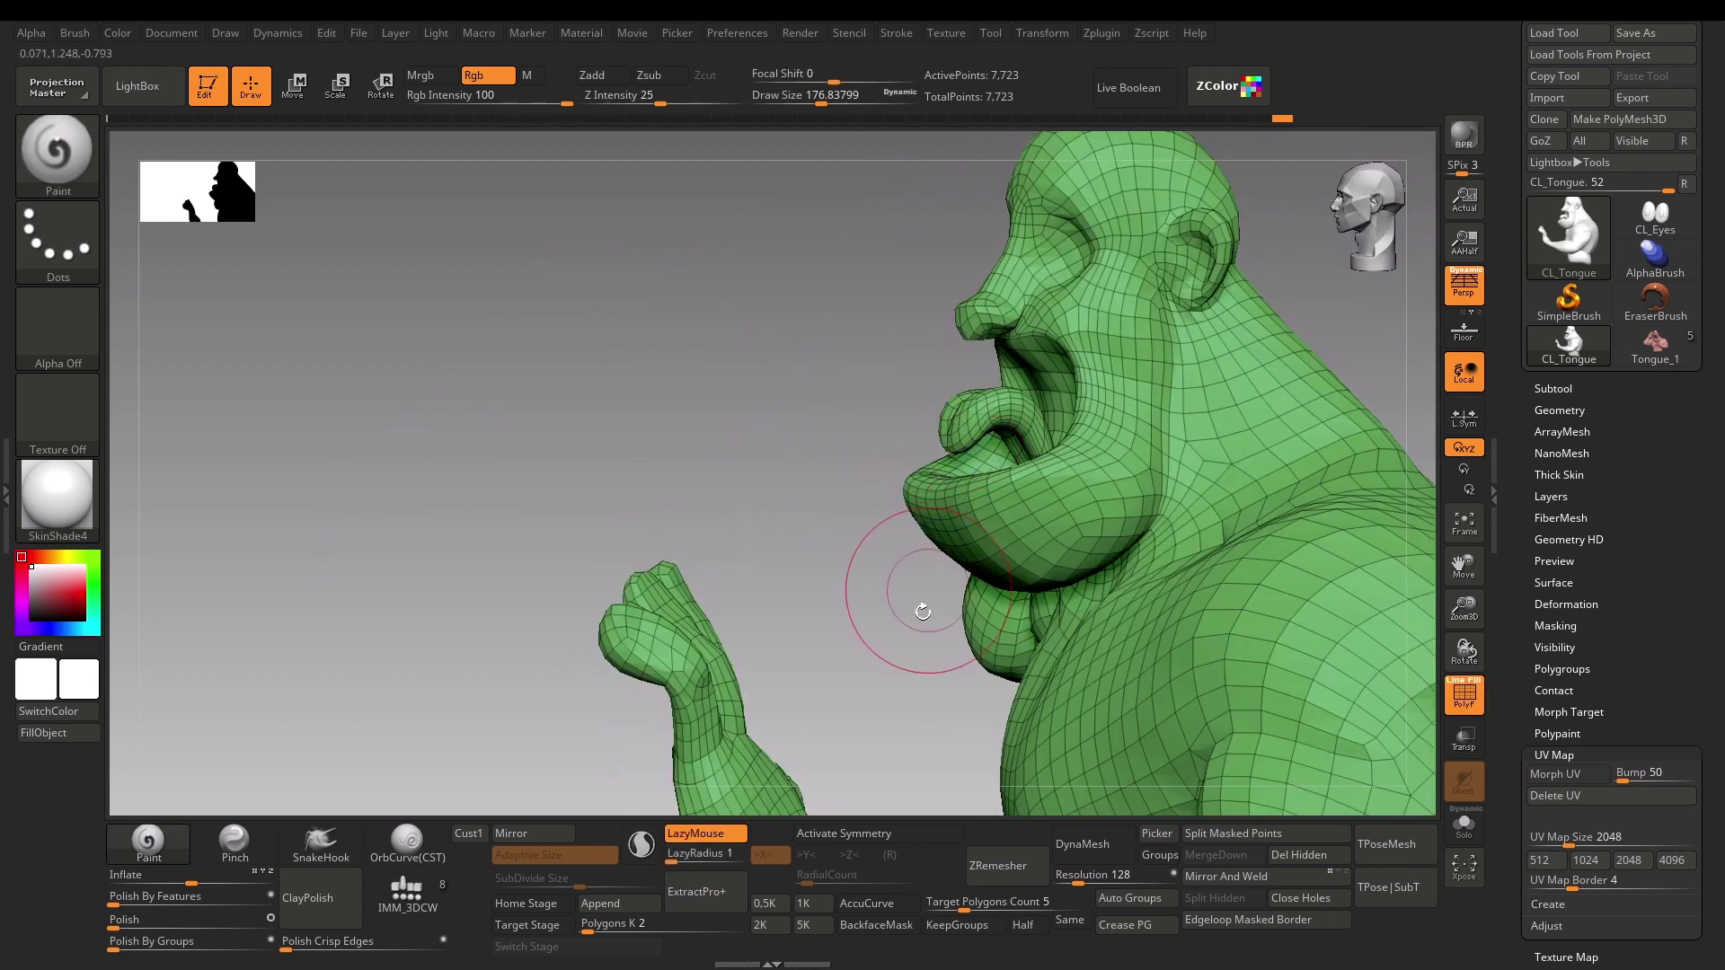
left_click(1130, 899)
right_click_drag(828, 674, 731, 482)
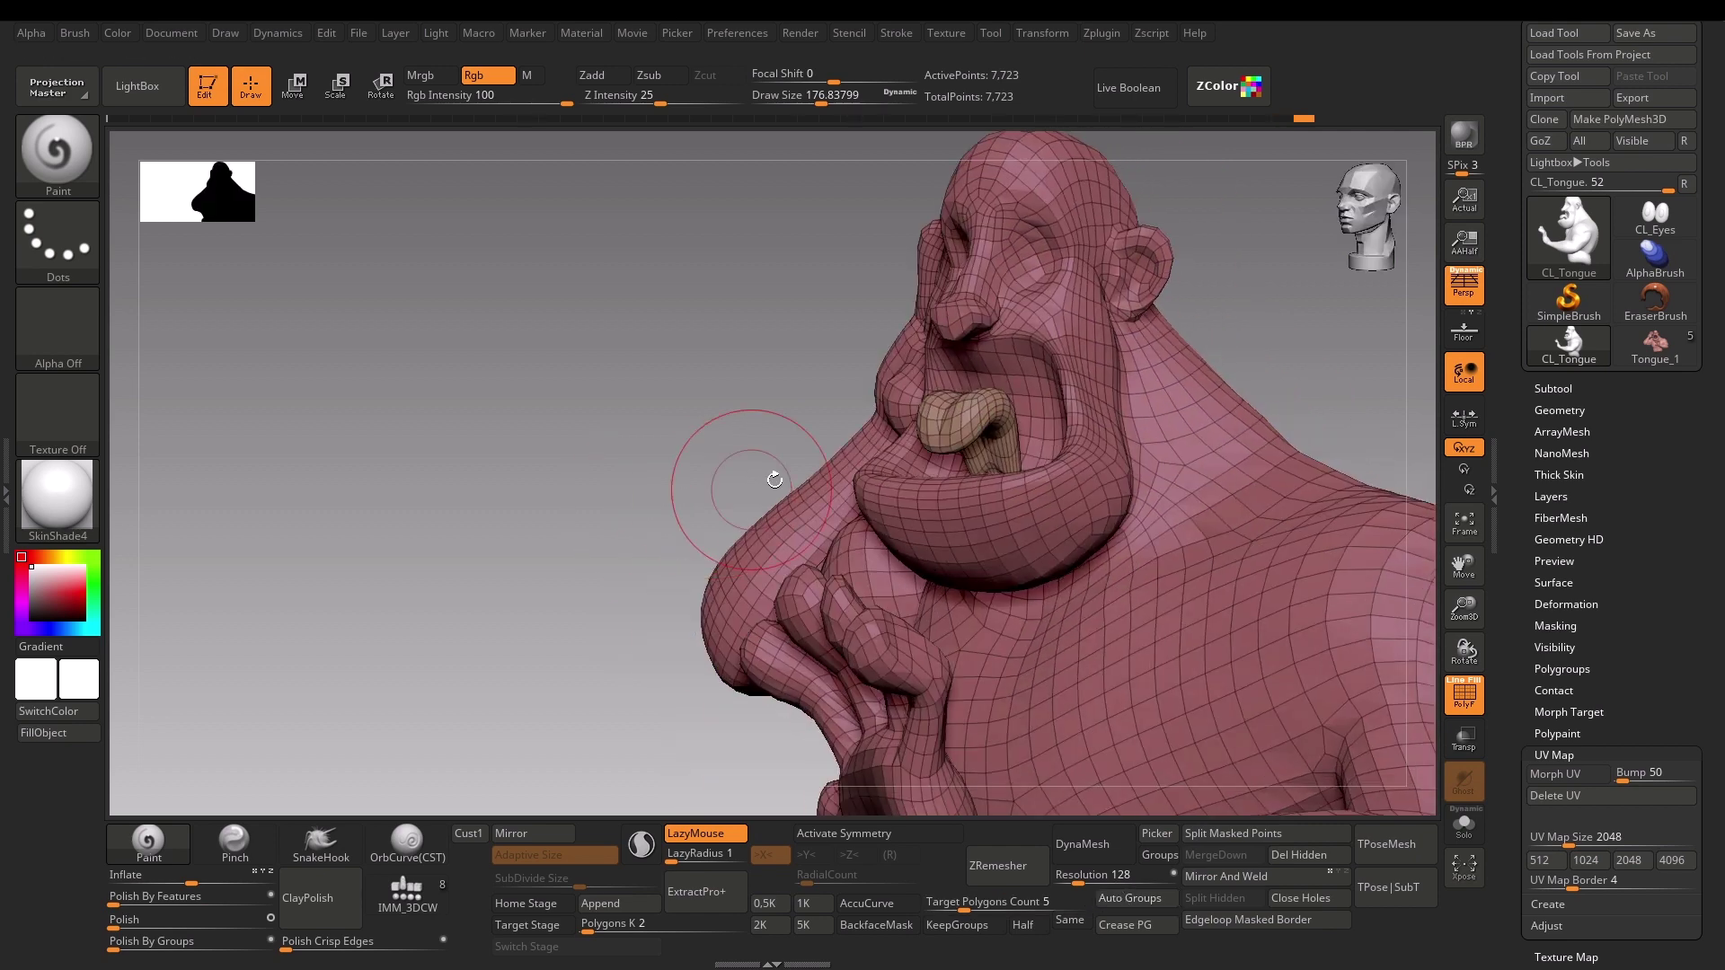
Step: Isolate the tongue polygroup and examine its shape from below
left_click(962, 566, "ctrl+shift")
right_click_drag(1181, 482, 1278, 536)
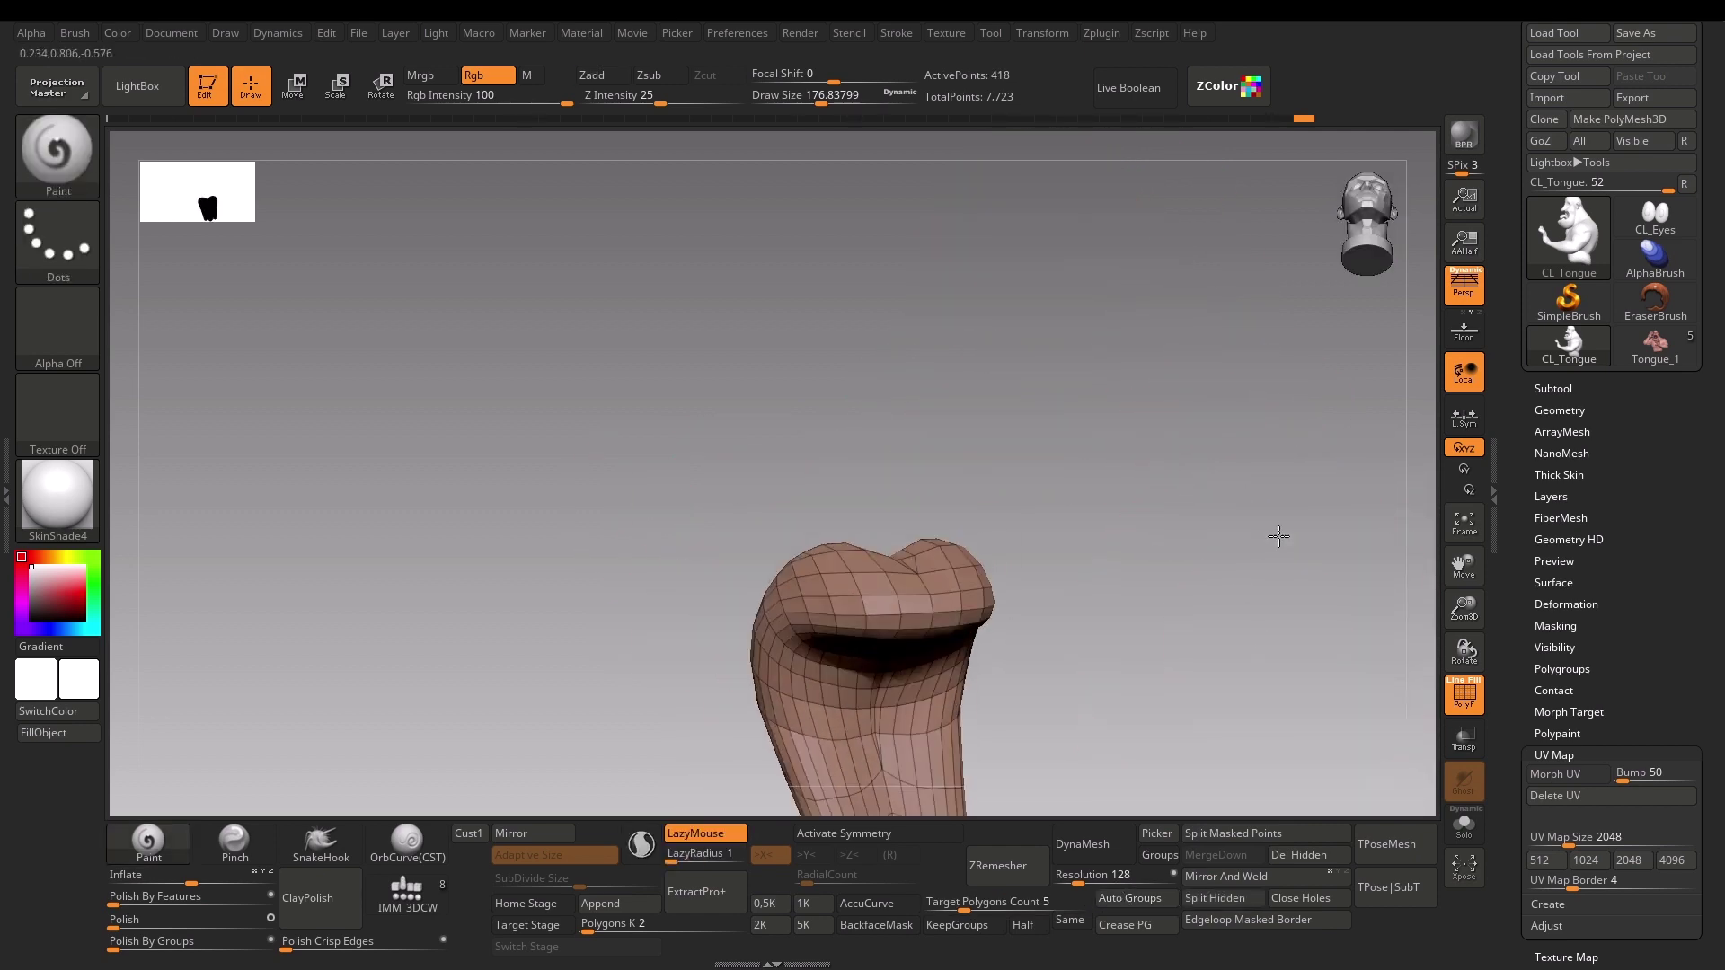
right_click_drag(1218, 617, 1078, 355, "alt")
Step: Mask the character's hands and turn the masked areas into their own polygroup
right_click_drag(891, 362, 926, 283)
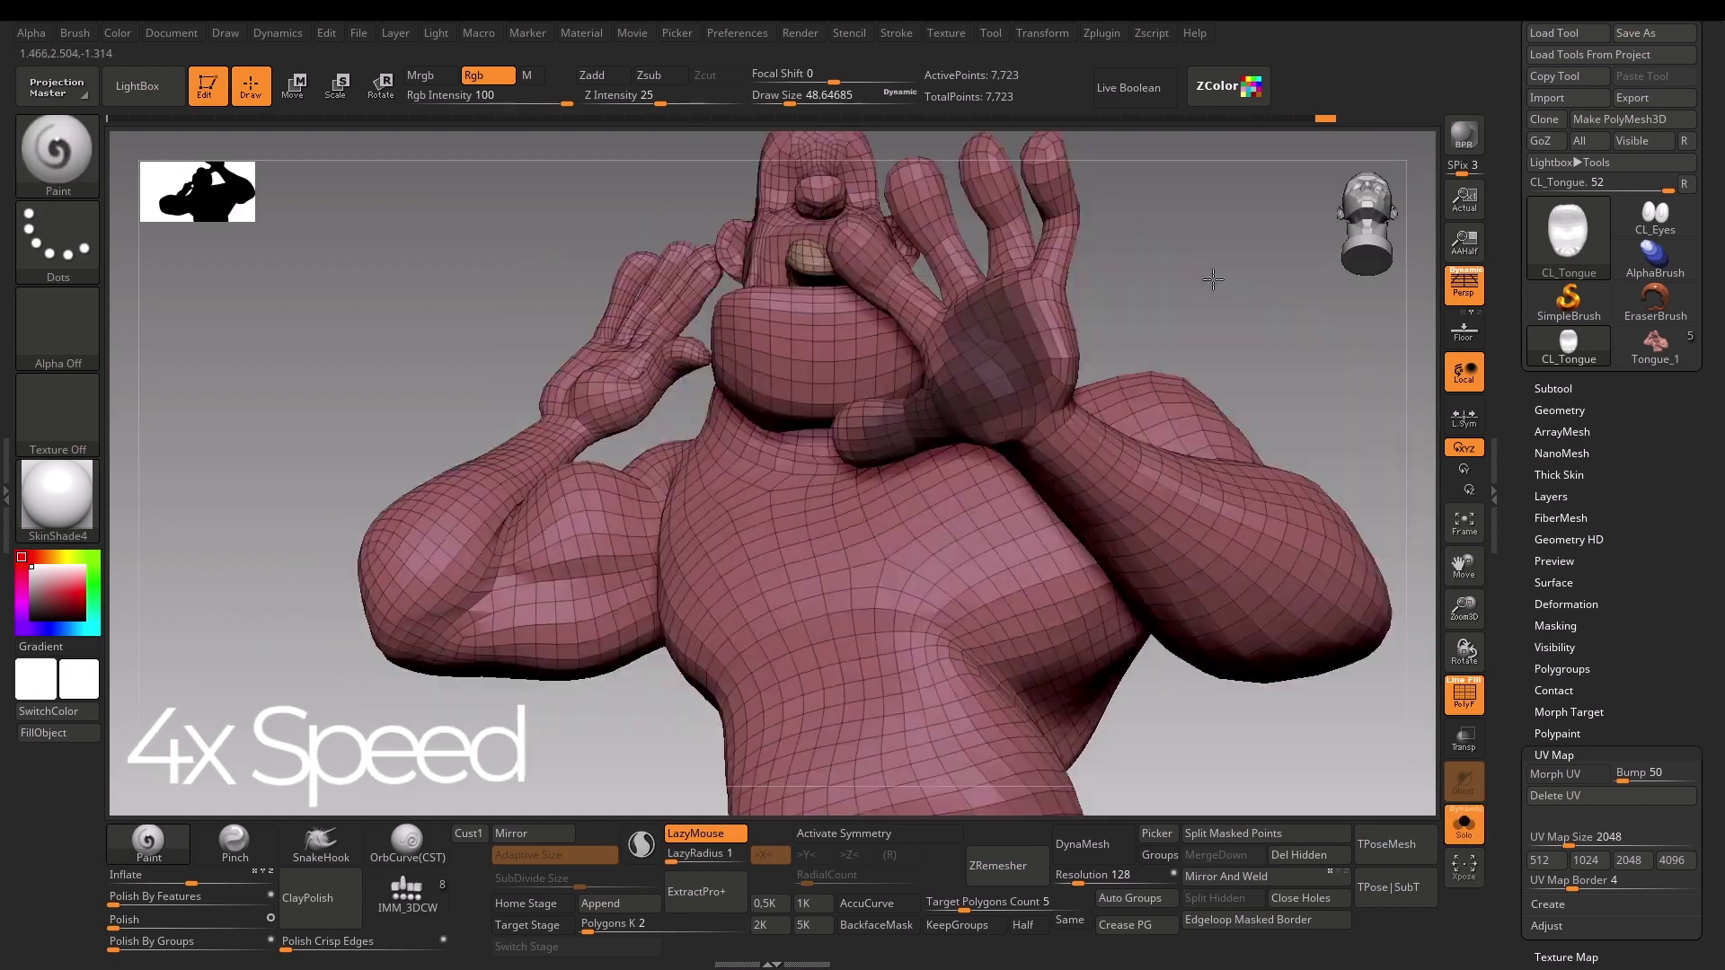
right_click_drag(1214, 280, 655, 585)
mouse_move(696, 571)
left_mouse_down("ctrl")
mouse_move(609, 719)
mouse_move(485, 503)
left_mouse_up("ctrl")
mouse_move(540, 404)
right_mouse_down()
mouse_move(1171, 369)
mouse_move(1240, 396)
right_mouse_up()
mouse_move(783, 275)
left_mouse_down("ctrl")
mouse_move(748, 485)
mouse_move(530, 404)
left_mouse_up("ctrl")
mouse_move(808, 473)
right_mouse_down()
mouse_move(670, 473)
mouse_move(791, 463)
right_mouse_up()
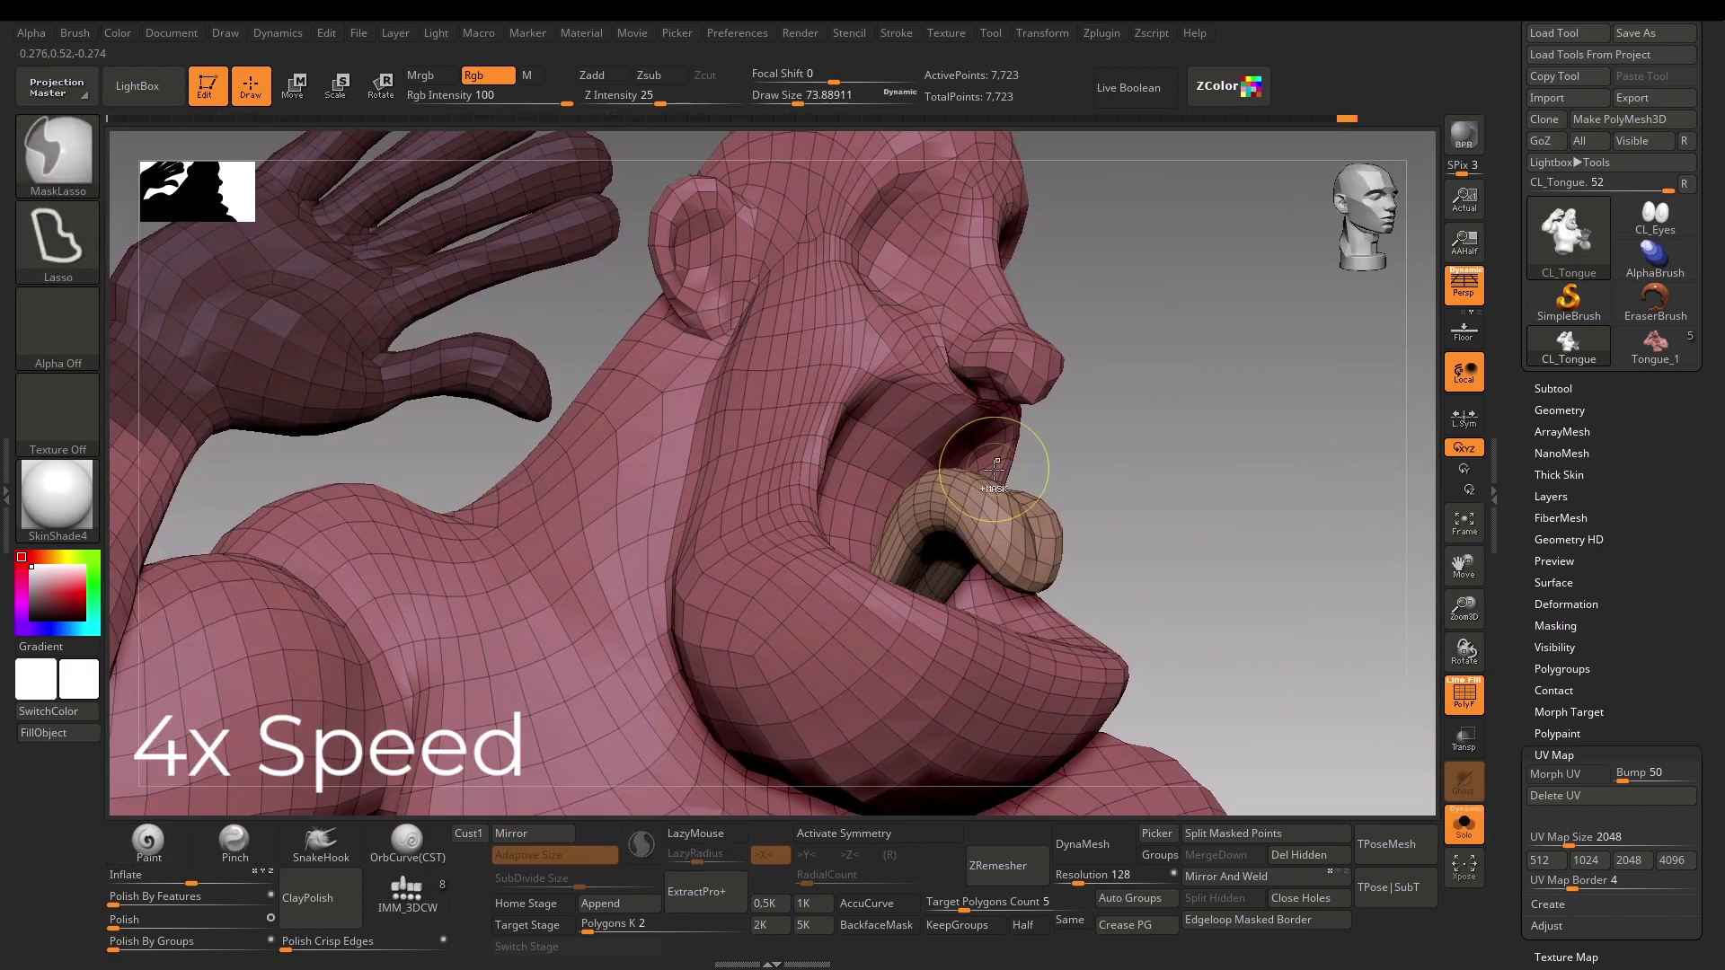
key("ctrl+w")
Step: Hide the tongue and both hands so only the head, torso and arms are displayed
left_click(1010, 454, "ctrl+shift")
mouse_move(1009, 455)
right_mouse_down("ctrl")
mouse_move(905, 390)
mouse_move(683, 387)
right_mouse_up("ctrl")
mouse_move(890, 208)
left_mouse_down("ctrl")
mouse_move(638, 523)
mouse_move(683, 233)
left_mouse_up("ctrl")
key("ctrl+w")
mouse_move(701, 378)
right_mouse_down()
mouse_move(994, 384)
mouse_move(980, 422)
right_mouse_up()
key("ctrl+z")
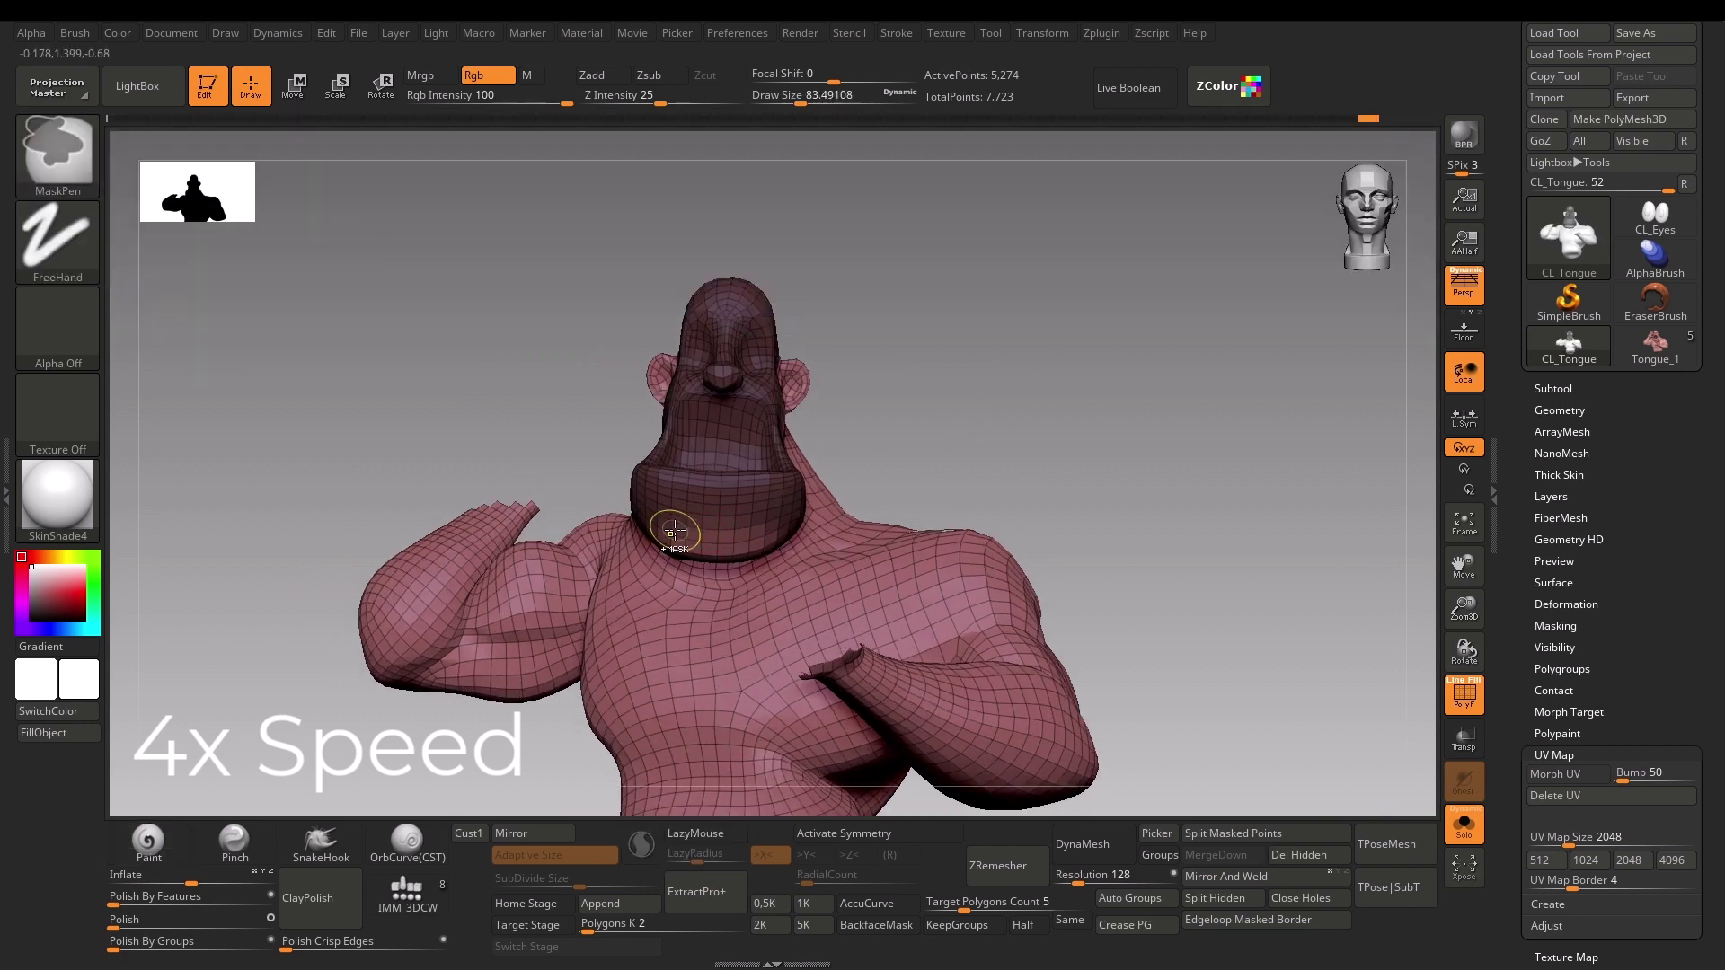
Step: Paint a mask over the face, scalp and both ears, and make the masked head its own polygroup
left_click_drag(674, 536, 715, 540, "ctrl")
right_click_drag(1033, 378, 854, 296)
right_click_drag(1078, 323, 868, 342)
left_click(923, 284, "ctrl")
right_click_drag(922, 284, 970, 341, "ctrl")
right_click_drag(629, 378, 1150, 404)
left_click(886, 422, "ctrl")
left_click(782, 471, "ctrl")
mouse_move(957, 407)
right_mouse_down()
mouse_move(827, 438)
mouse_move(1017, 401)
mouse_move(720, 374)
mouse_move(848, 277)
right_mouse_up()
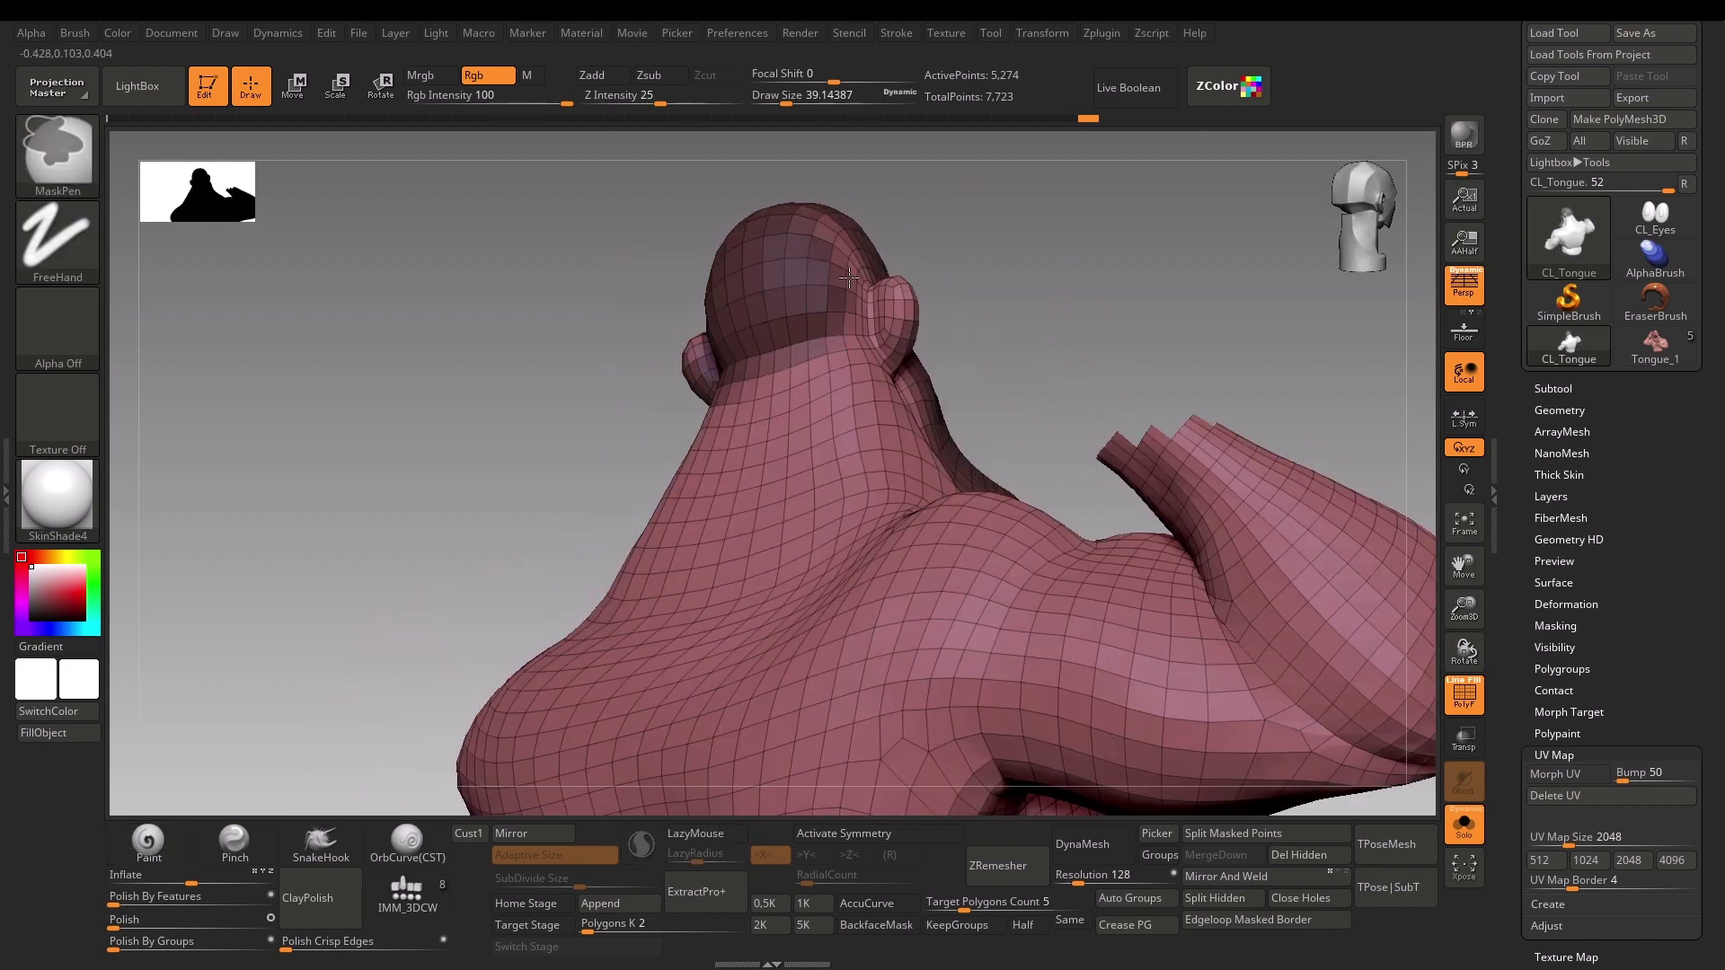
left_click_drag(849, 278, 813, 229, "ctrl")
key("ctrl+w")
Step: Mask out the character's back using a draw size of about 124, make it a separate polygroup, and unhide all parts
right_click_drag(539, 422, 800, 530, "ctrl")
mouse_move(898, 557)
left_mouse_down("ctrl")
mouse_move(720, 586)
mouse_move(670, 499)
mouse_move(750, 597)
mouse_move(943, 665)
left_mouse_up("ctrl")
right_click_drag(943, 665, 683, 629)
left_click_drag(960, 459, 960, 674, "ctrl")
right_click_drag(540, 539, 735, 522)
key("s")
left_click_drag(735, 522, 734, 522)
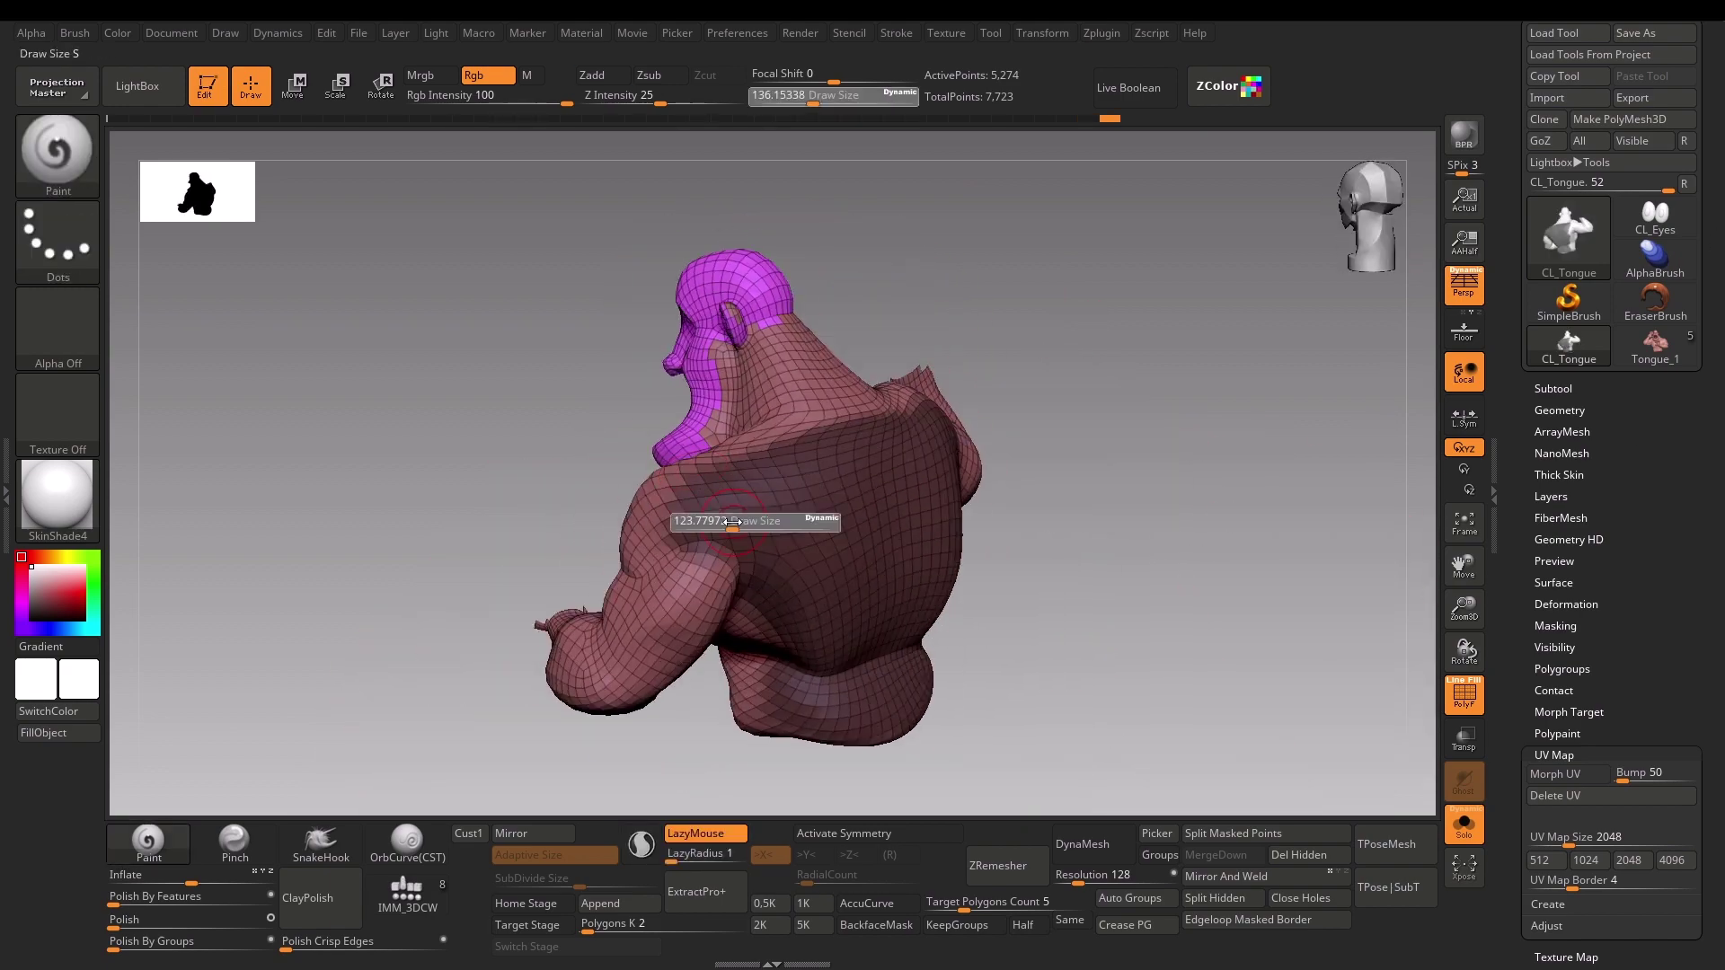
mouse_move(733, 522)
right_mouse_down()
mouse_move(790, 689)
mouse_move(1230, 615)
mouse_move(1140, 655)
mouse_move(1101, 632)
mouse_move(1131, 574)
right_mouse_up()
key("ctrl+w")
left_click(789, 689, "ctrl+shift")
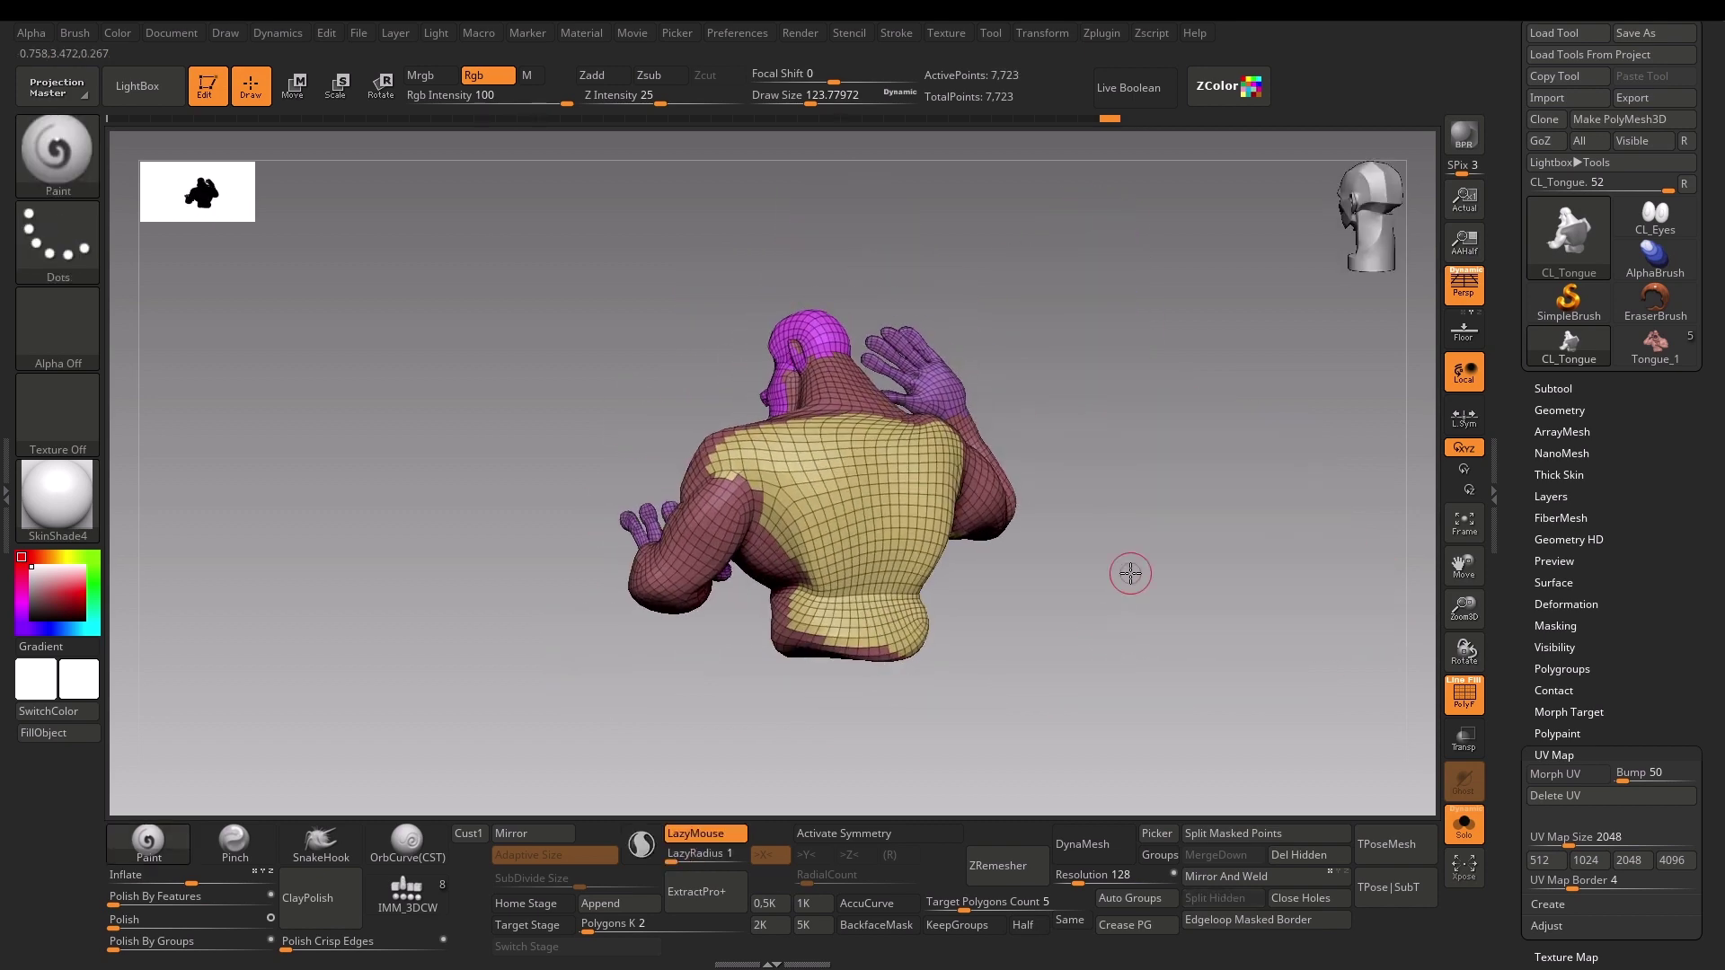
right_click_drag(1128, 700, 1116, 553)
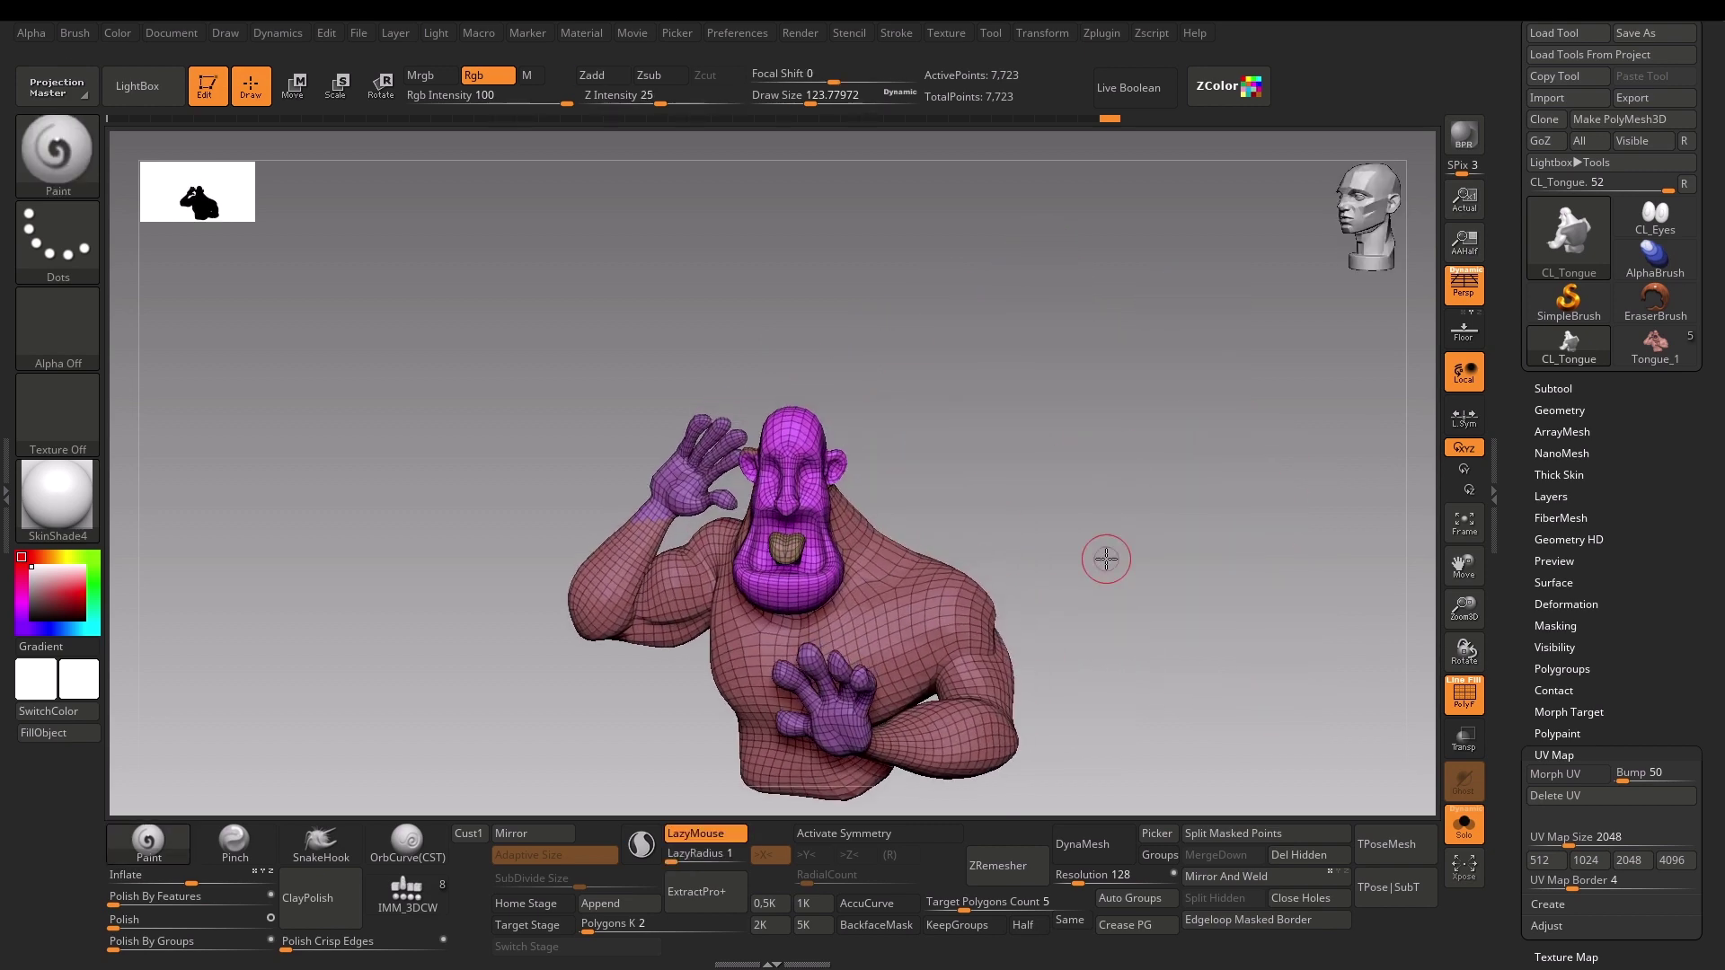
Step: In UV Master, disable Enable Control Painting, enable Polygroups, and unwrap the body clone
left_click_drag(1723, 439, 1722, 966)
left_click(1585, 546)
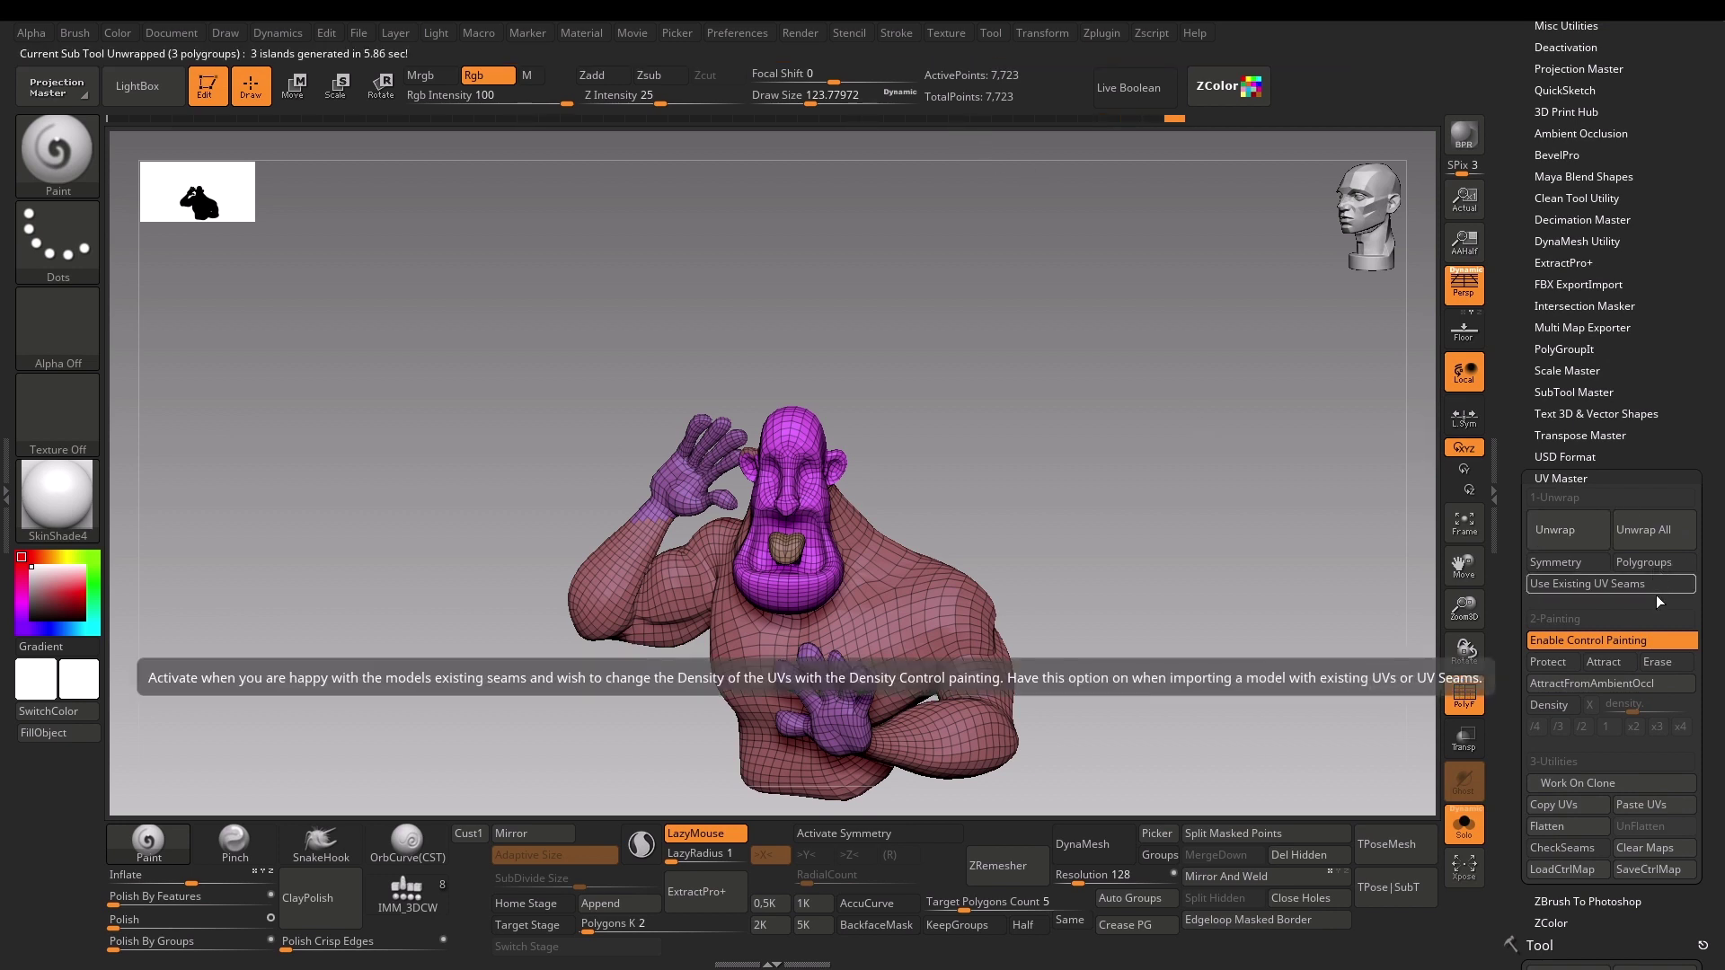
left_click(1610, 645)
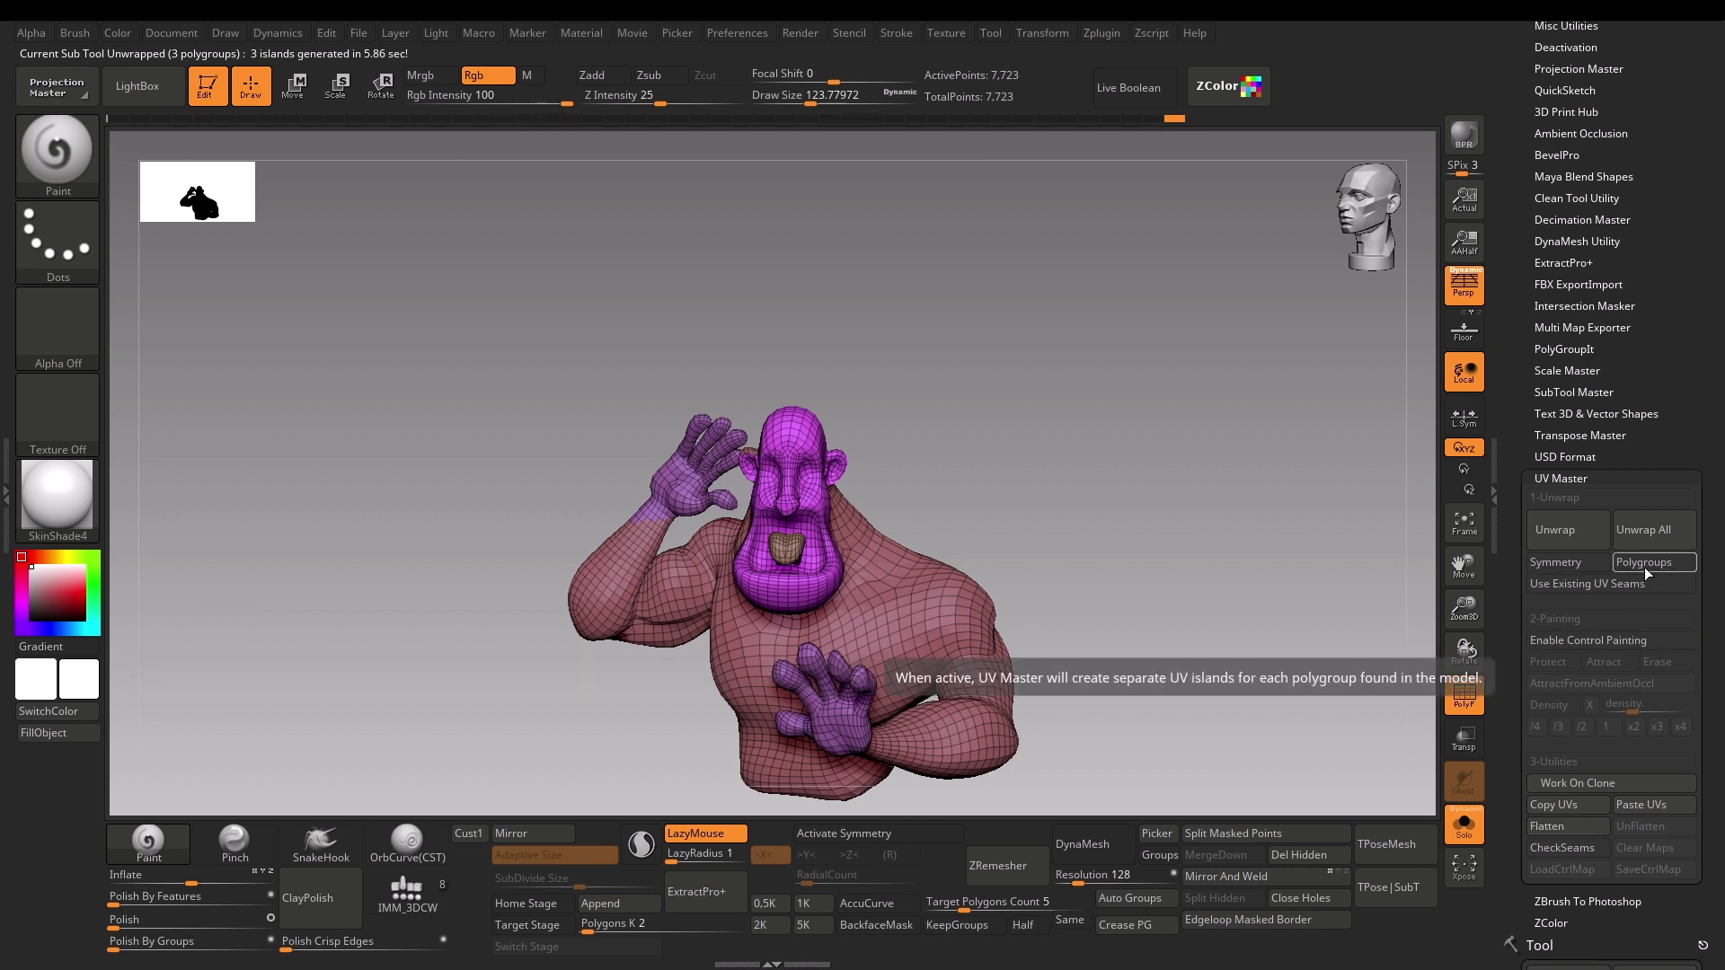
left_click(1644, 563)
left_click(1555, 532)
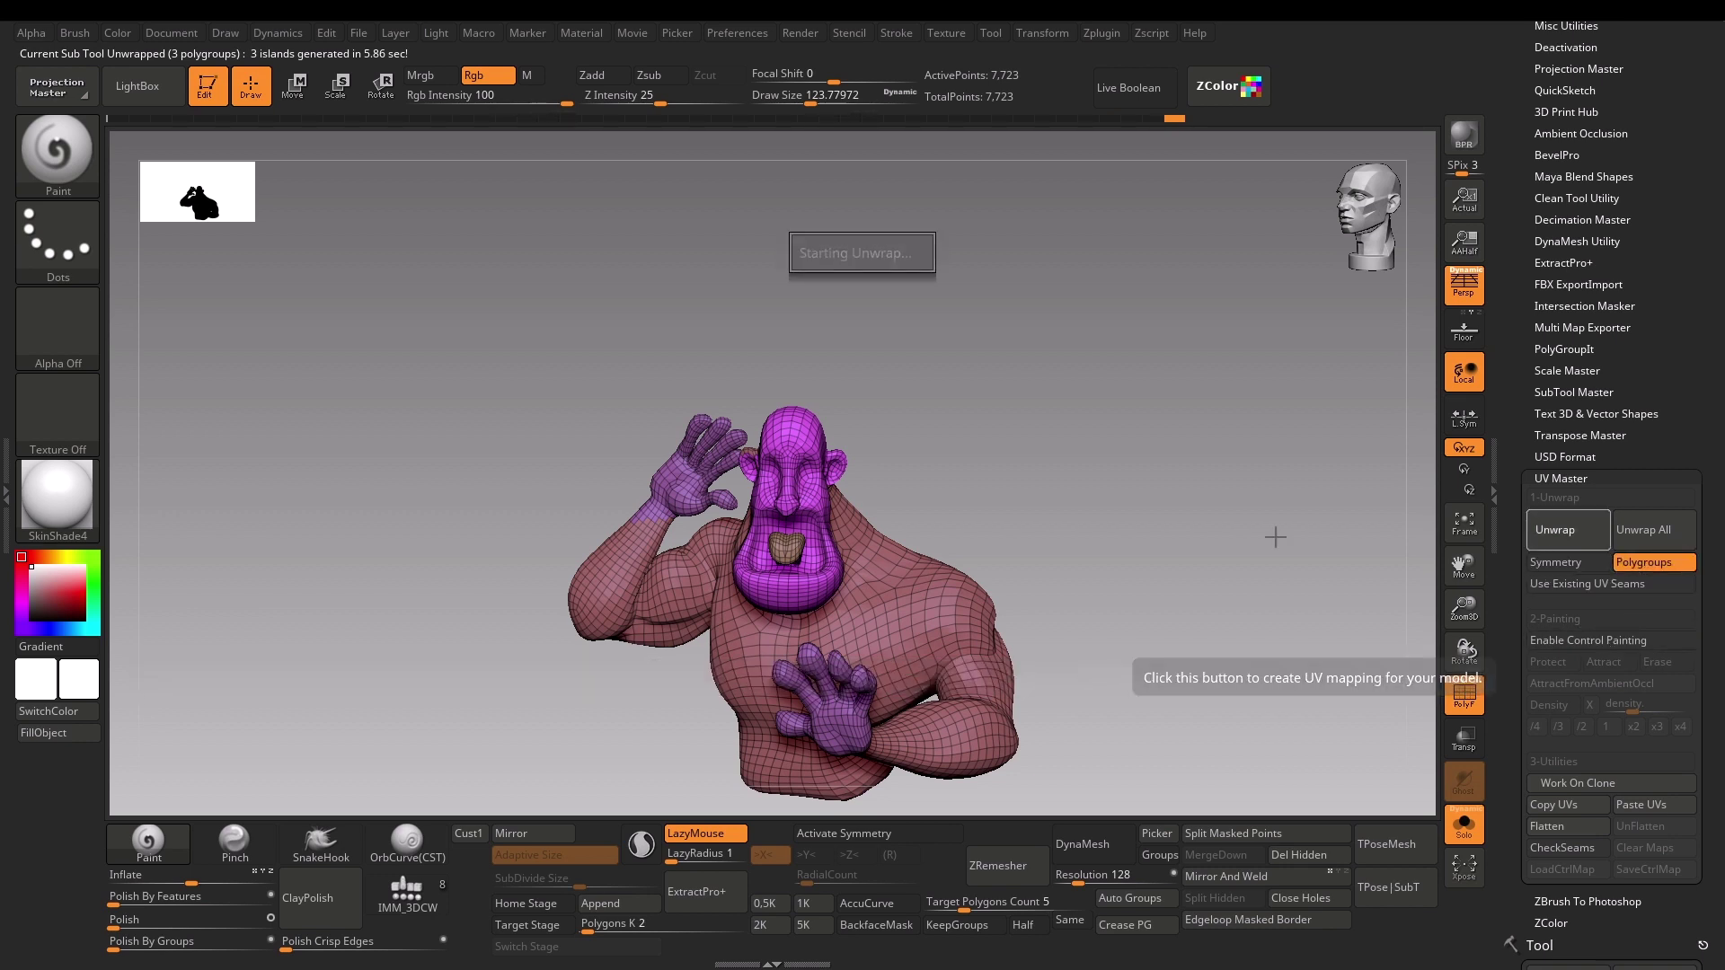
Step: Flatten the body clone to inspect its polygroup UV islands, unflatten it, and examine the polygroup borders around the model
left_click(1588, 827)
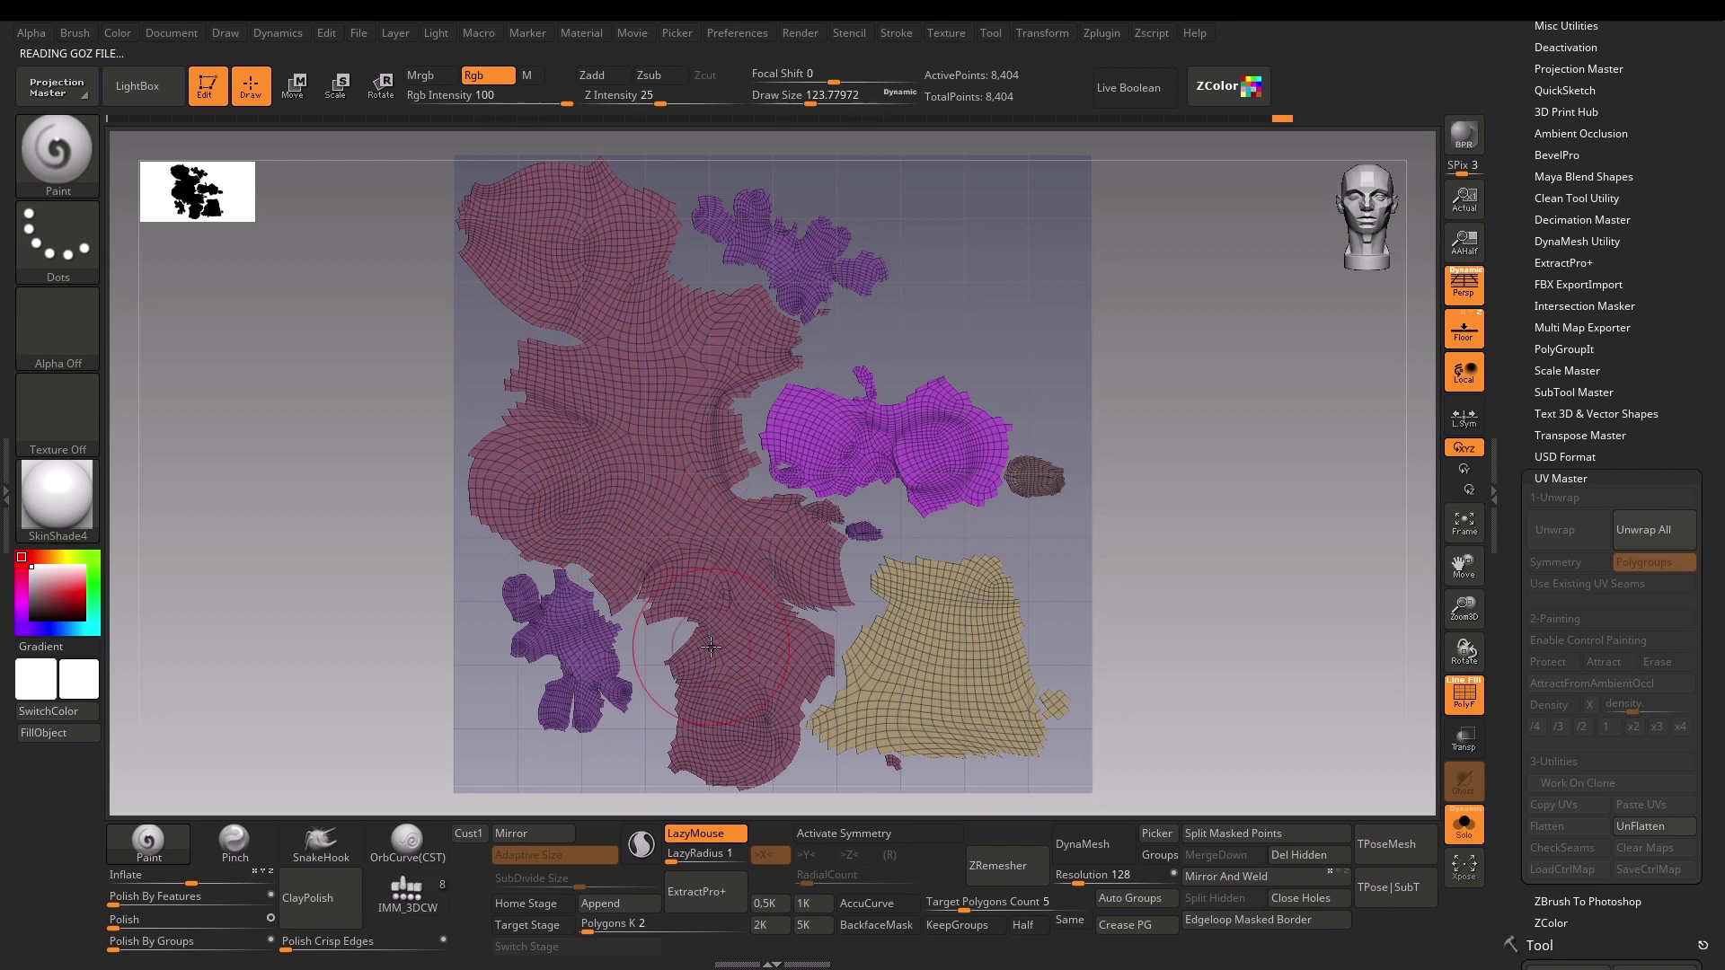
left_click(1664, 825)
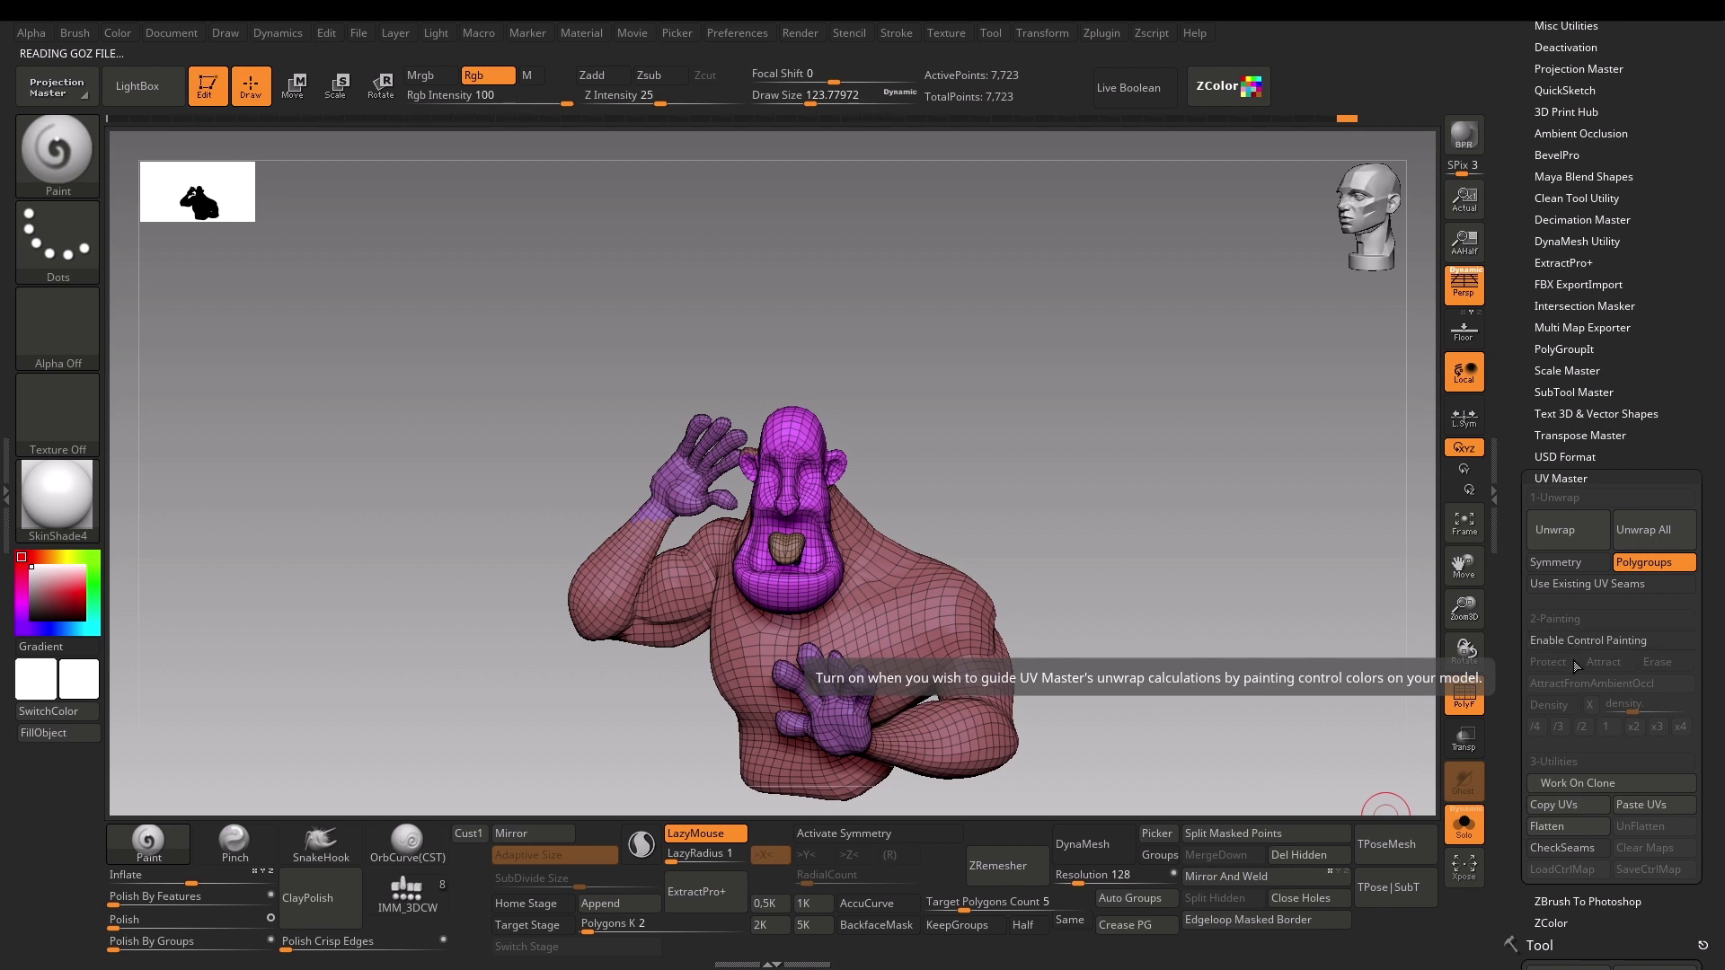
left_click_drag(1052, 585, 943, 531)
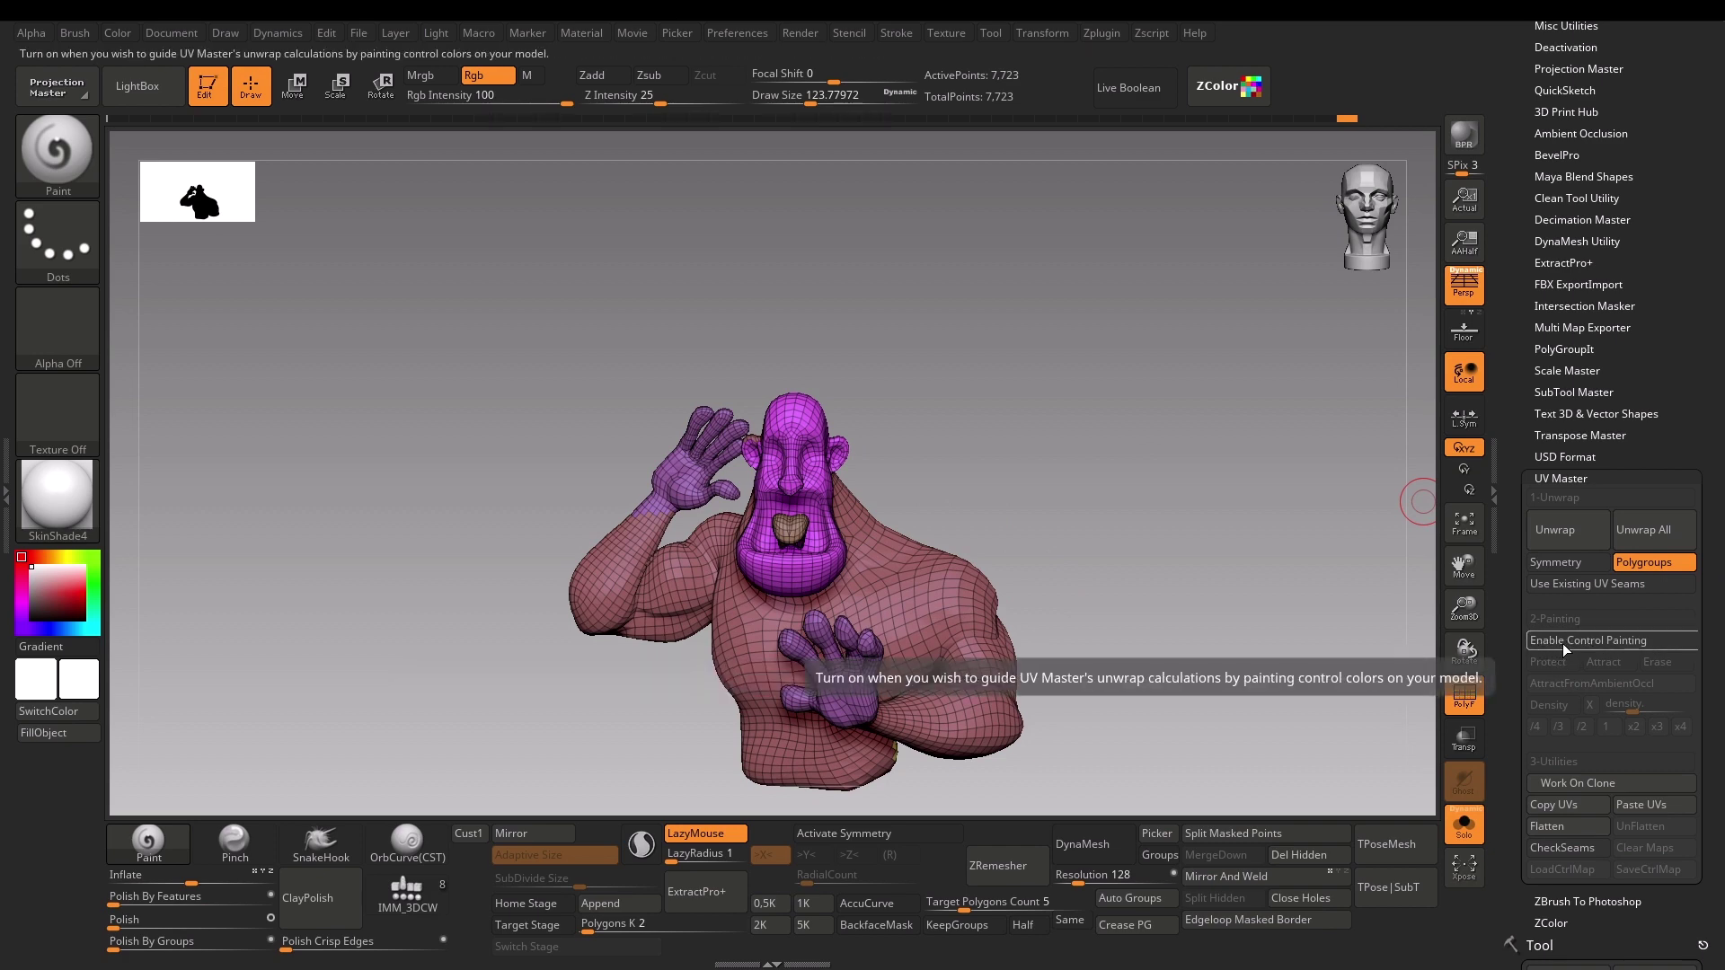
left_click_drag(1168, 617, 1088, 640)
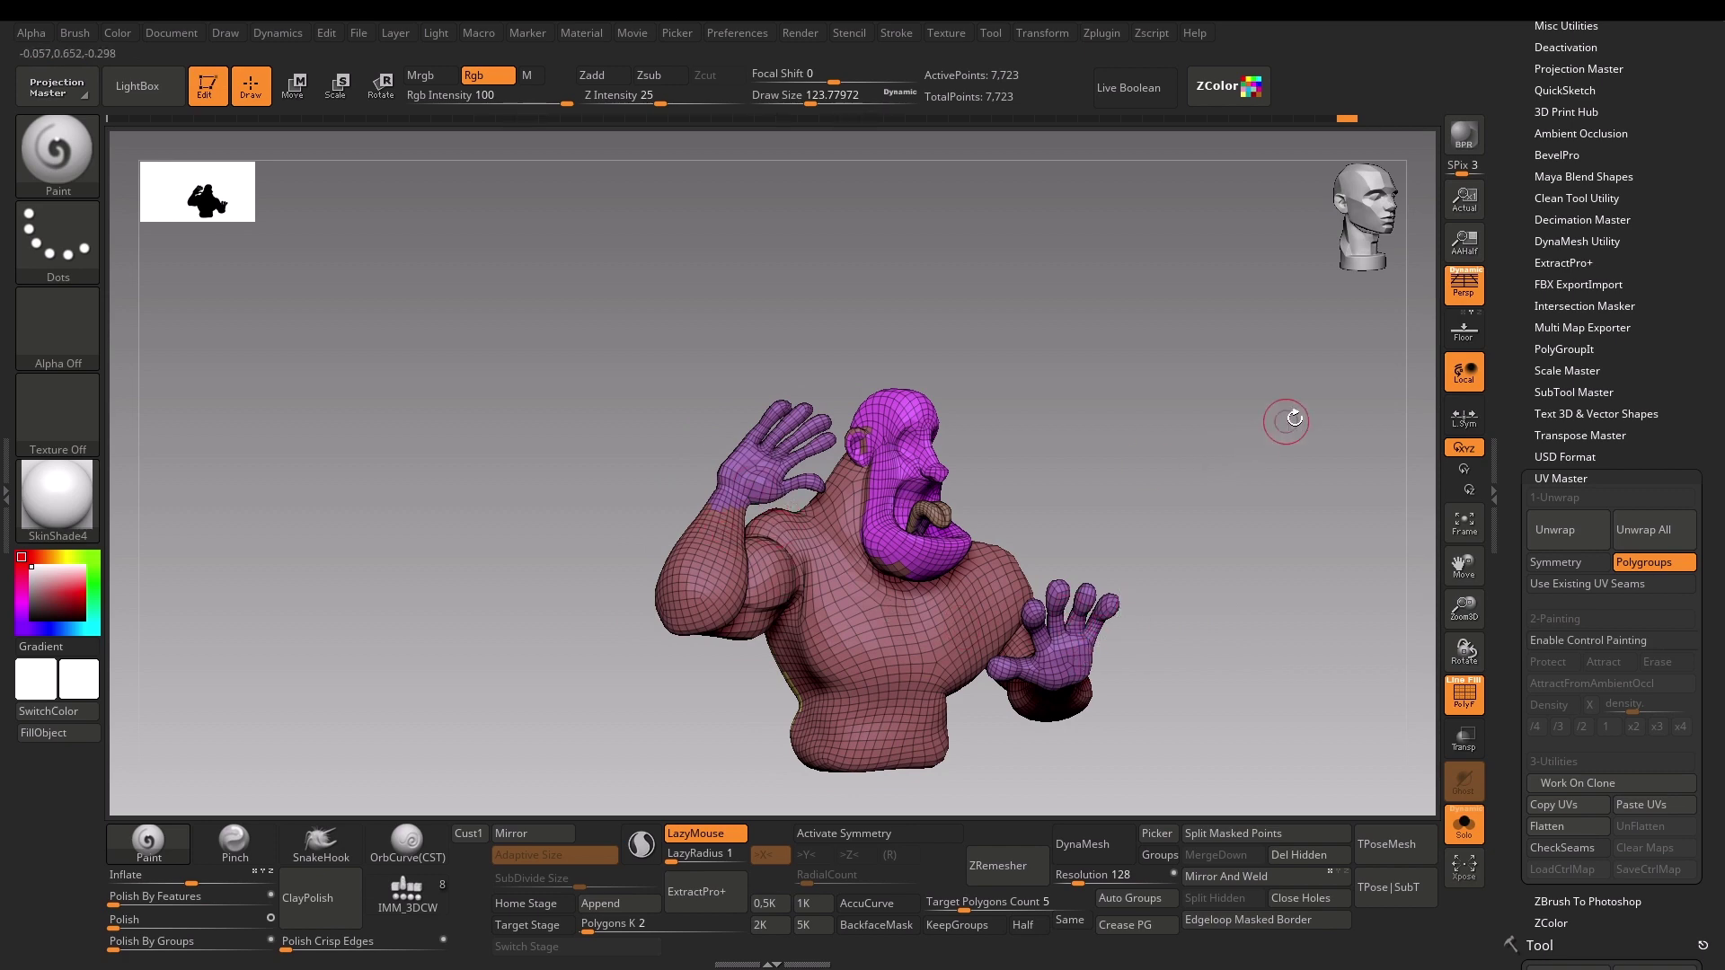
left_click_drag(1318, 402, 1244, 402)
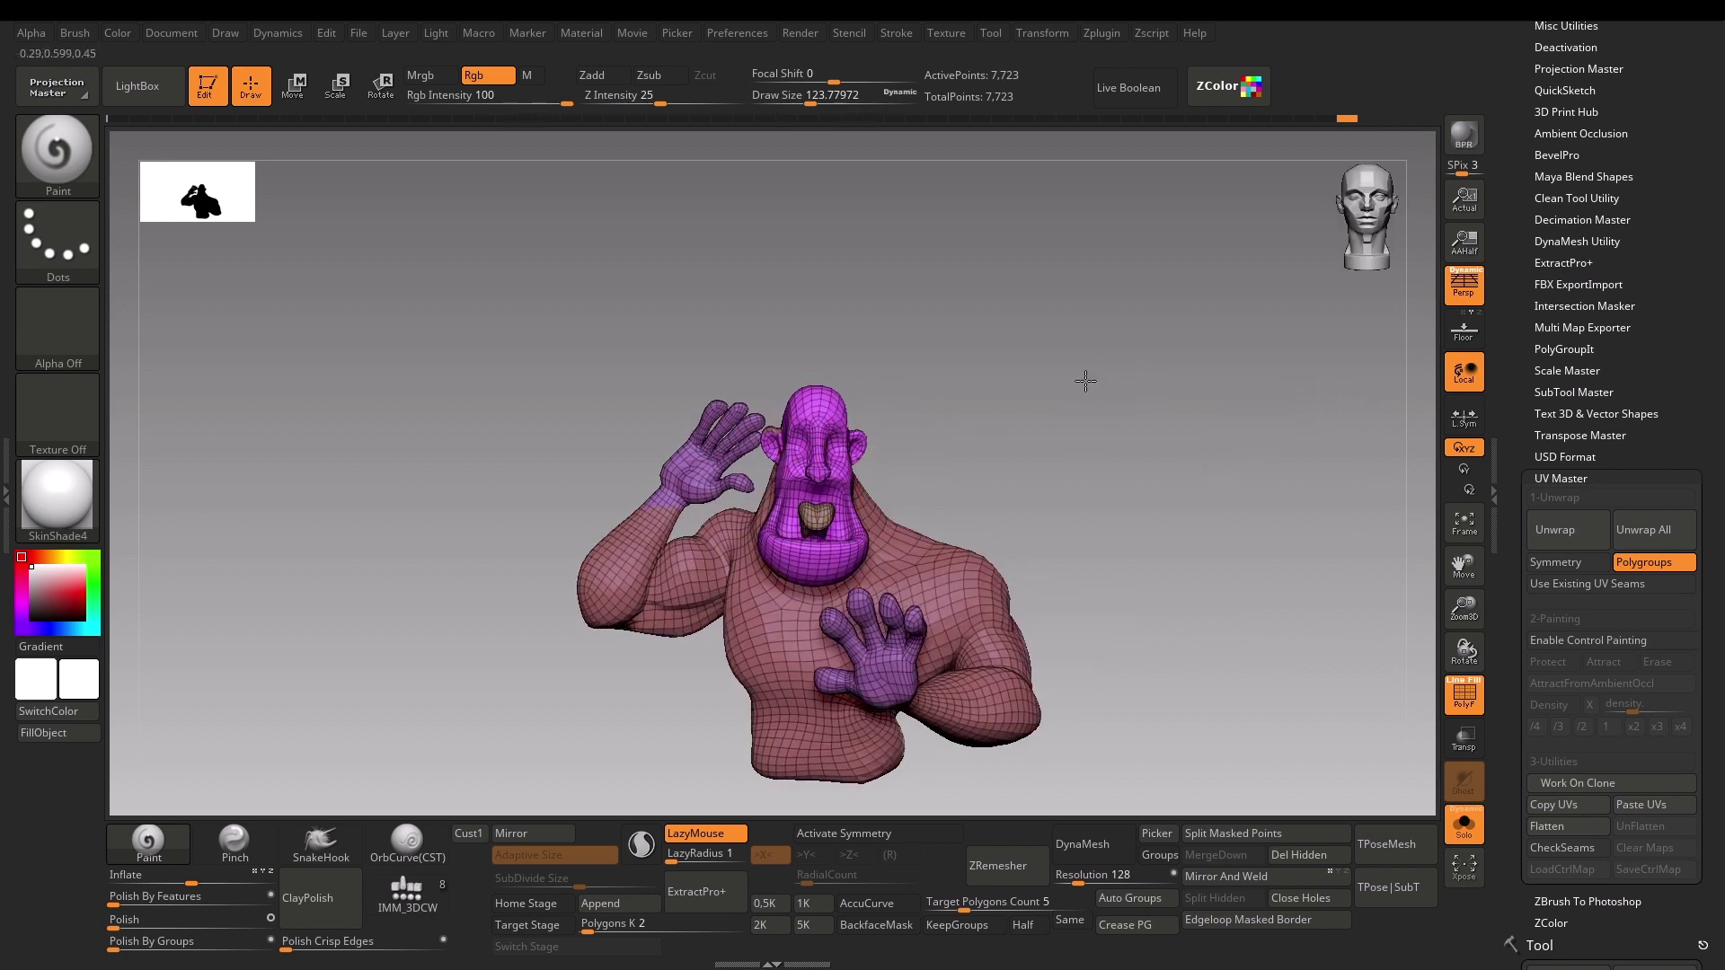
left_click_drag(1086, 377, 659, 519)
left_click_drag(917, 516, 981, 498)
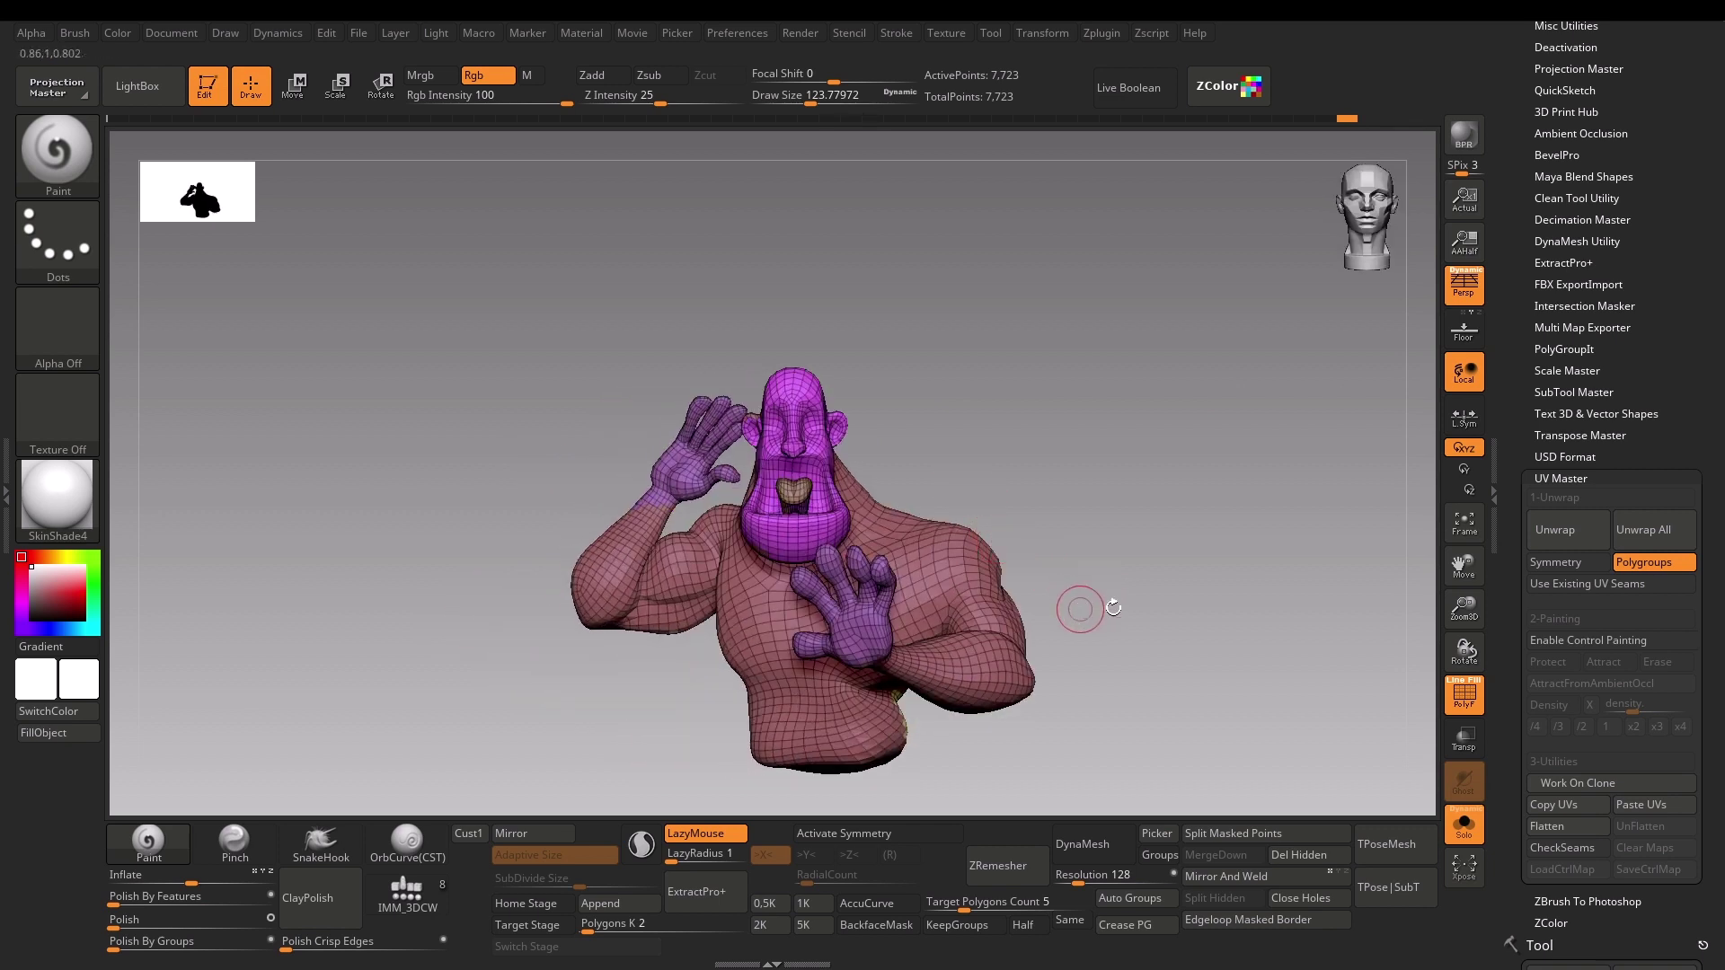
scroll(1654, 759, "down", 1)
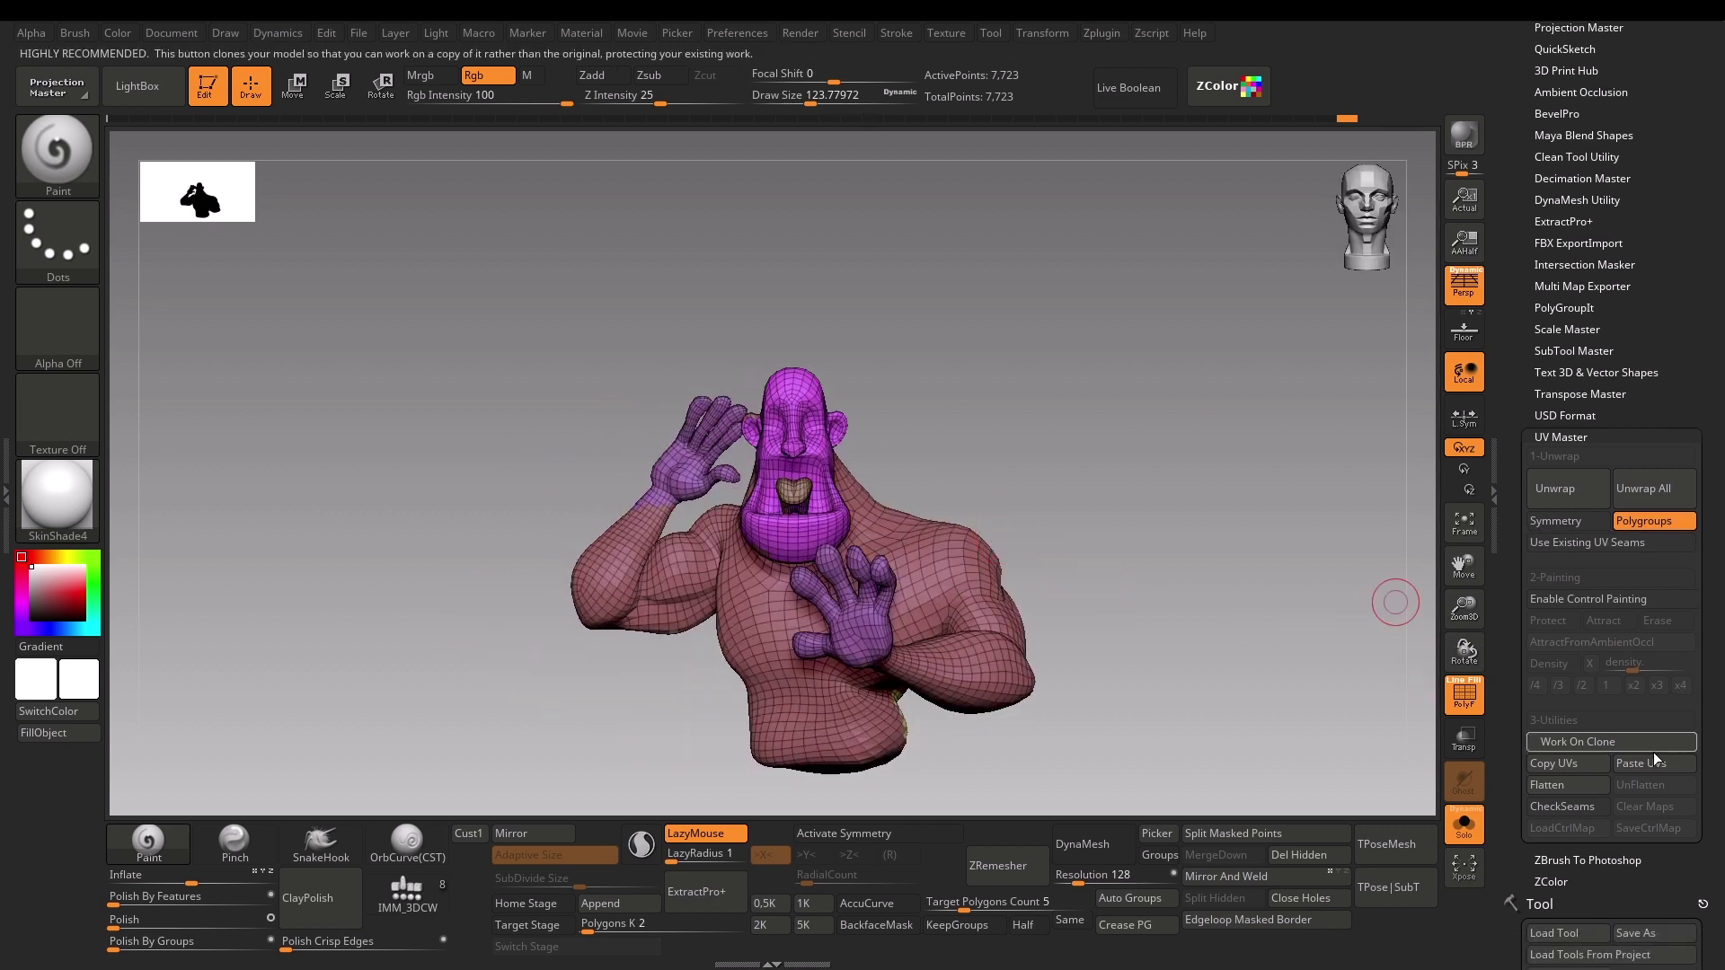
Step: Copy the body clone's UVs with UV Master and paste them onto the original Tongue_1 tool
left_click(1562, 767)
left_click_drag(1718, 753, 1720, 627)
scroll(1657, 593, "down", 2)
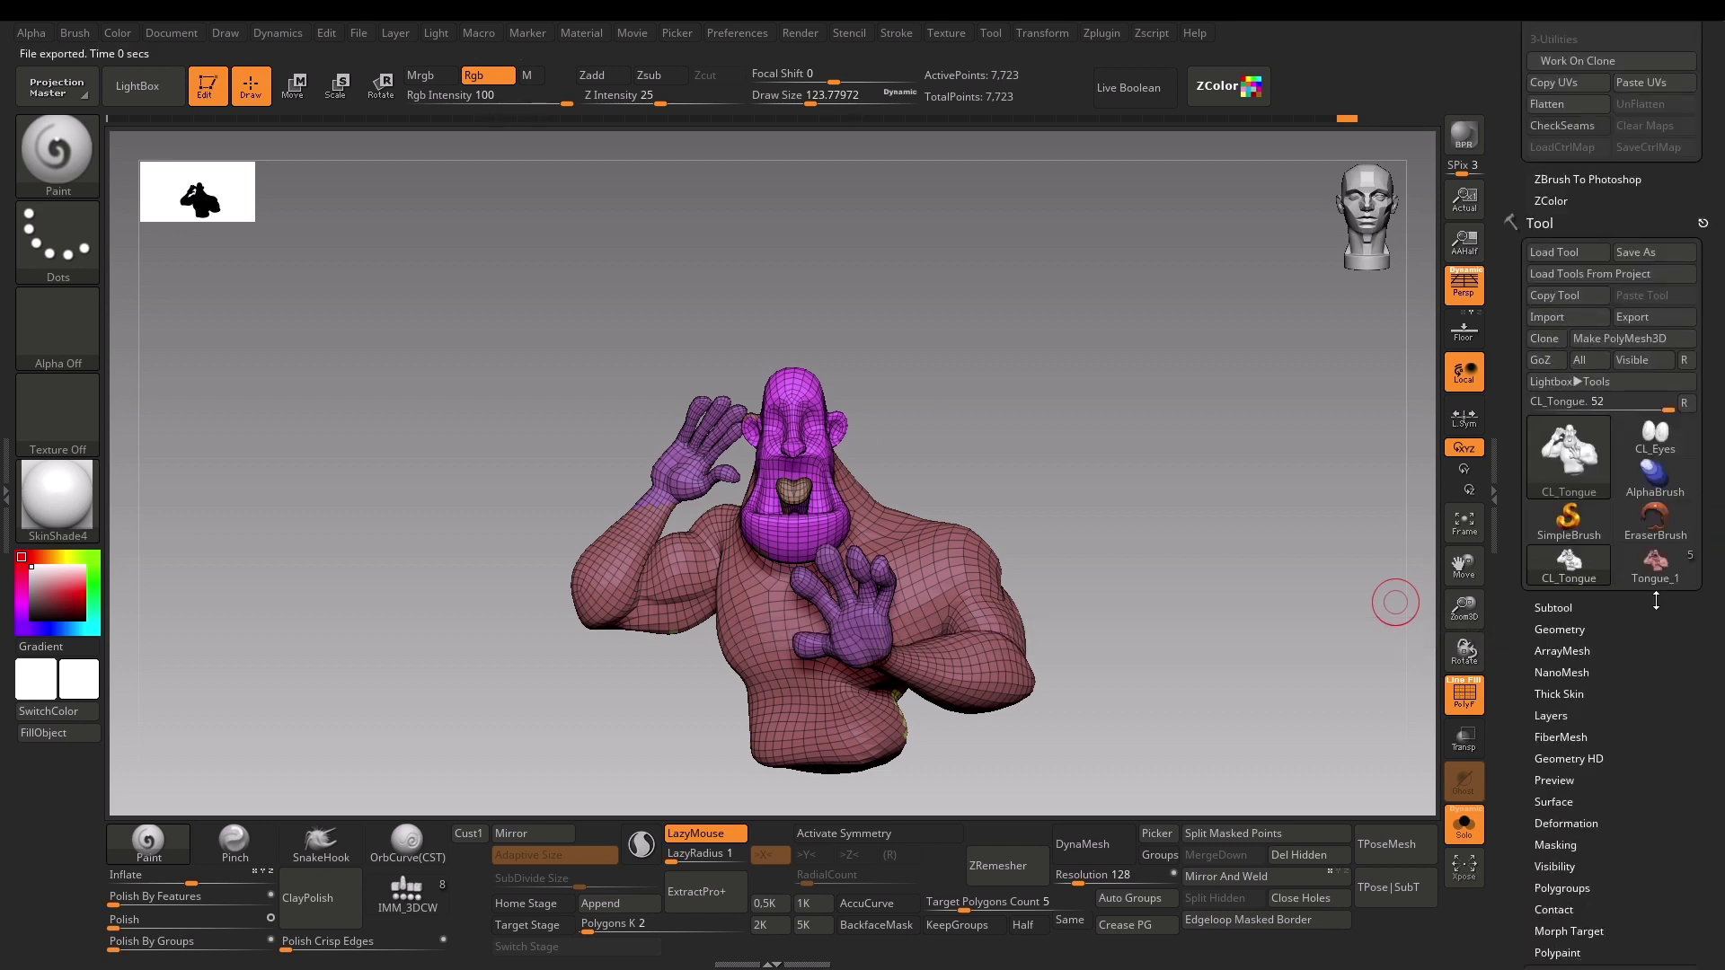
left_click(1656, 563)
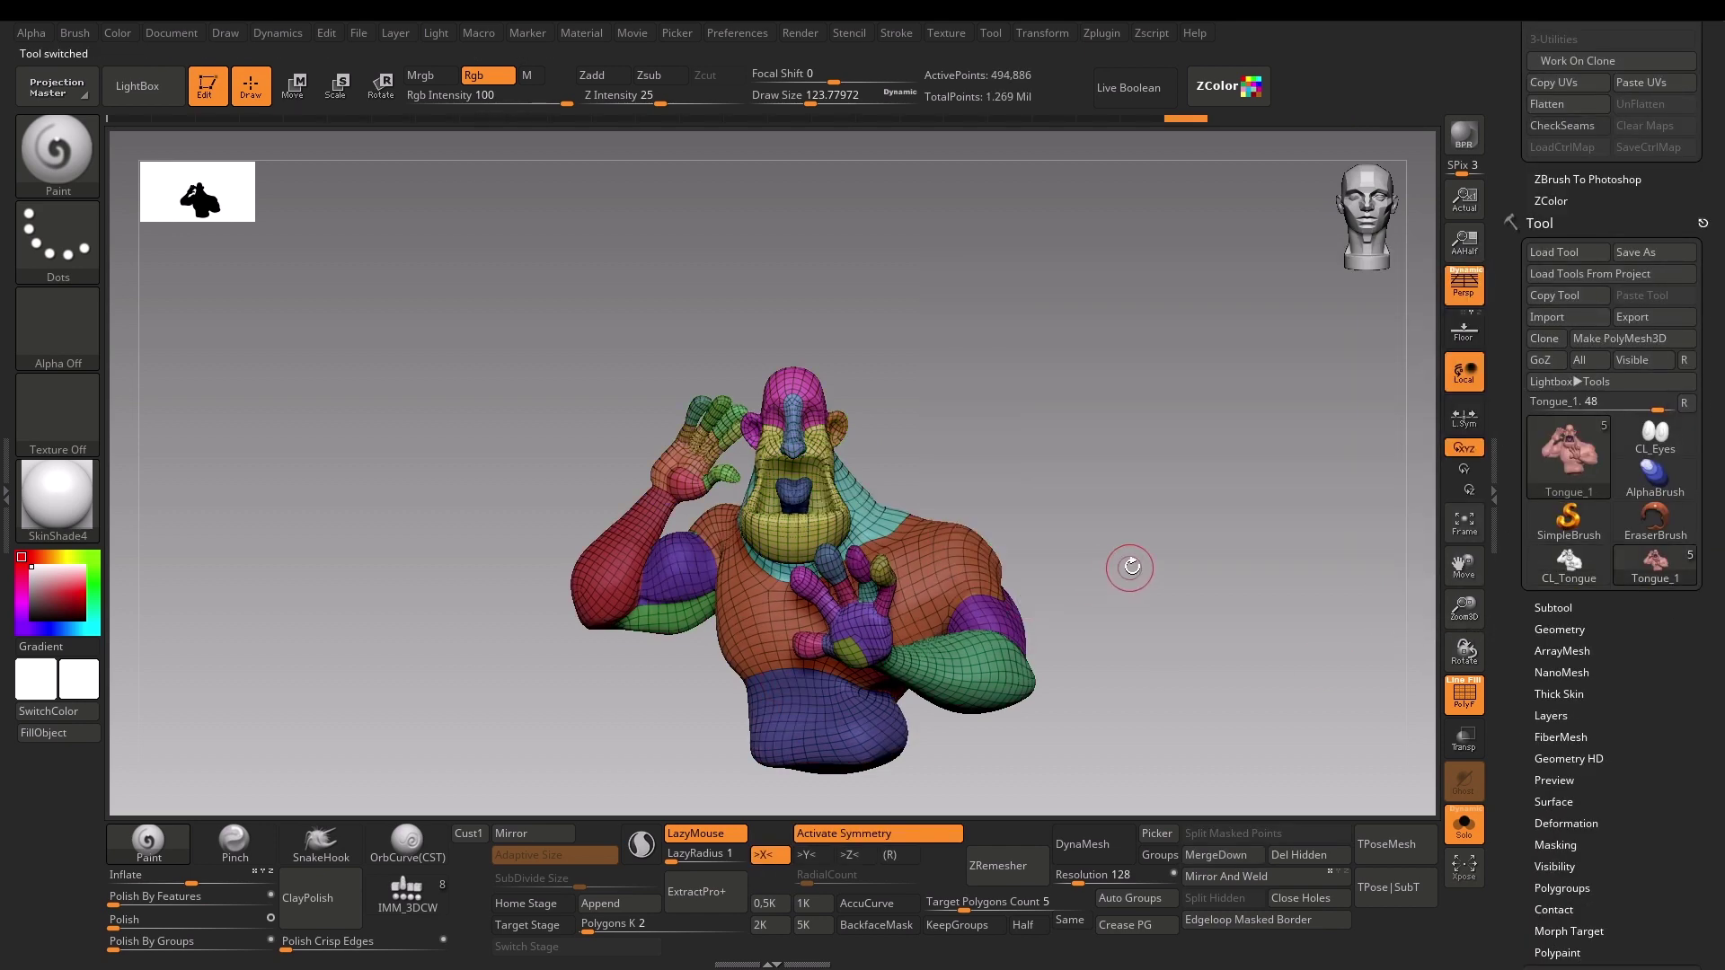
scroll(1661, 271, "up", 4)
left_click(1653, 251)
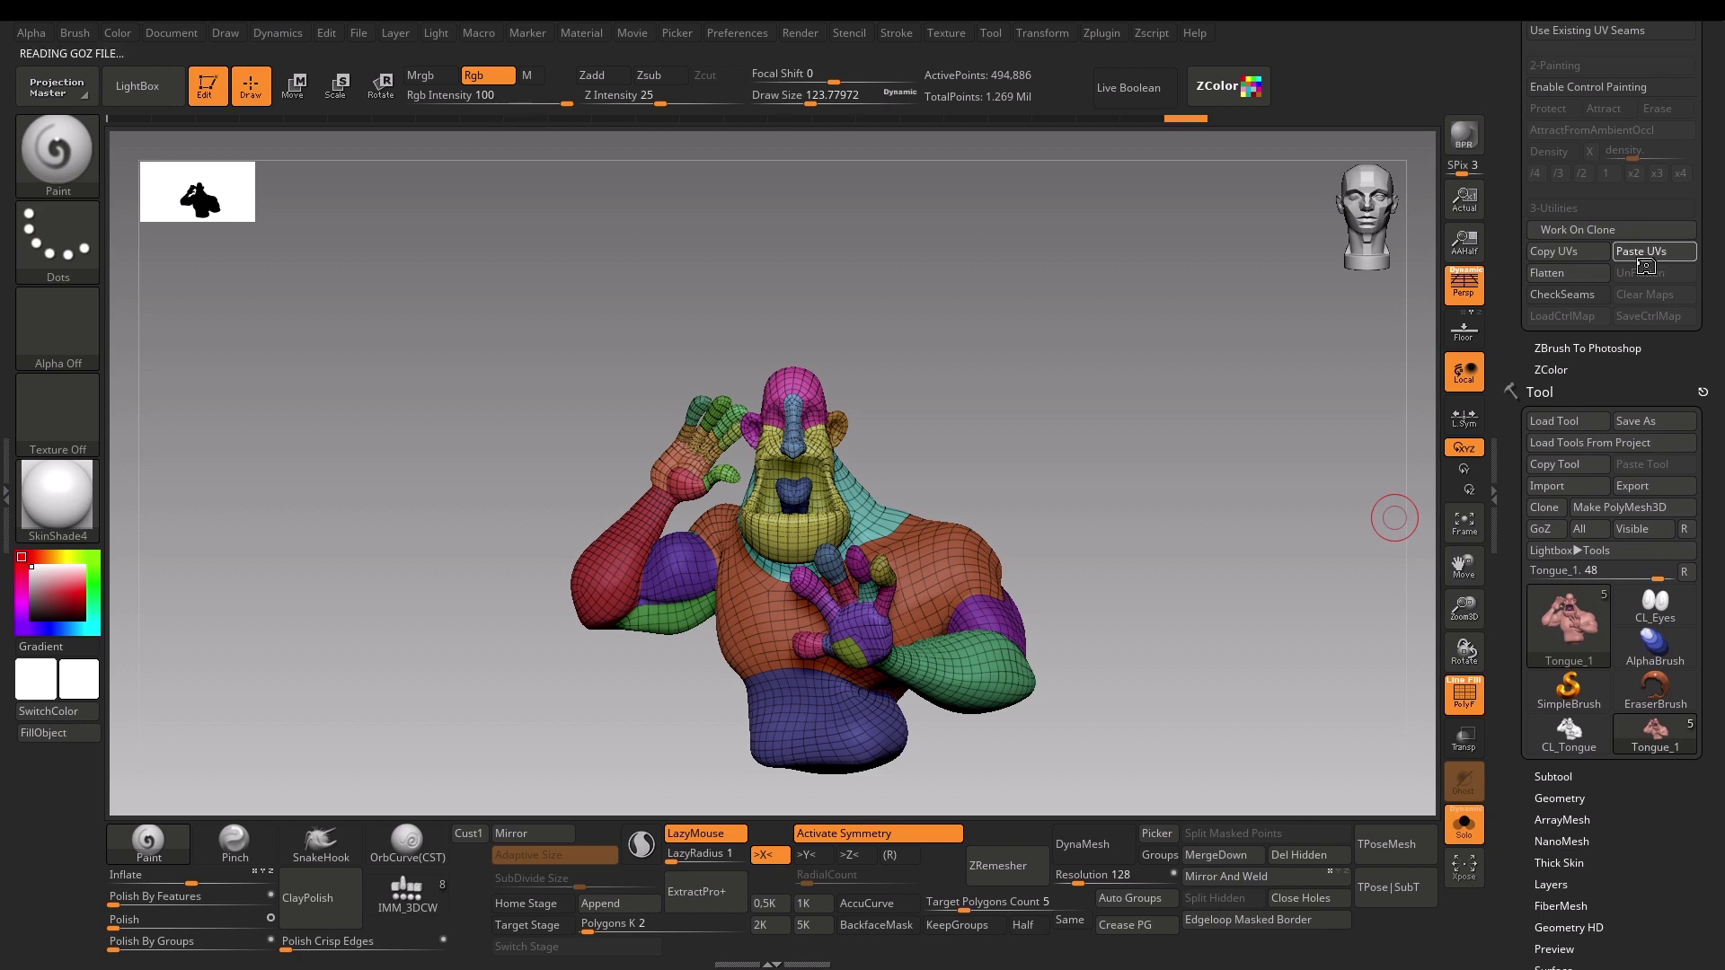
Step: Morph the Tongue_1 body to its flat UV layout to check the pasted islands, and return it to 3D
scroll(1722, 576, "down", 12)
scroll(1722, 576, "up", 1)
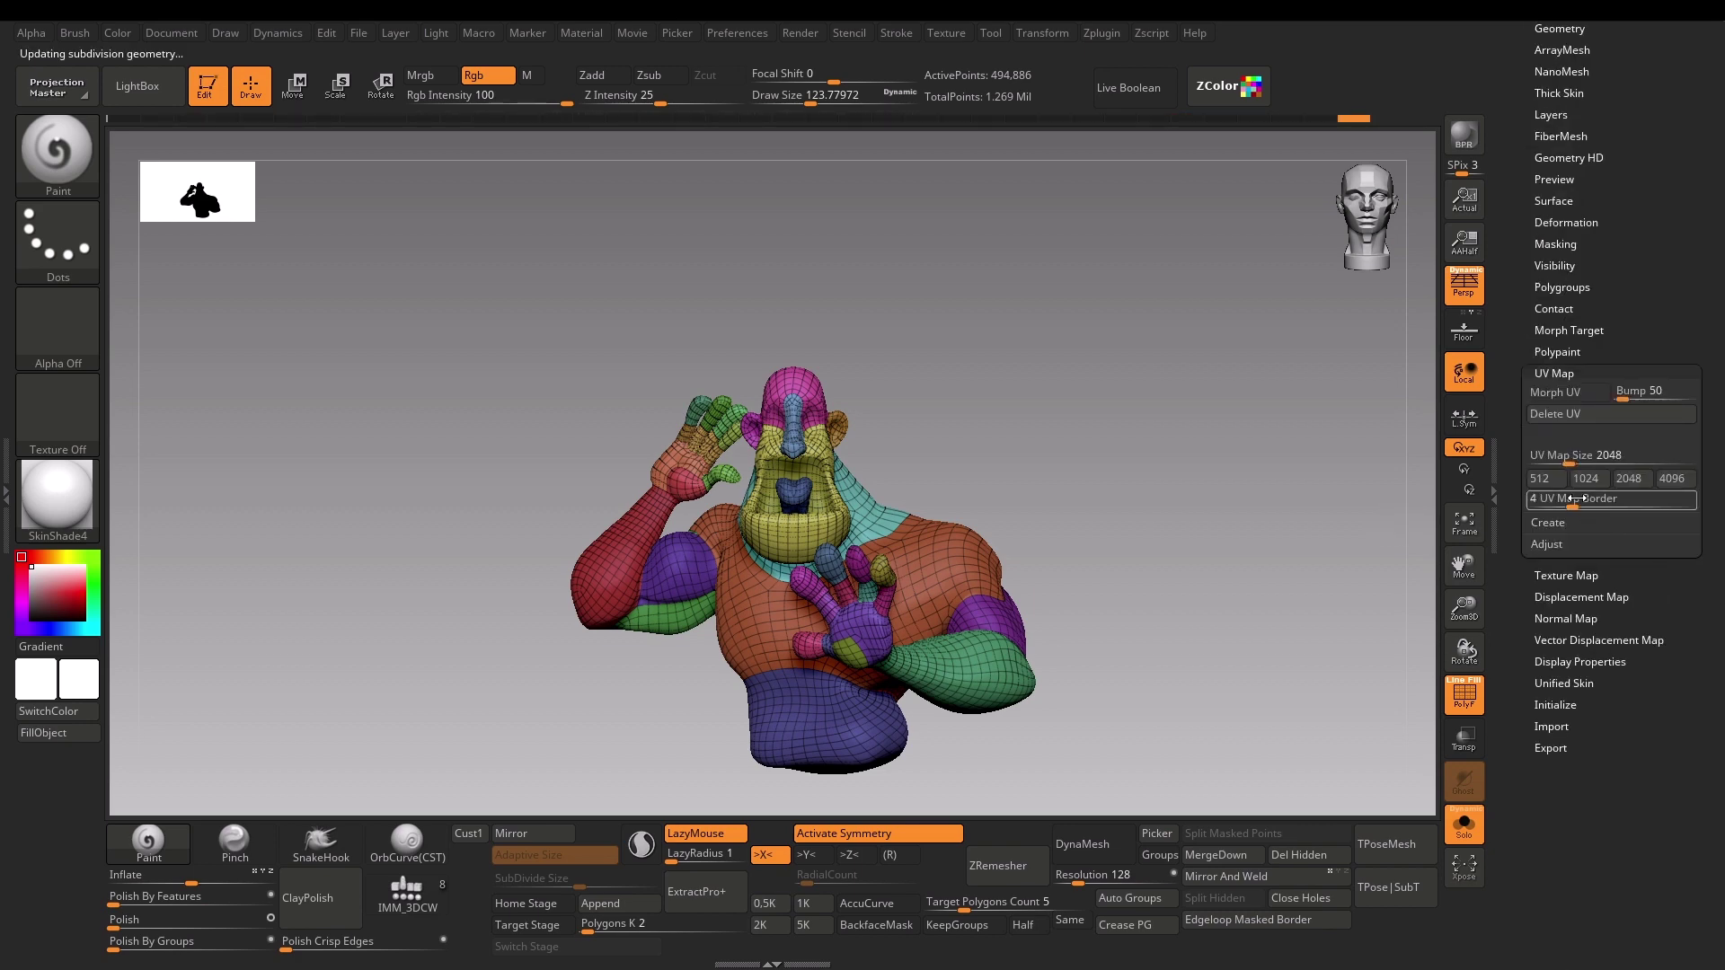
left_click(1568, 393)
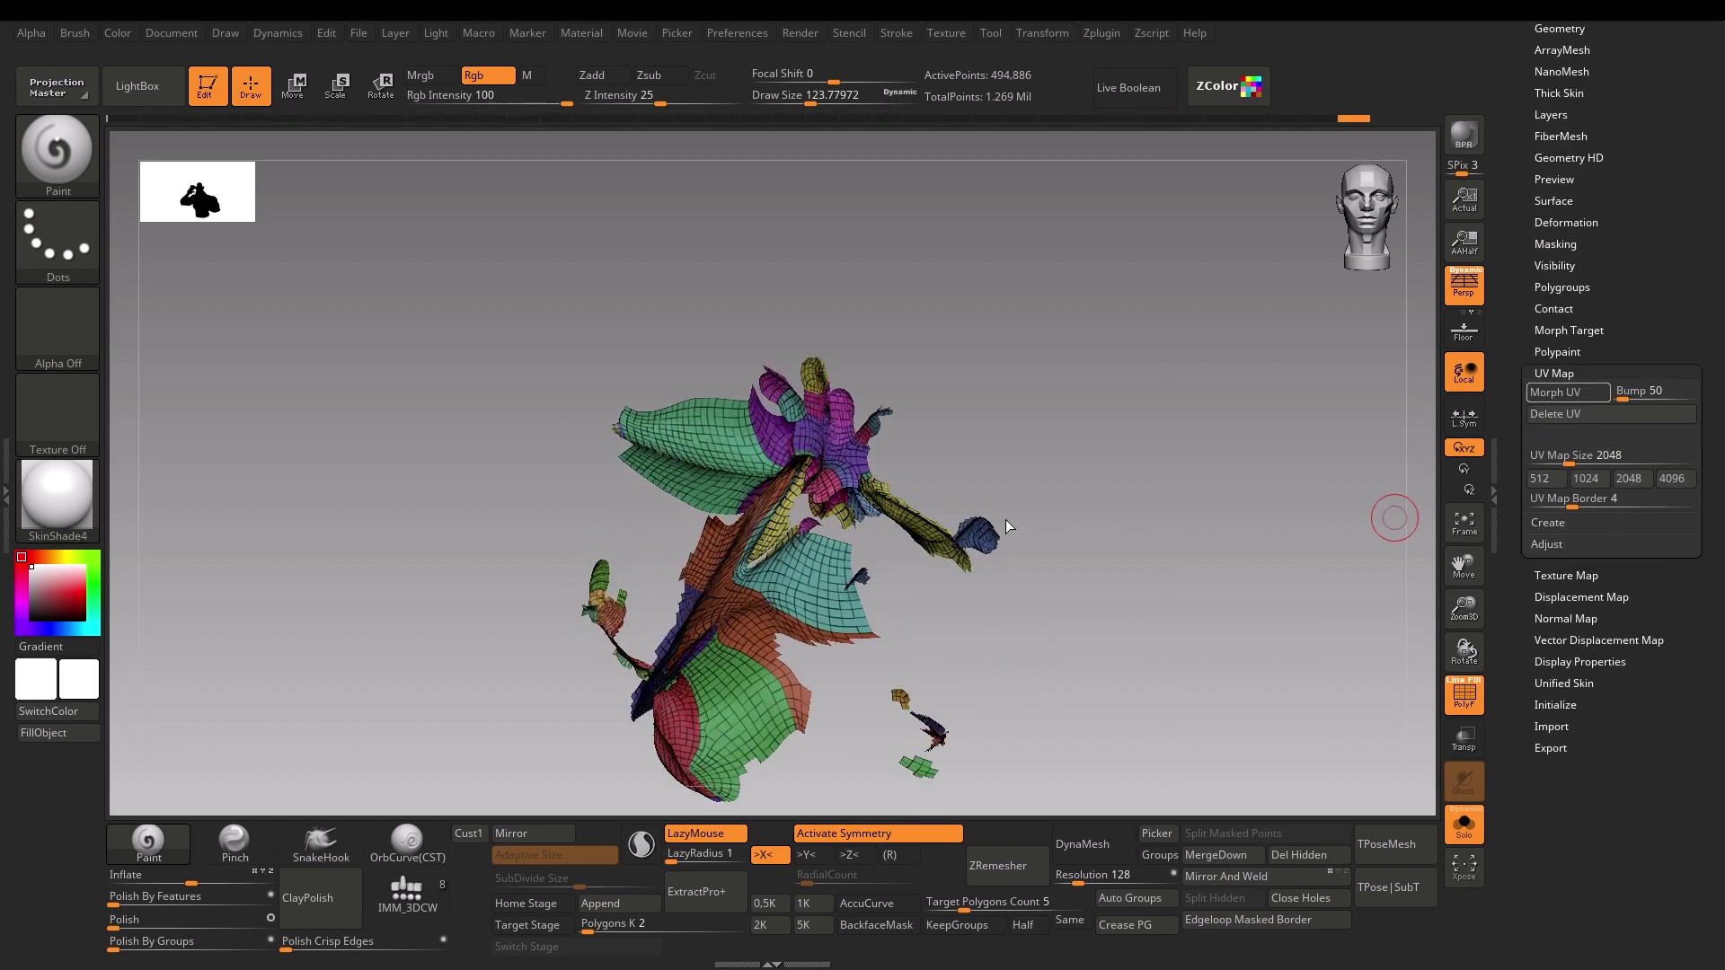
left_click(1594, 393)
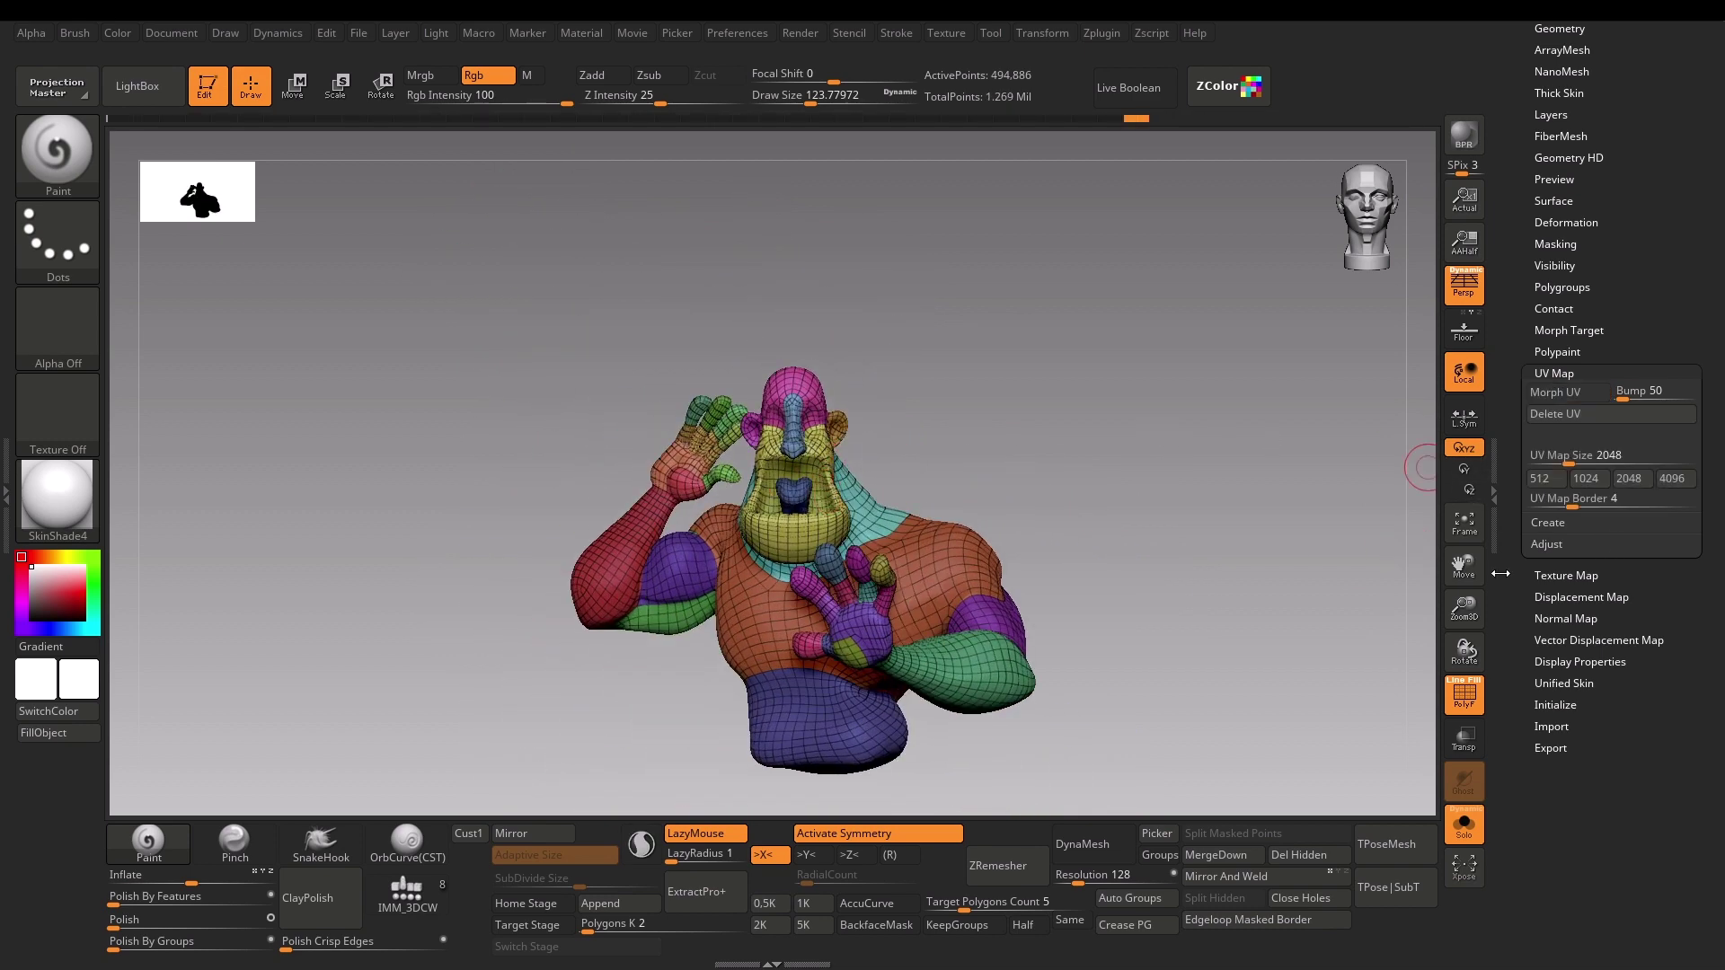
Step: Turn off the polyframe display on the body and open the Subtool list
scroll(1724, 424, "up", 3)
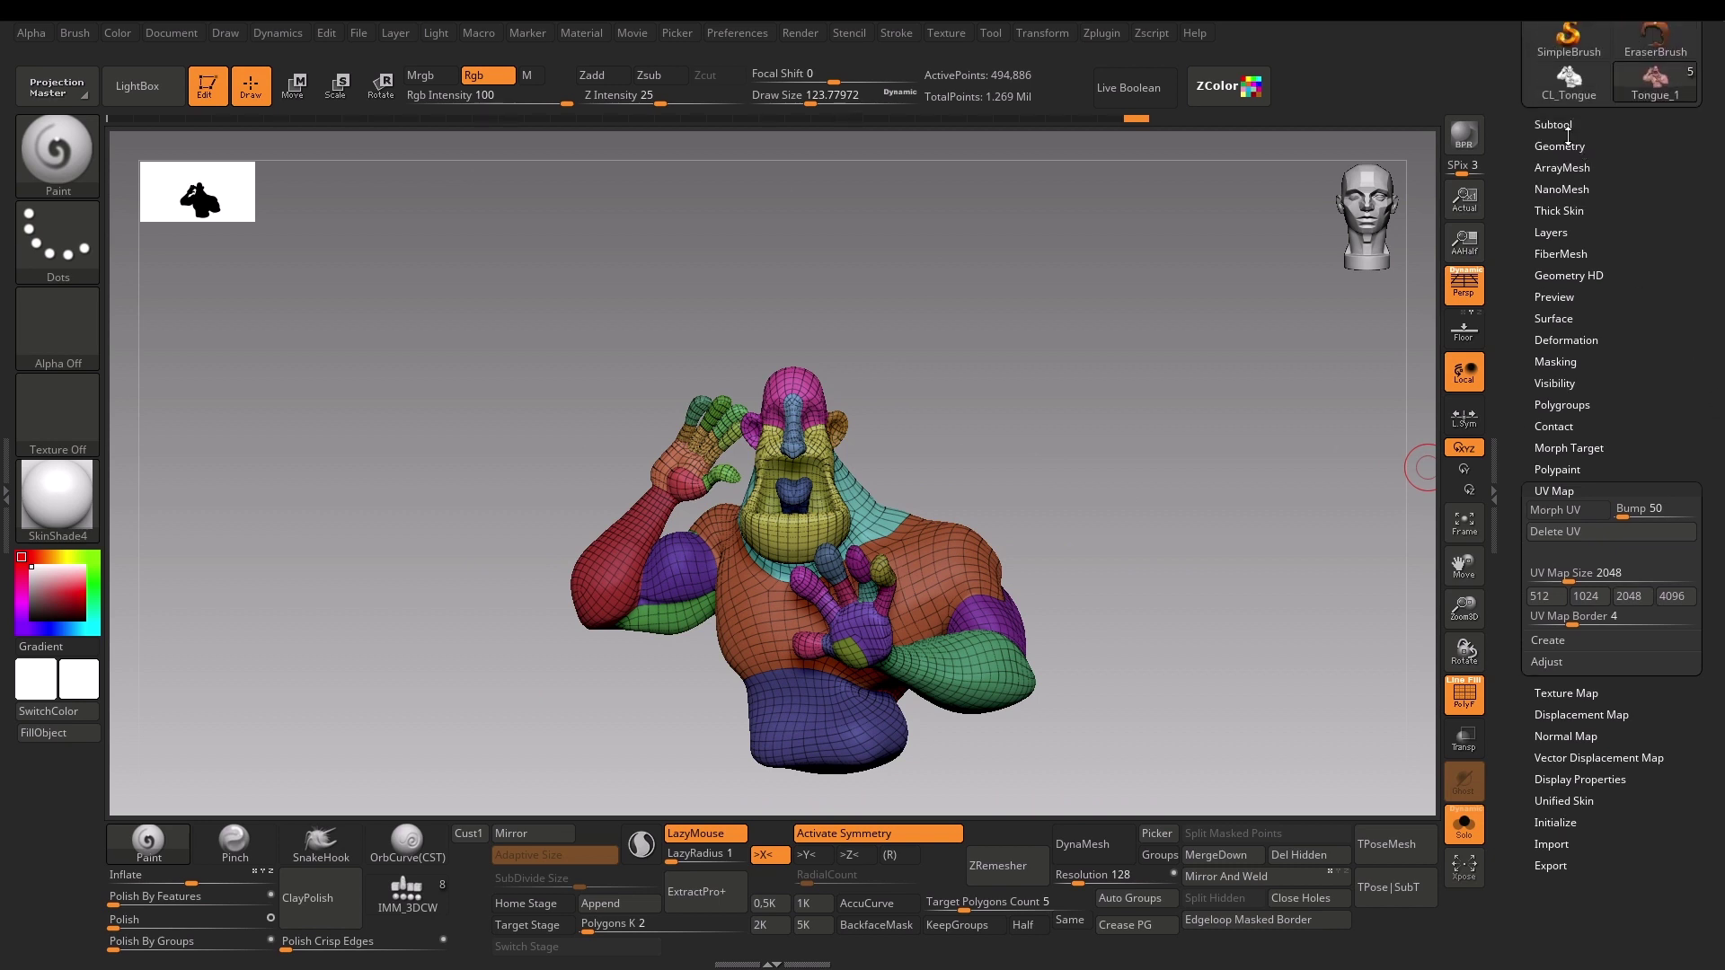
key("shift+f")
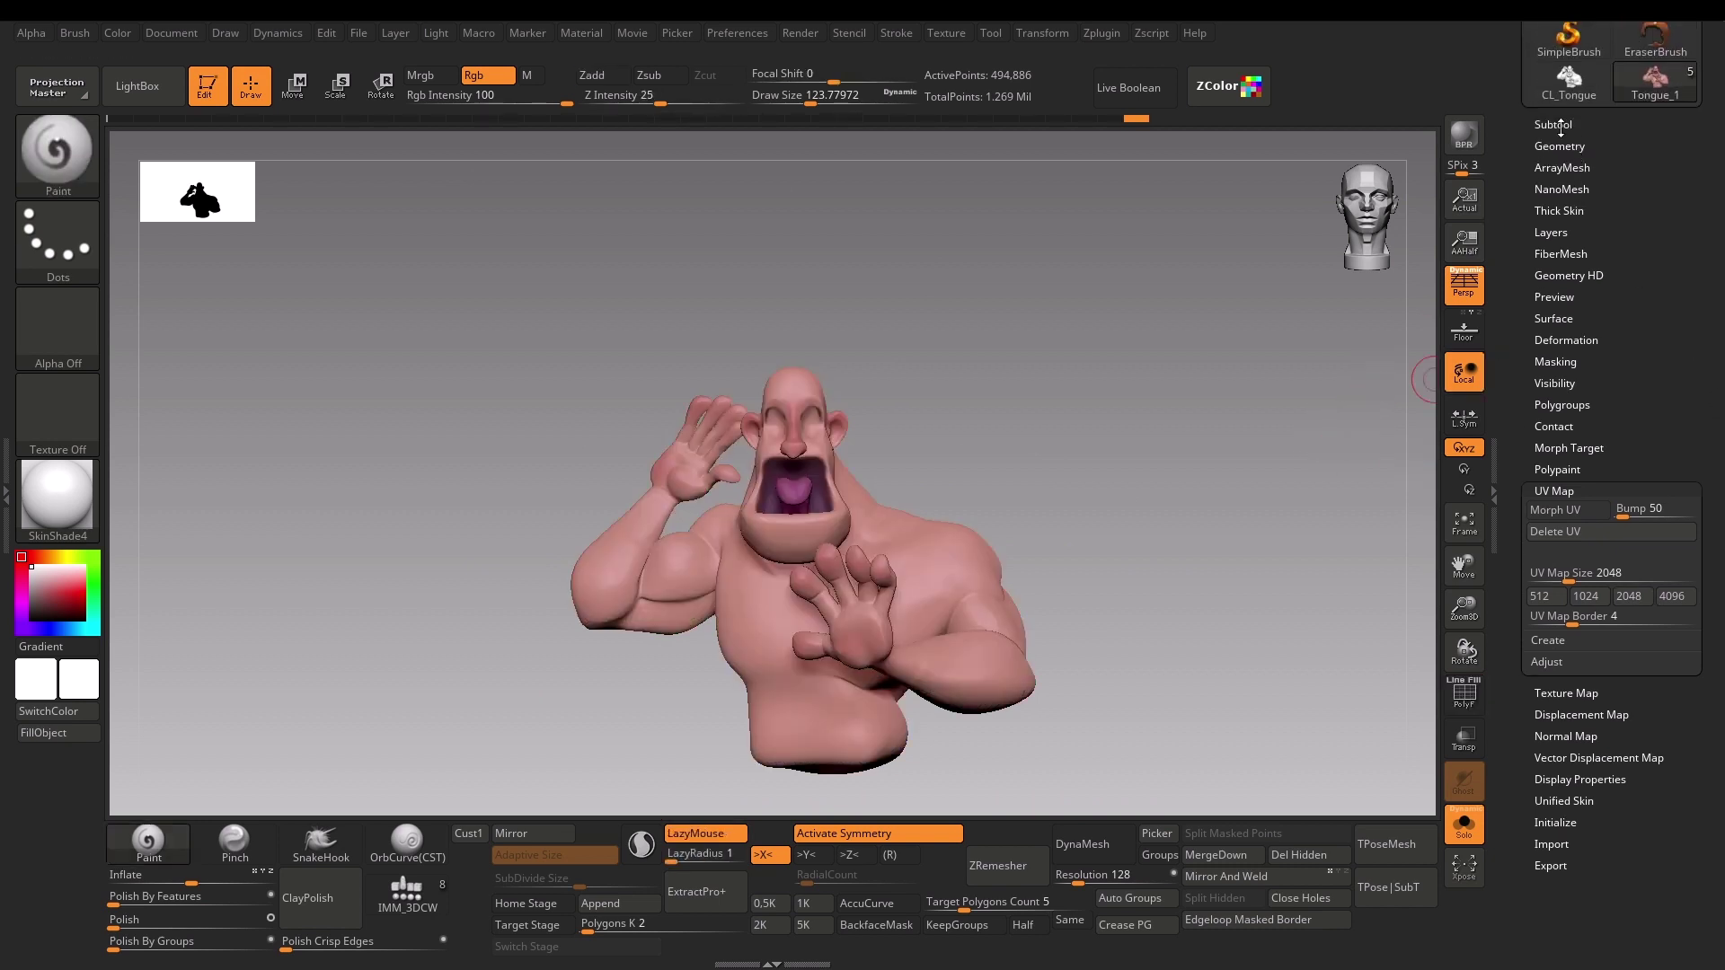
left_click(1552, 124)
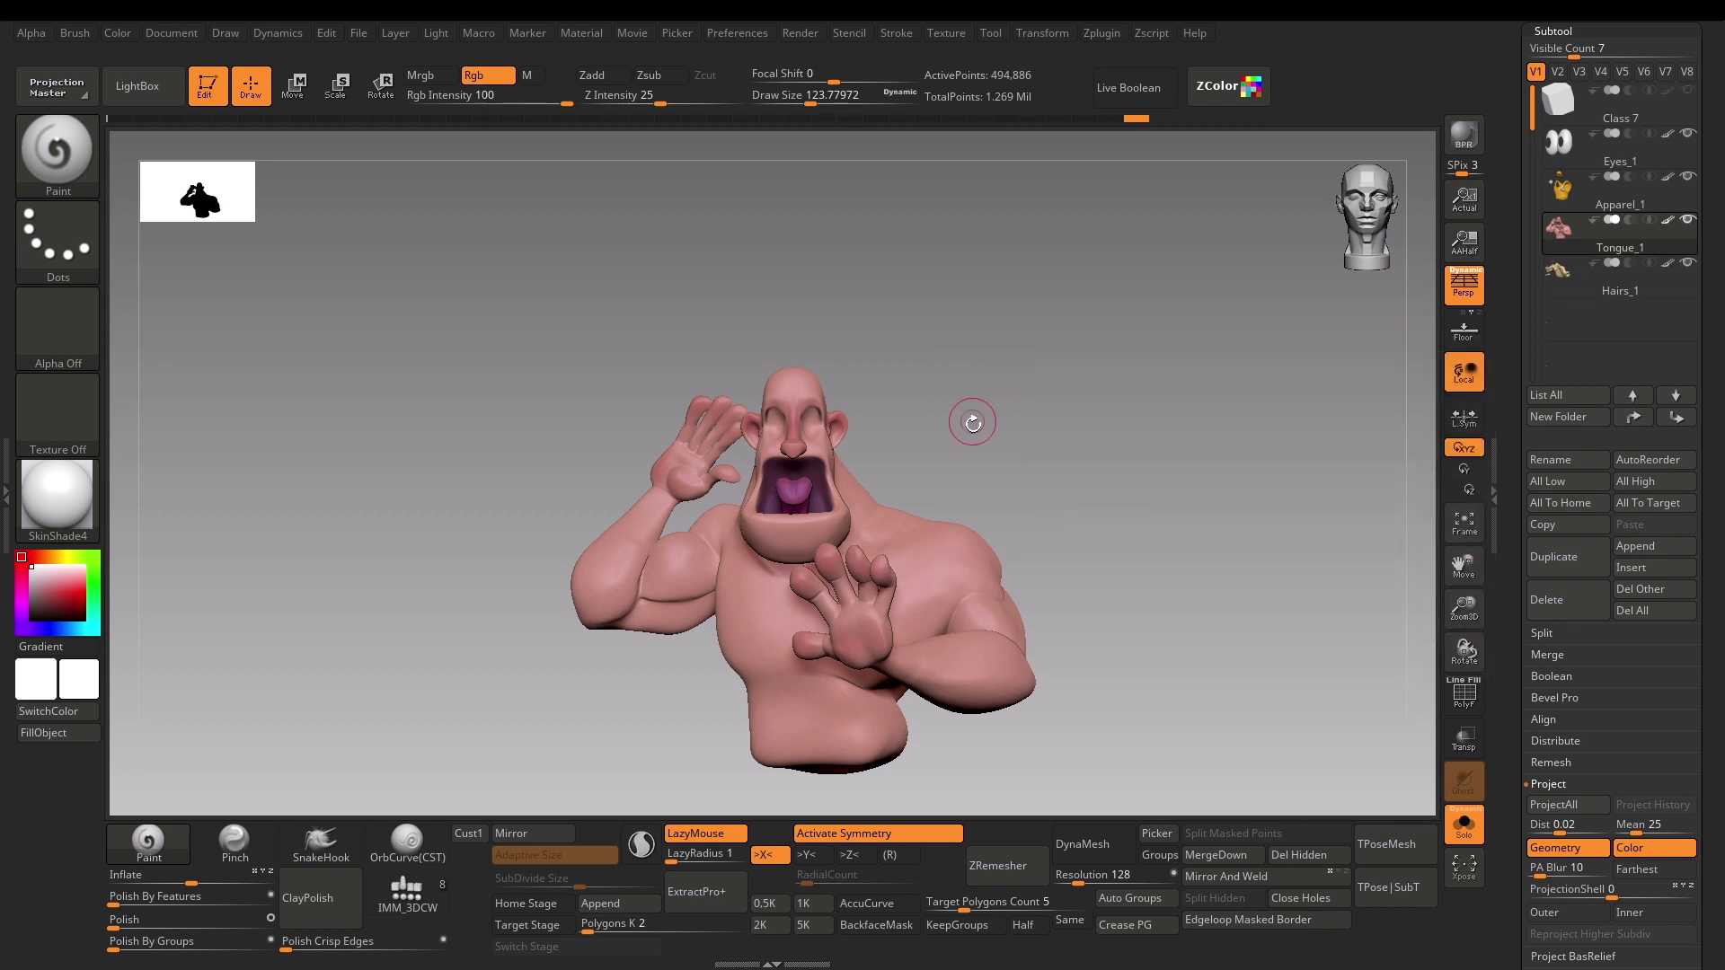